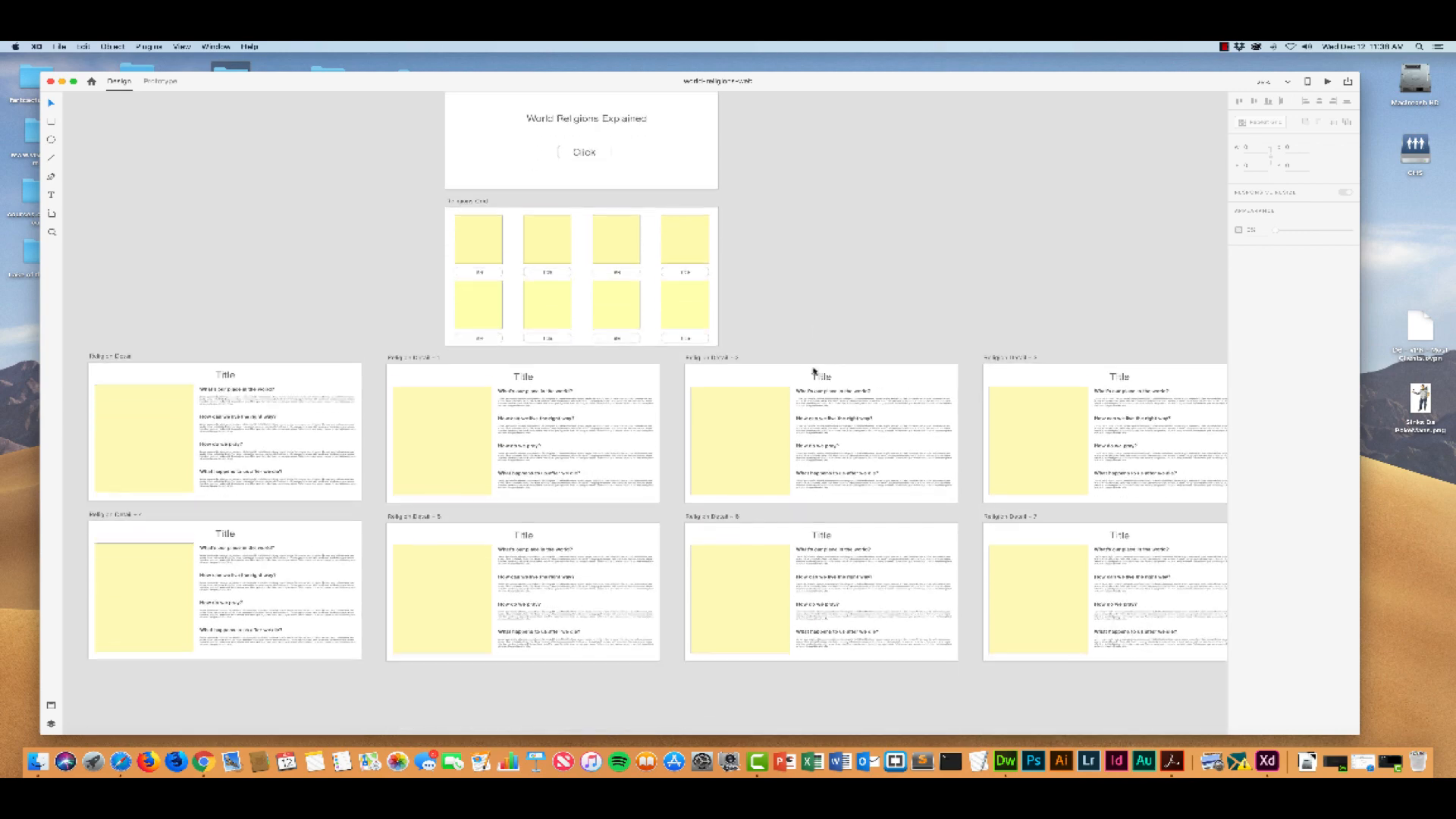
Delete the duplicate artboards Religion Detail – 7, – 3, – 6 and – 2
scroll(831, 390, down, 1)
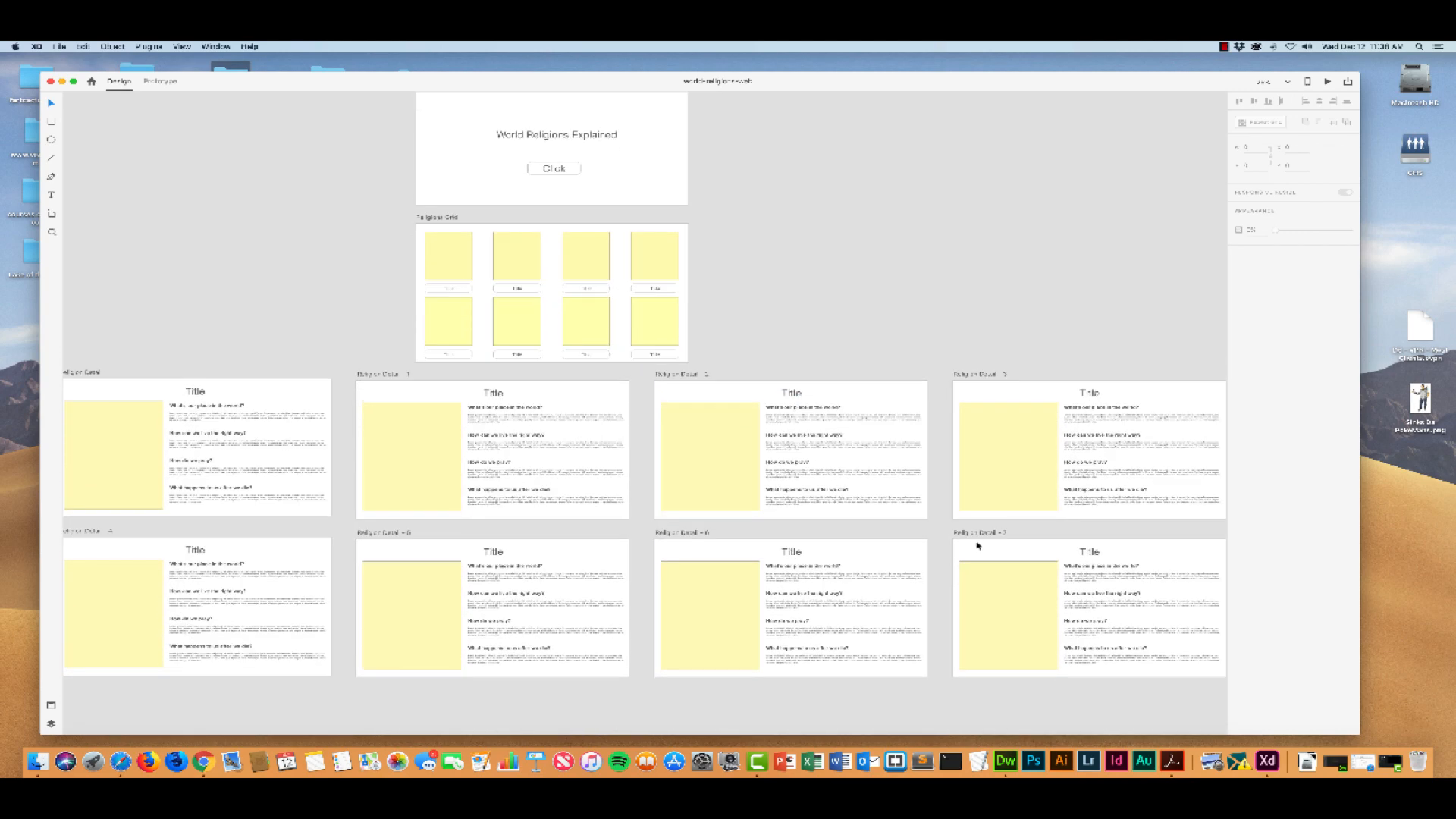
click(969, 533)
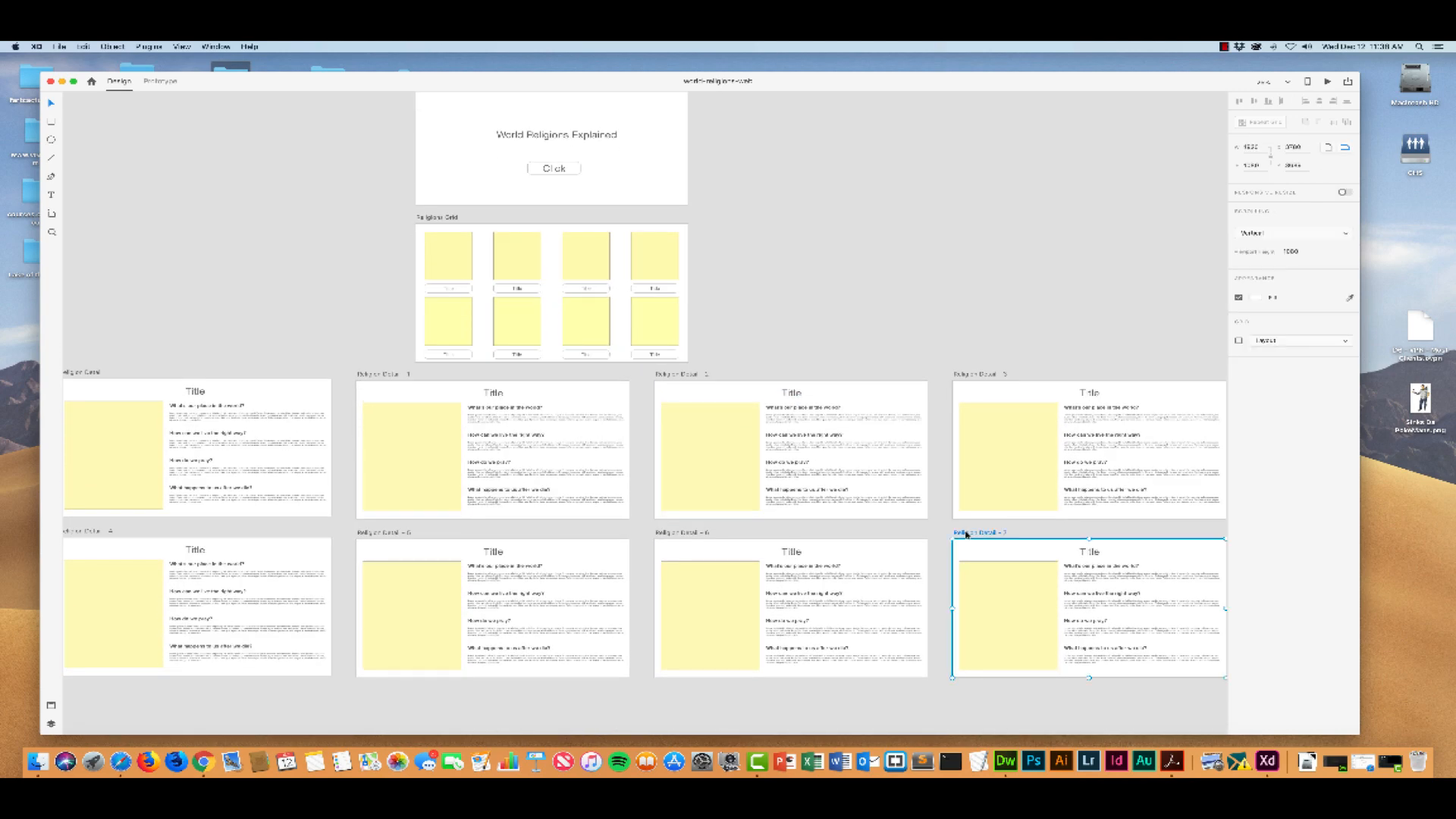
key(Delete)
click(971, 376)
key(Delete)
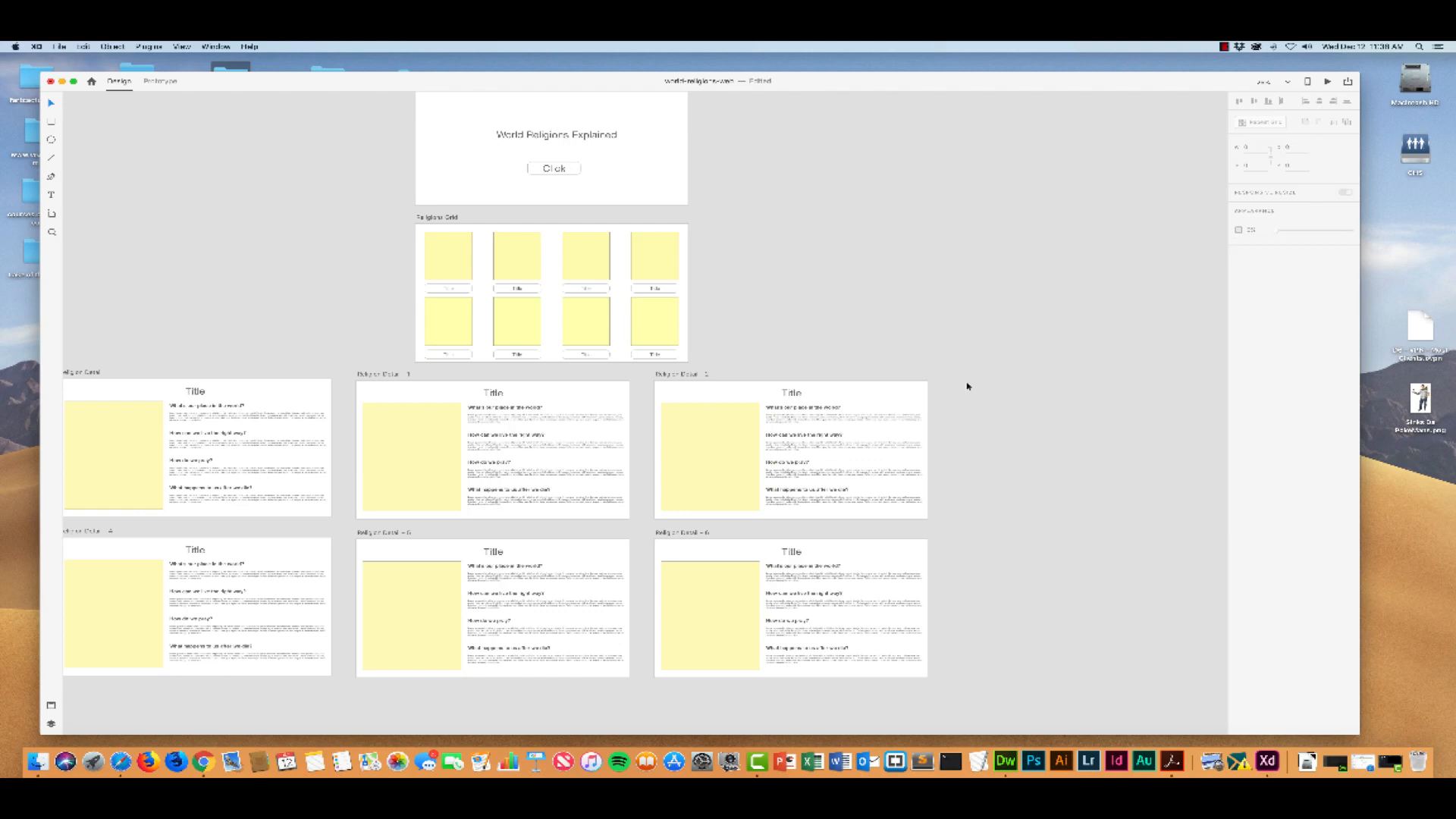
click(700, 534)
key(Delete)
click(686, 374)
key(Delete)
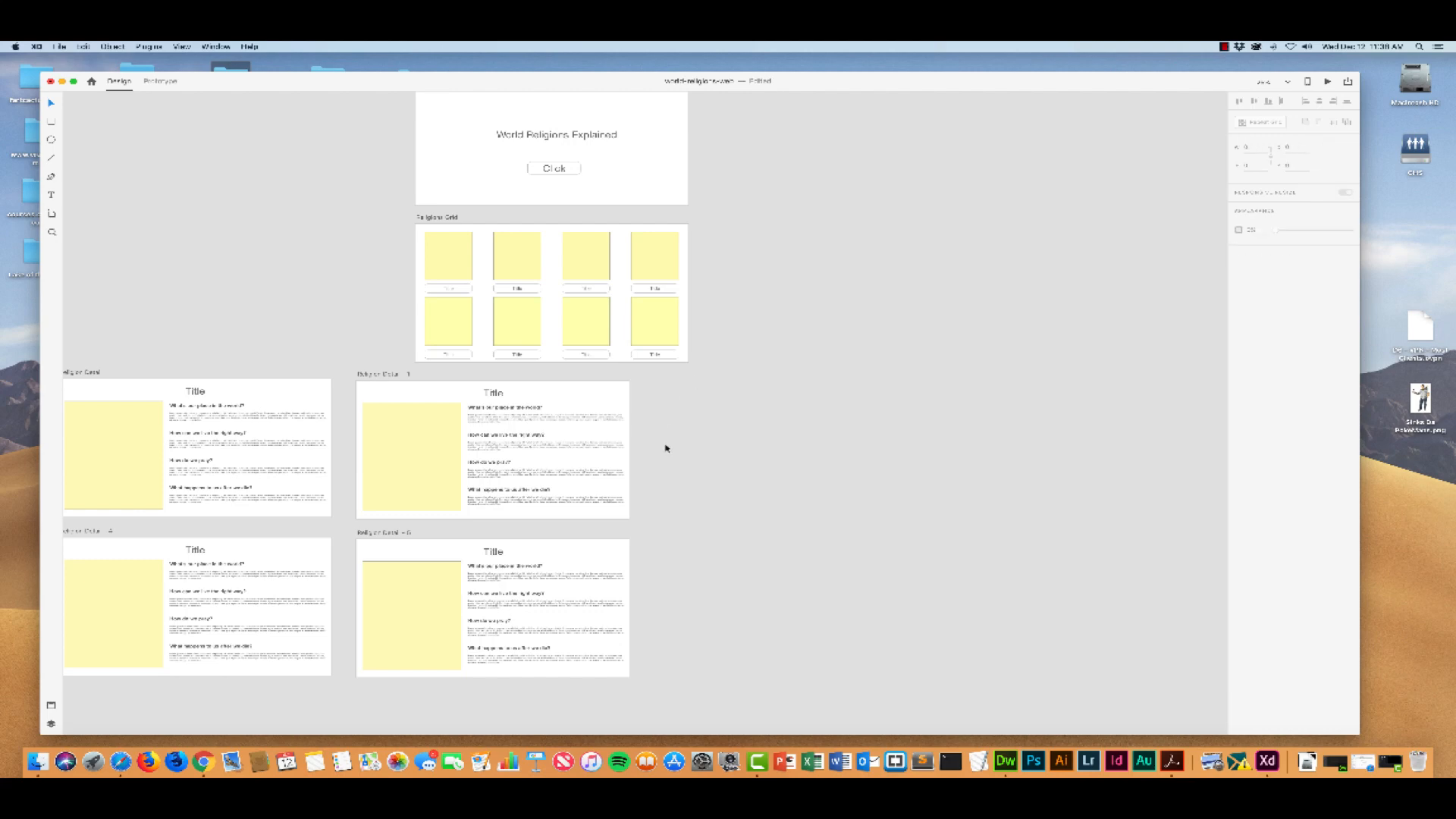
Delete the duplicate artboards Religion Detail – 1, – 5 and – 4, keeping the original Religion Detail
scroll(666, 448, left, 5)
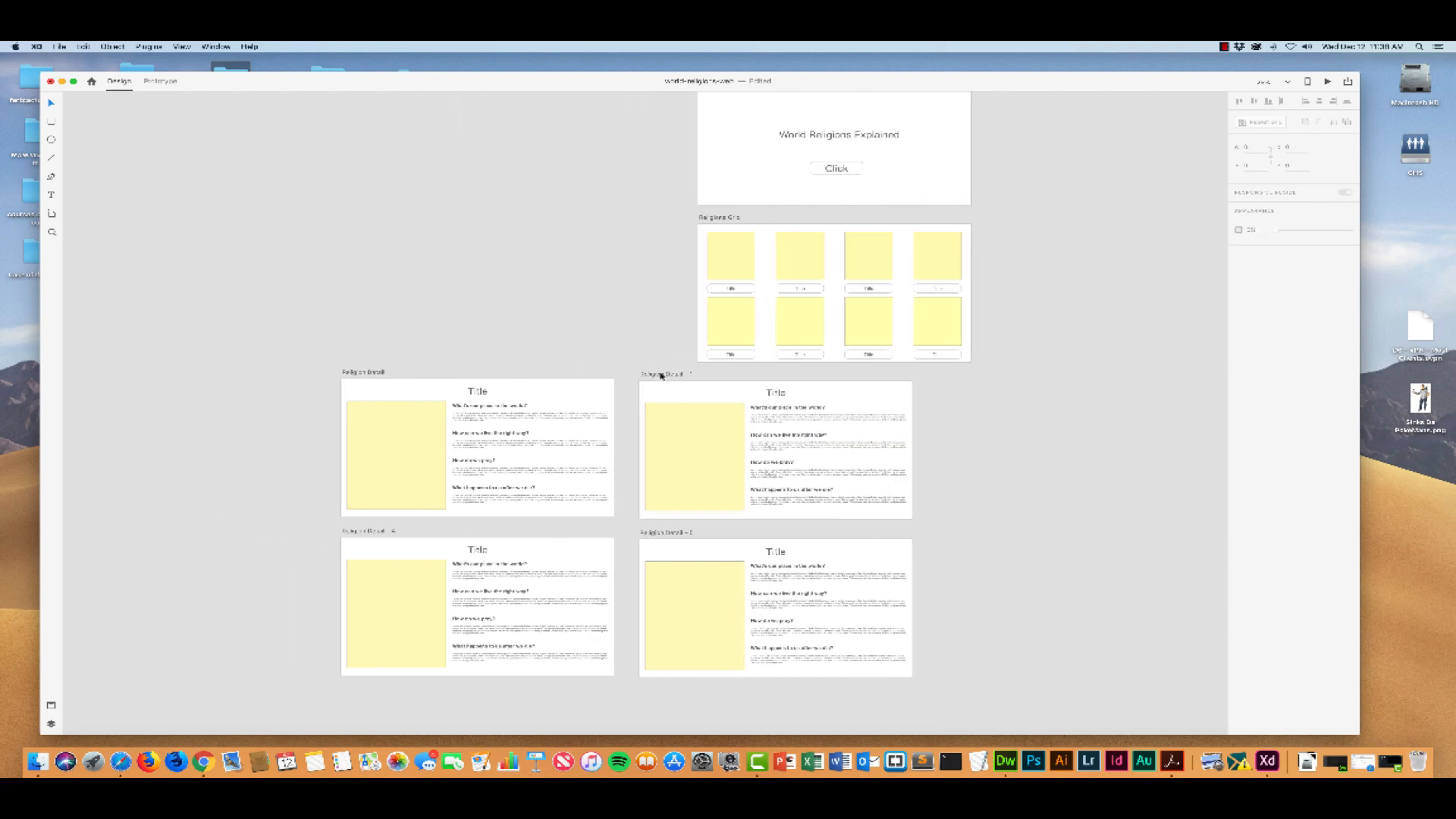
click(661, 375)
key(Delete)
click(673, 532)
key(Delete)
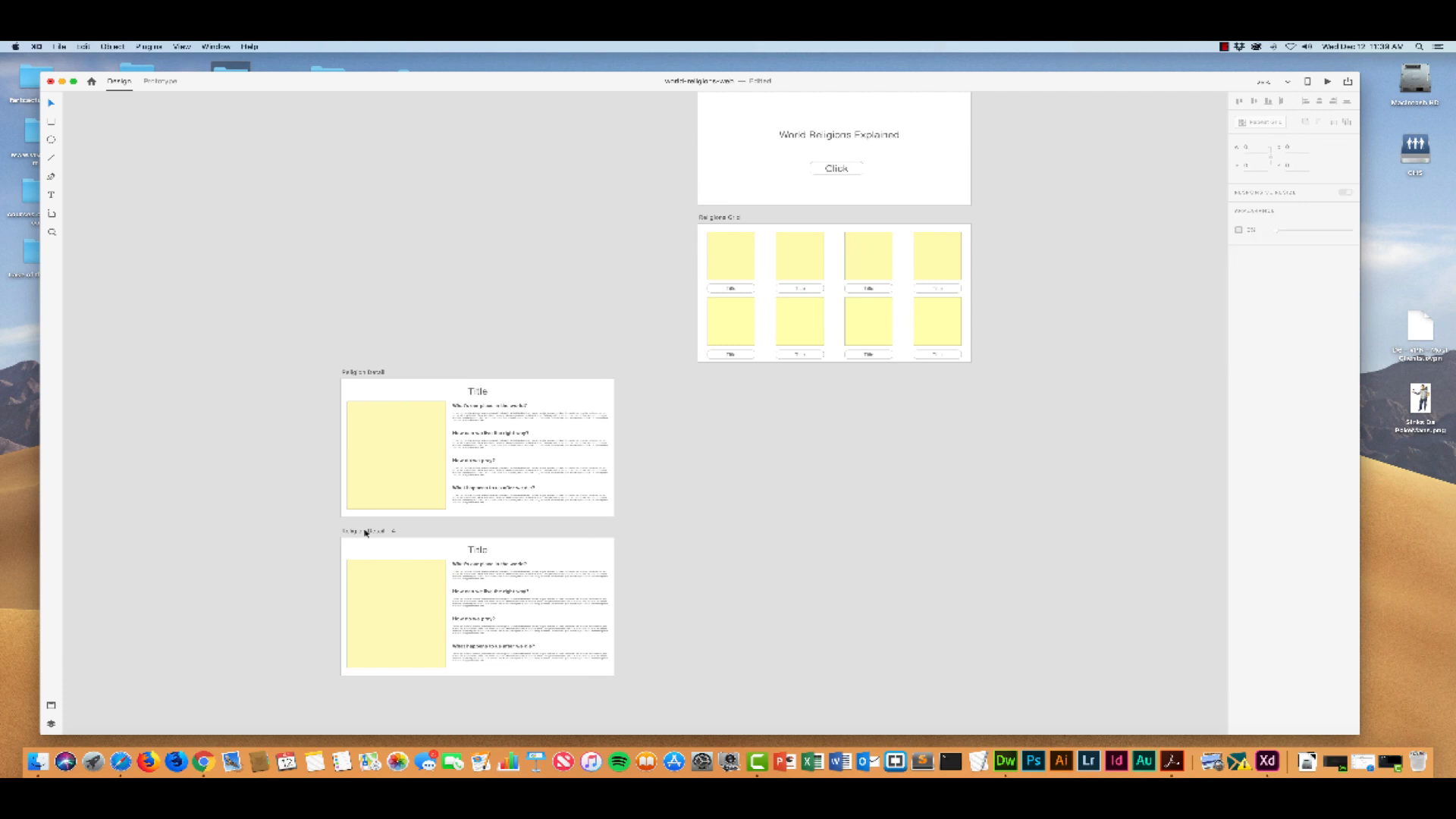
click(365, 533)
key(Delete)
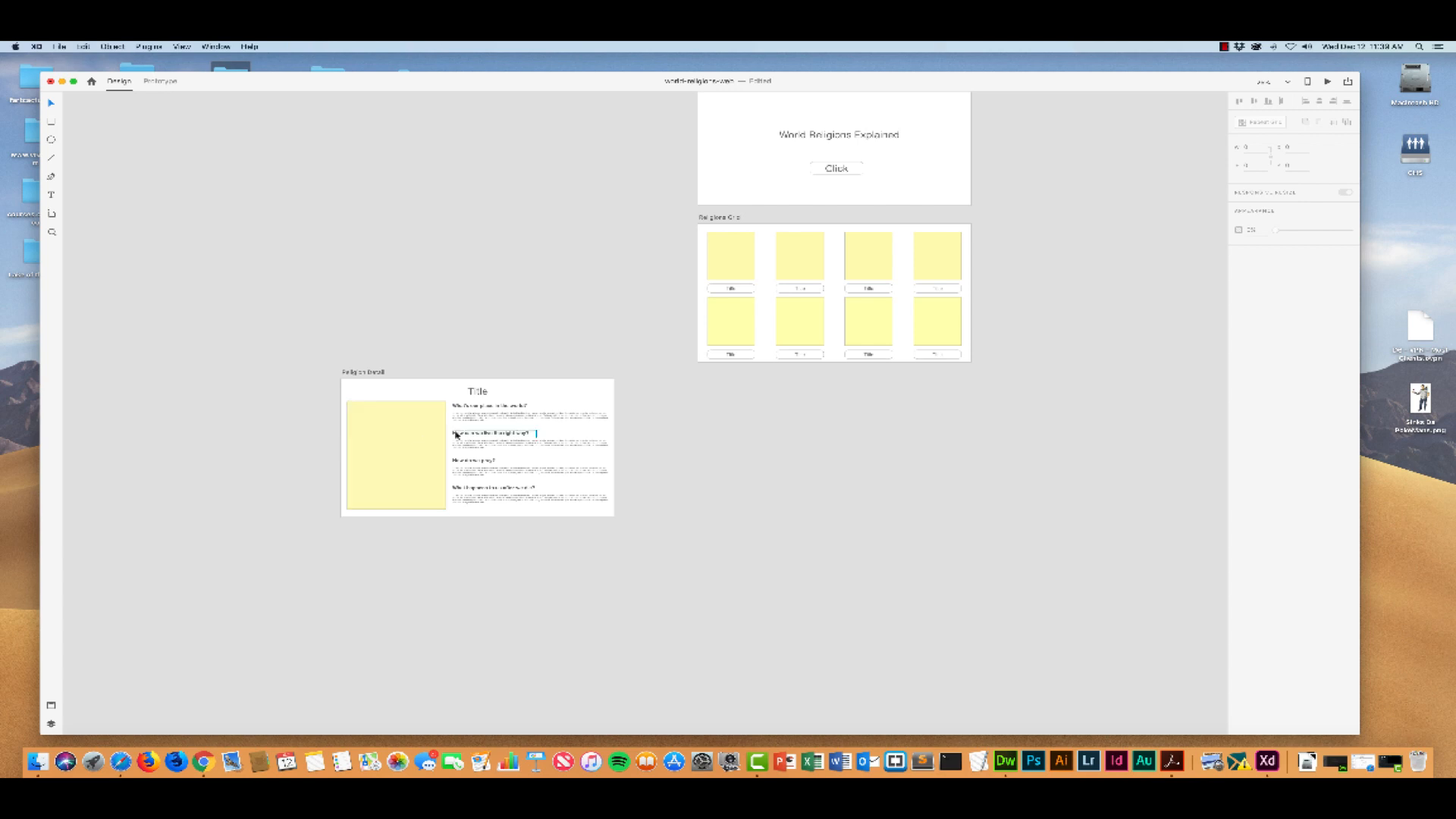
Delete both rows of yellow image placeholders from the Religions Grid artboard
scroll(608, 421, right, 5)
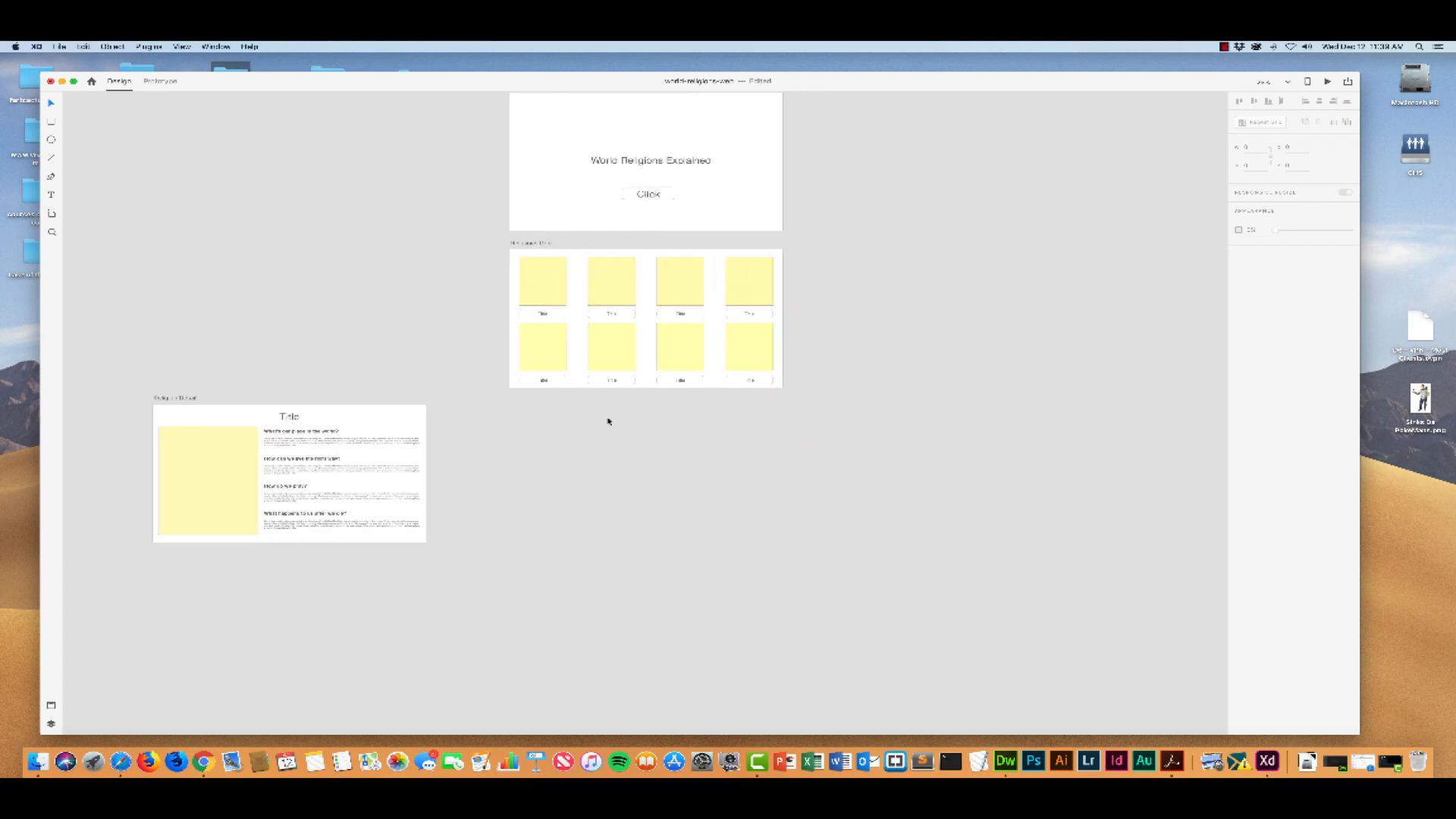
scroll(609, 421, up, 3)
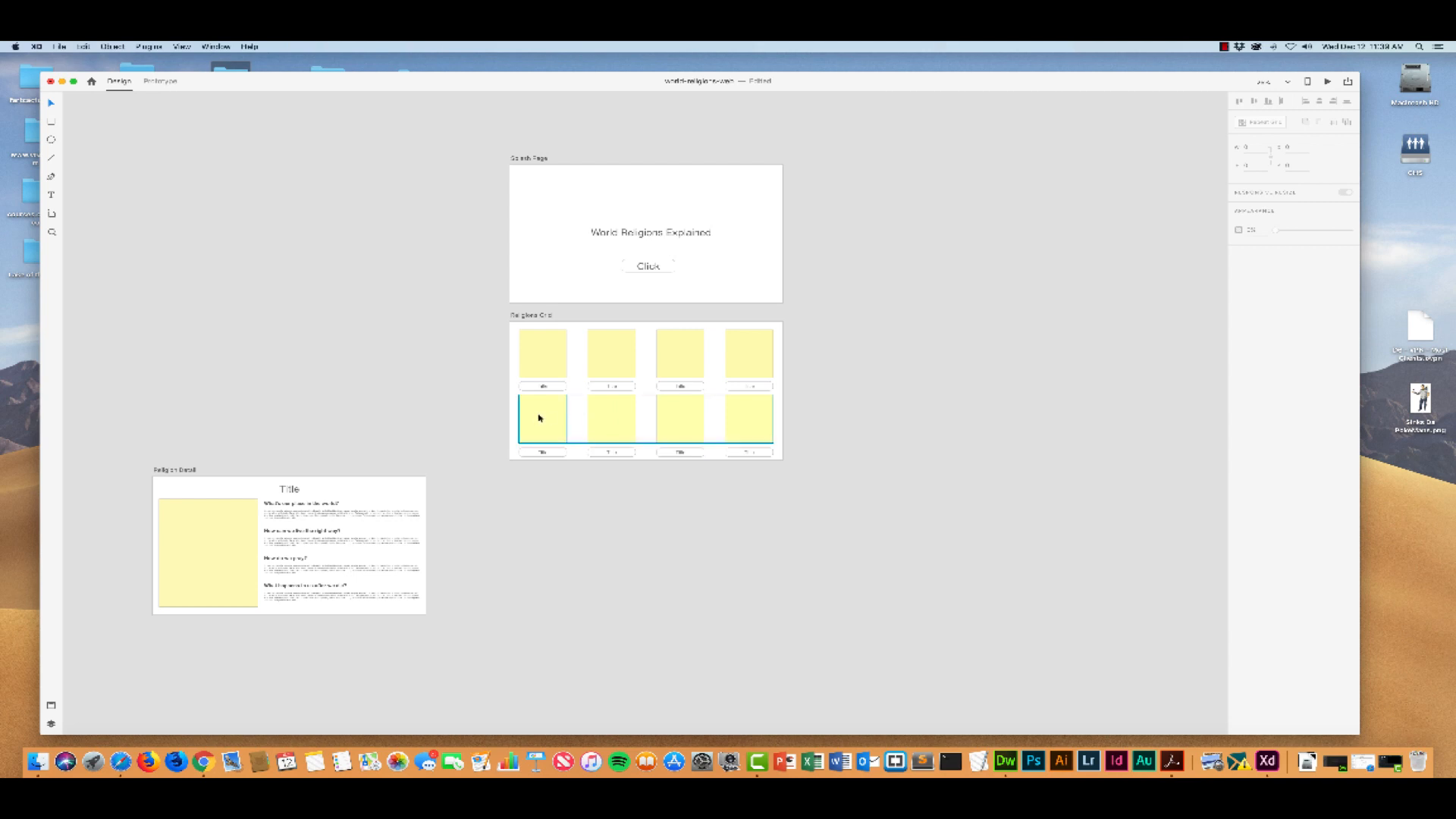
scroll(540, 417, up, 5)
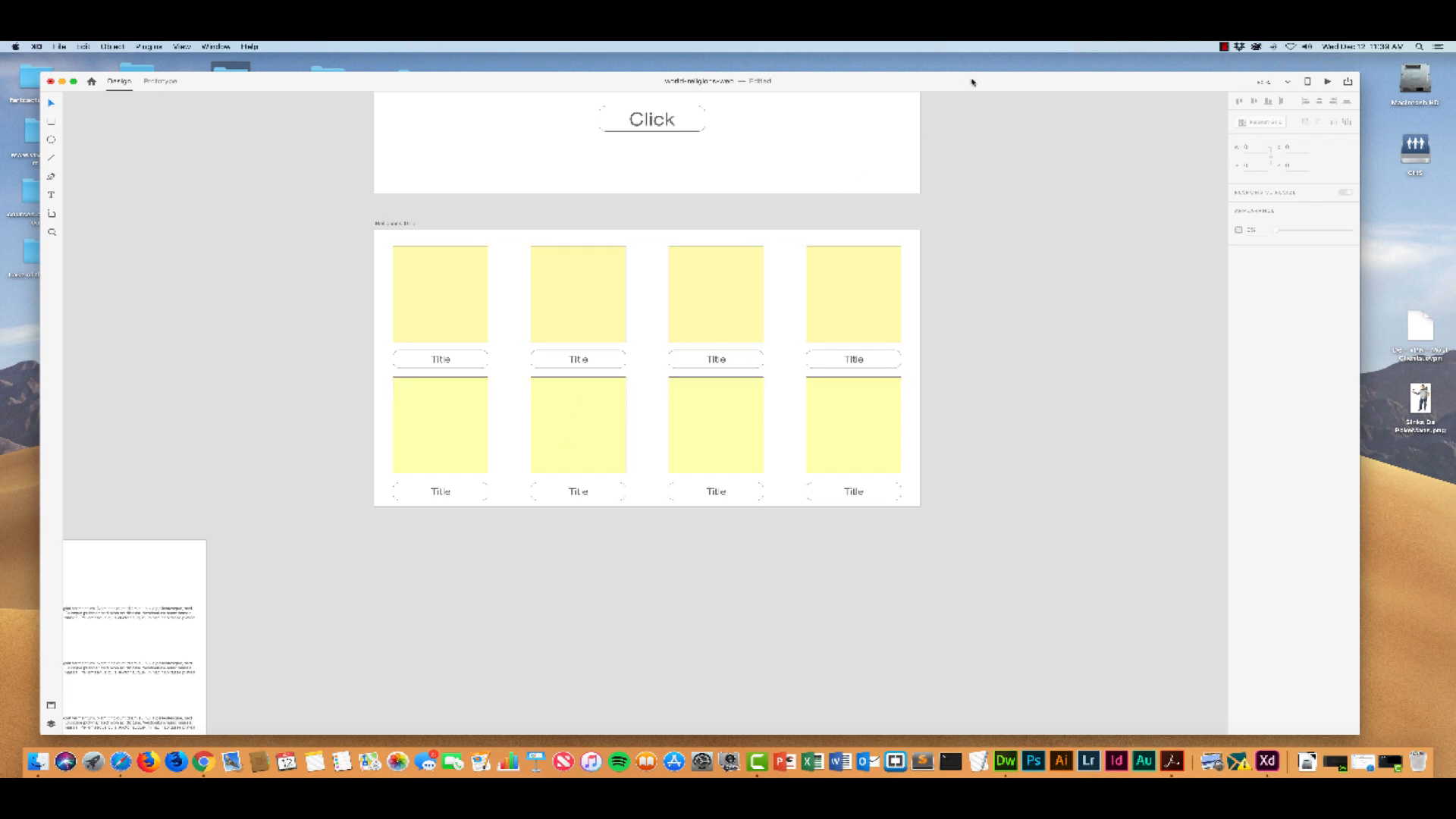
drag(994, 85, 994, 71)
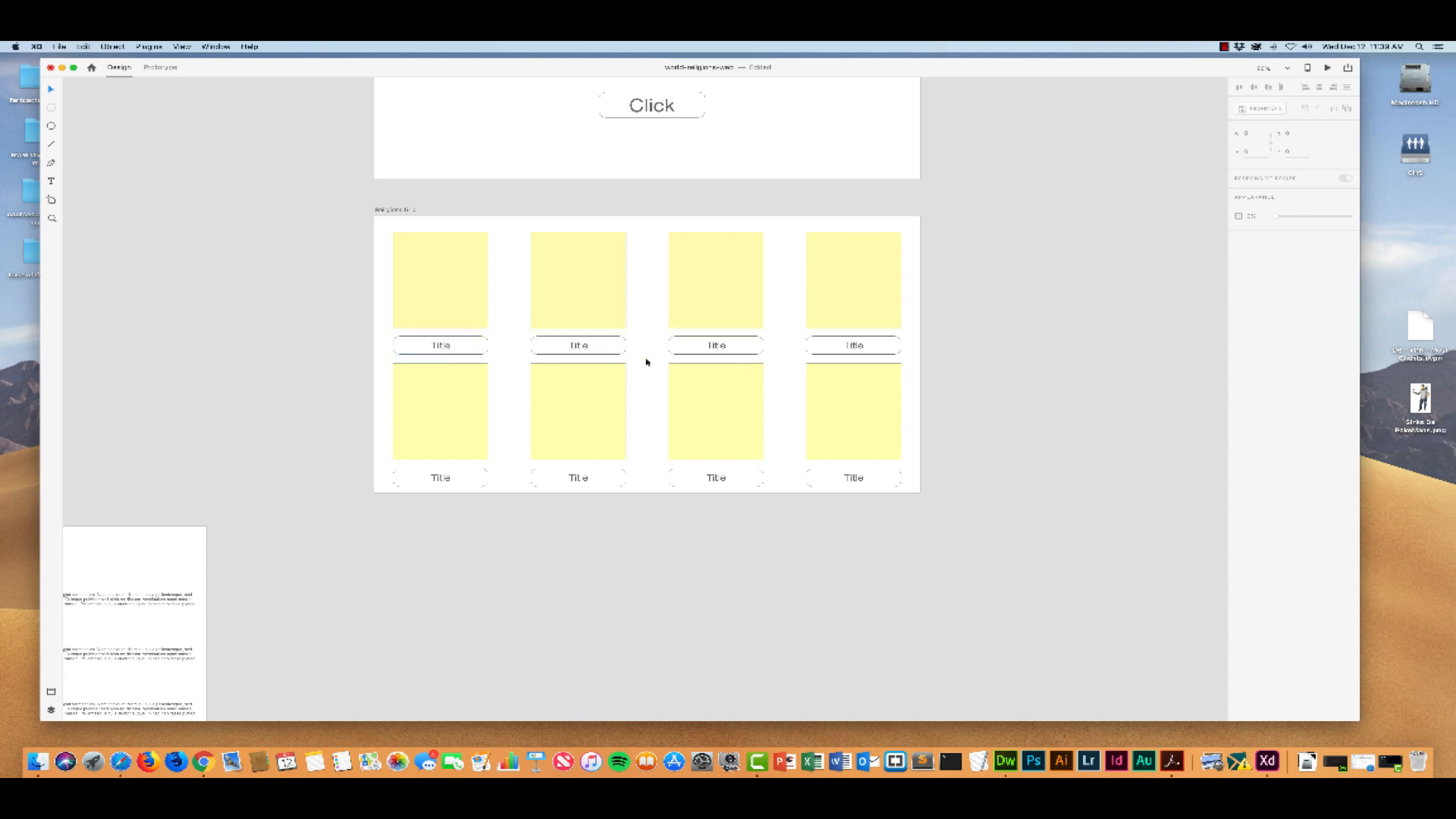
click(451, 406)
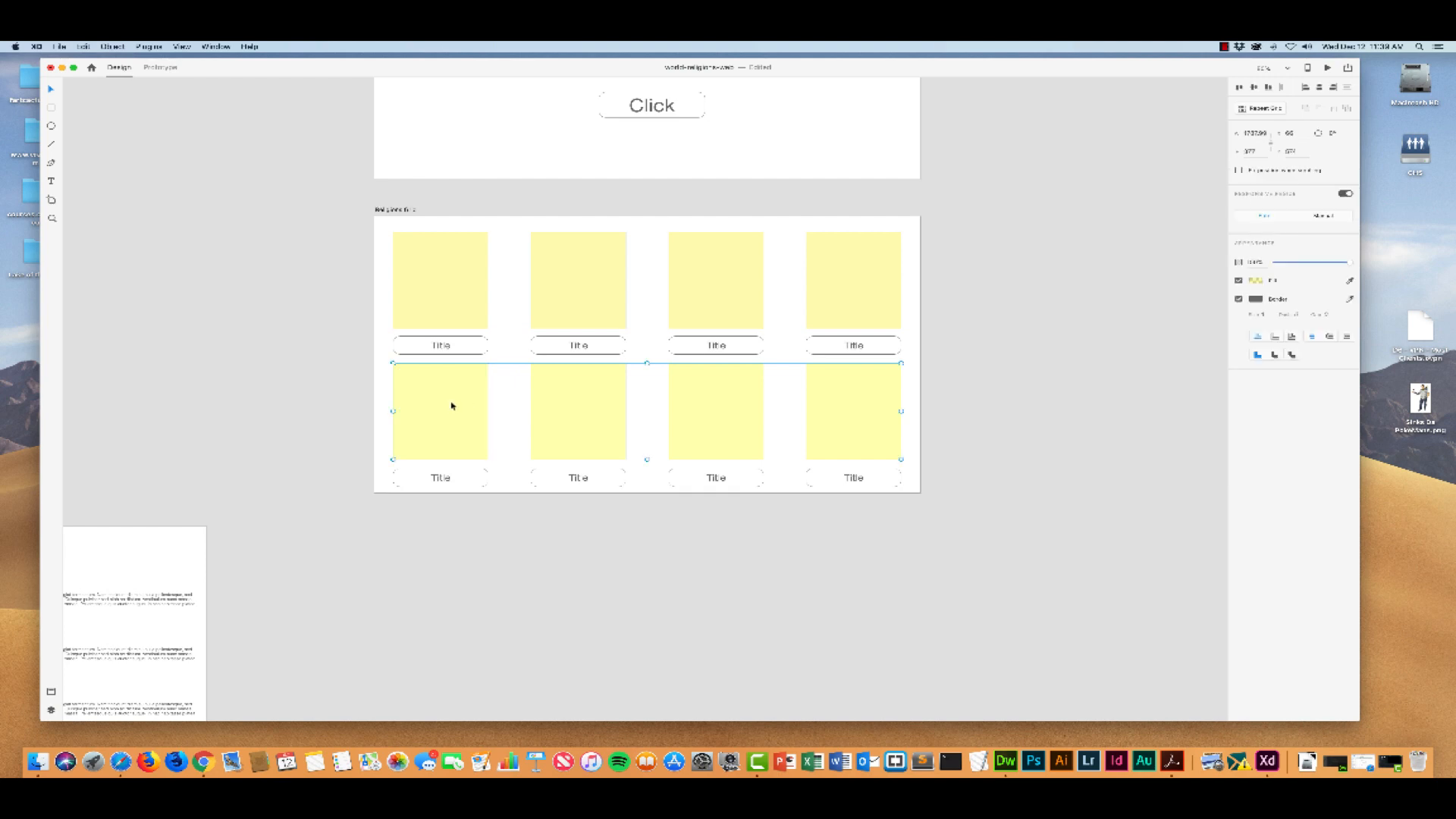
key(Delete)
click(559, 292)
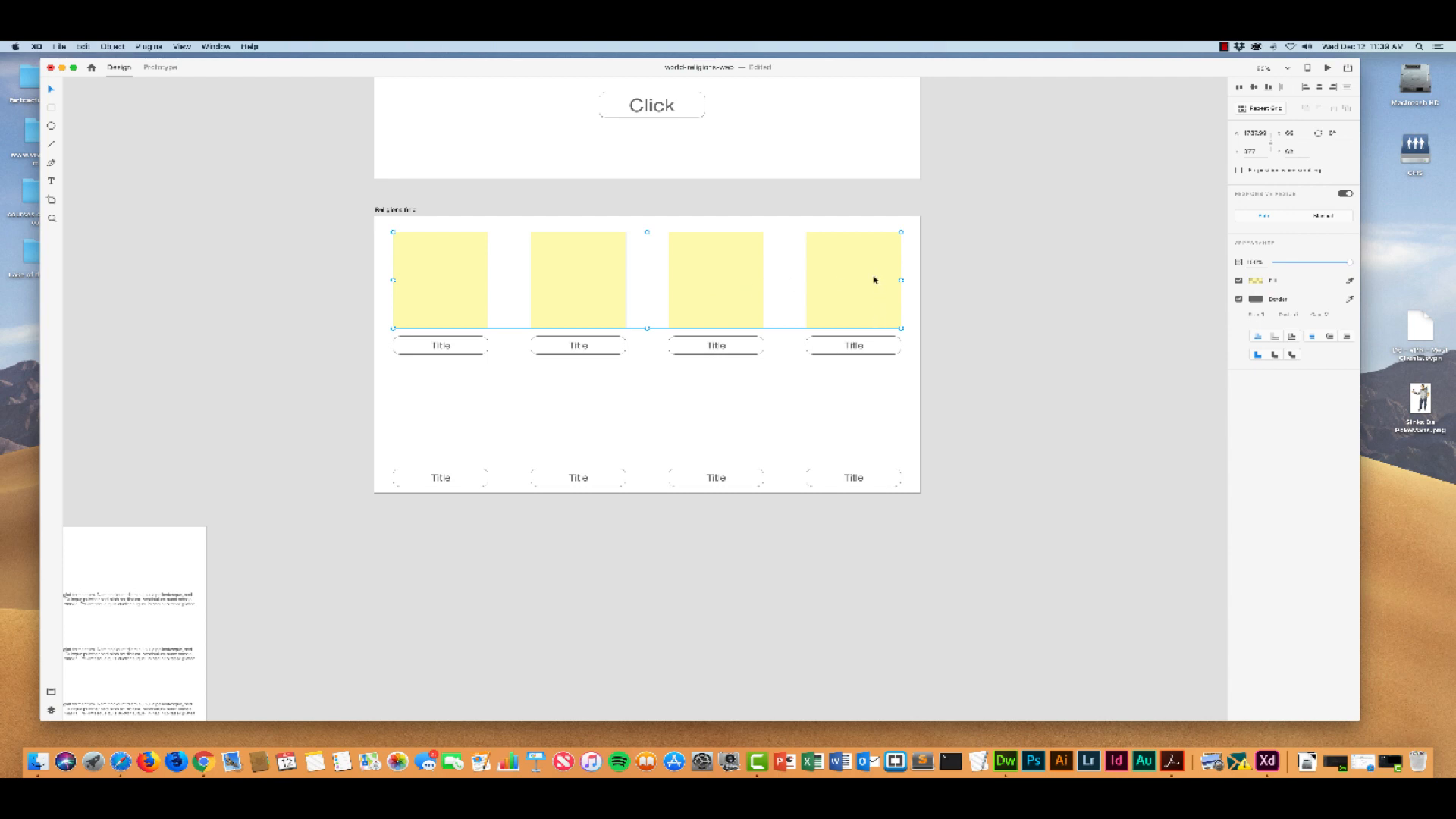
key(Delete)
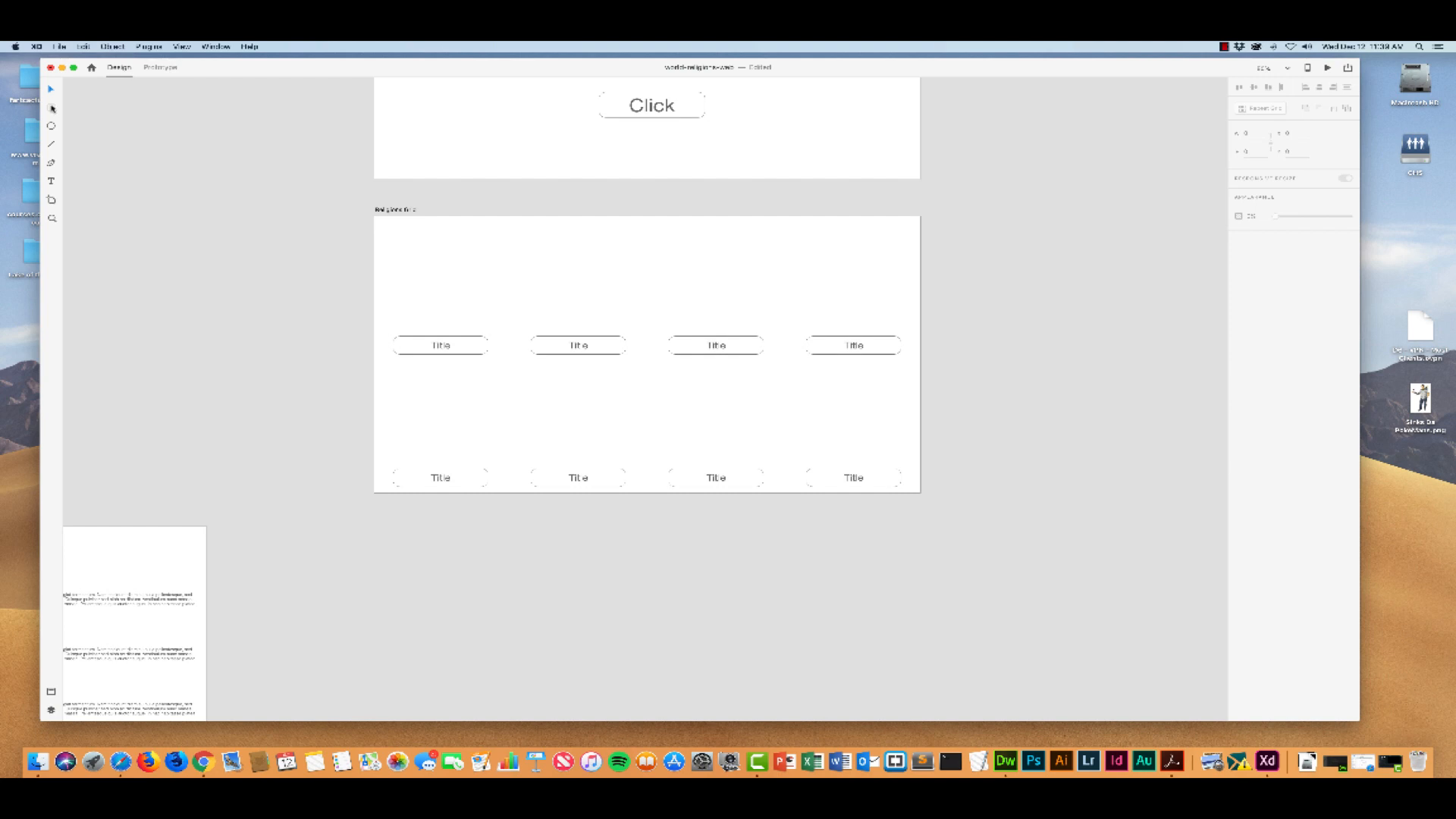
click(53, 109)
mouse_move(387, 226)
mouse_down()
mouse_move(405, 280)
mouse_move(489, 329)
mouse_up()
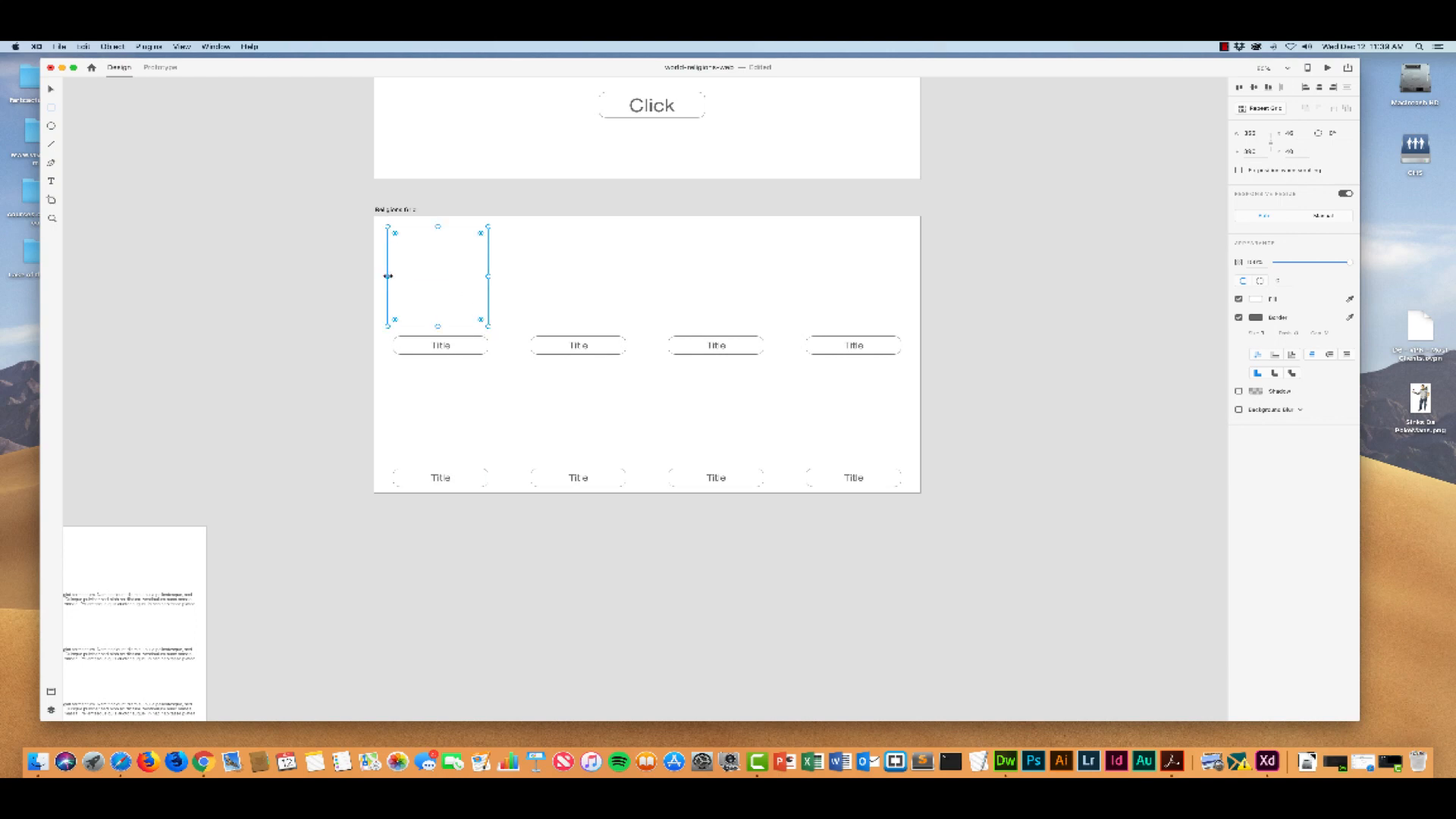
drag(387, 277, 392, 277)
drag(441, 227, 440, 232)
scroll(455, 290, up, 2)
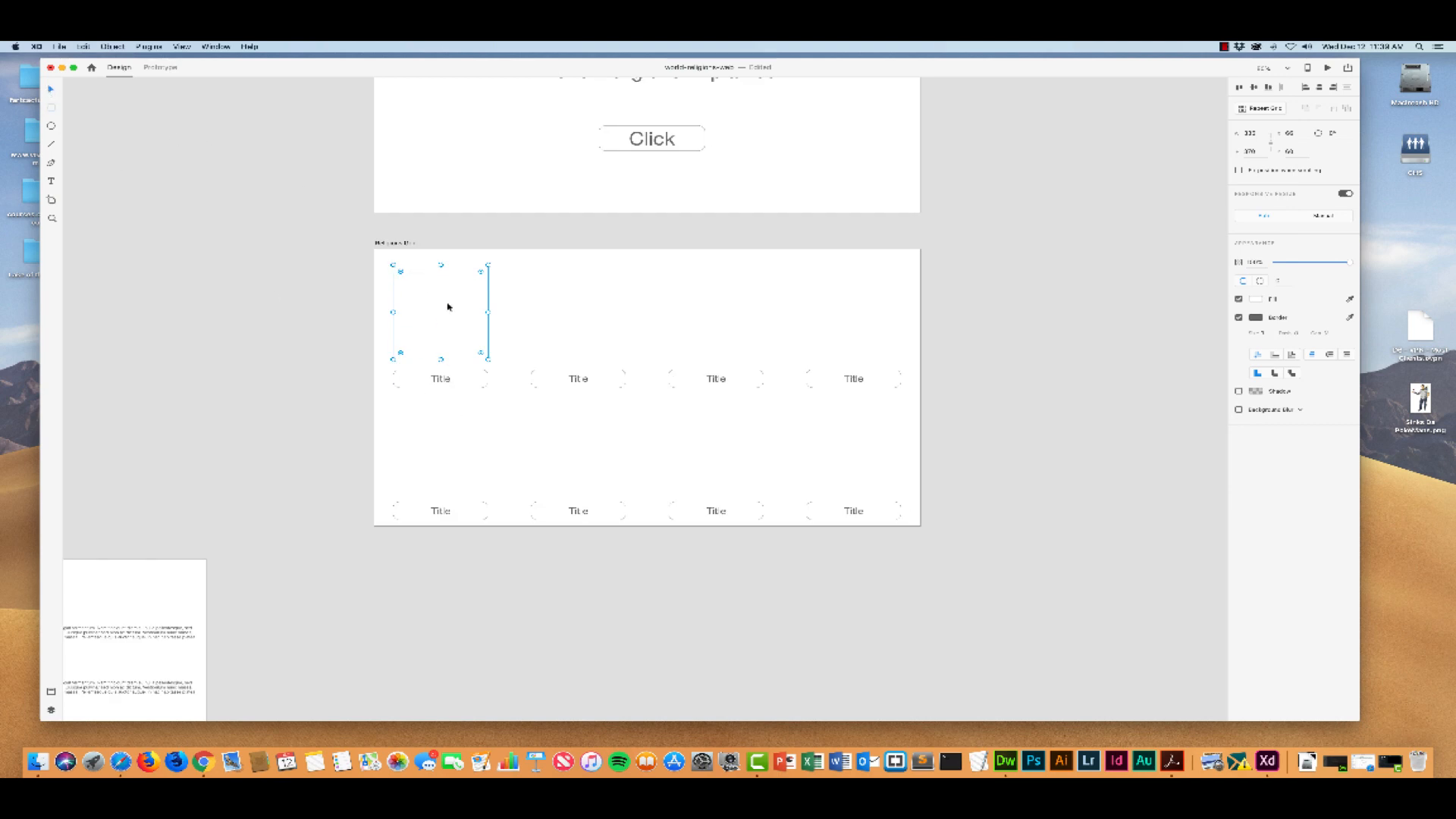
key(Delete)
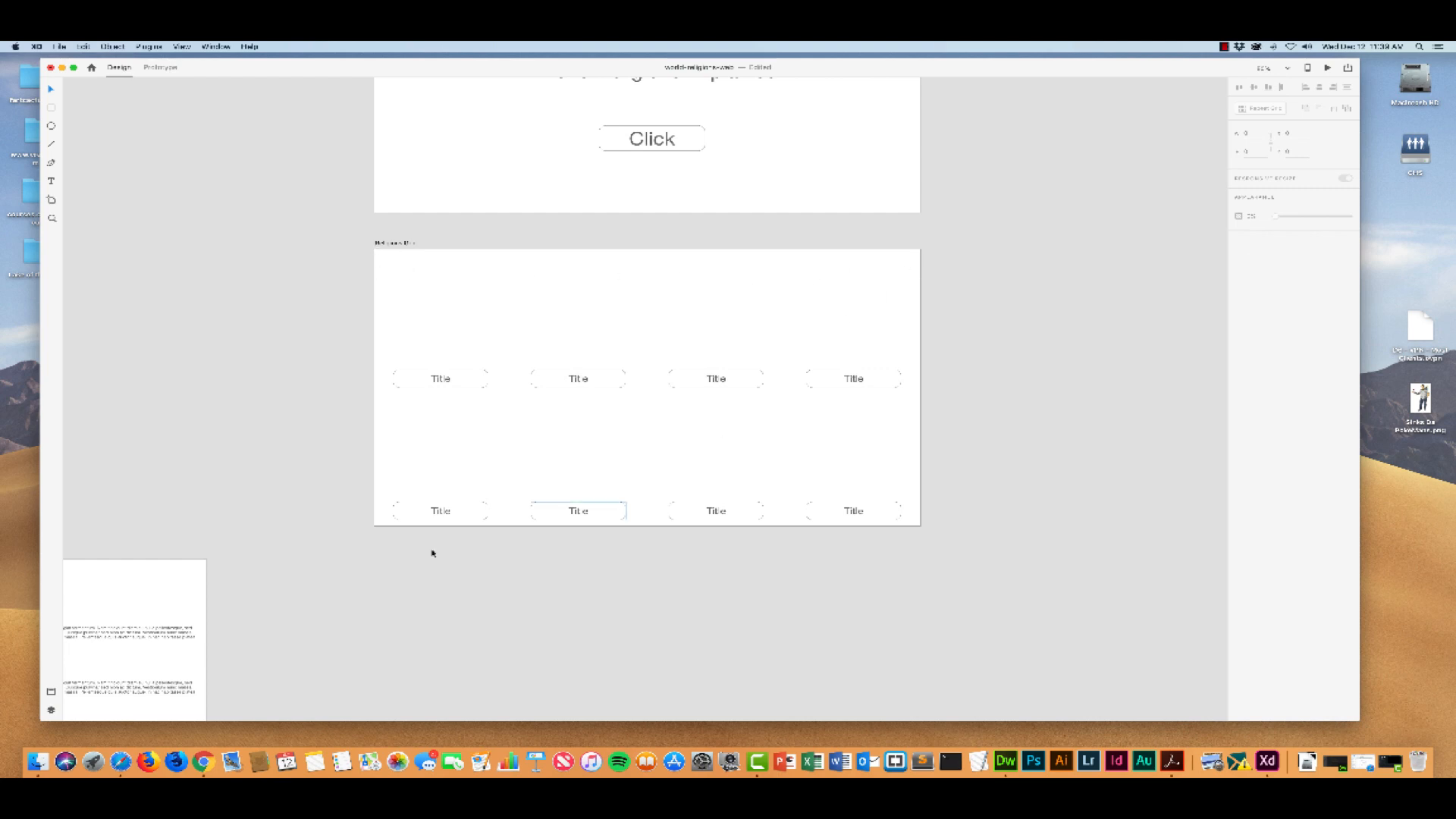
Delete all four Title buttons in the bottom row of the Religions Grid artboard
click(453, 510)
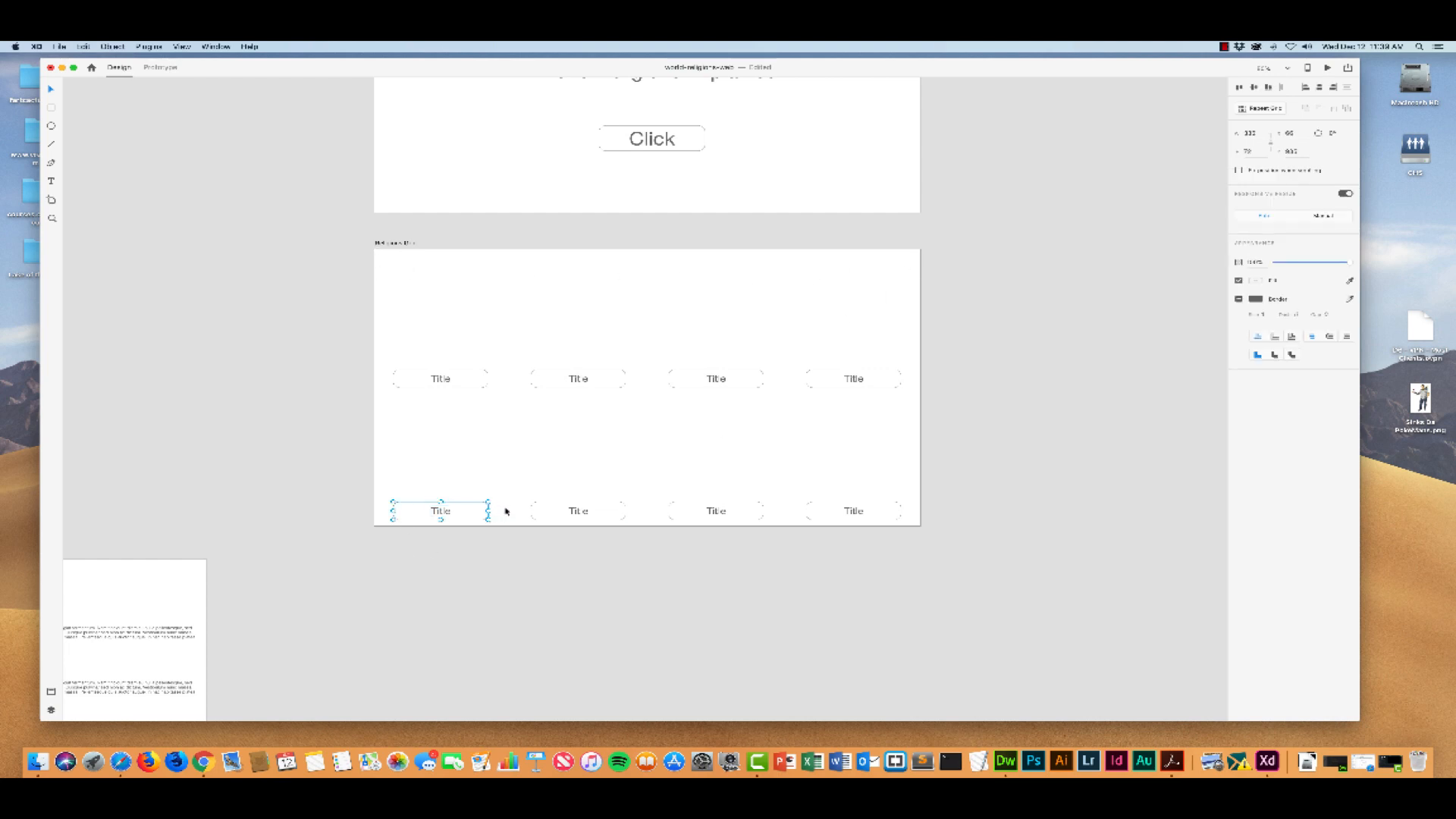
shift+click(601, 510)
shift+click(696, 510)
shift+click(840, 512)
key(Delete)
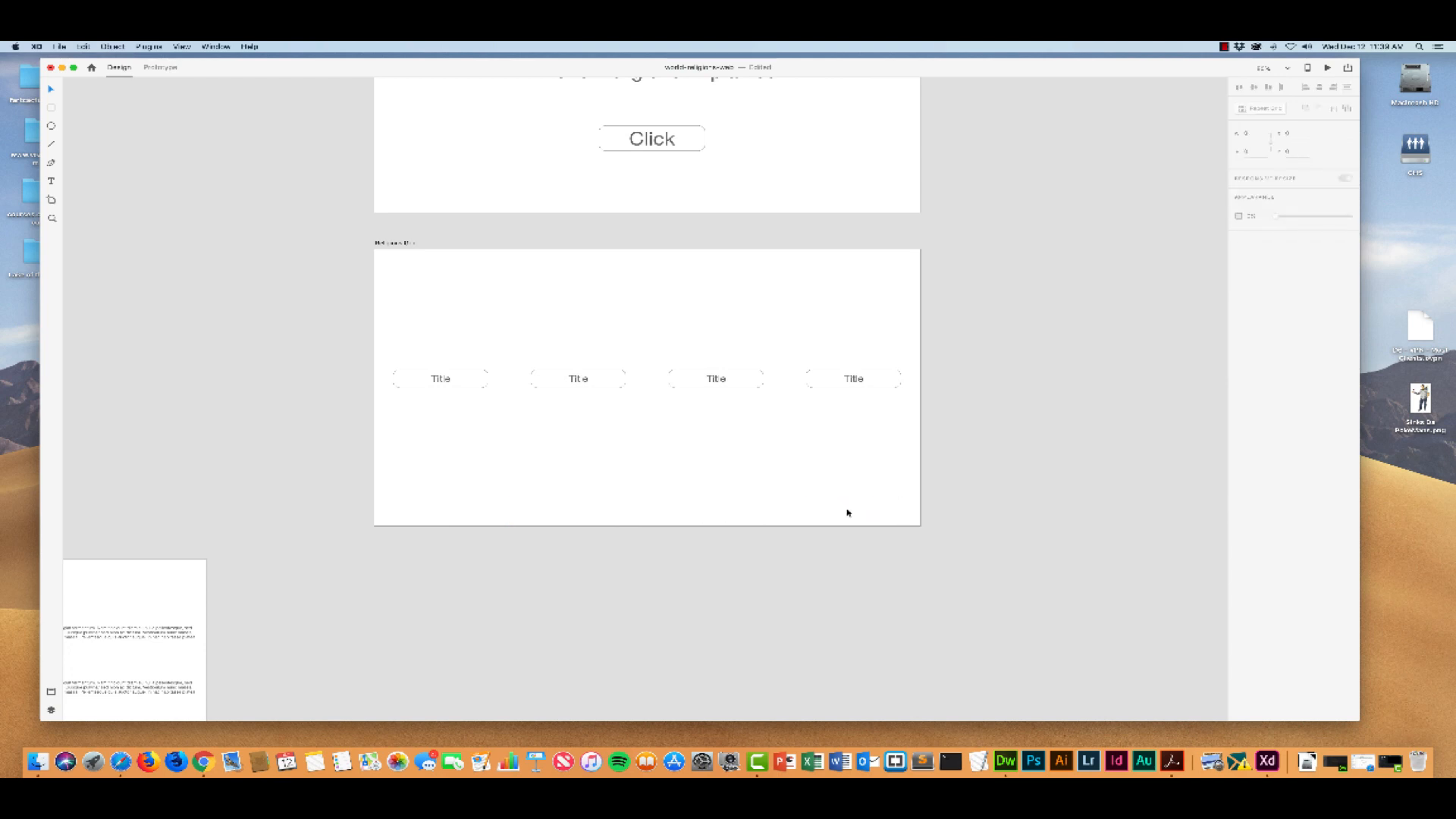
Delete the second, third and fourth Title buttons in the remaining row, keeping only the first
click(577, 383)
key(Delete)
click(826, 380)
key(Delete)
click(713, 380)
key(Delete)
Draw a thin header rectangle spanning the full width of the Religions Grid artboard along its top edge
click(51, 107)
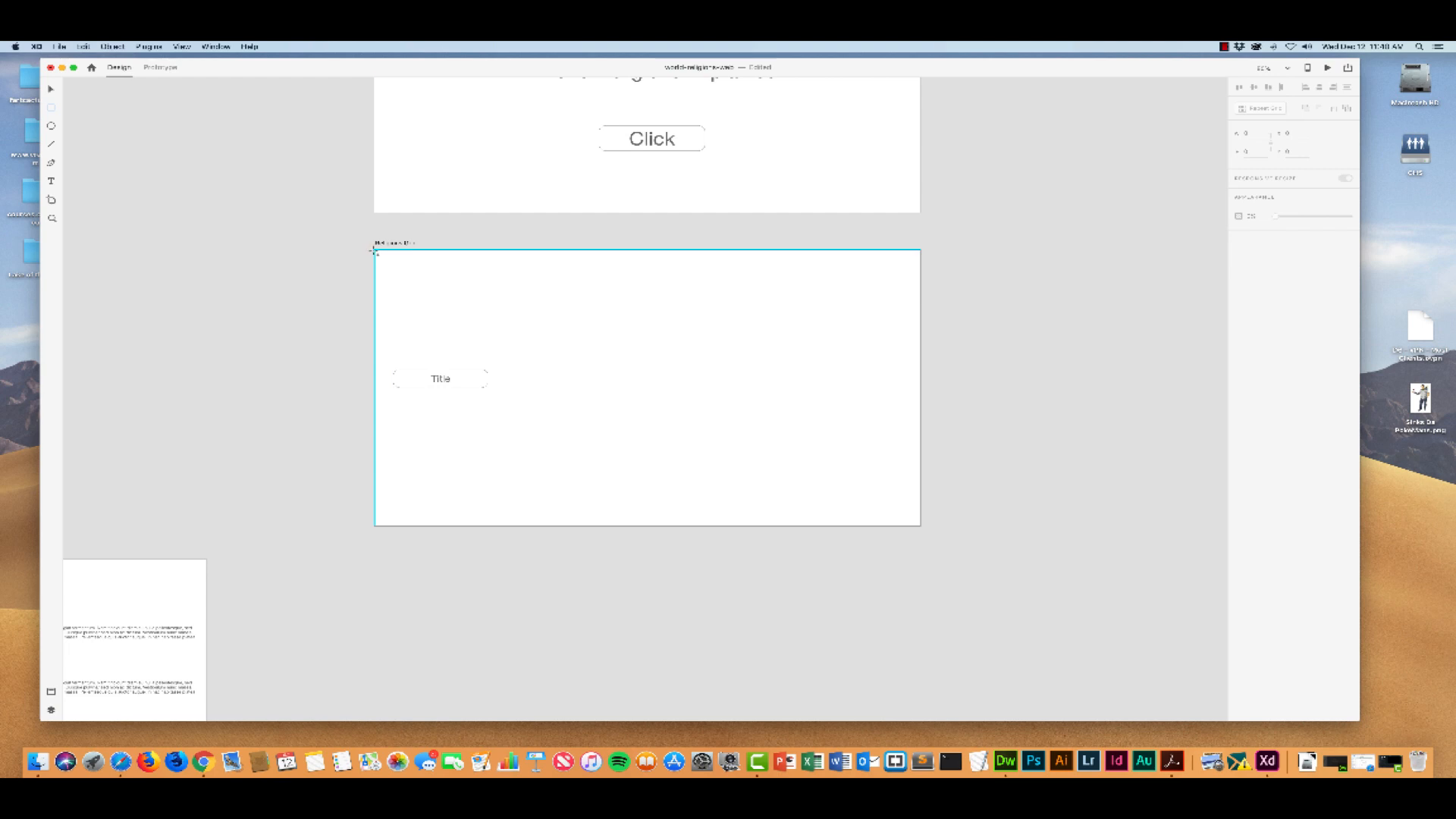
mouse_move(373, 252)
mouse_down()
mouse_move(393, 283)
mouse_move(919, 273)
mouse_up()
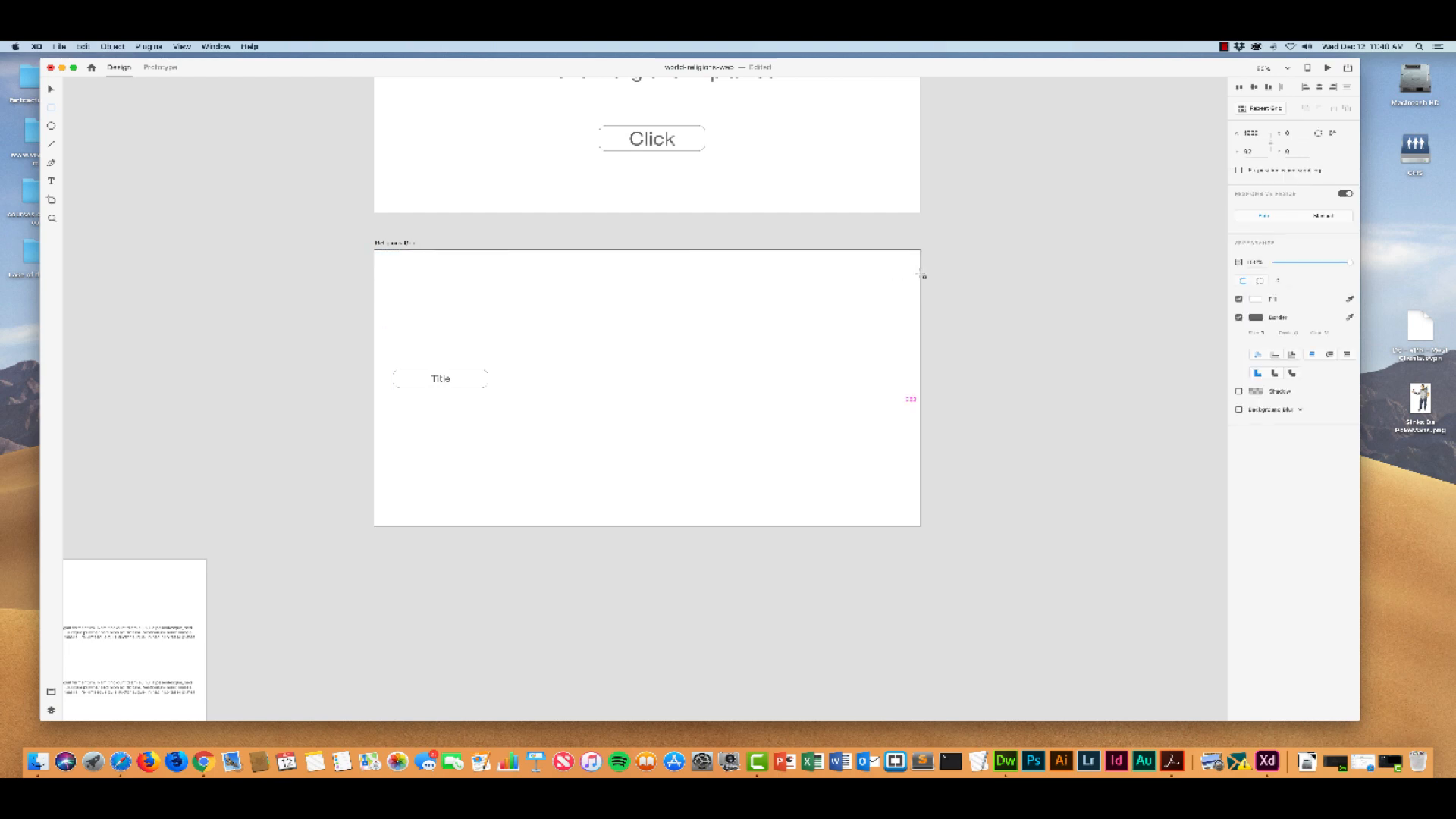
drag(924, 276, 921, 274)
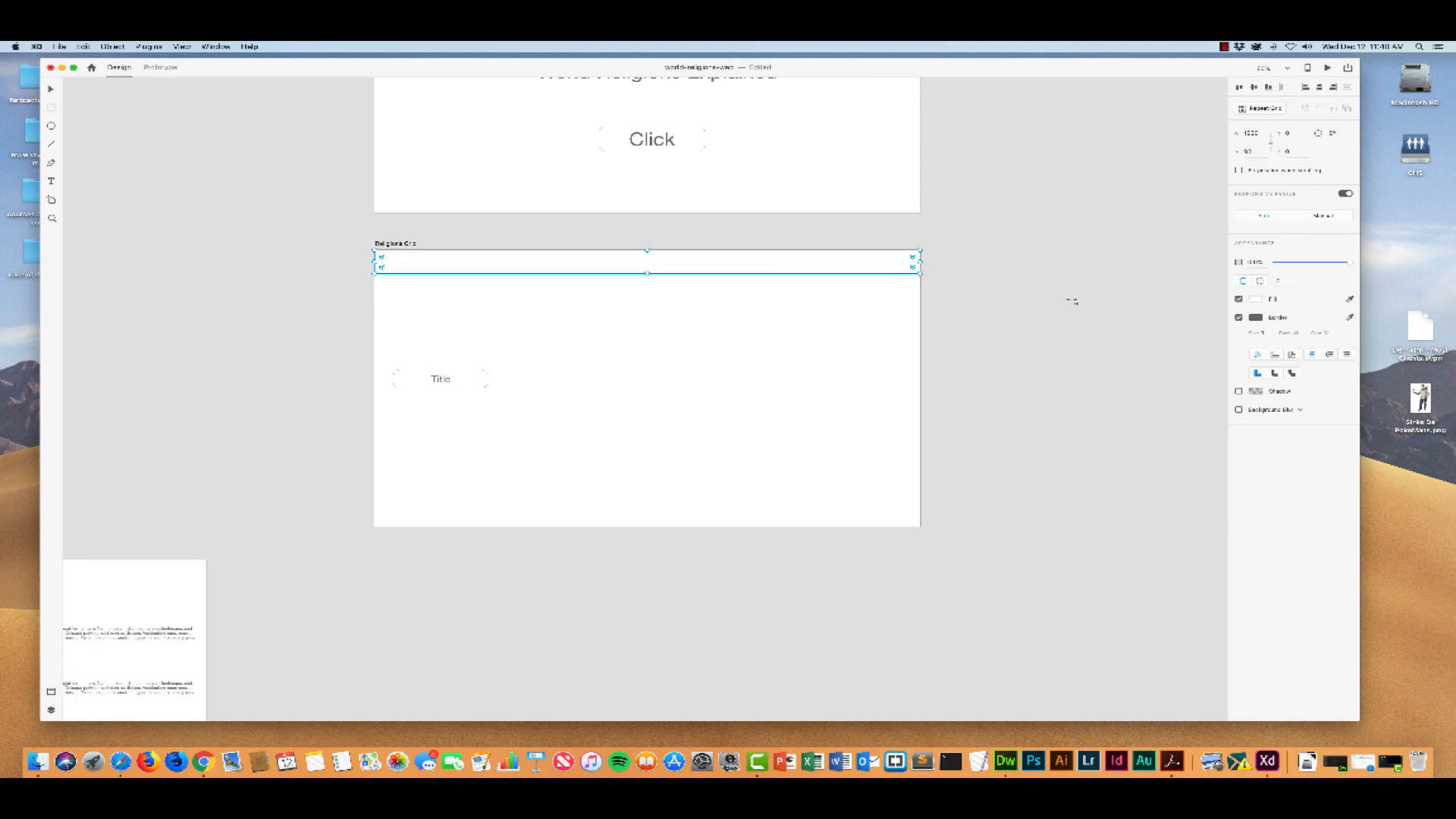
Fill the header rectangle with the solid grey #C0C0C0
click(1256, 299)
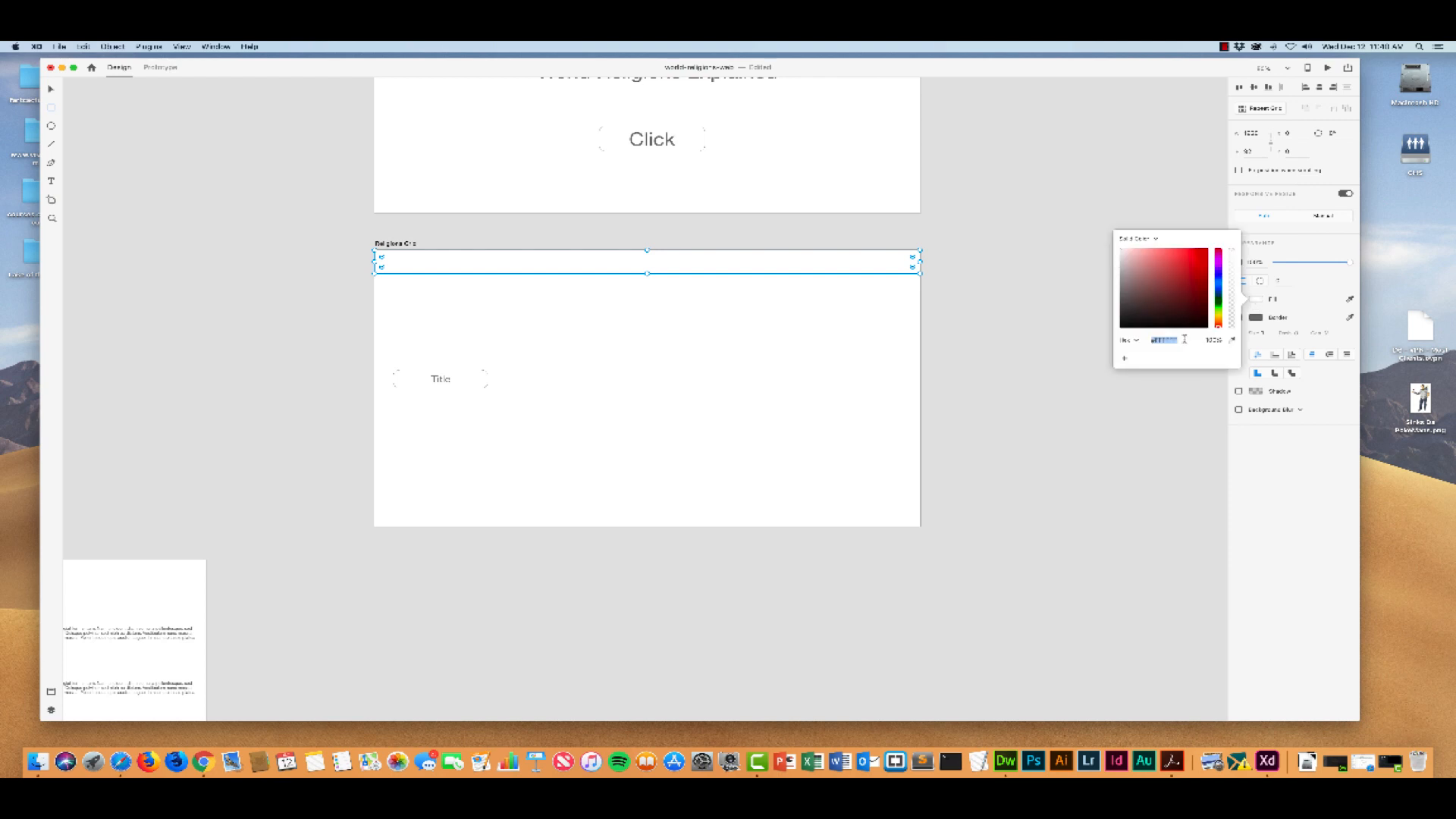
text(d)
text(ccccc)
key(Return)
click(1186, 339)
text(ecec)
key(Return)
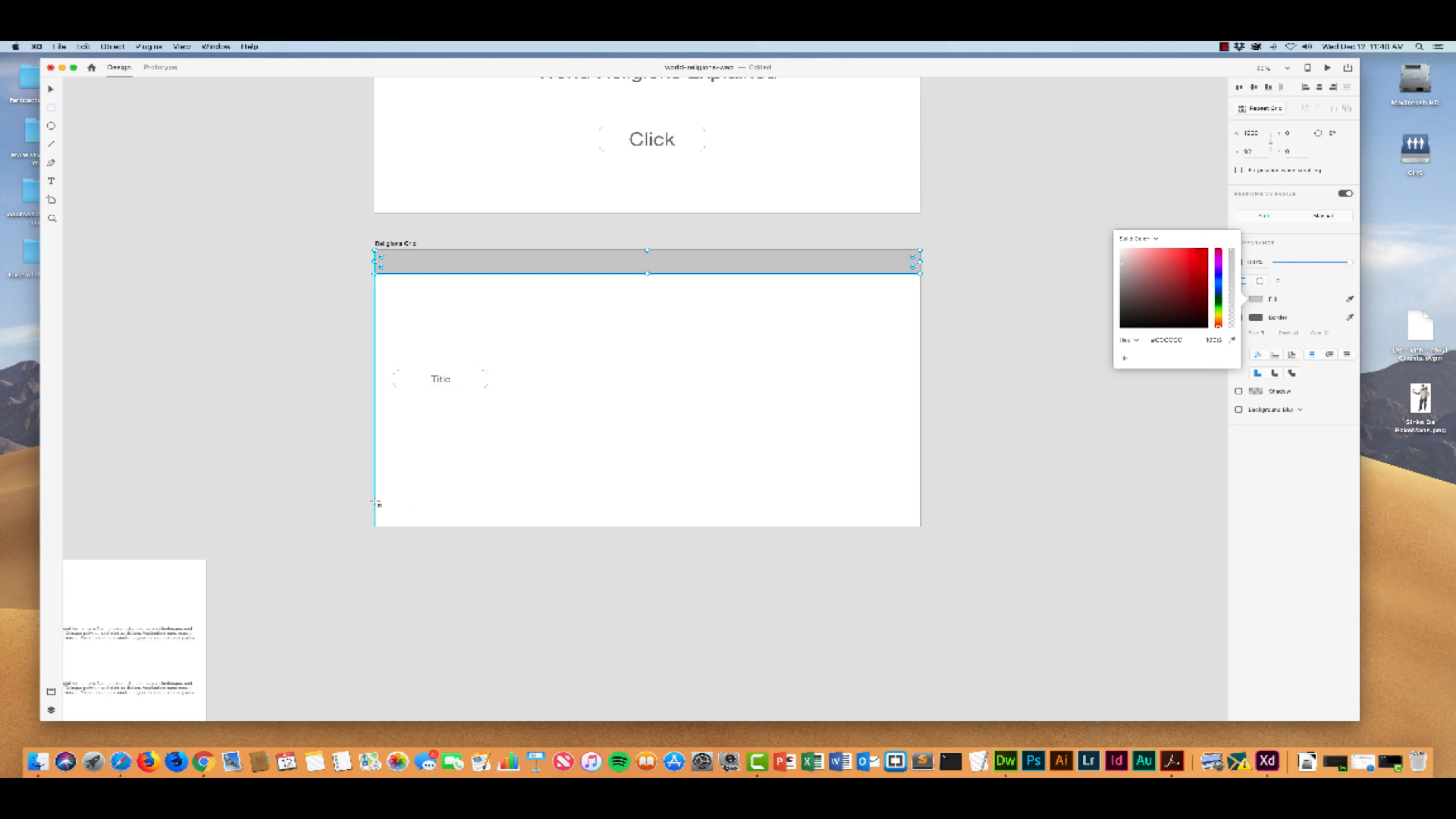
Draw a matching full-width footer rectangle along the artboard's bottom edge and fill it with #C0C0C0
mouse_move(375, 503)
mouse_down()
mouse_move(389, 523)
mouse_move(921, 526)
mouse_up()
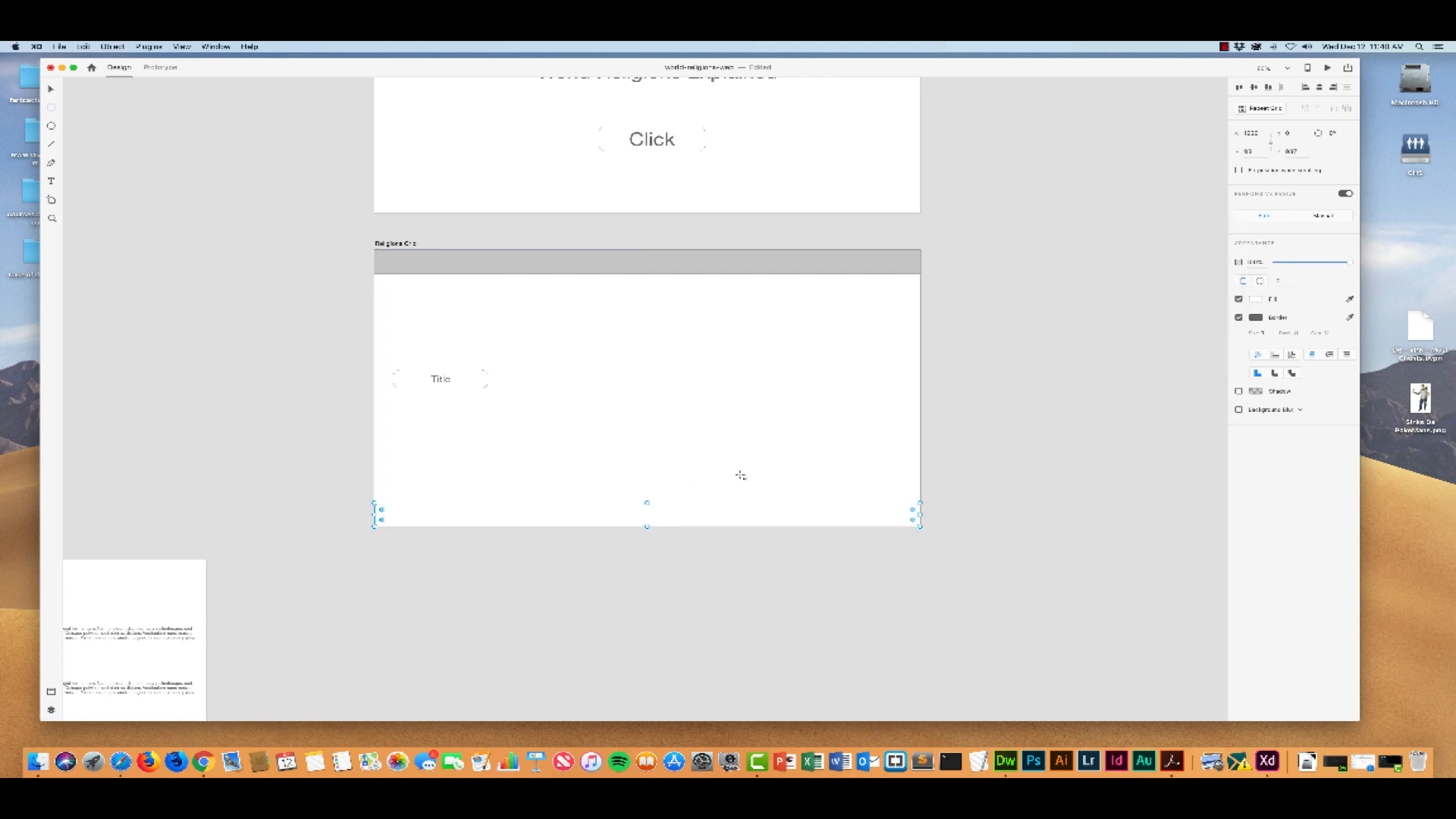
click(1255, 300)
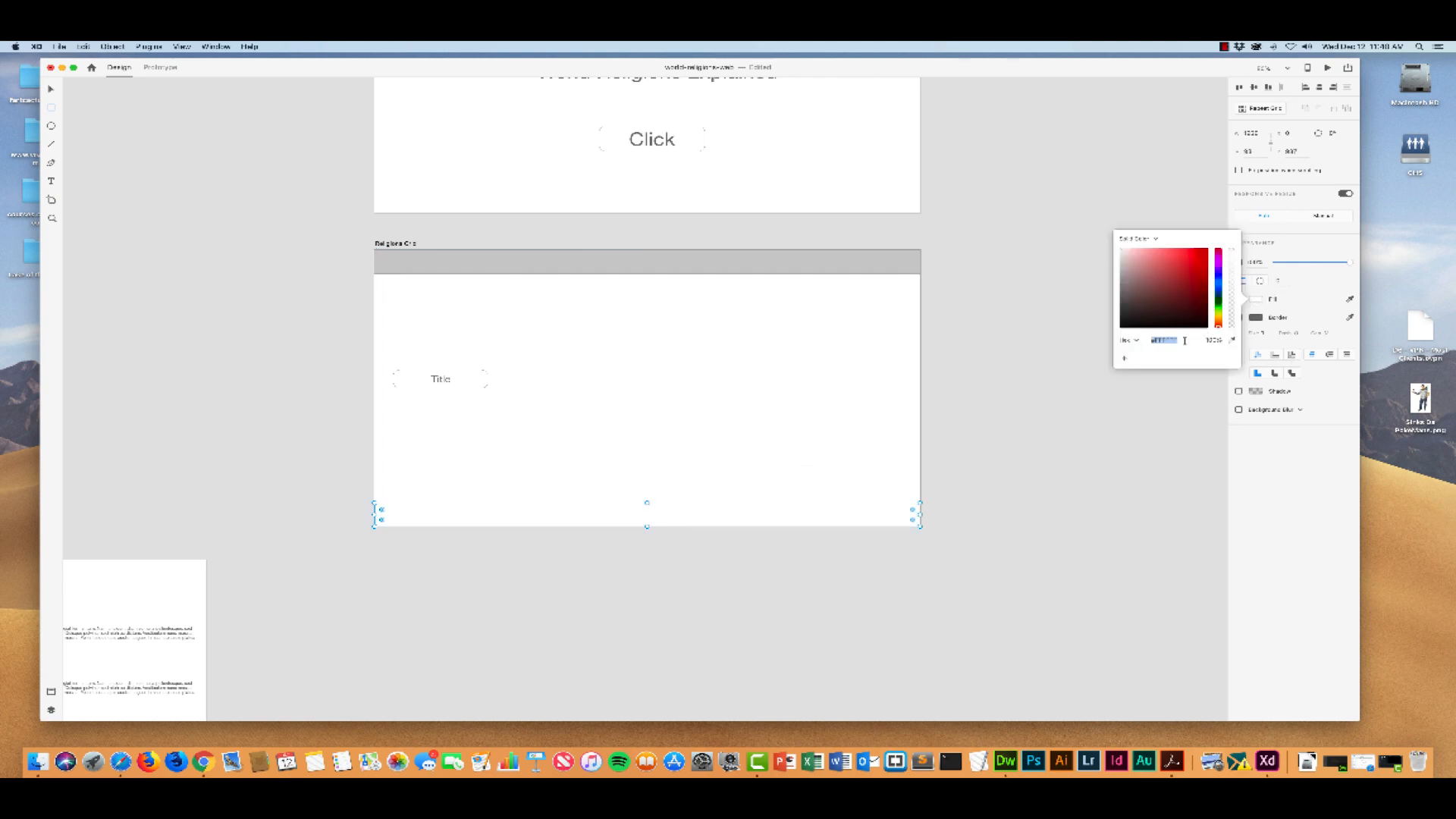
key(BackSpace)
text(C0C0C0)
key(Return)
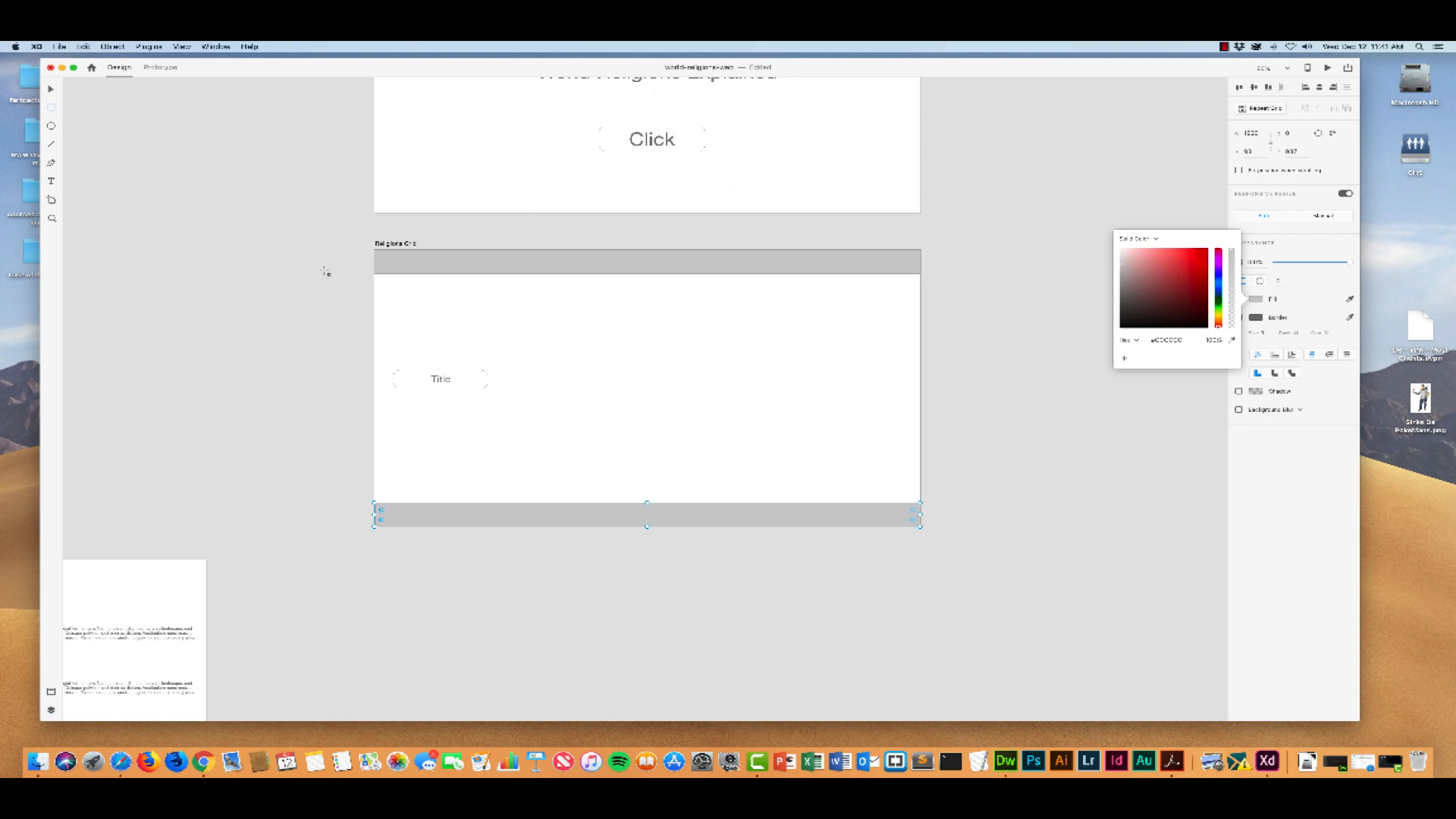
Save the grey bar at the top of the Religions Grid artboard as a reusable symbol named Header
scroll(258, 277, up, 1)
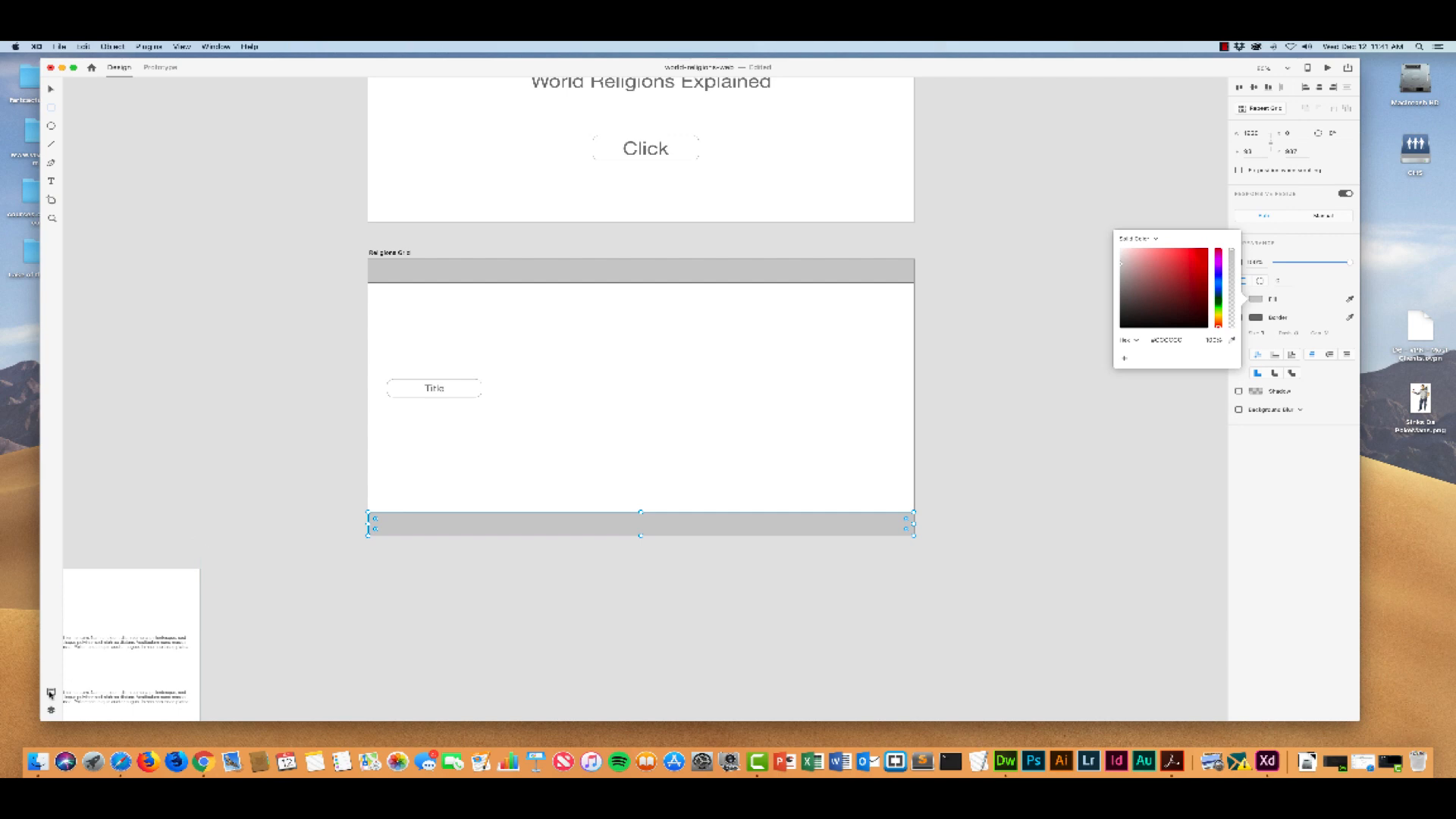
click(51, 693)
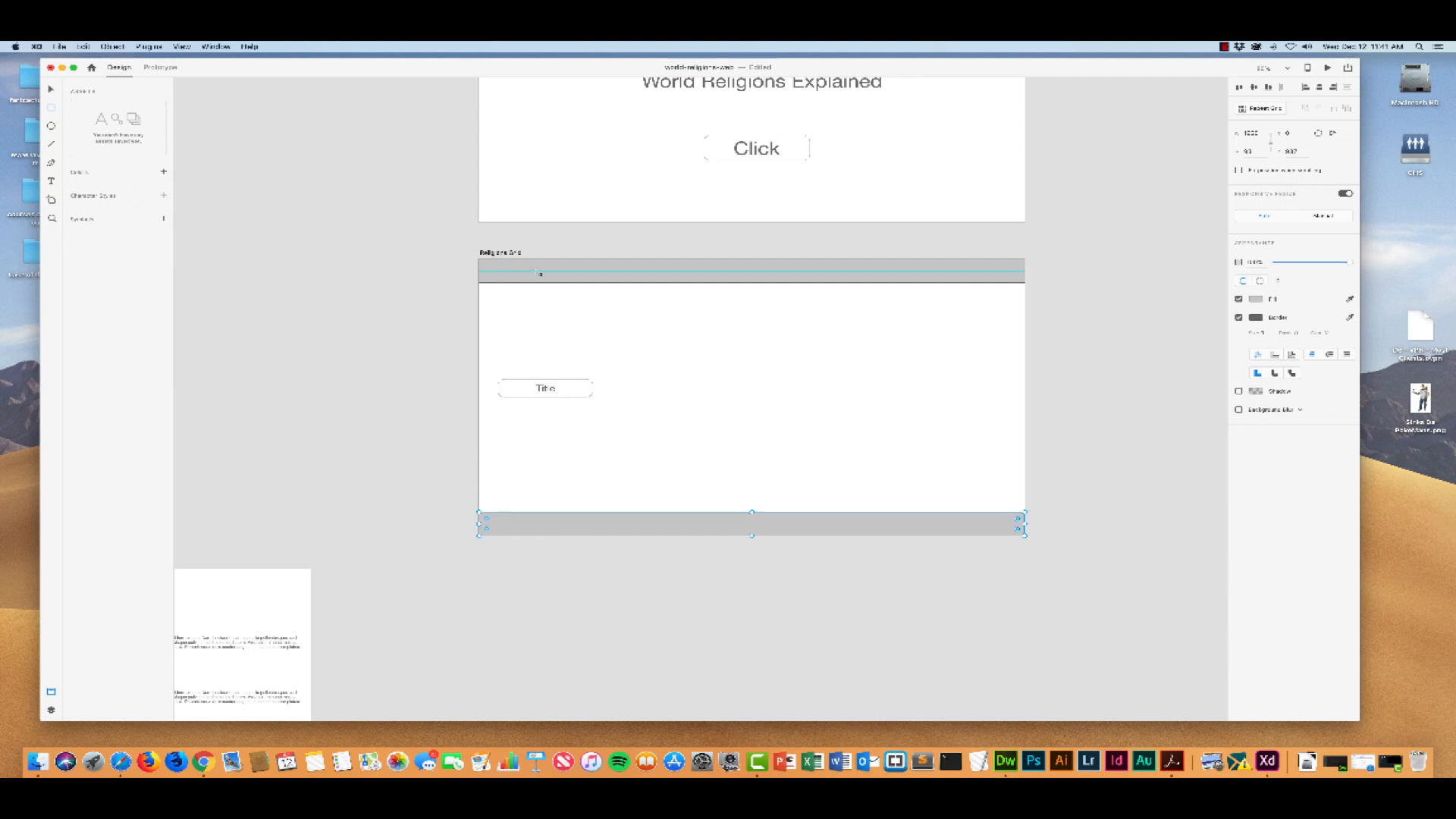
click(586, 280)
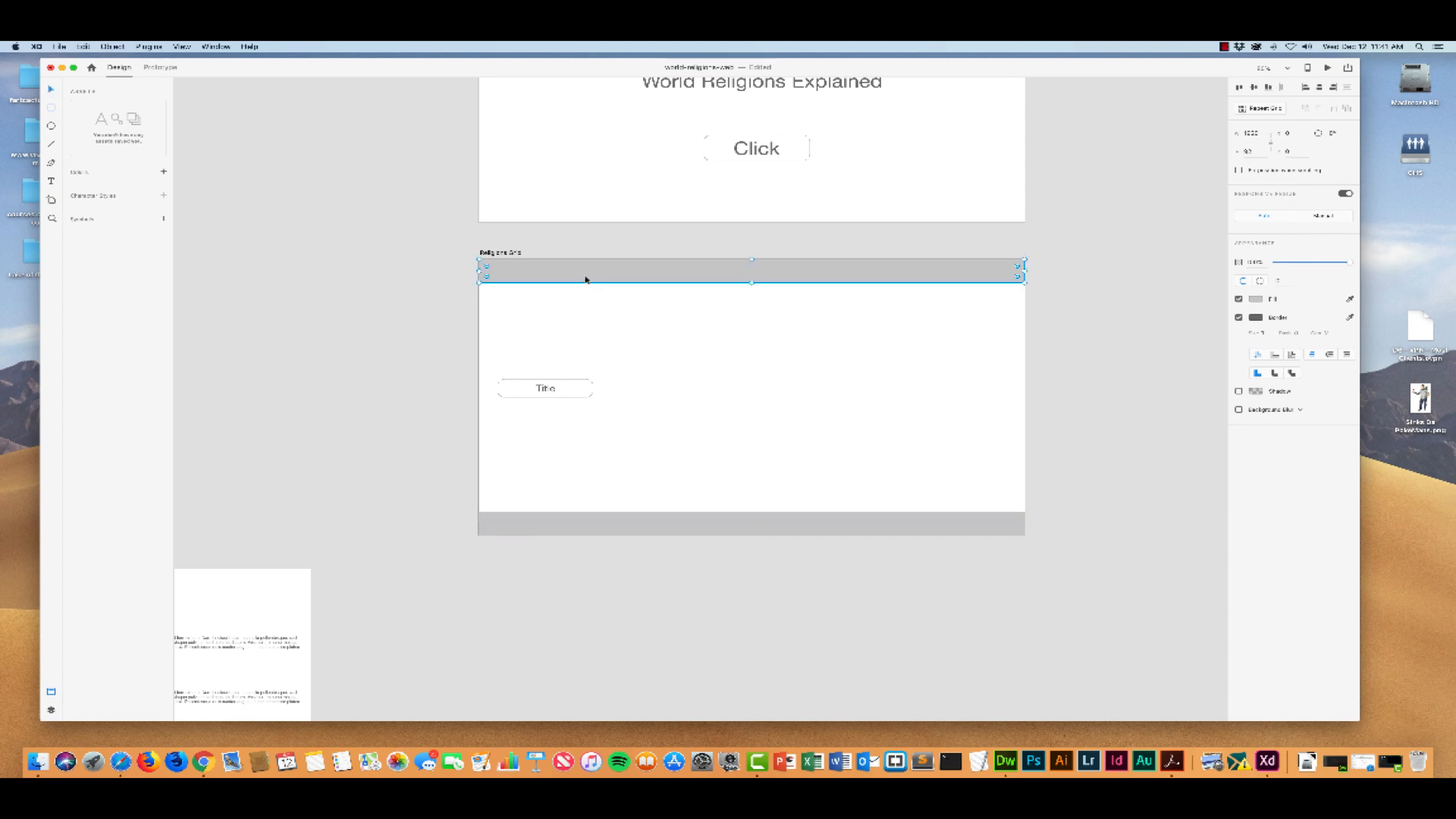
click(164, 220)
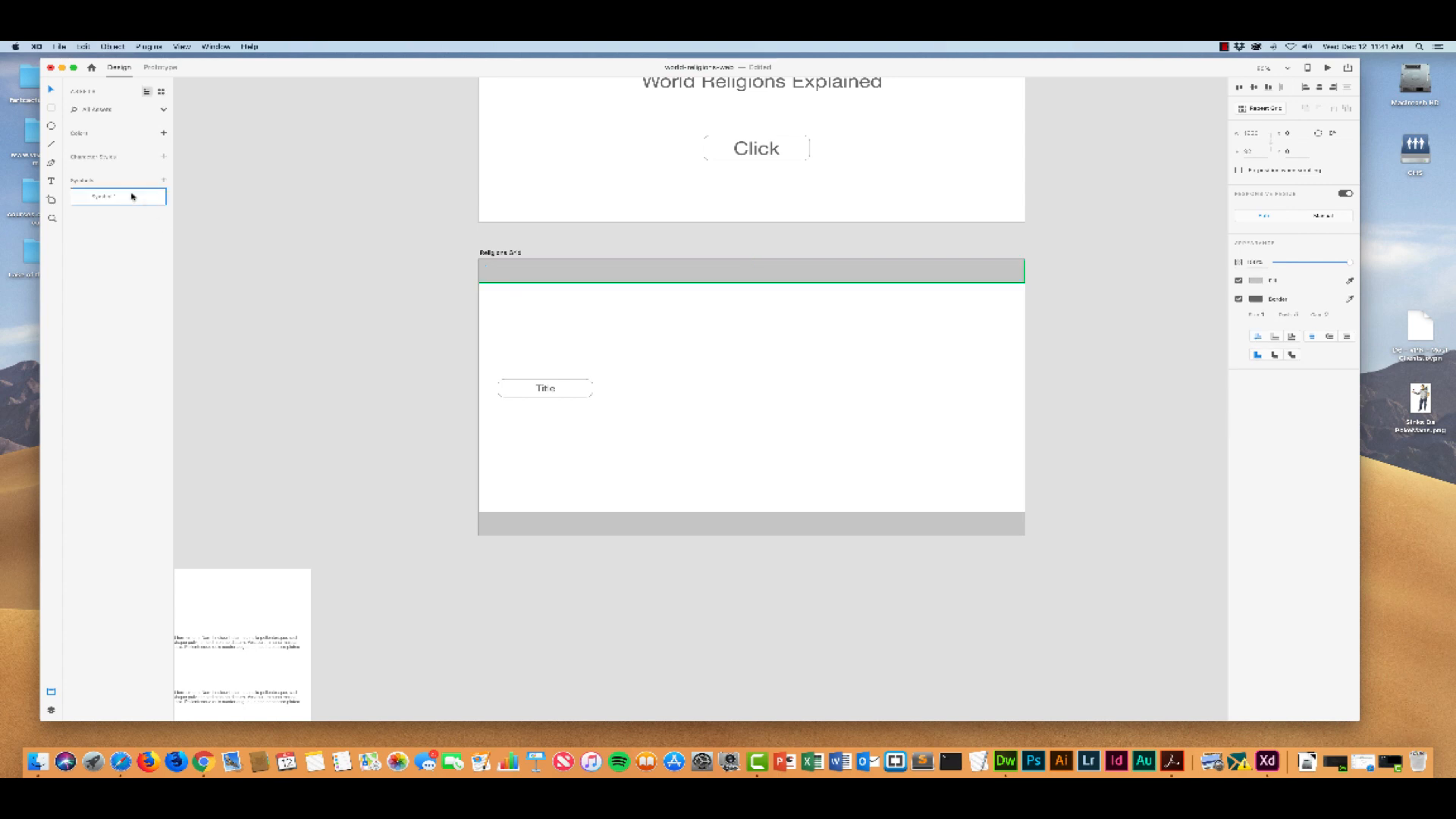
double_click(99, 195)
text(na)
key(Return)
Save the grey bar at the artboard's bottom as a symbol named Footer and select the header bar
click(528, 524)
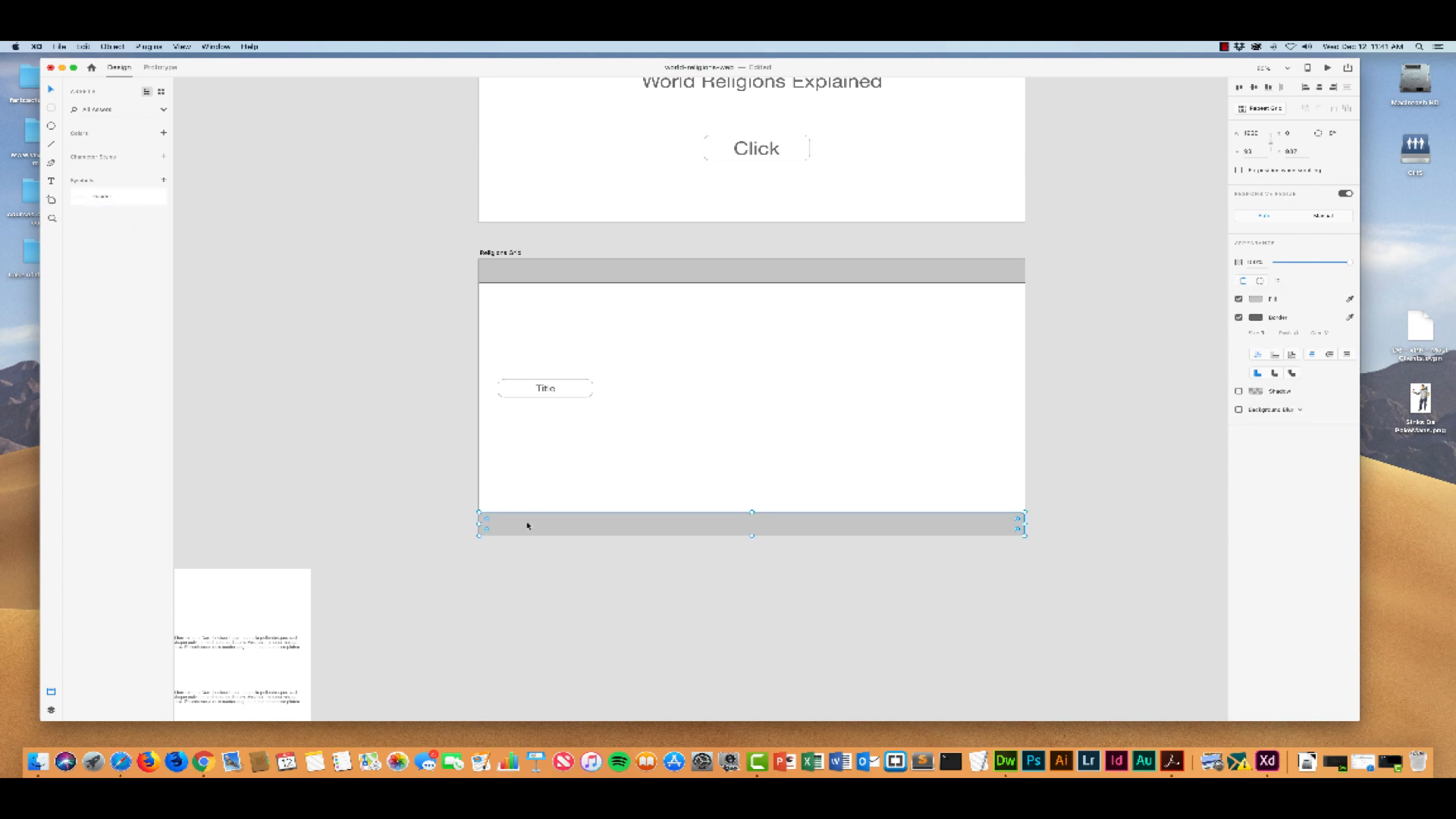
click(164, 179)
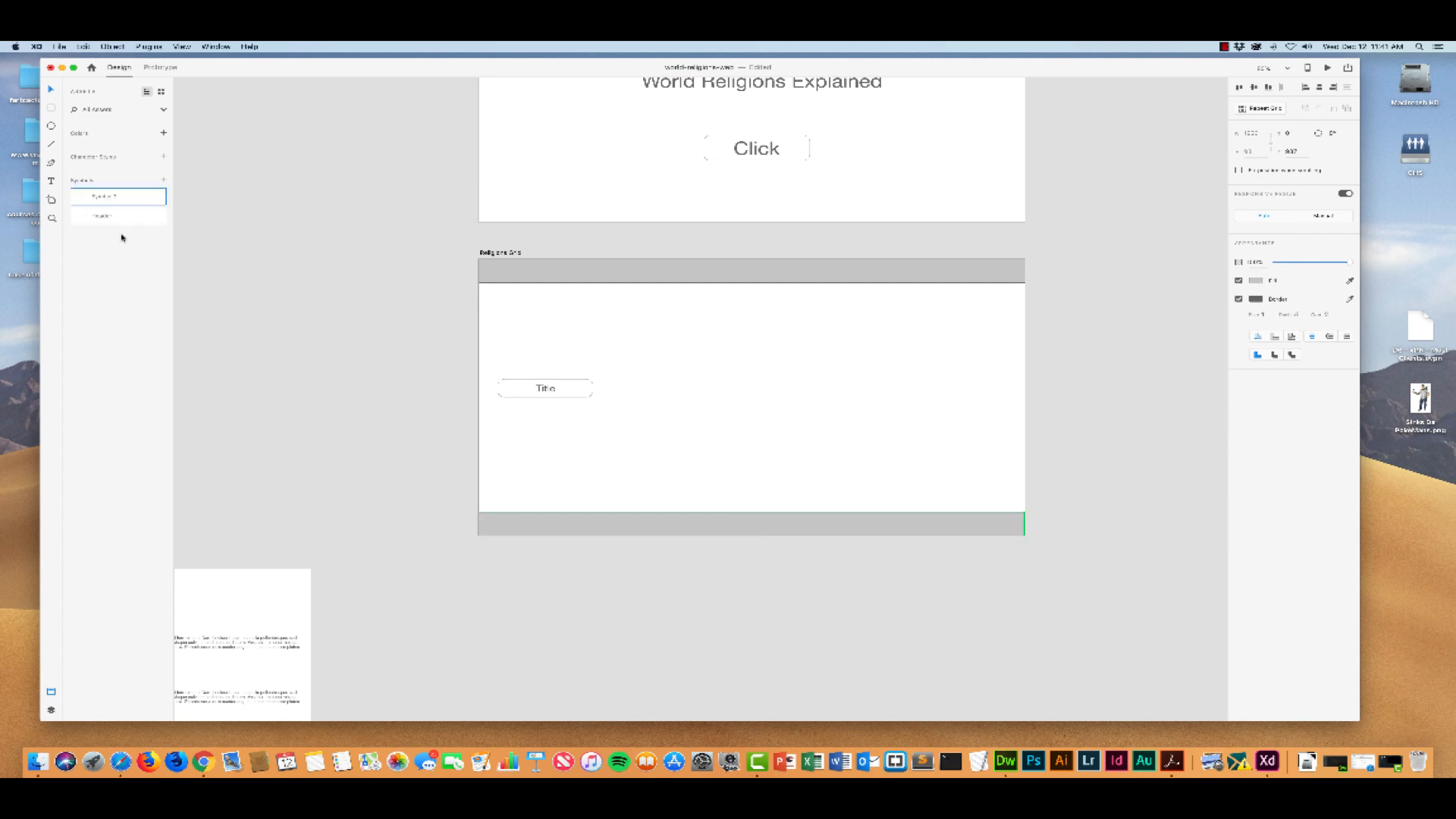
double_click(124, 194)
text(Footer)
click(139, 195)
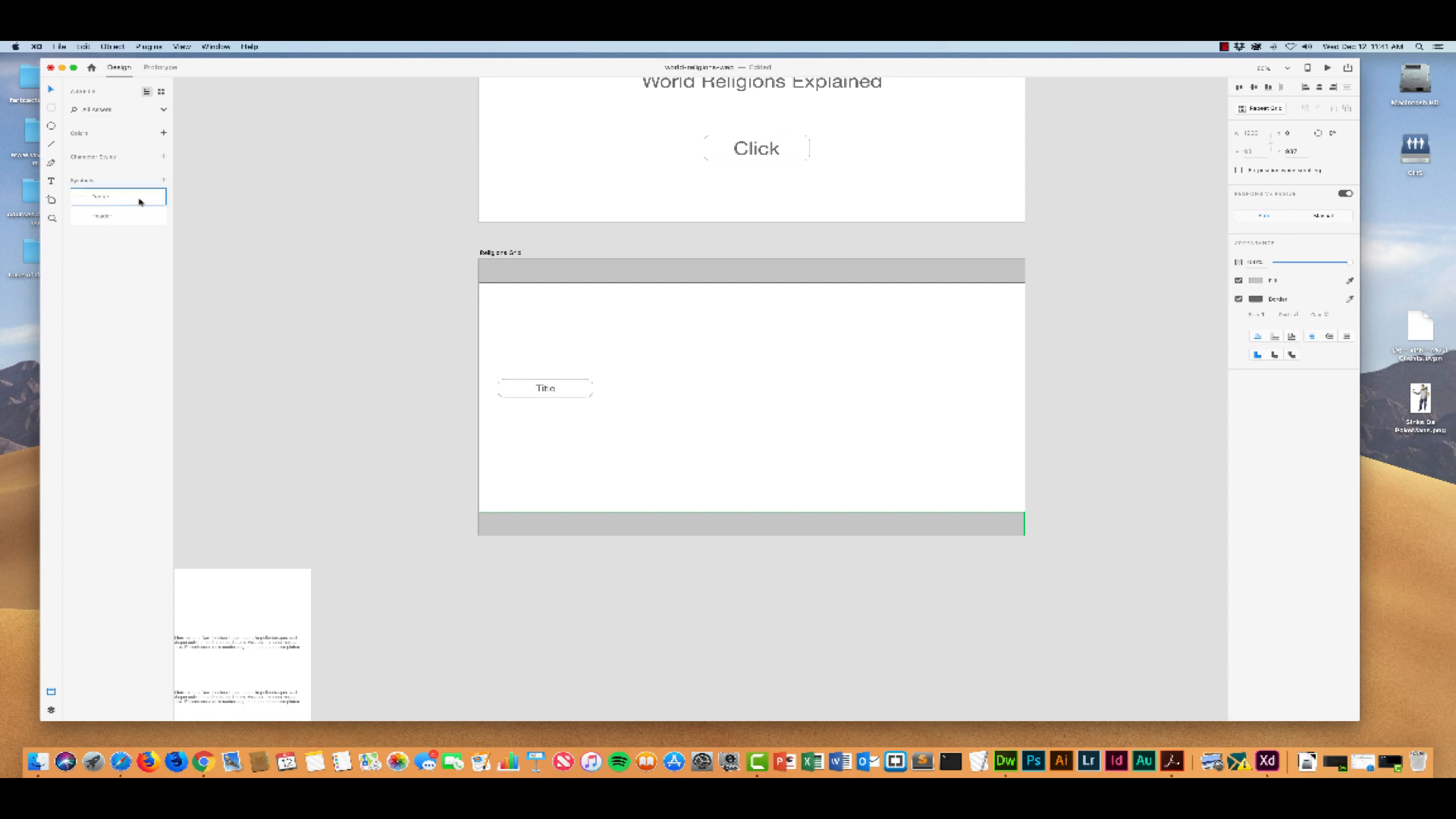
click(563, 270)
scroll(582, 282, left, 3)
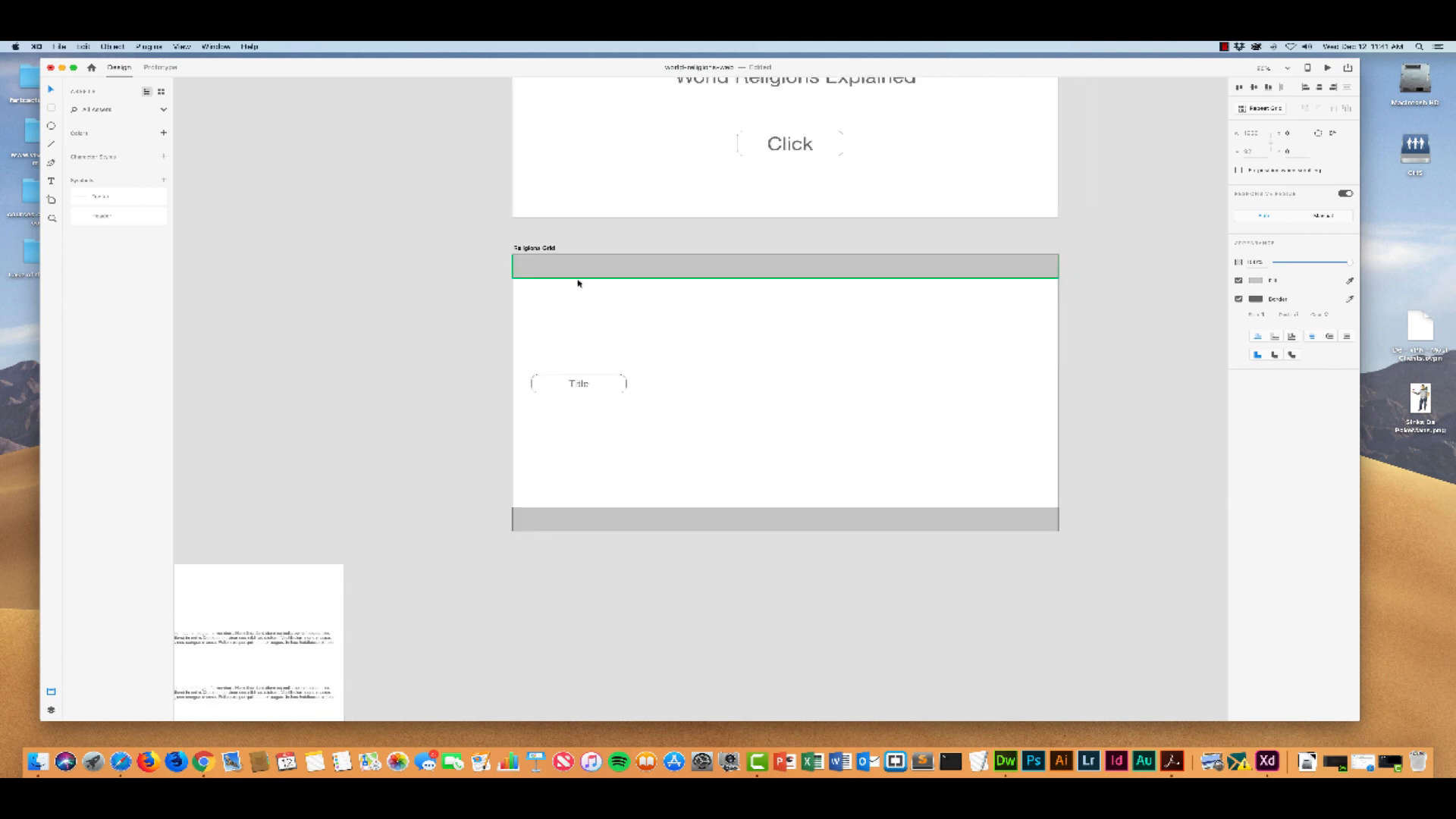
scroll(578, 284, left, 3)
scroll(569, 283, right, 3)
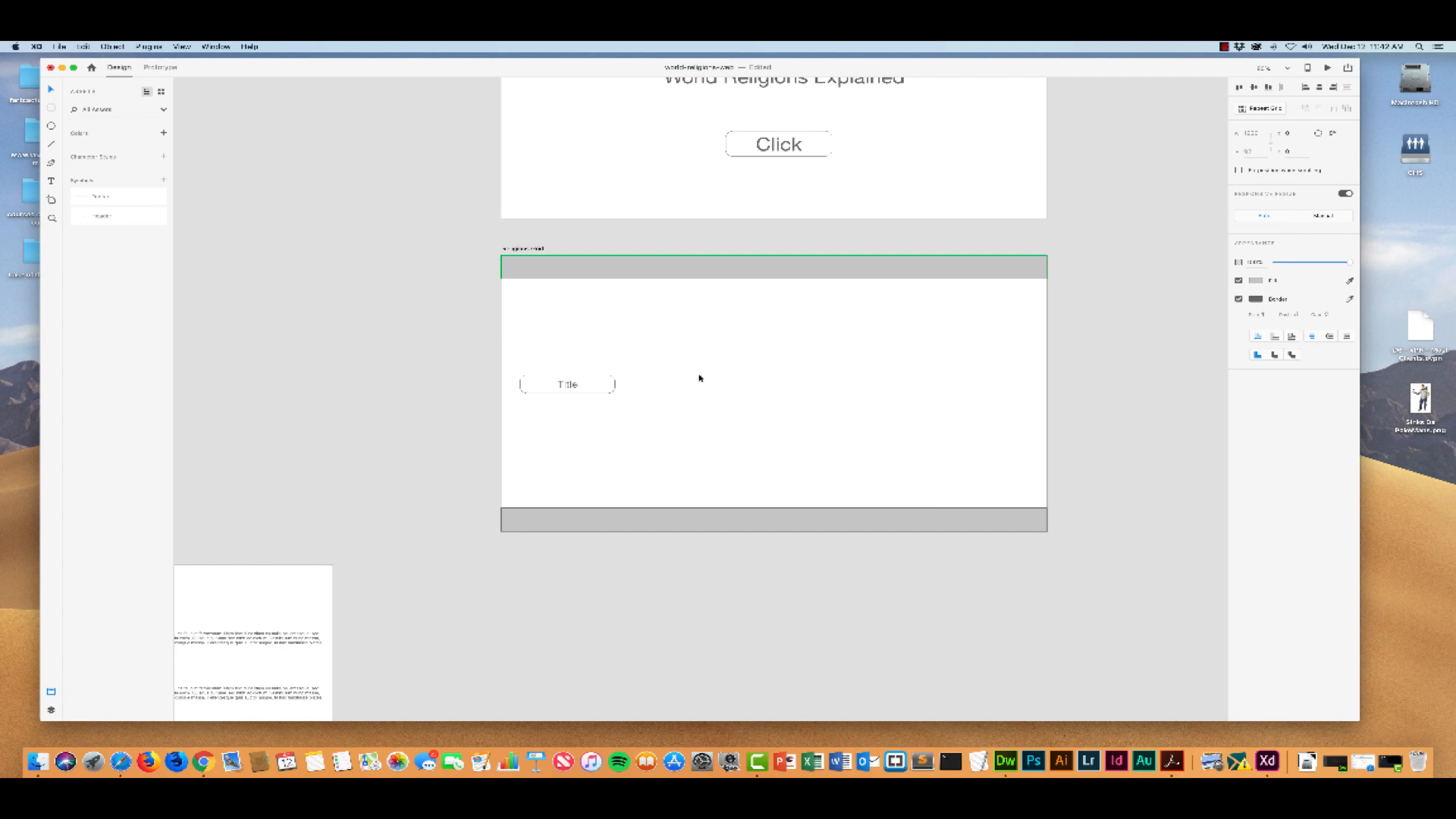
click(600, 387)
double_click(578, 386)
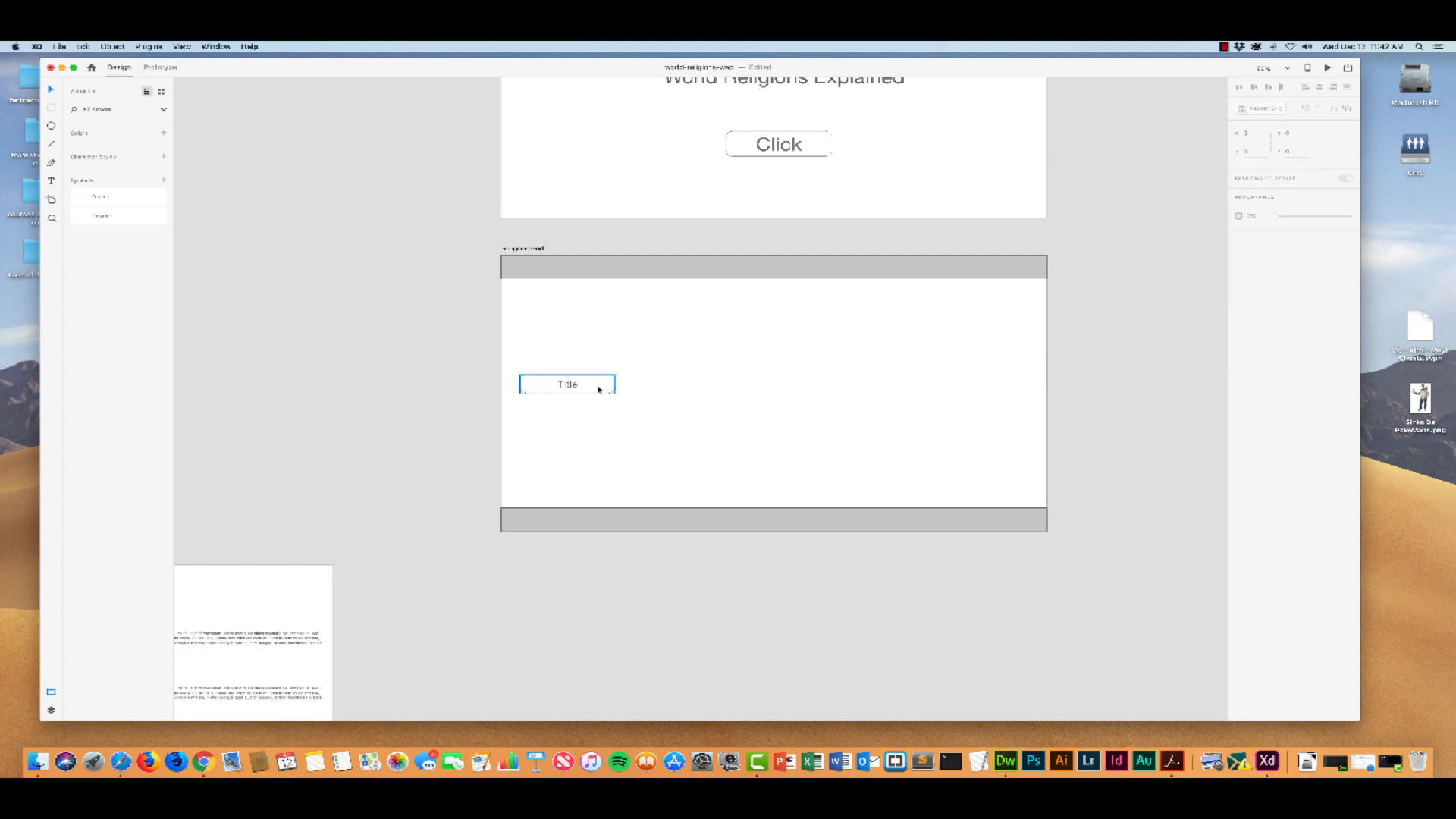
click(600, 389)
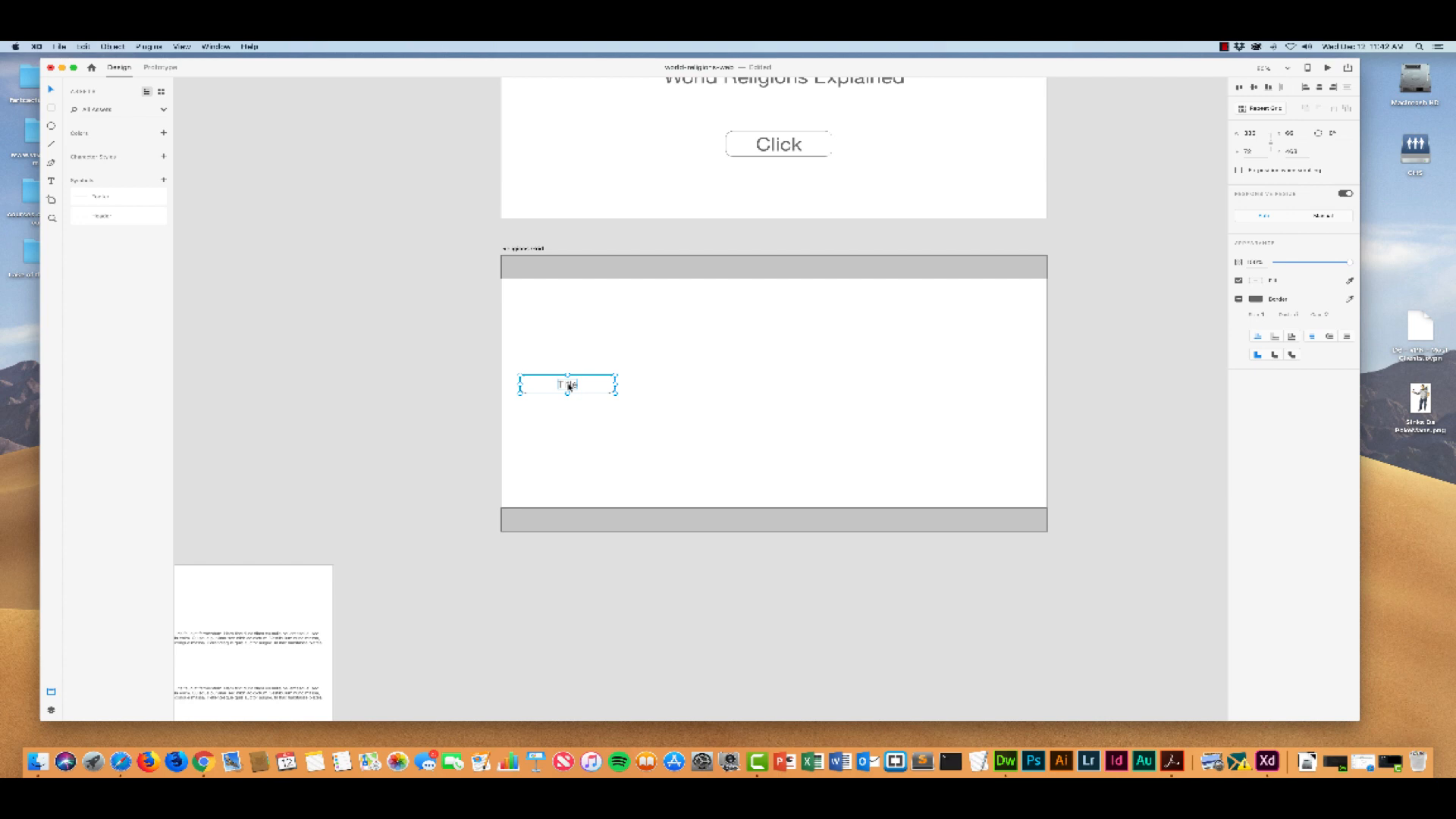
double_click(569, 387)
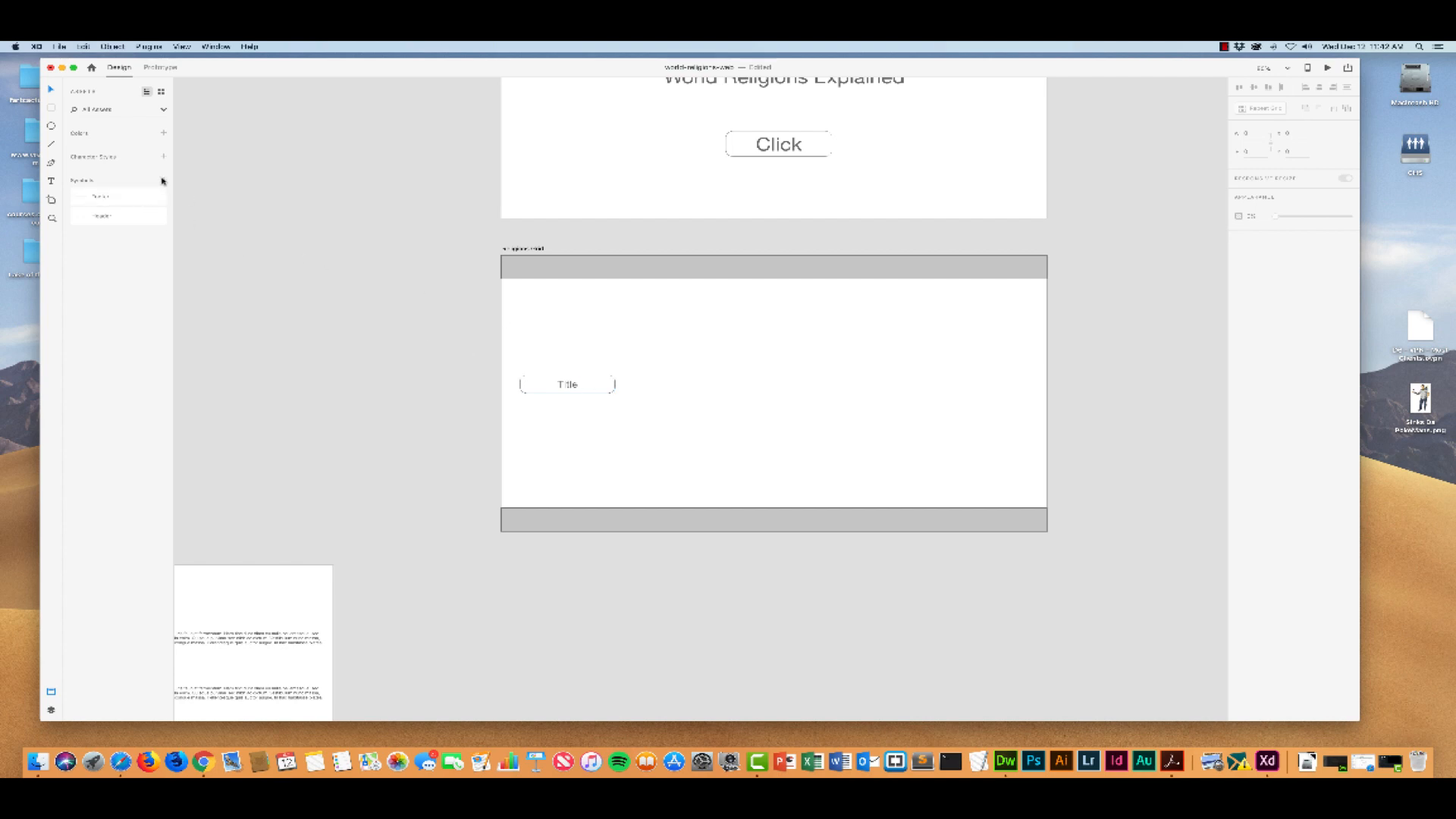
click(594, 385)
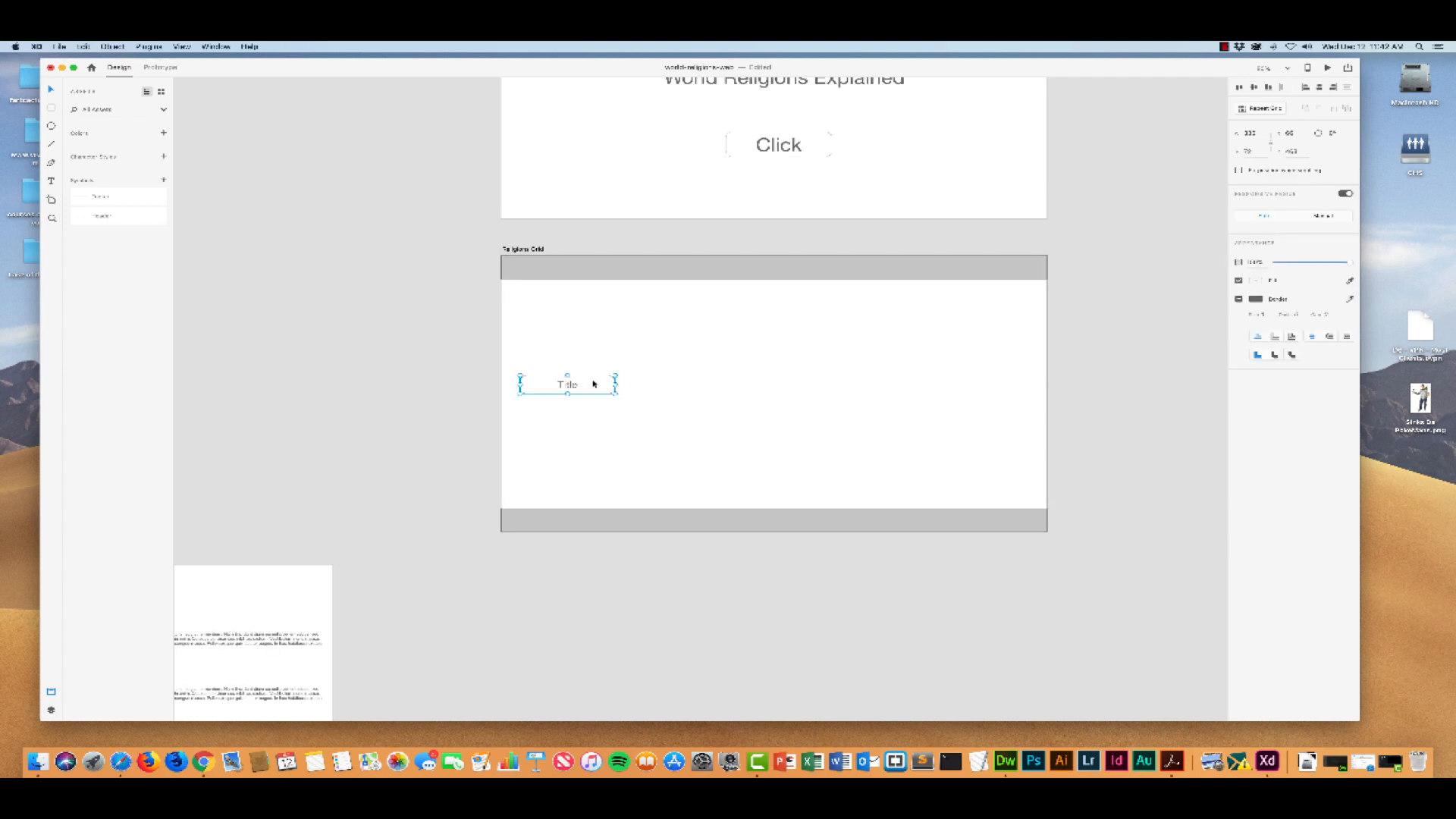
double_click(569, 385)
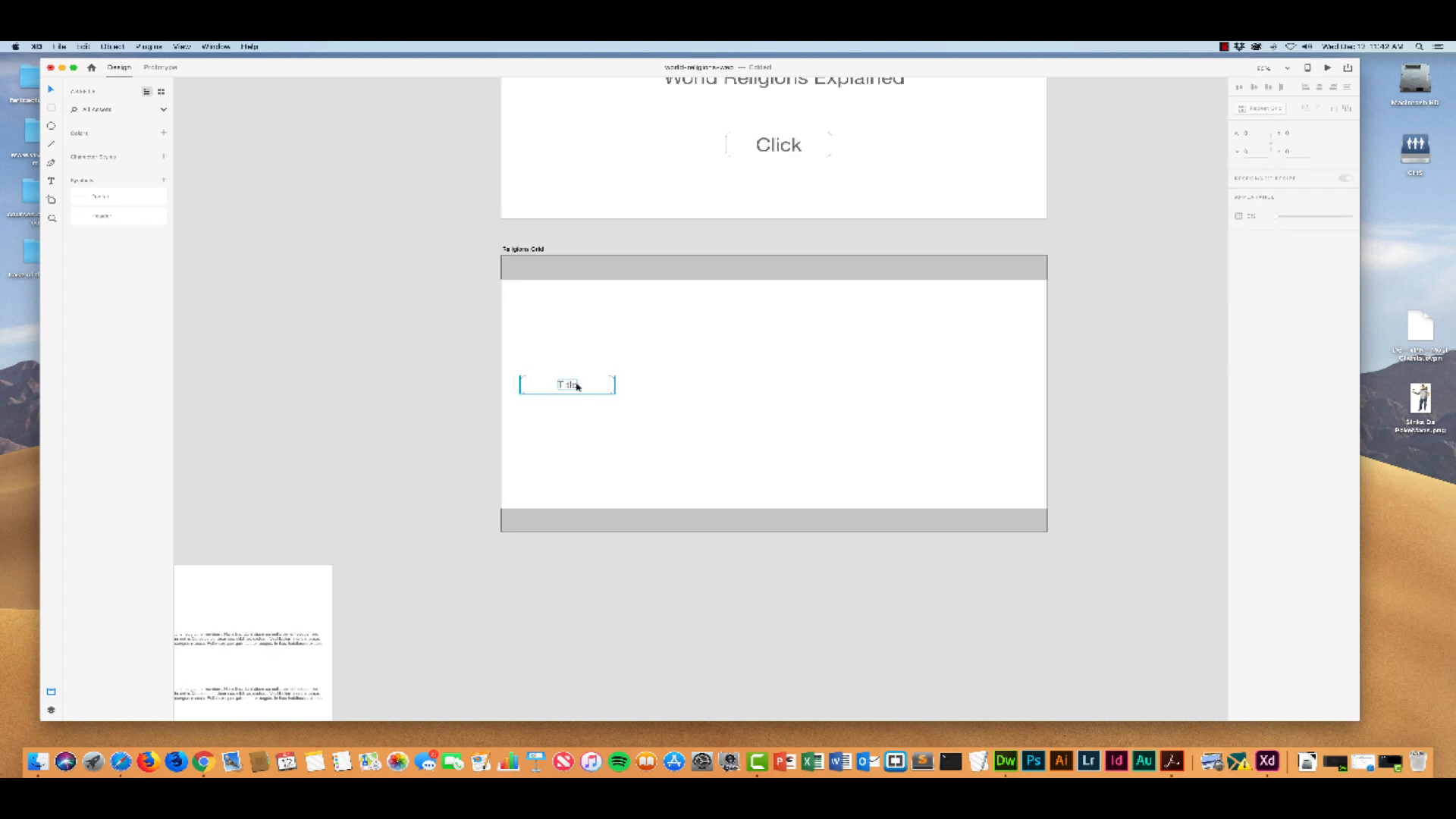
right_click(593, 384)
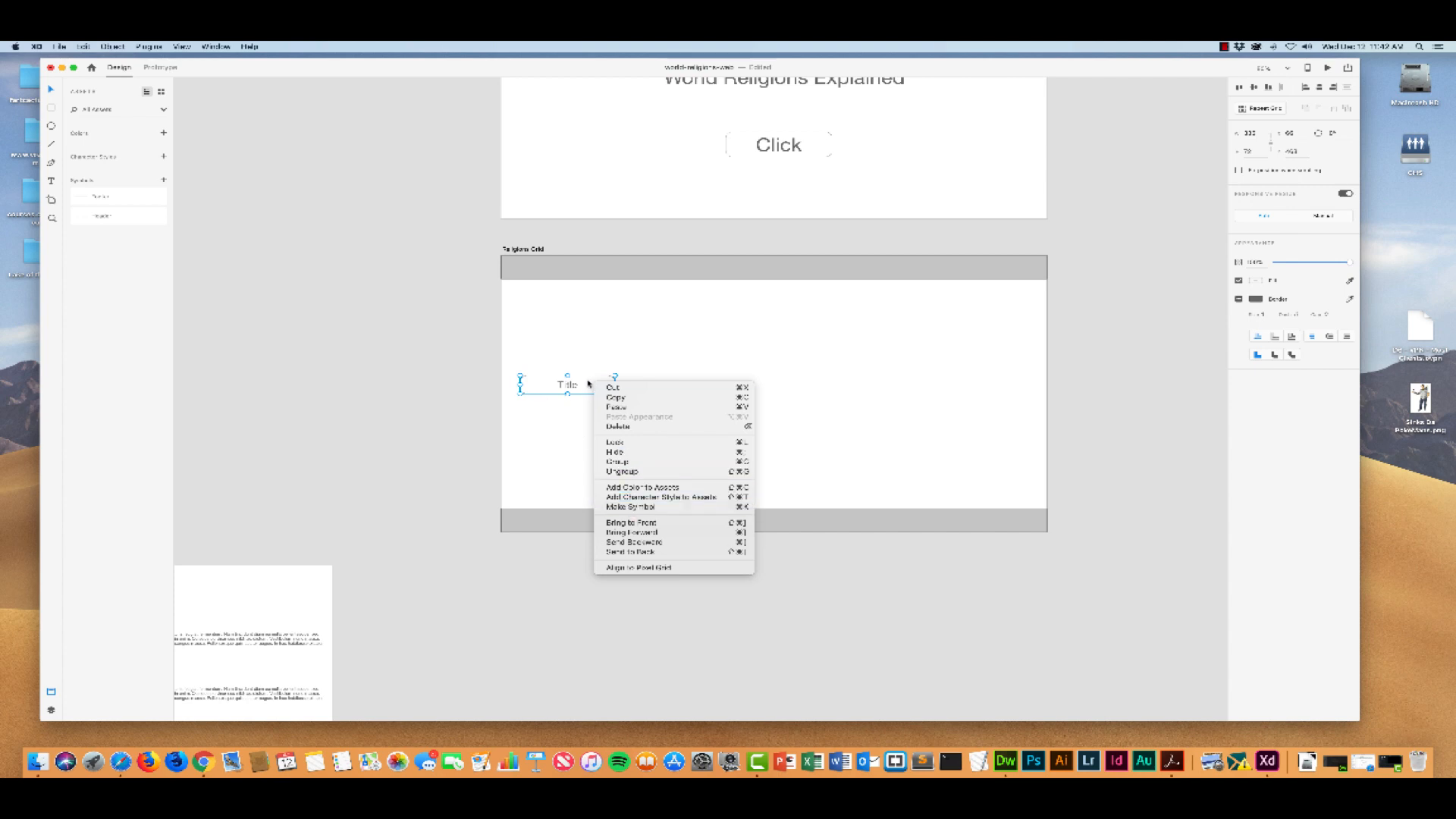
click(569, 386)
key(Escape)
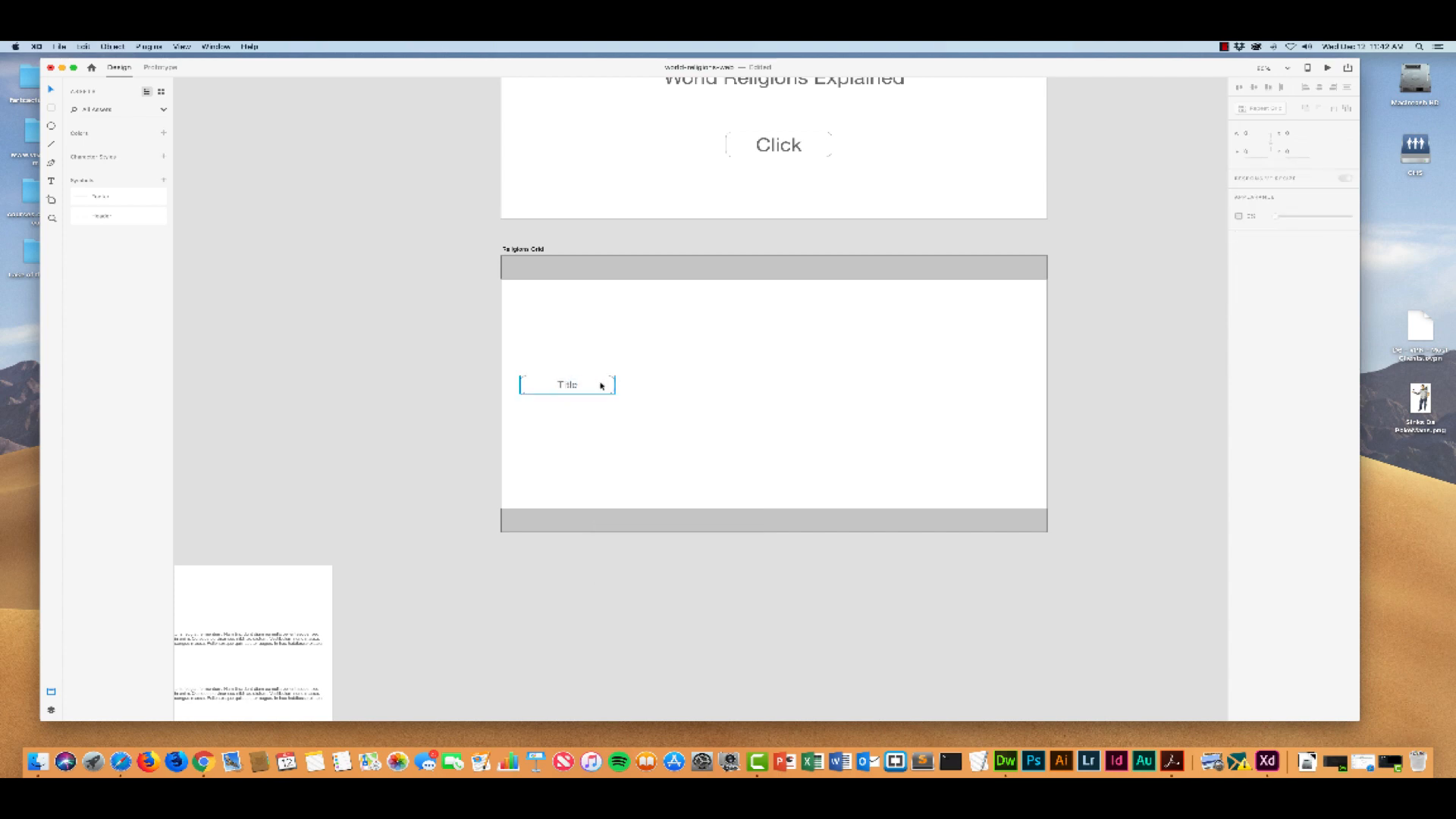
Select the Title box together with its text, save them as a reusable symbol, and rename that symbol
click(605, 381)
shift+click(567, 390)
click(568, 389)
shift+click(601, 380)
drag(506, 362, 643, 418)
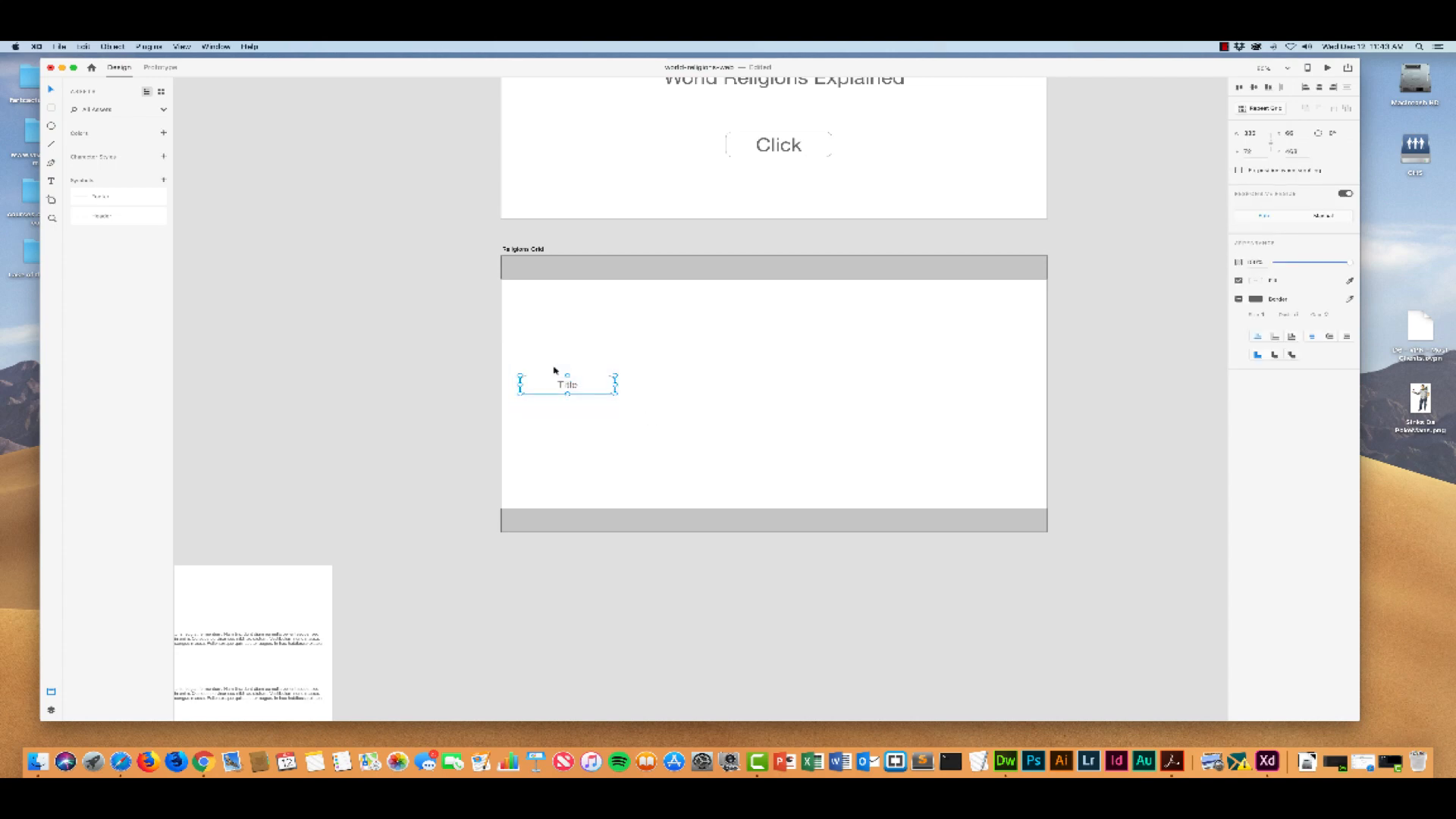
click(164, 180)
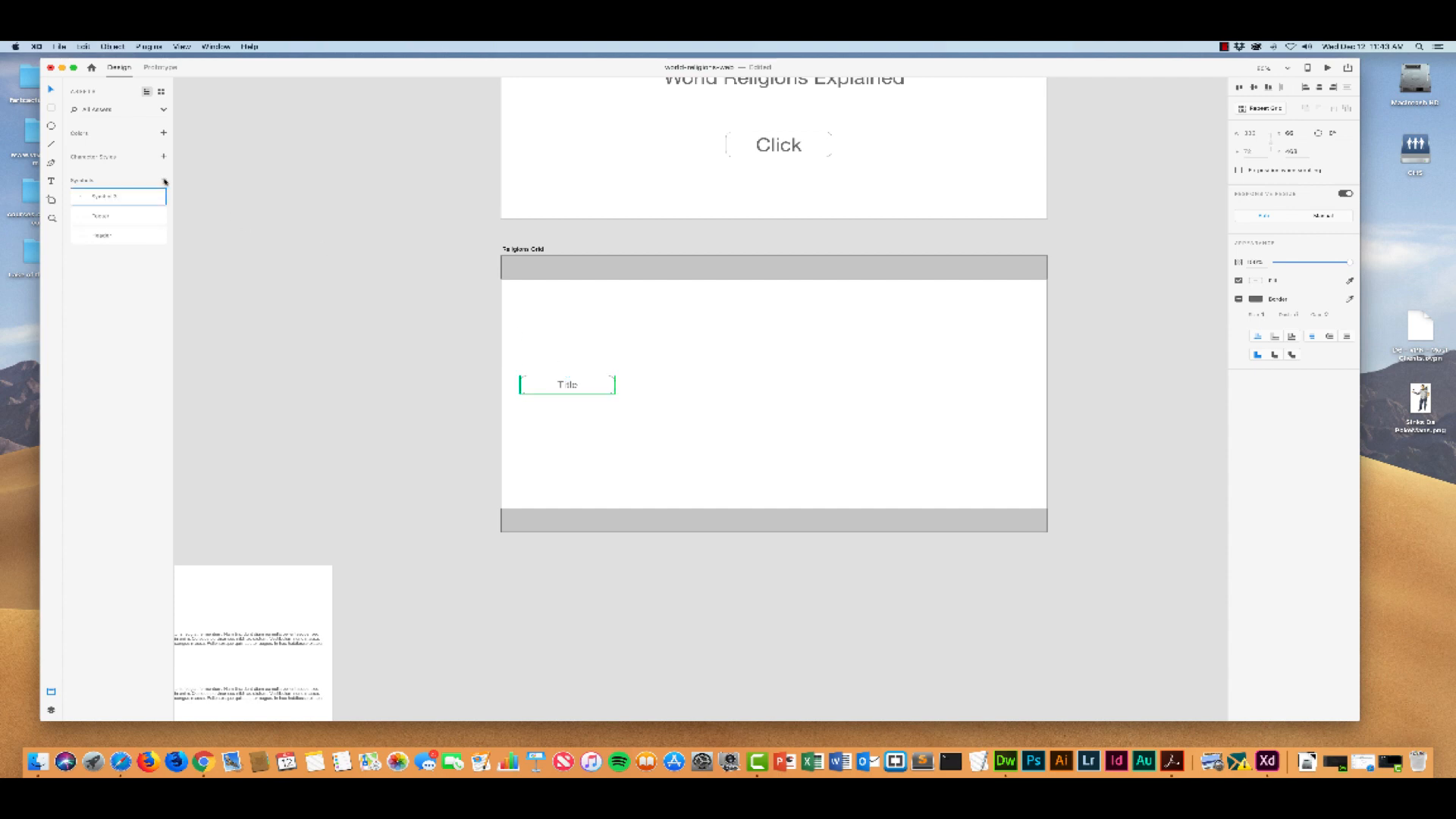
double_click(104, 197)
text(Titl)
click(127, 196)
Draw a rectangle about 310 px wide and 315 px high above the Title symbol, between it and the header
click(51, 107)
drag(514, 288, 608, 369)
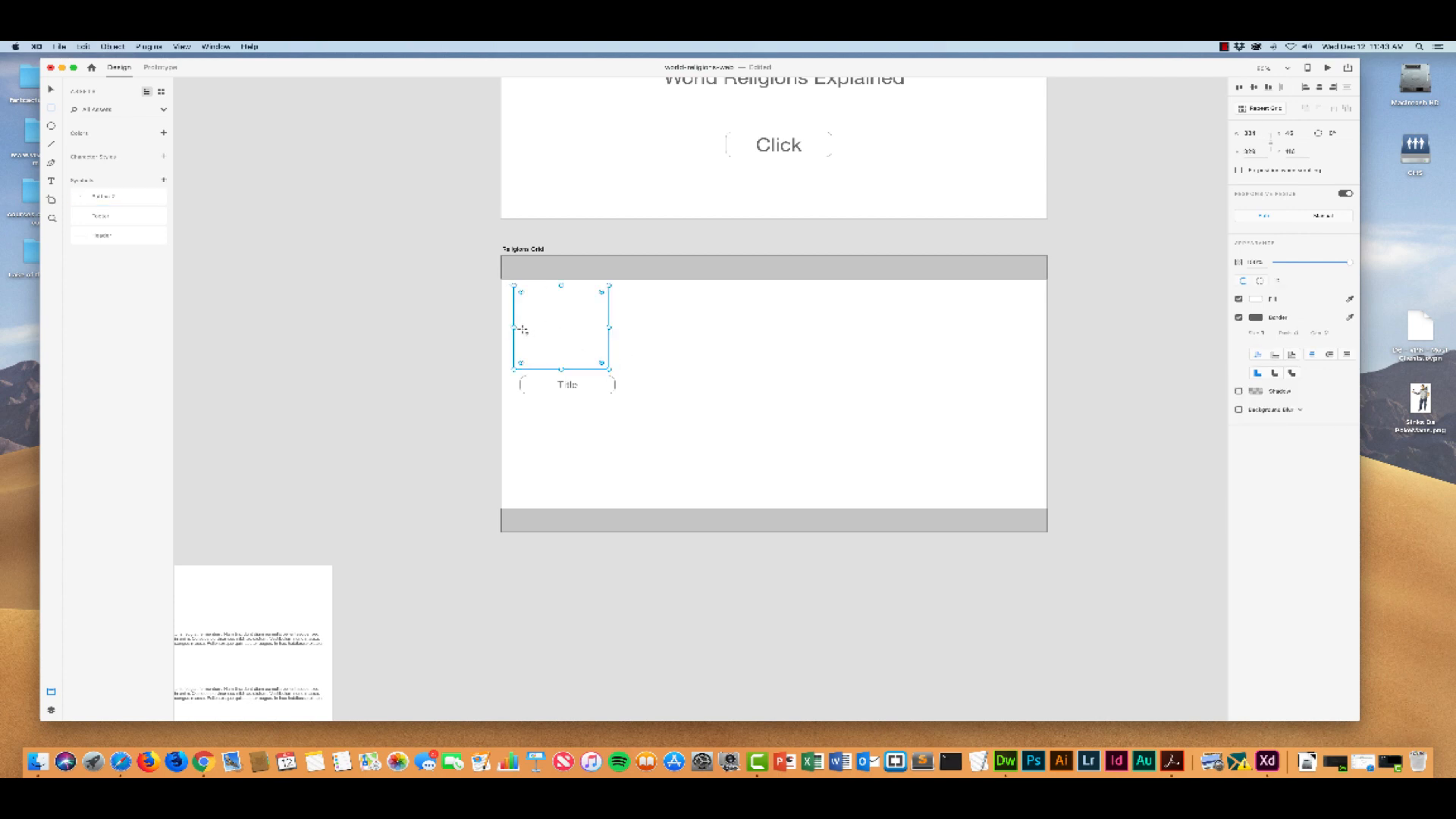
drag(514, 327, 520, 328)
Turn the rectangle into a repeat grid and extend it sideways into a row of four cells
click(1268, 109)
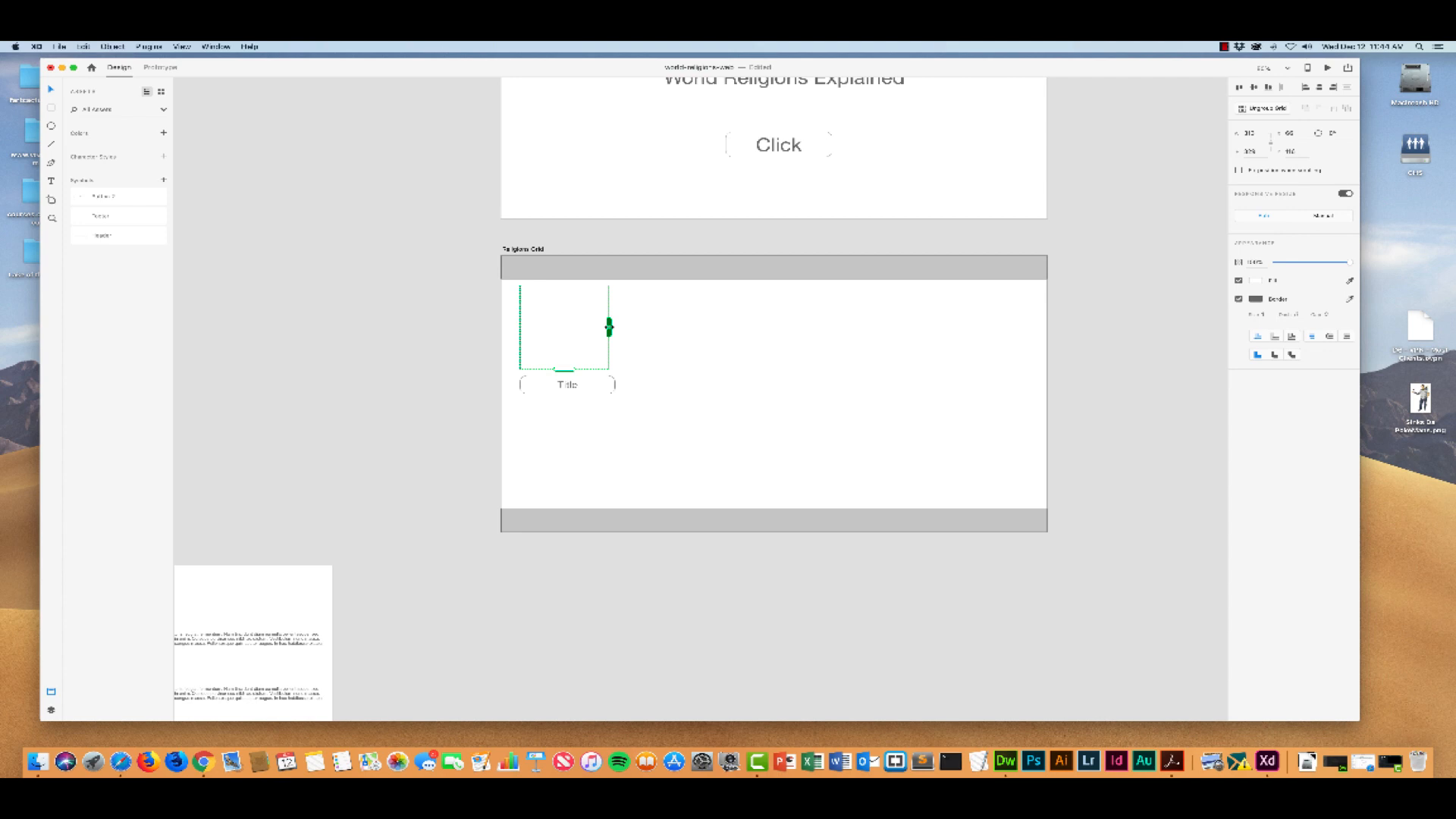
drag(609, 327, 907, 327)
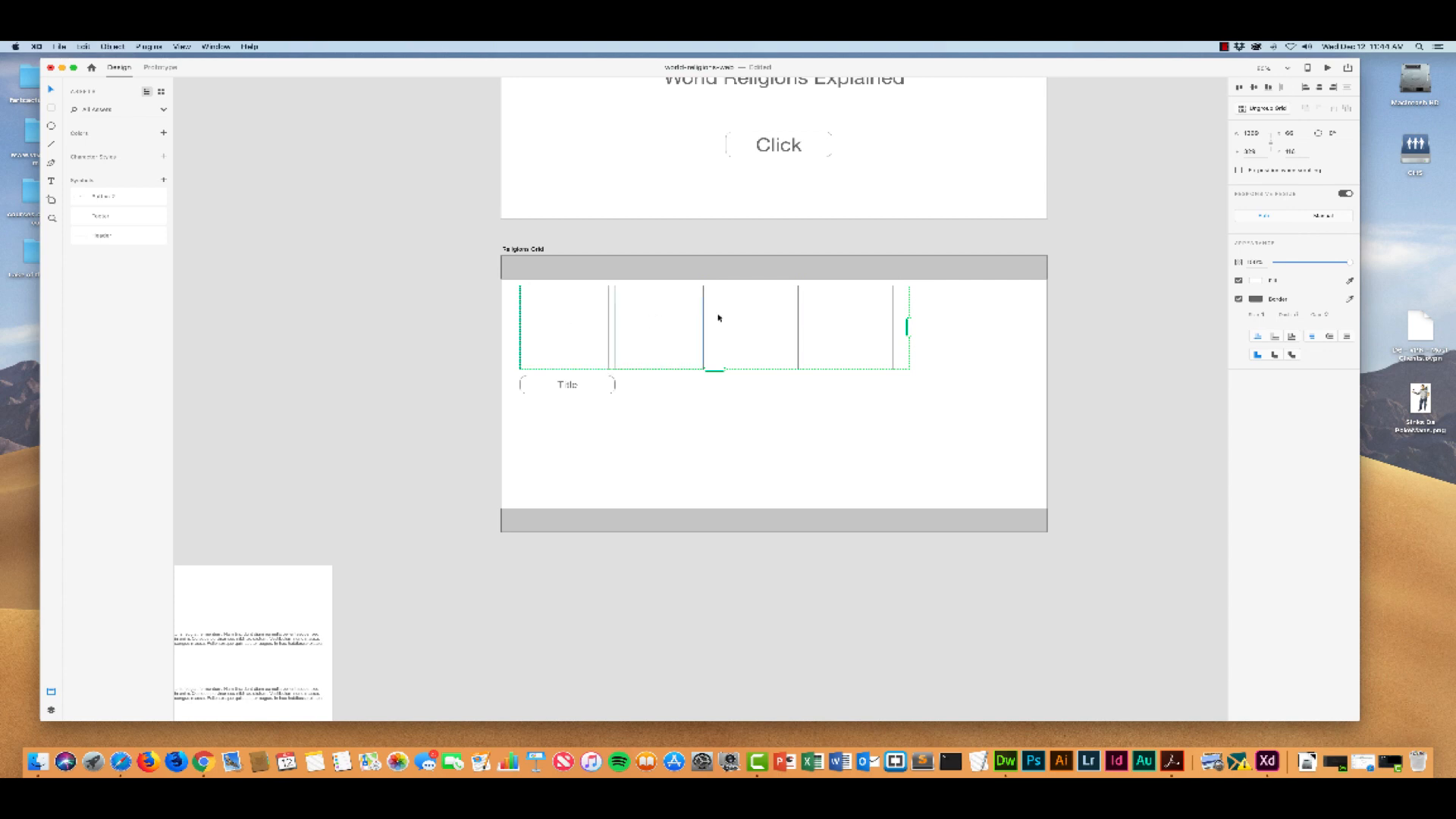
drag(907, 326, 897, 327)
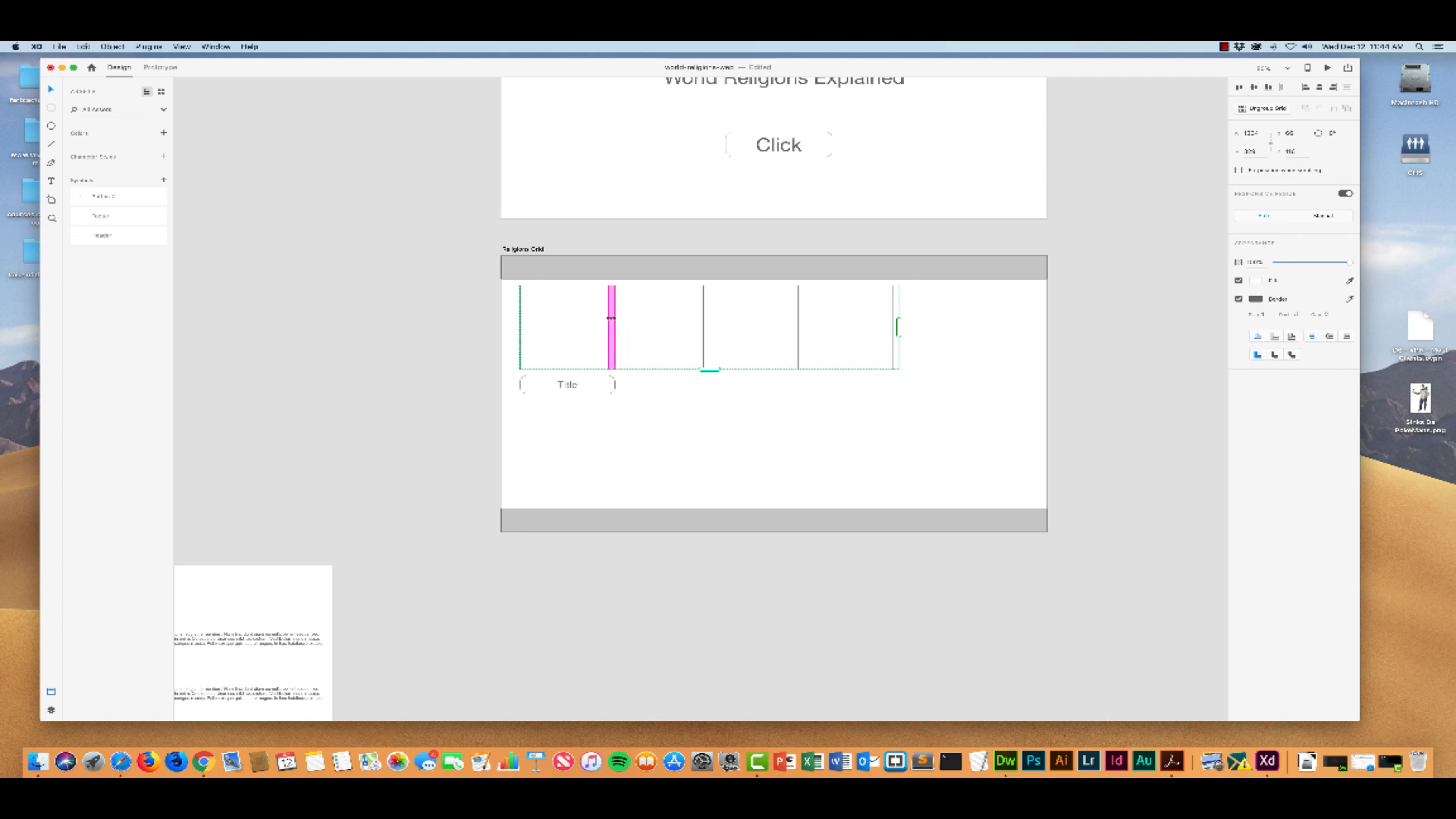
Widen the gaps between the repeat grid's columns and trim its frame to the end of the last cell
drag(611, 318, 644, 319)
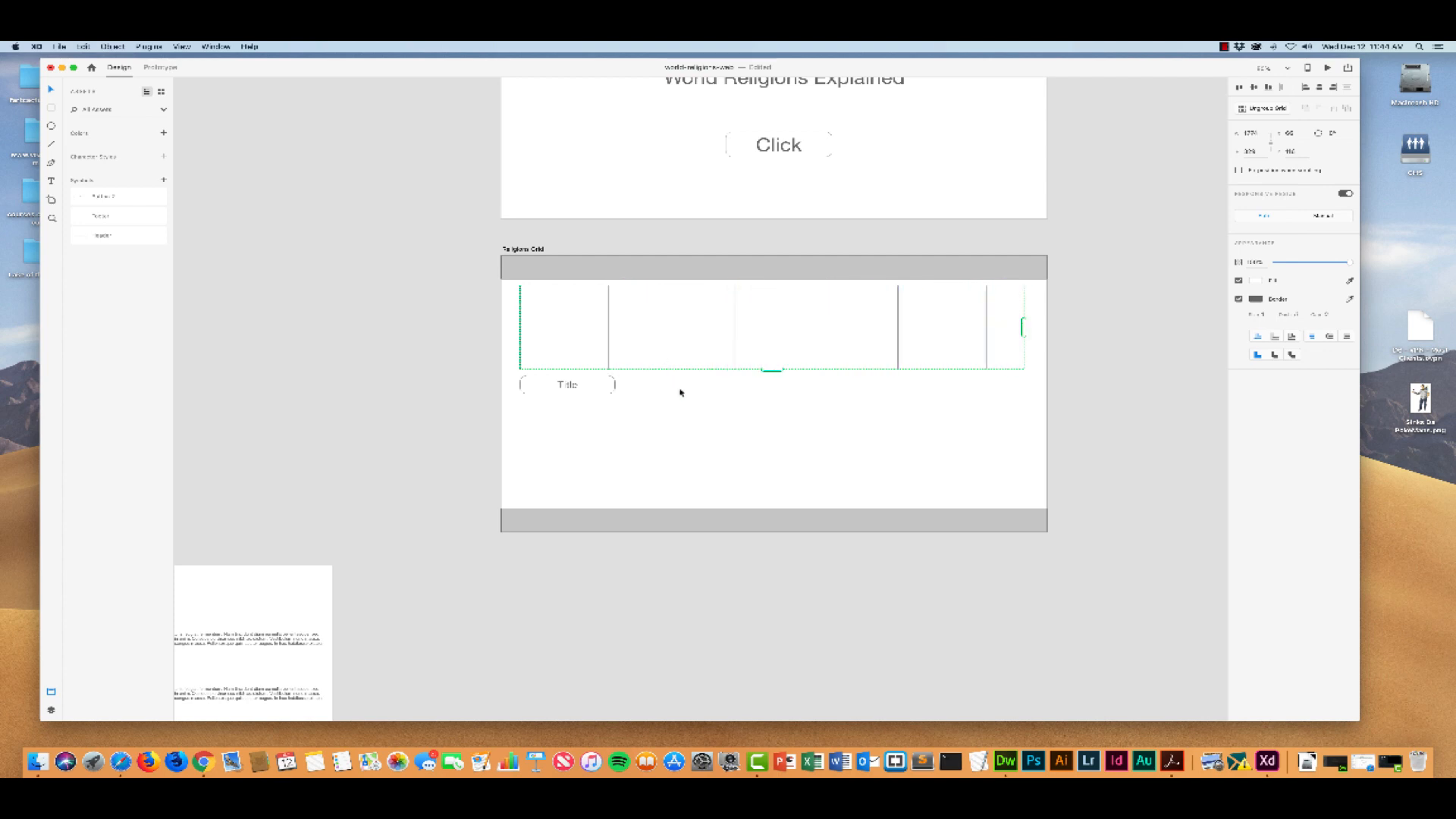
drag(1021, 327, 987, 328)
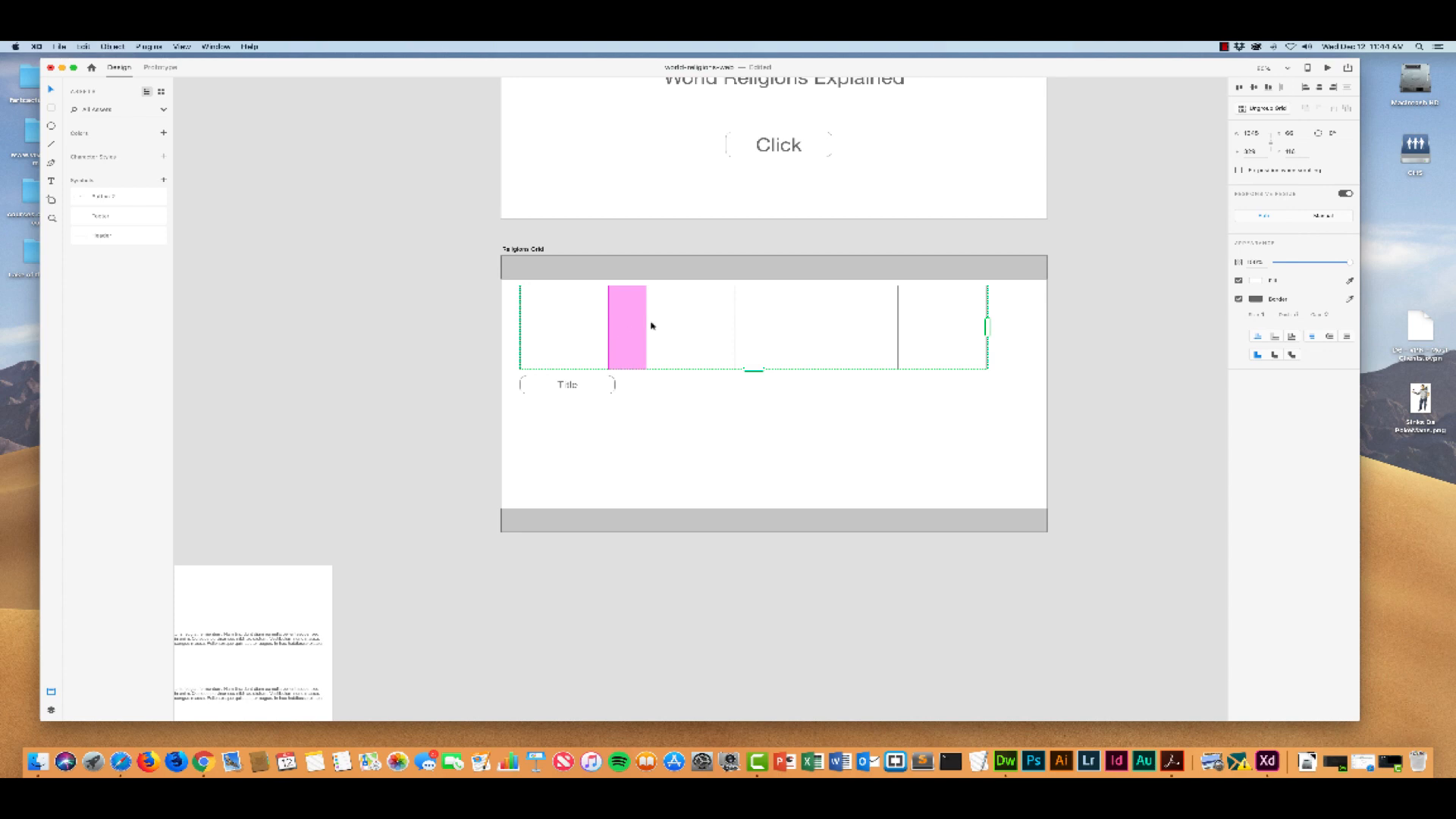
drag(626, 320, 610, 329)
Edit the first cell inside the repeat grid and pull its left edge slightly inward
double_click(596, 322)
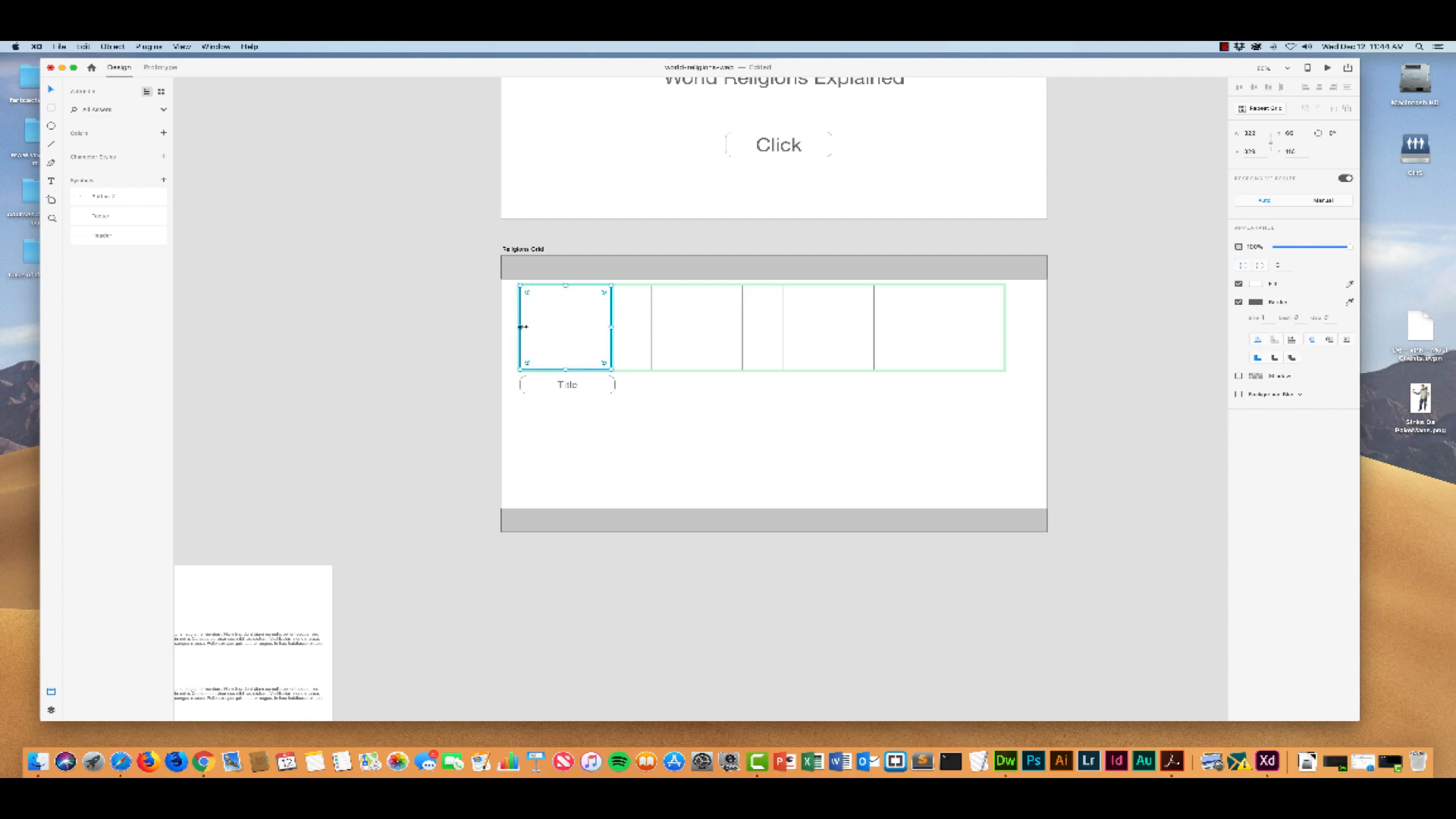
drag(522, 327, 522, 327)
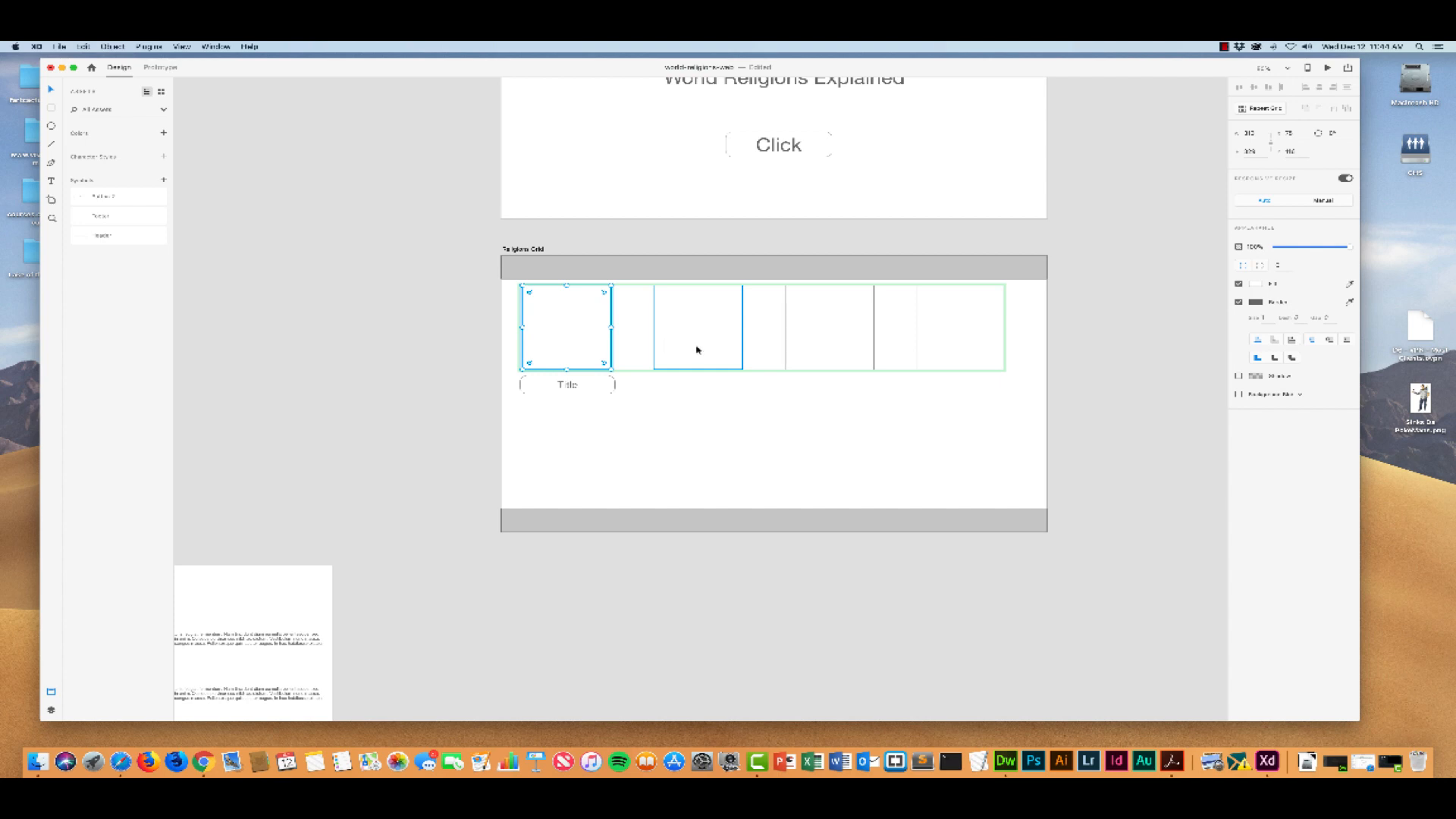
click(637, 334)
click(634, 335)
click(591, 324)
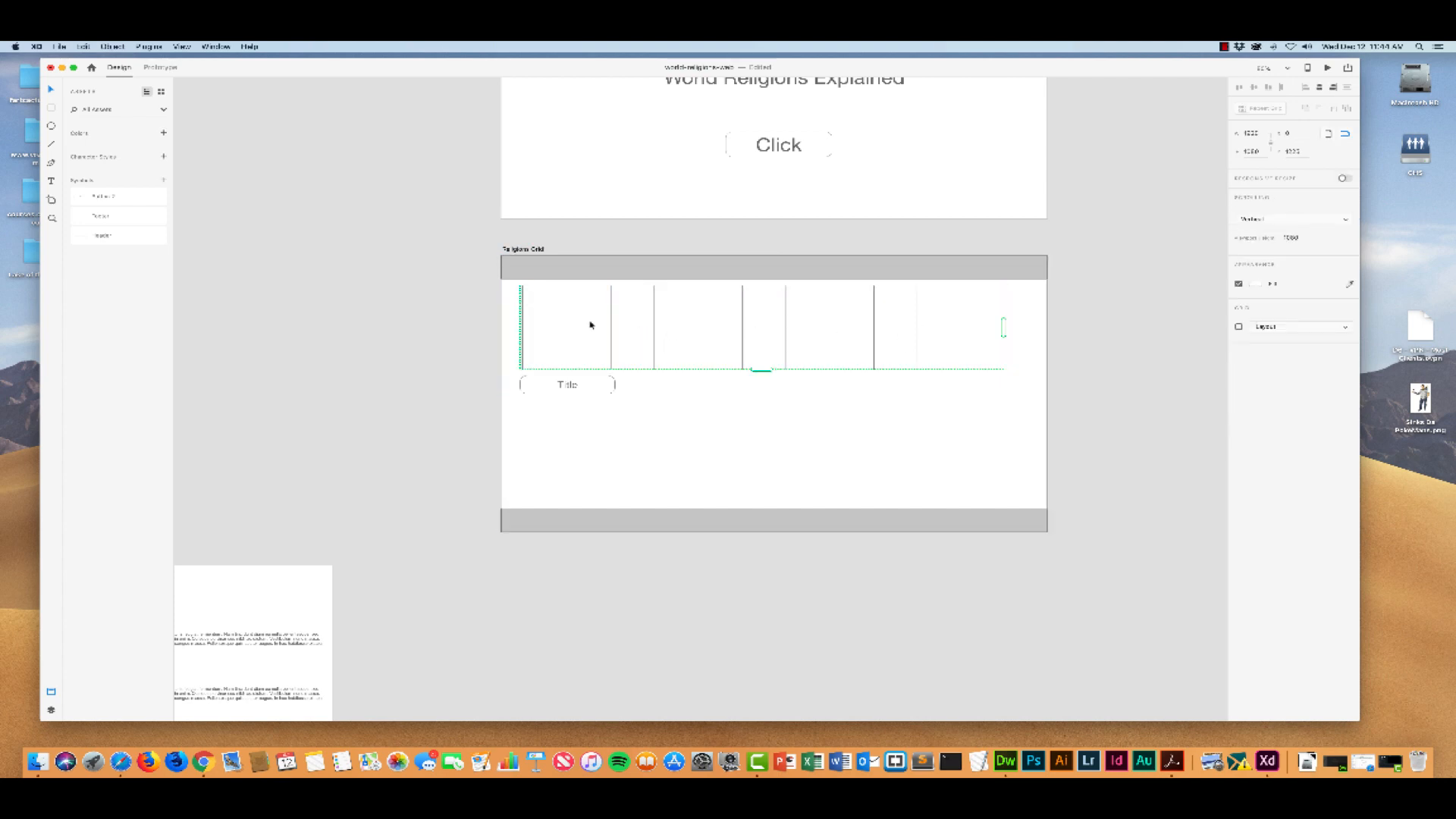
Widen the column gaps until the four cells span the artboard, and centre the repeat grid horizontally
drag(635, 331, 641, 331)
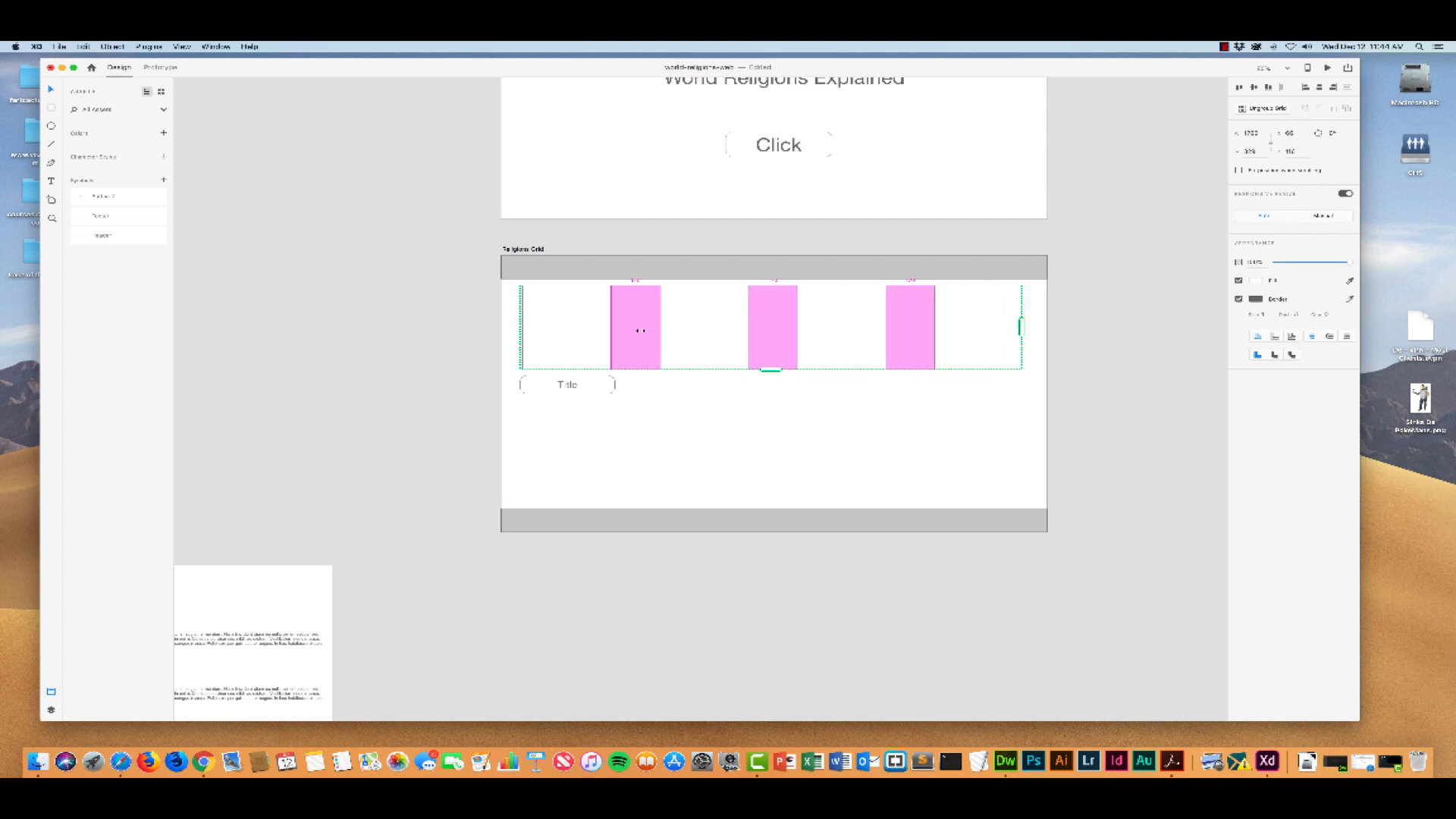
drag(641, 330, 642, 331)
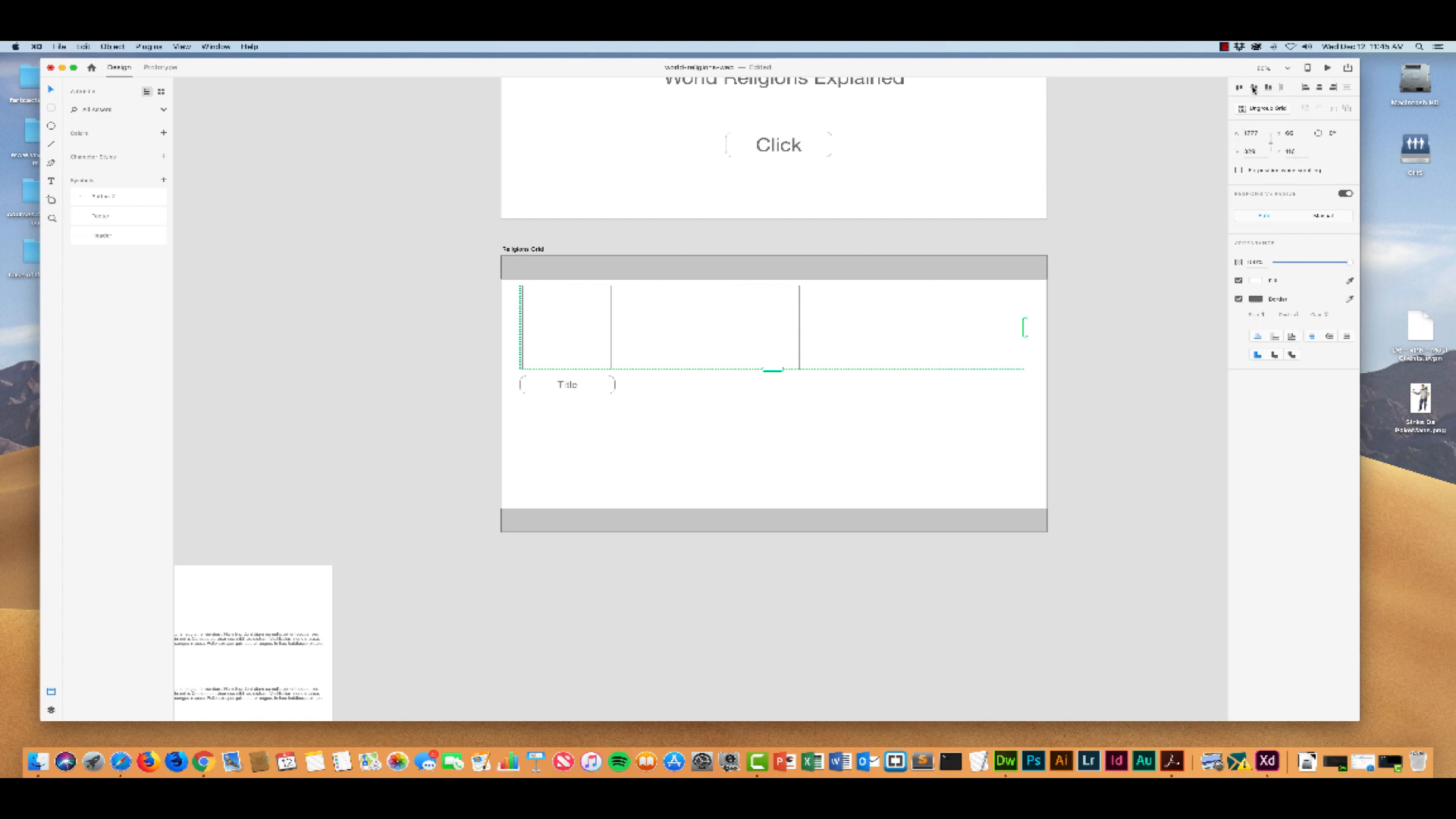
click(1320, 88)
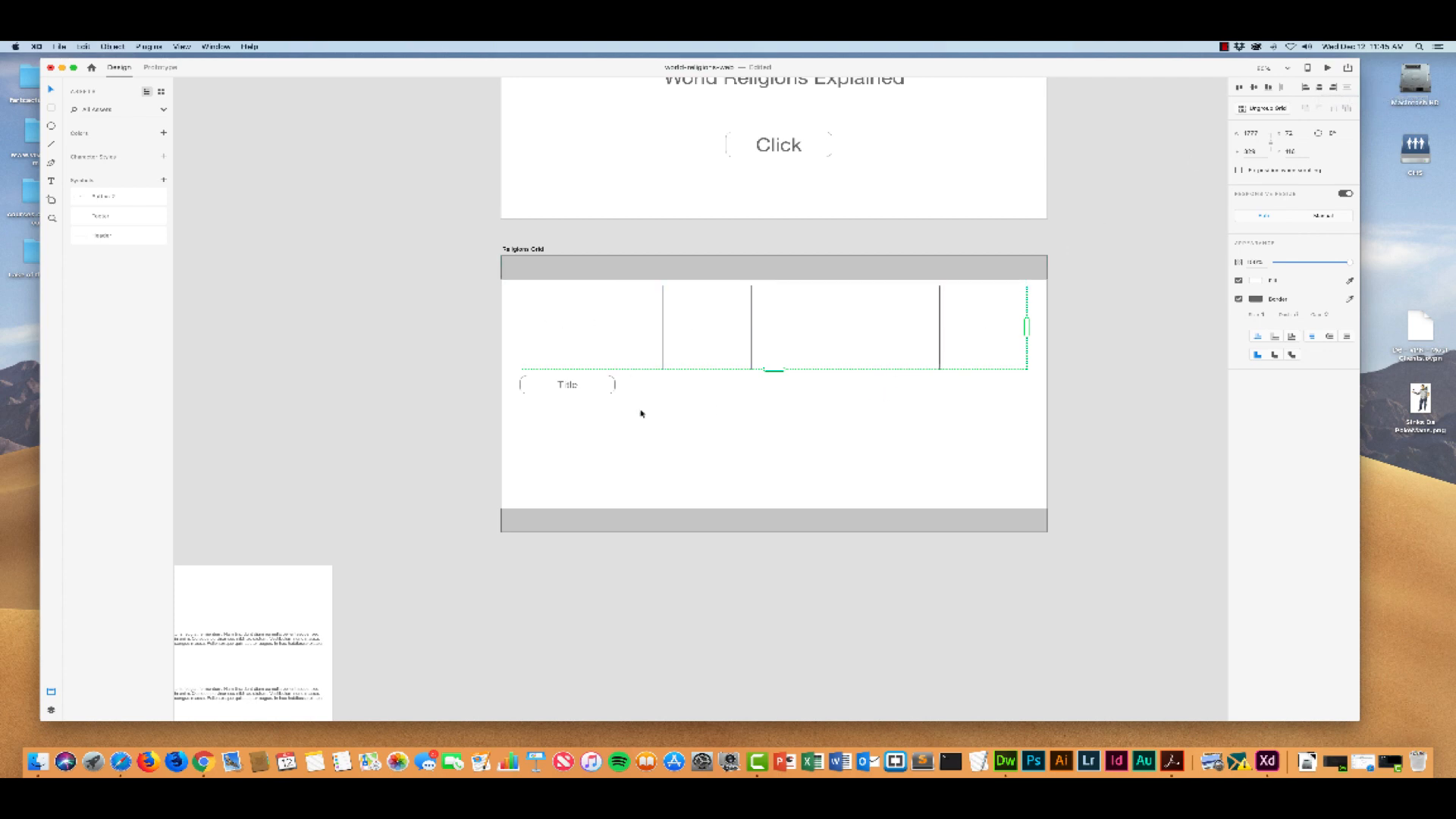
Align the Title symbol's left edge with the first grid cell and narrow its box to the cell's width
click(538, 385)
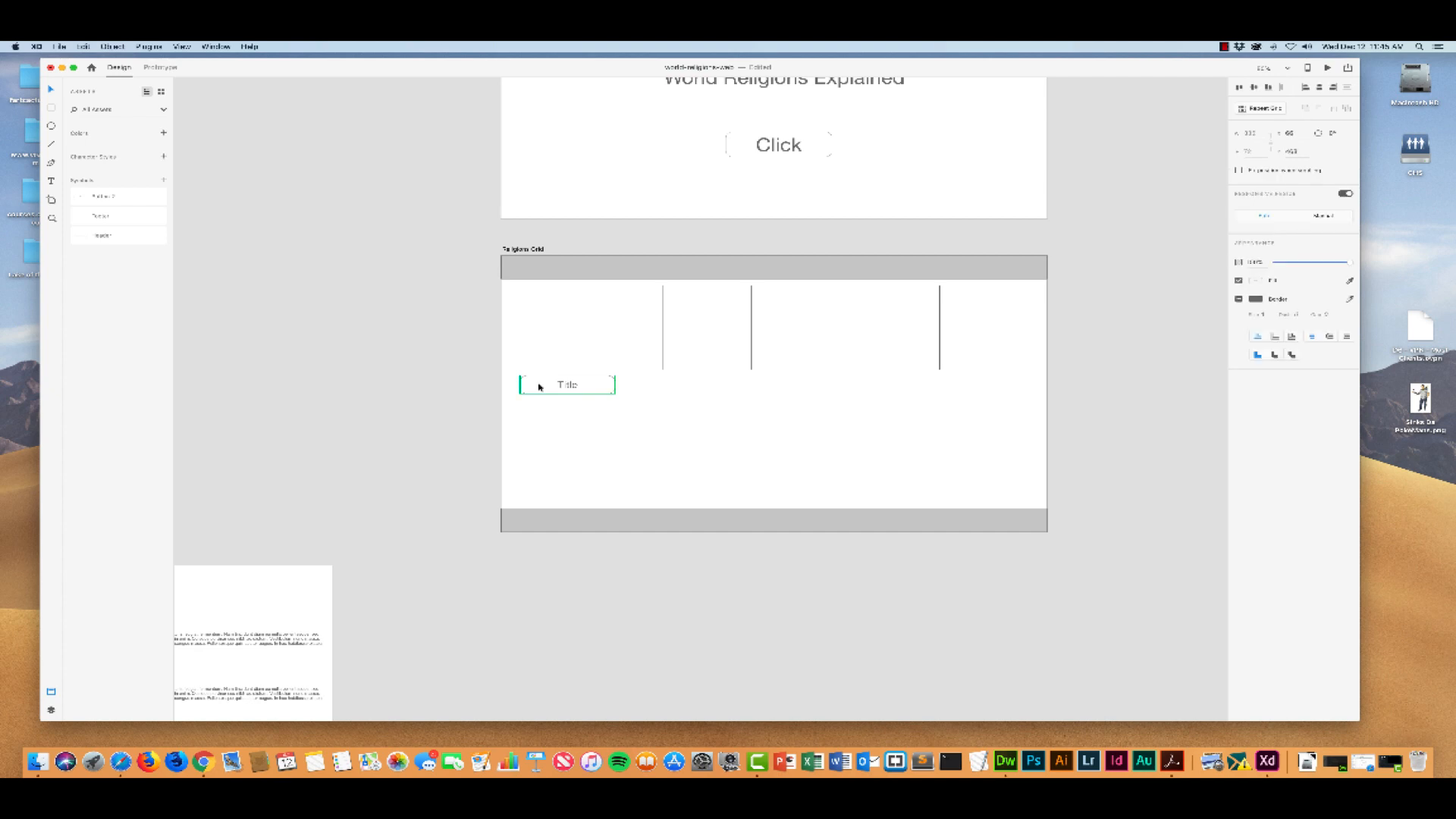
drag(541, 387, 544, 387)
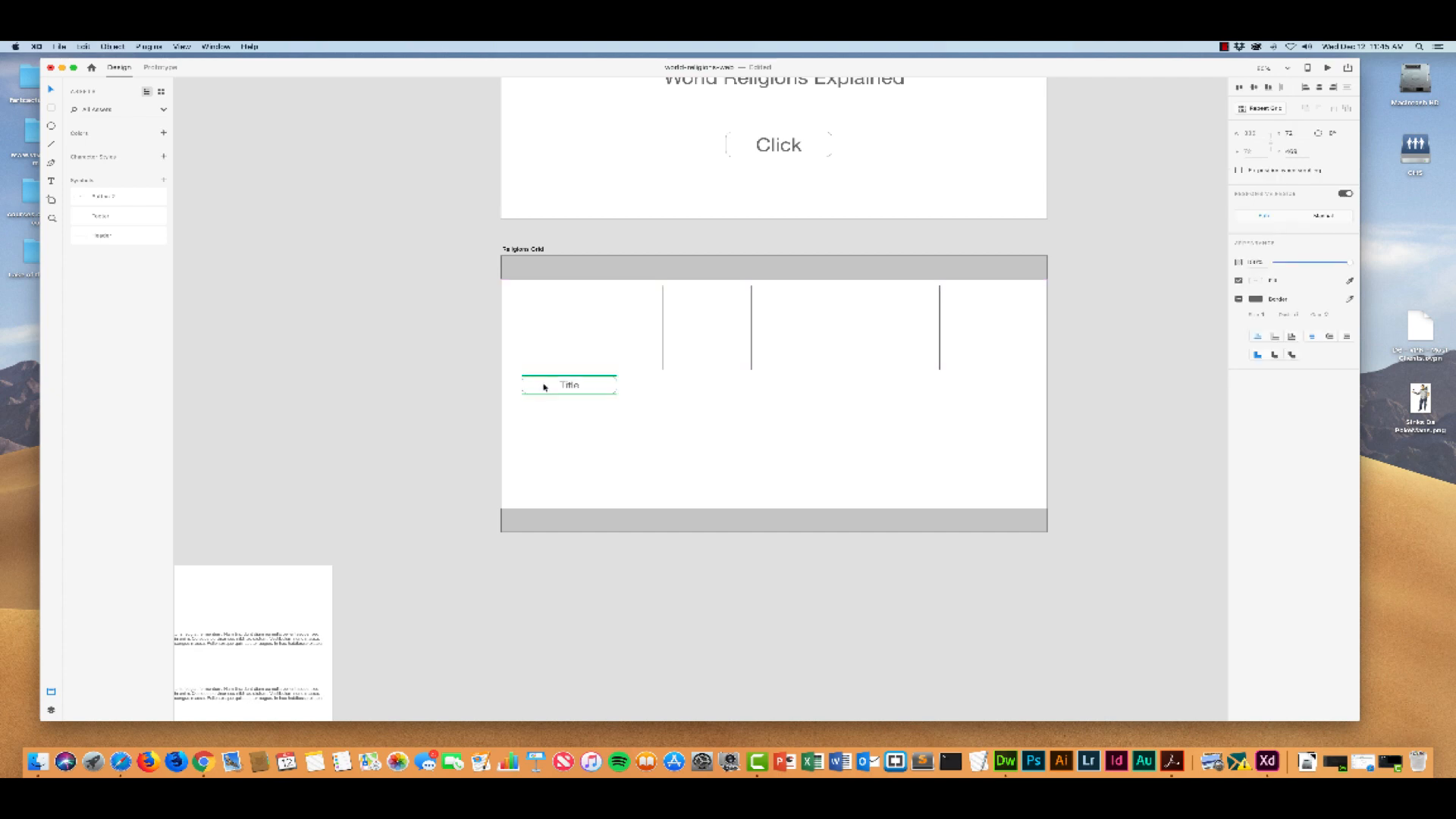
click(618, 386)
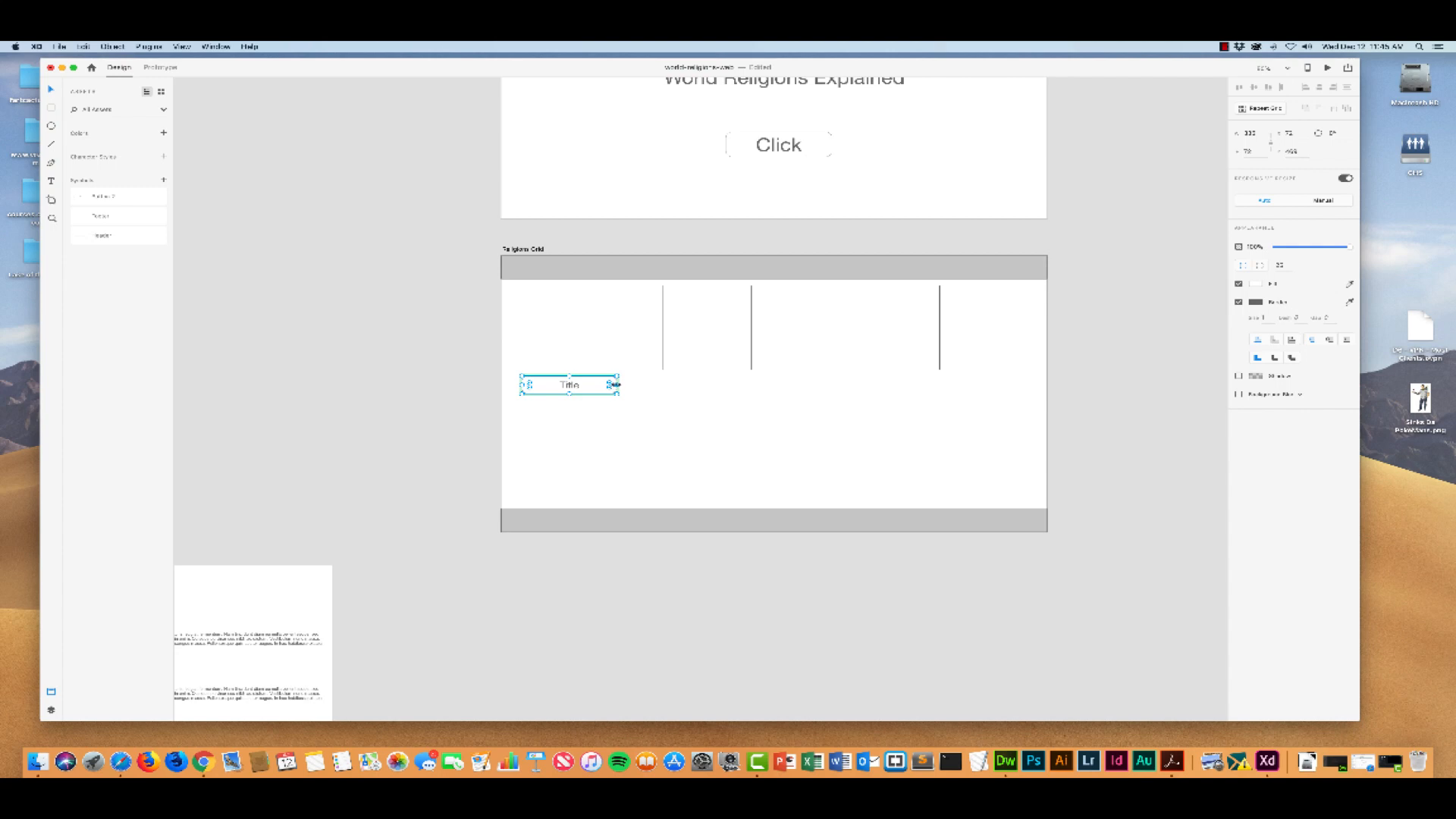
drag(616, 384, 612, 385)
Set the first grid cell's width to 300 px and increase its height
click(591, 338)
double_click(576, 330)
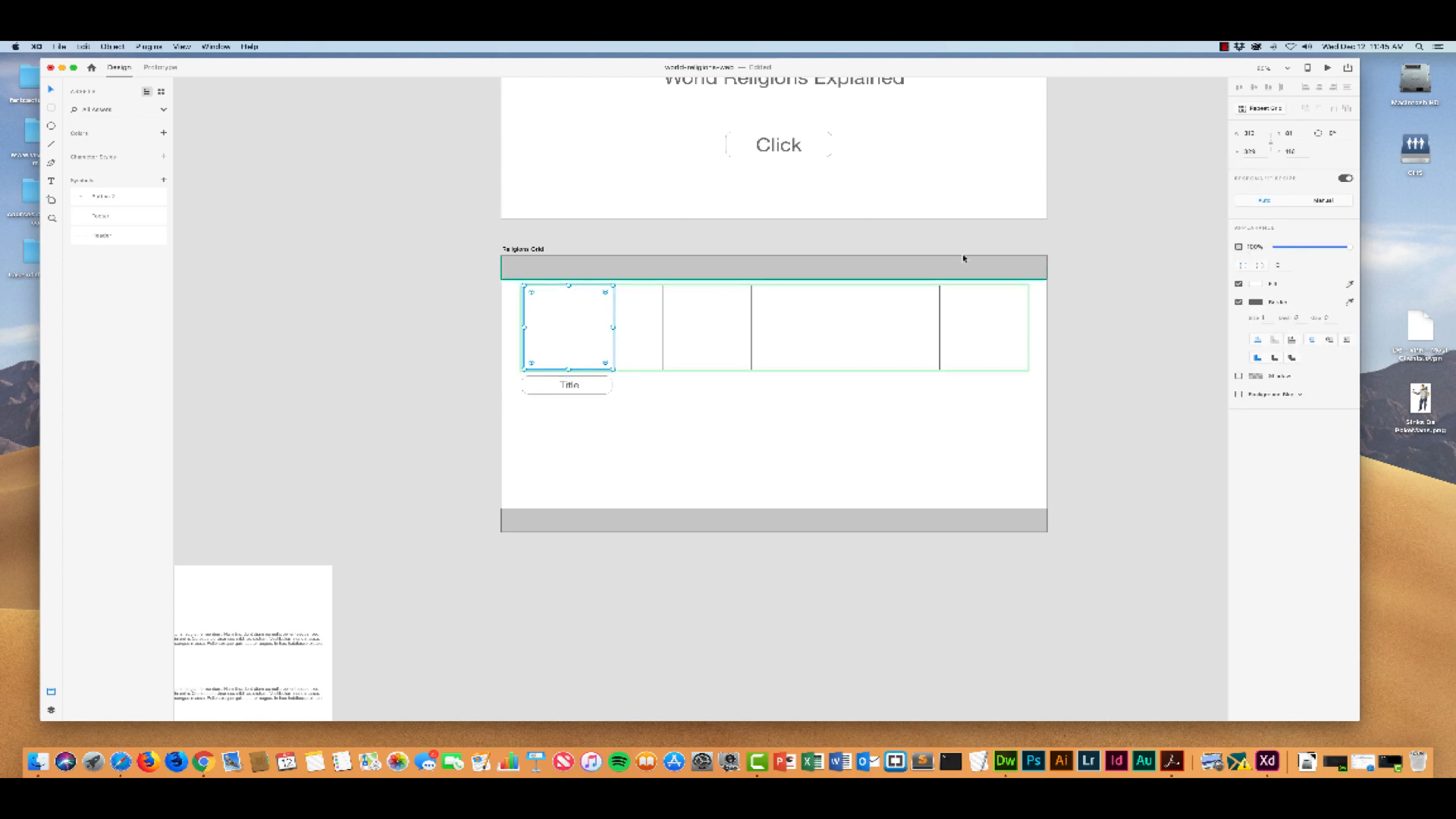
click(1260, 133)
text(3)
key(Return)
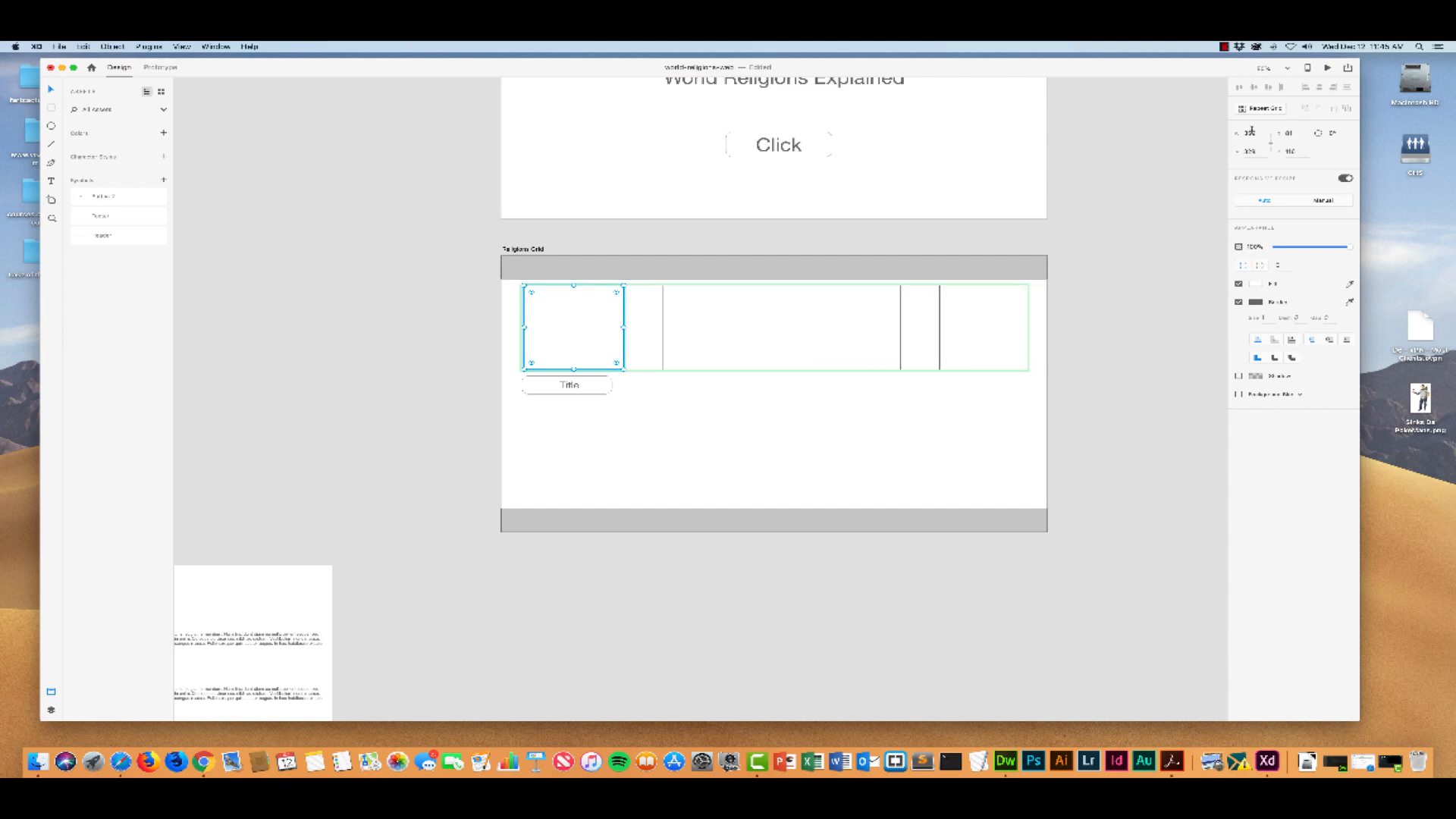
drag(1257, 134, 1222, 137)
text(300)
key(Return)
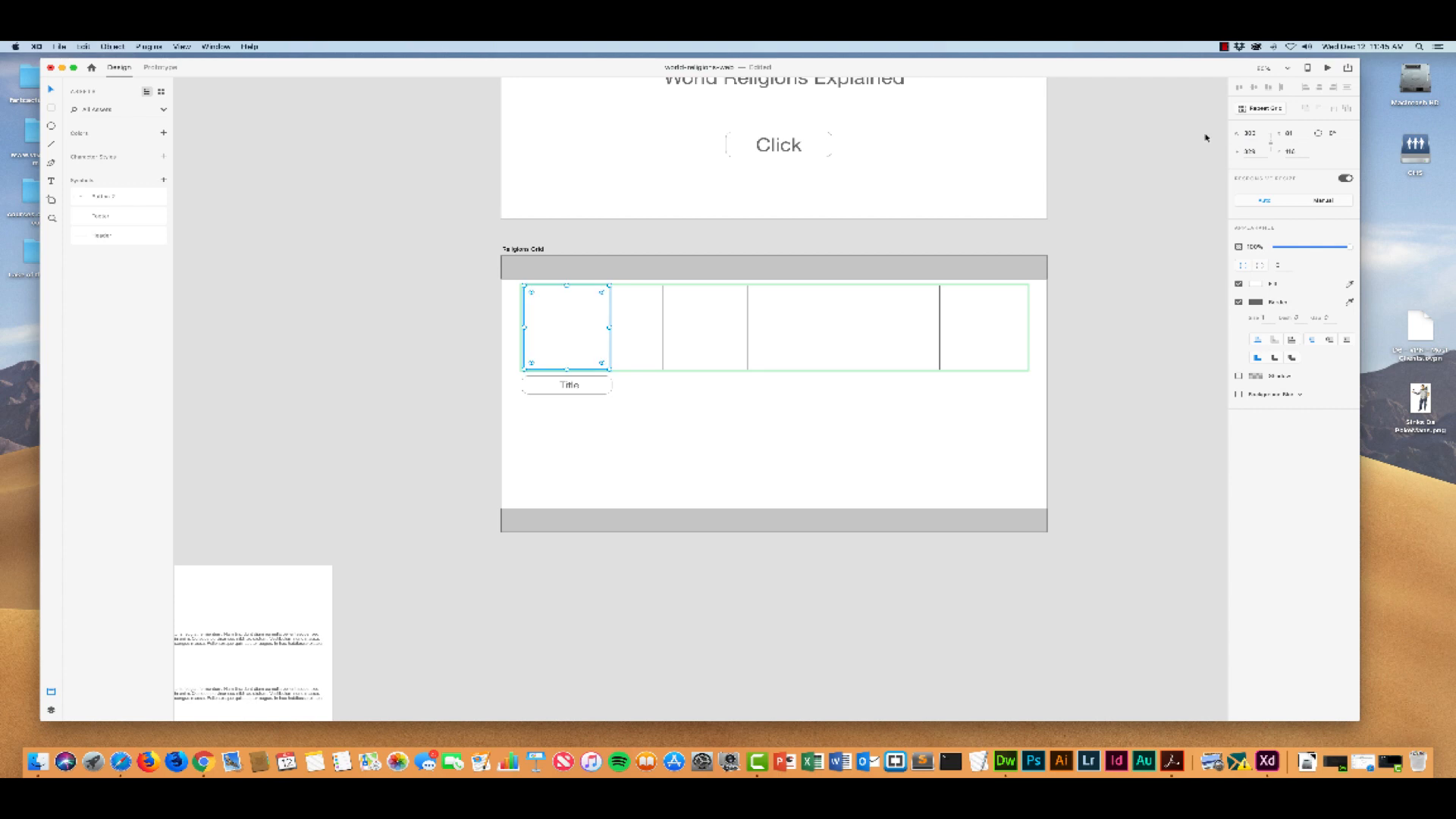
double_click(1262, 151)
text(303)
key(Return)
Lower the repeat grid's bottom edge to fit the taller cells and place the Title symbol just beneath the first cell
click(596, 389)
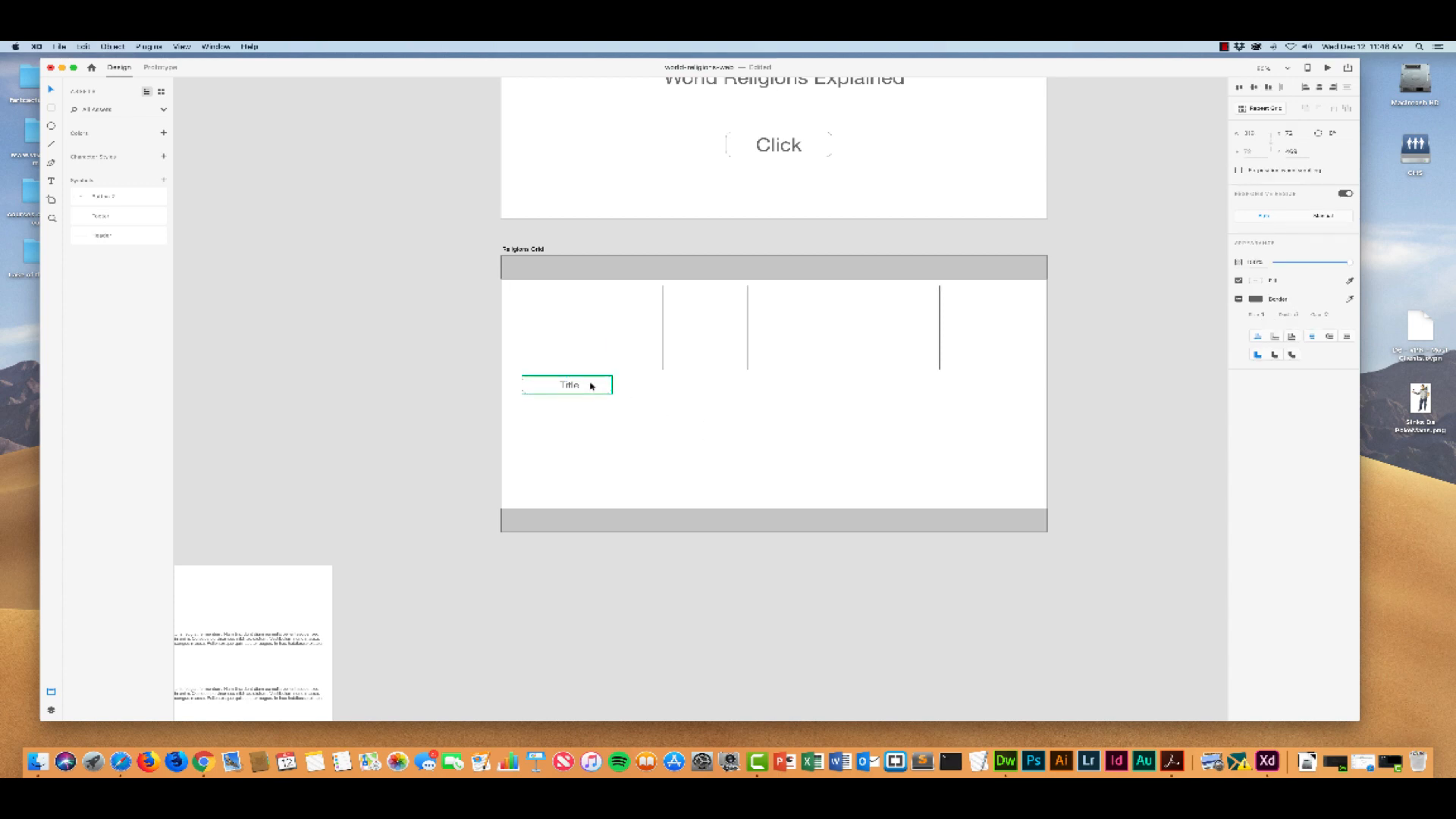
drag(592, 386, 592, 396)
click(582, 344)
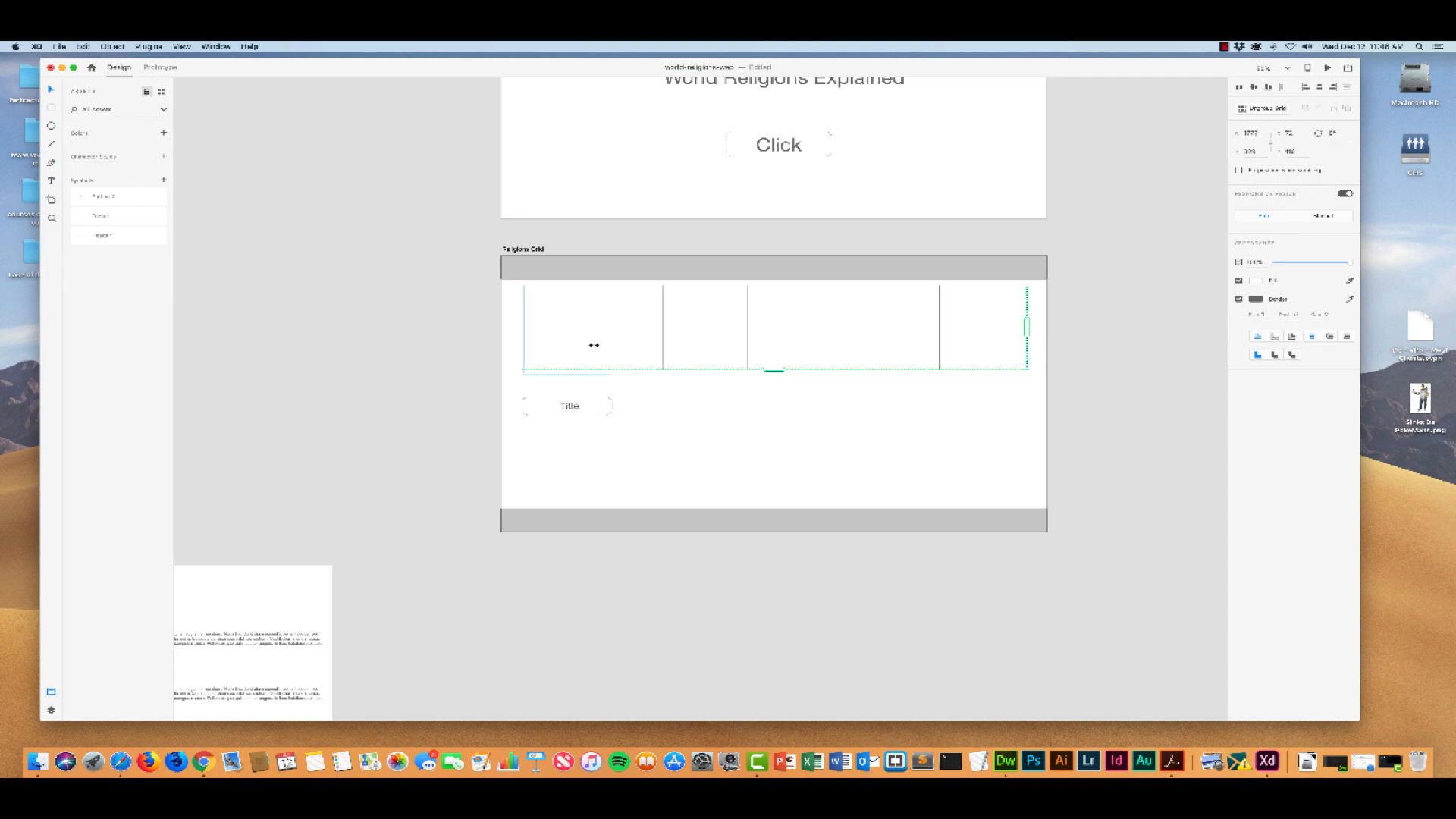
drag(773, 369, 773, 379)
click(578, 406)
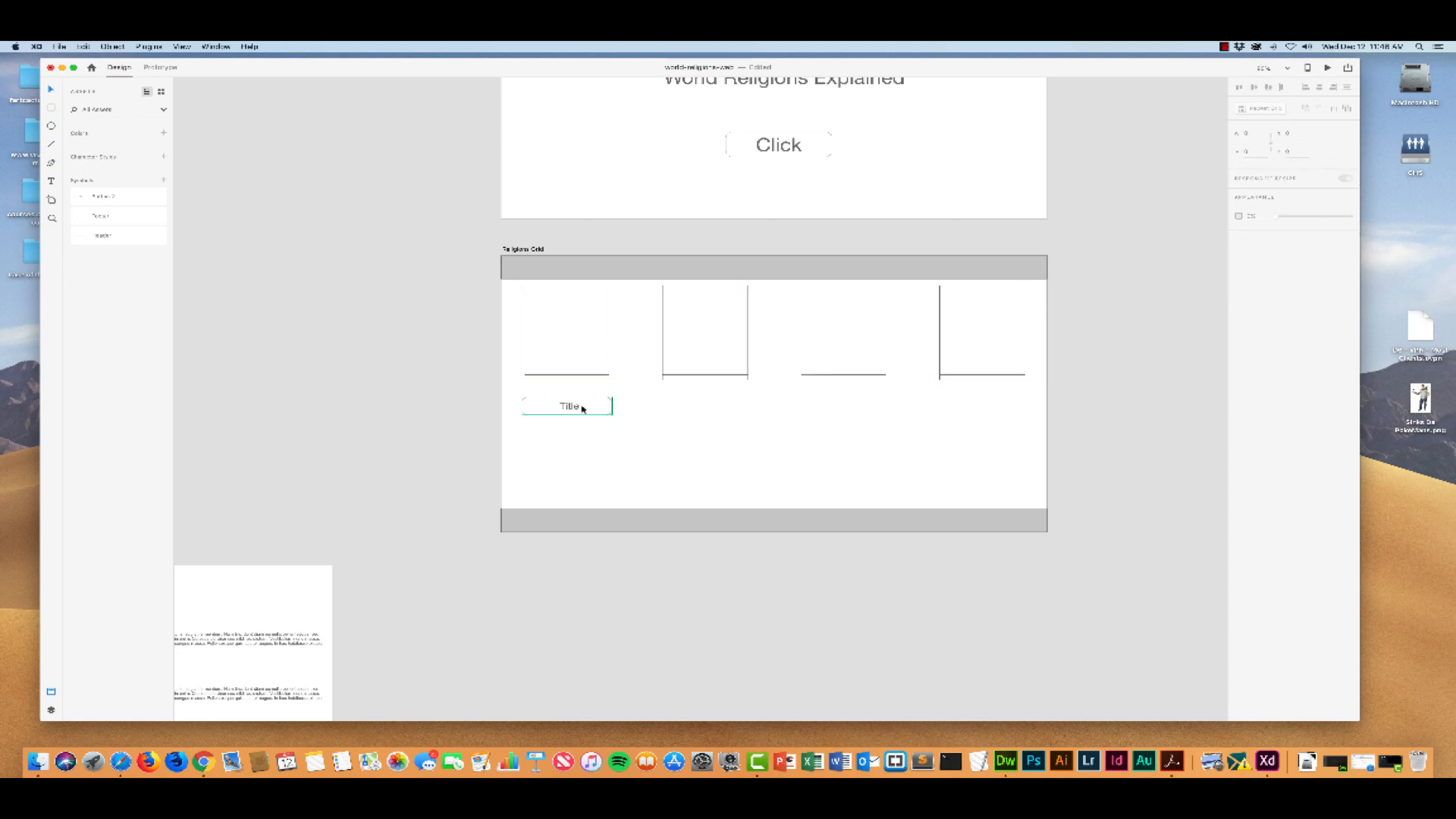
click(599, 371)
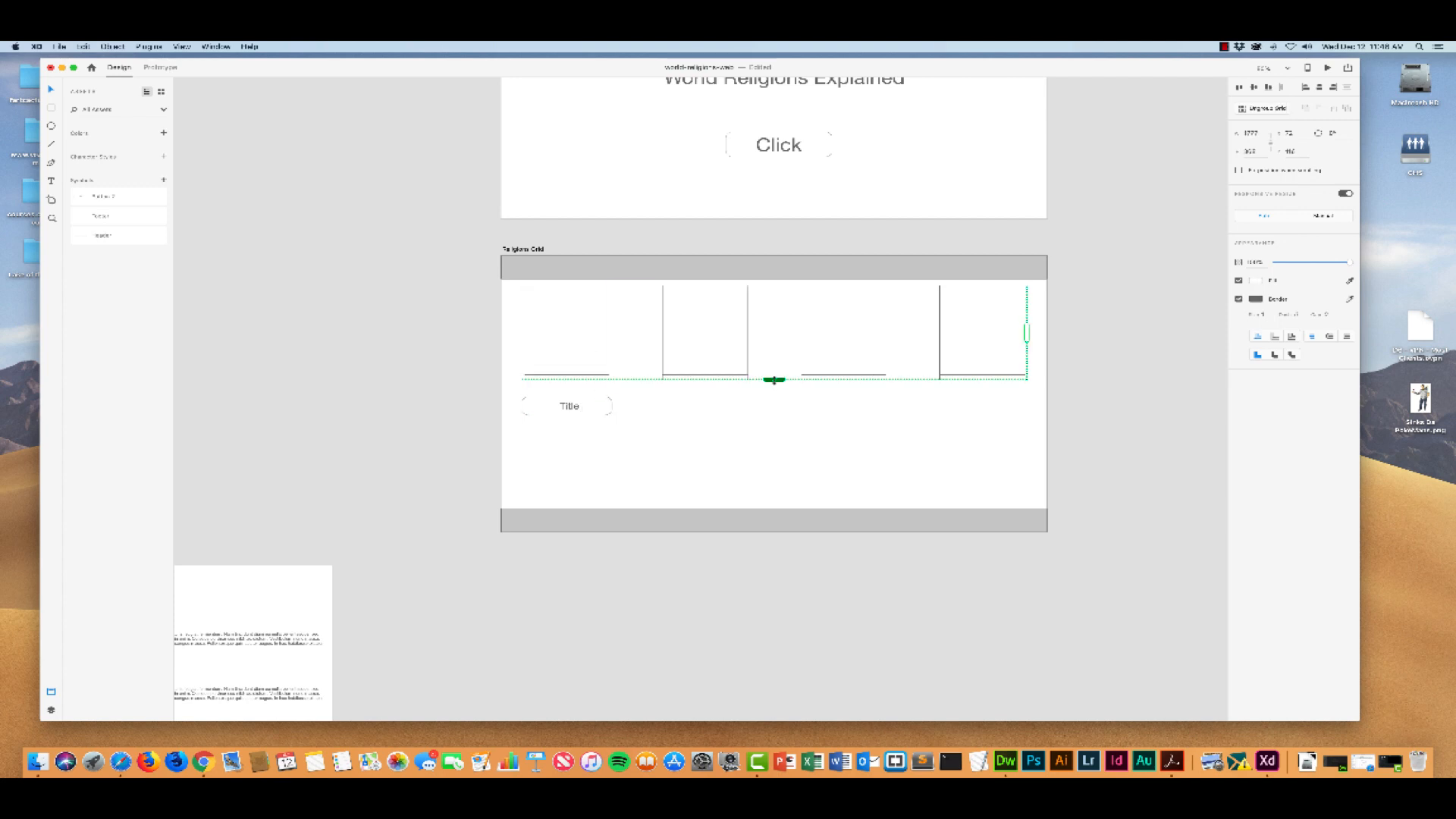
drag(774, 380, 774, 375)
click(575, 405)
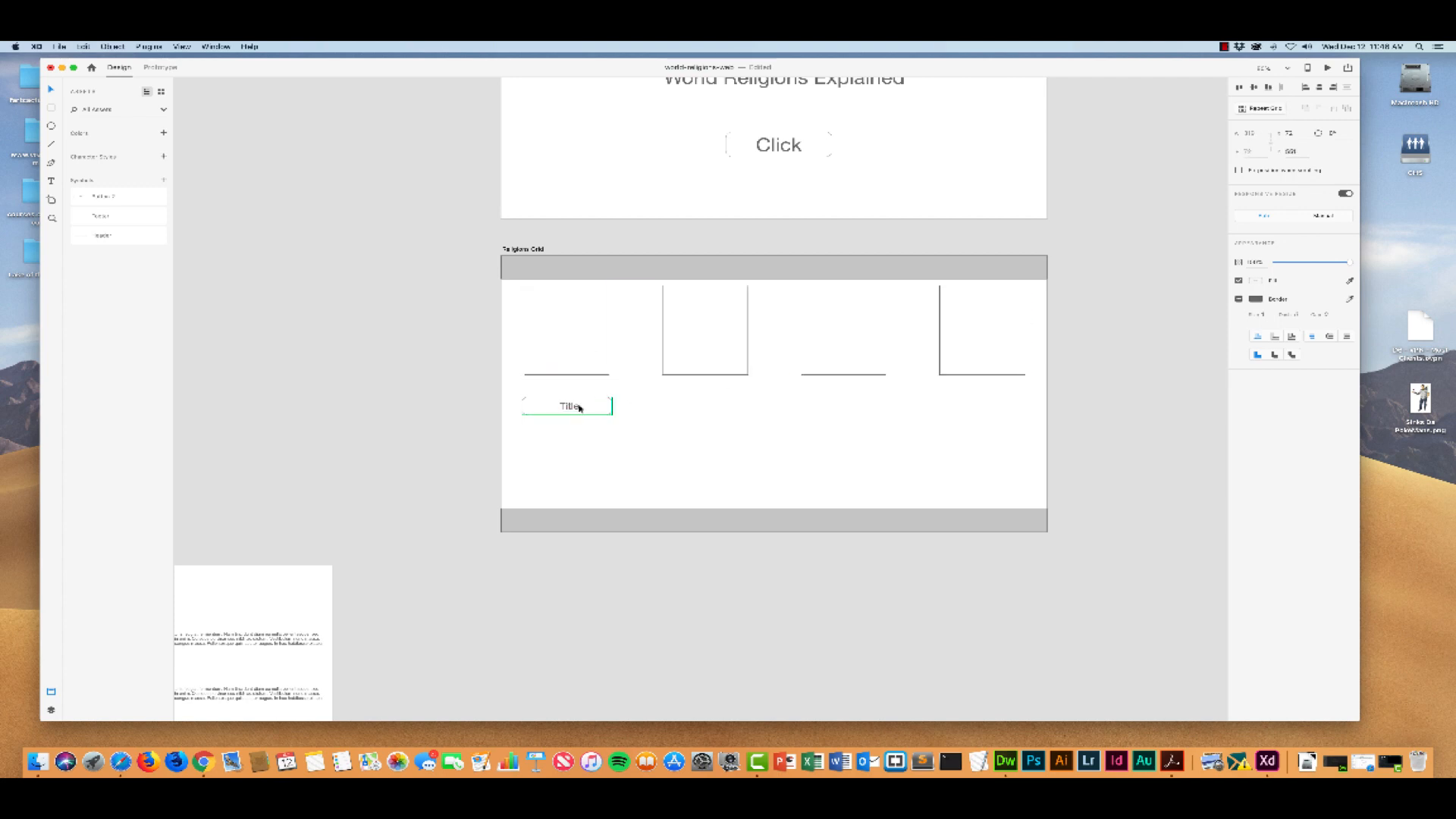
drag(595, 411, 601, 398)
Extend the repeat grid downward to add a second row of four cells
click(706, 338)
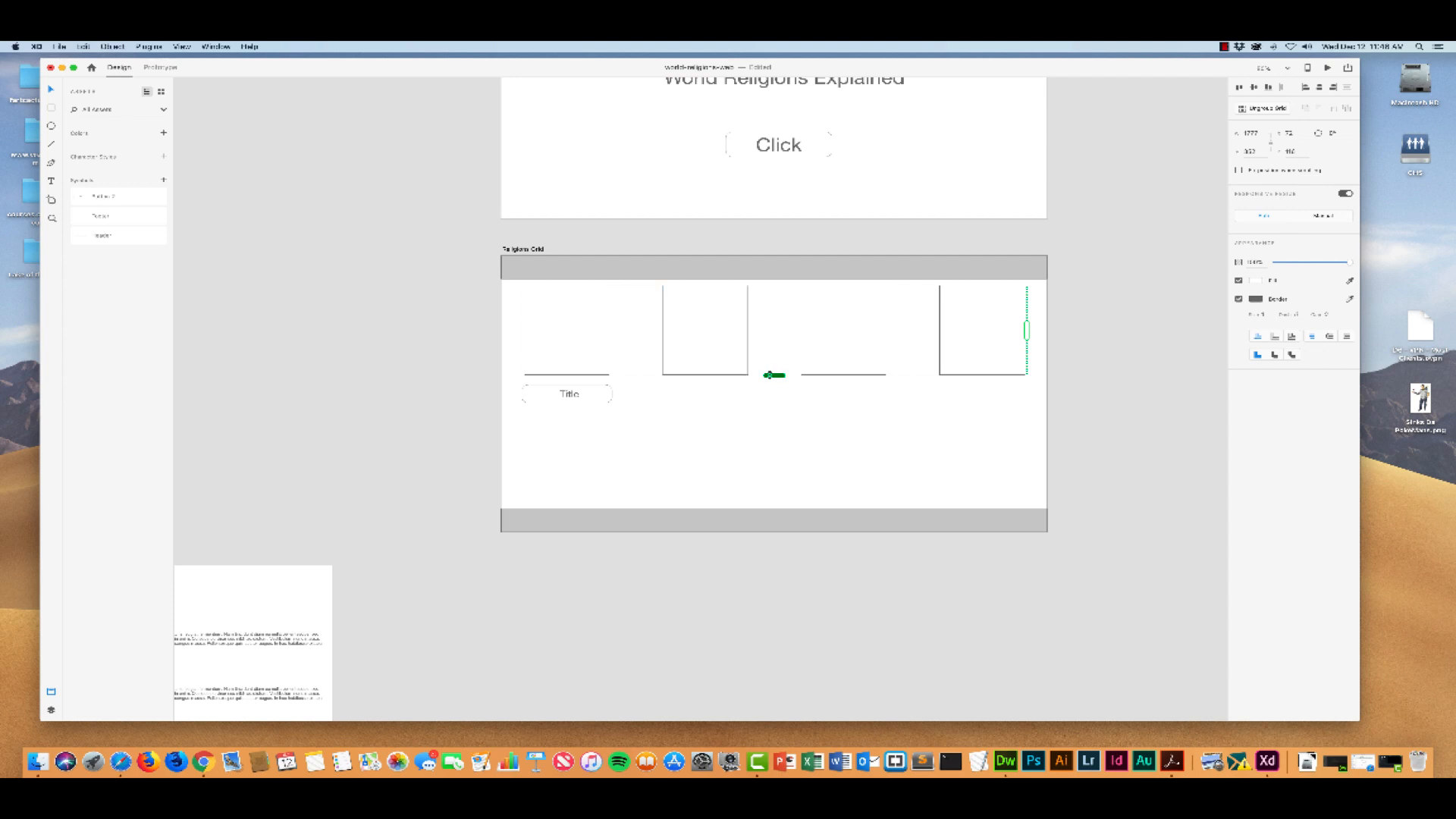
drag(773, 374, 775, 465)
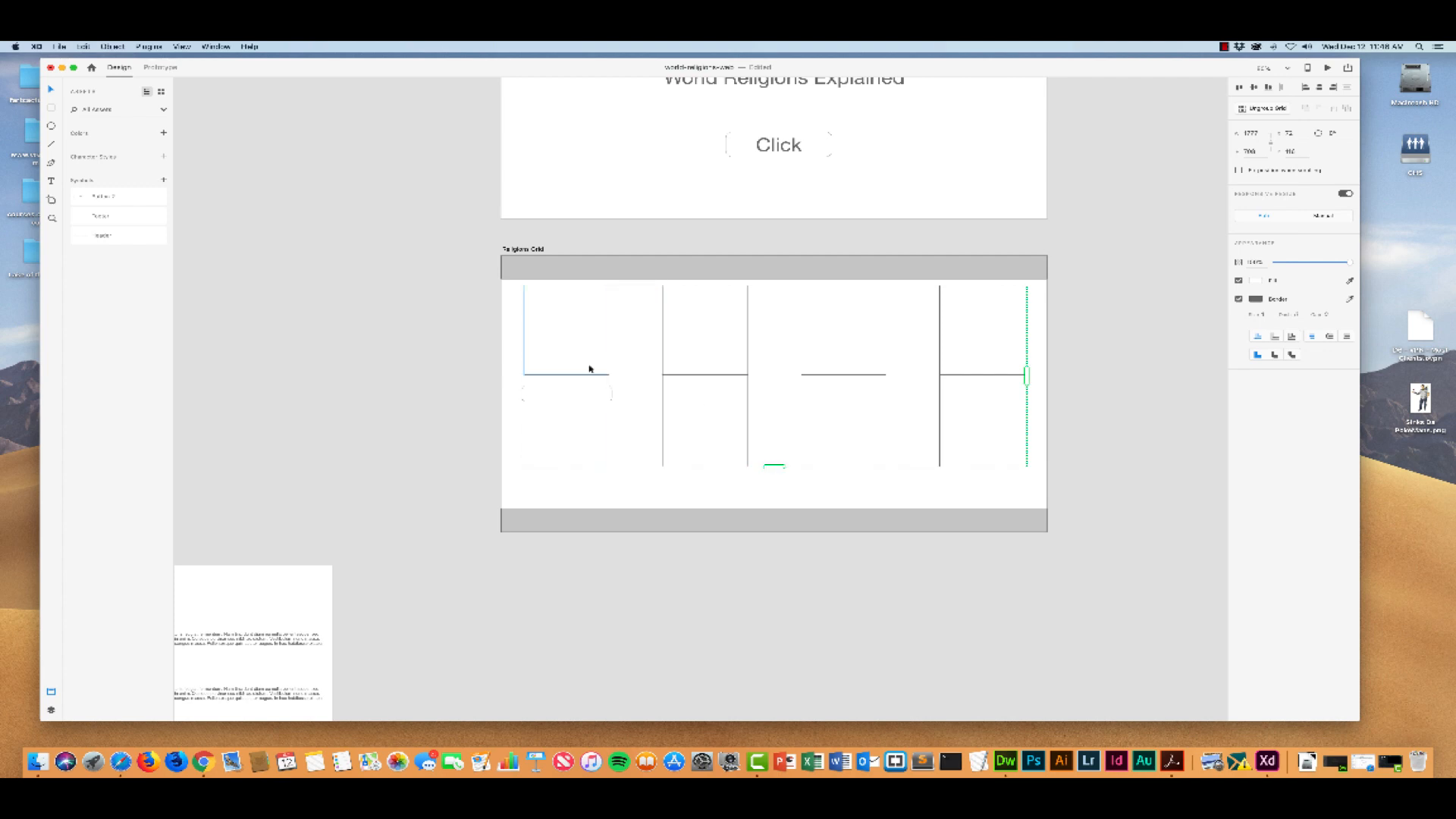
Widen the gap between the repeat grid's two rows to make room for titles and fit its lower edge above the footer
mouse_move(575, 376)
mouse_down()
mouse_move(574, 408)
mouse_move(569, 394)
mouse_up()
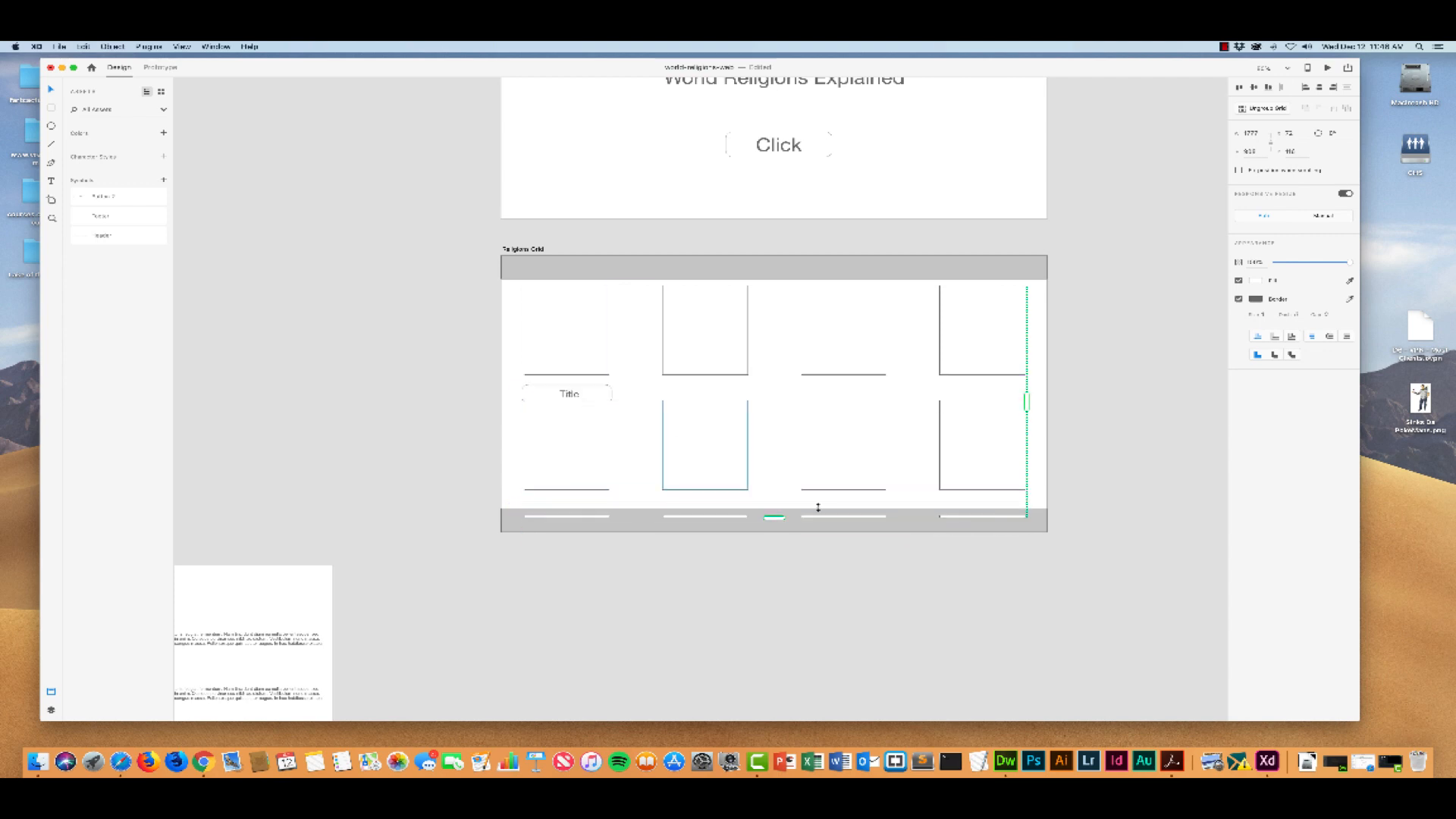
drag(775, 512, 774, 499)
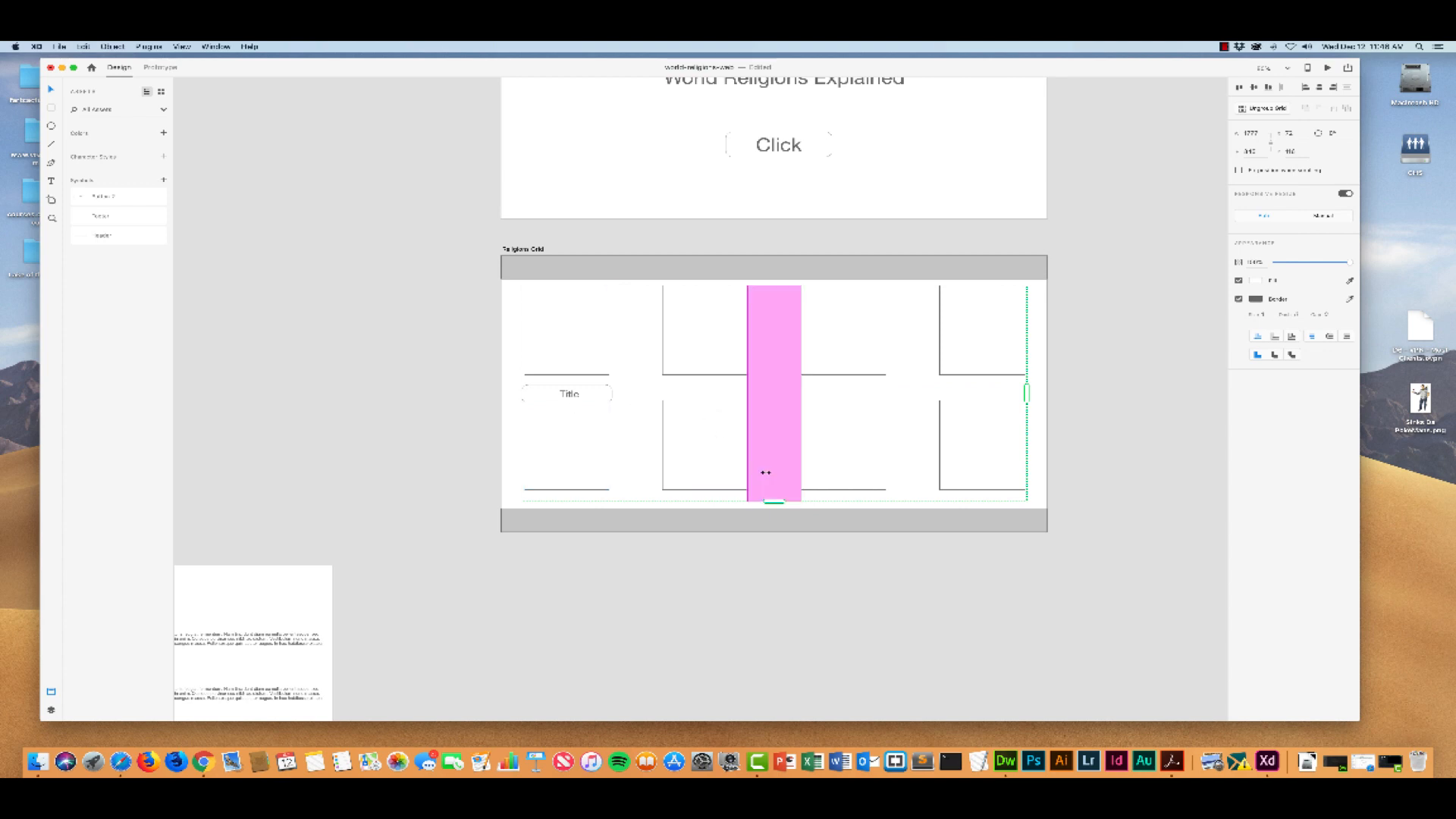
drag(667, 387, 666, 395)
click(510, 451)
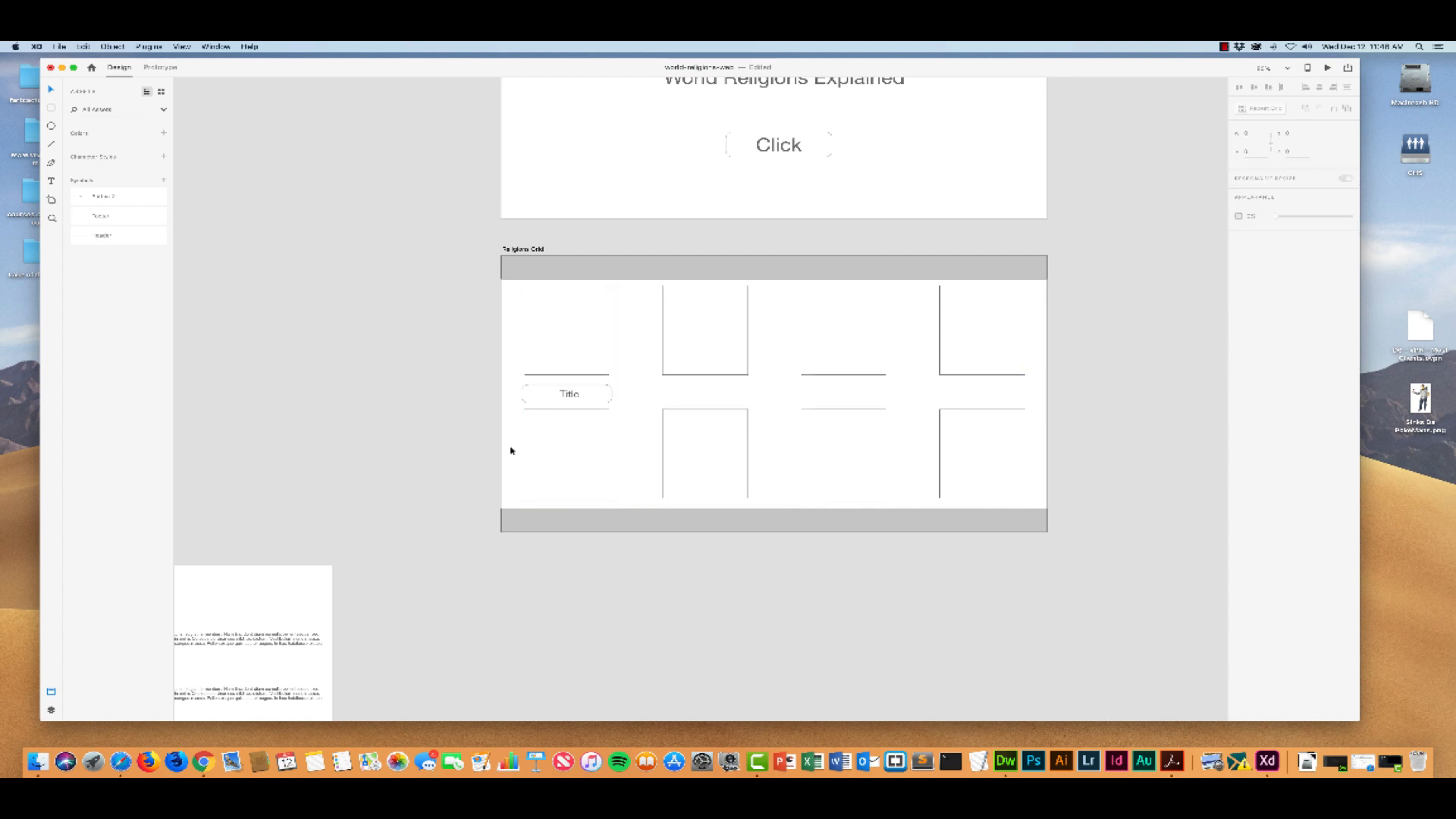
Reduce the height of the first cell in the repeat grid so all the boxes become shorter
click(586, 351)
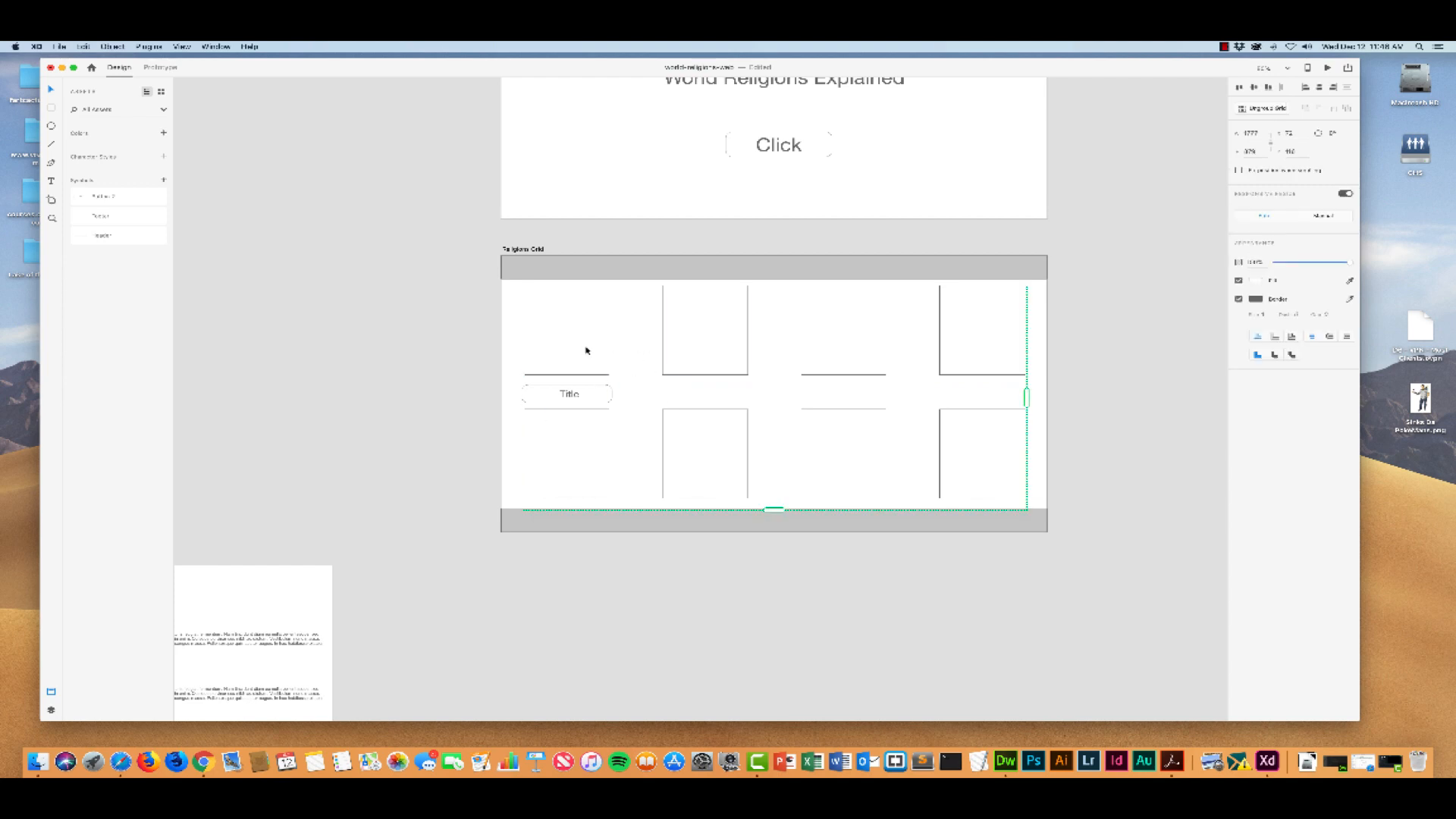
click(583, 348)
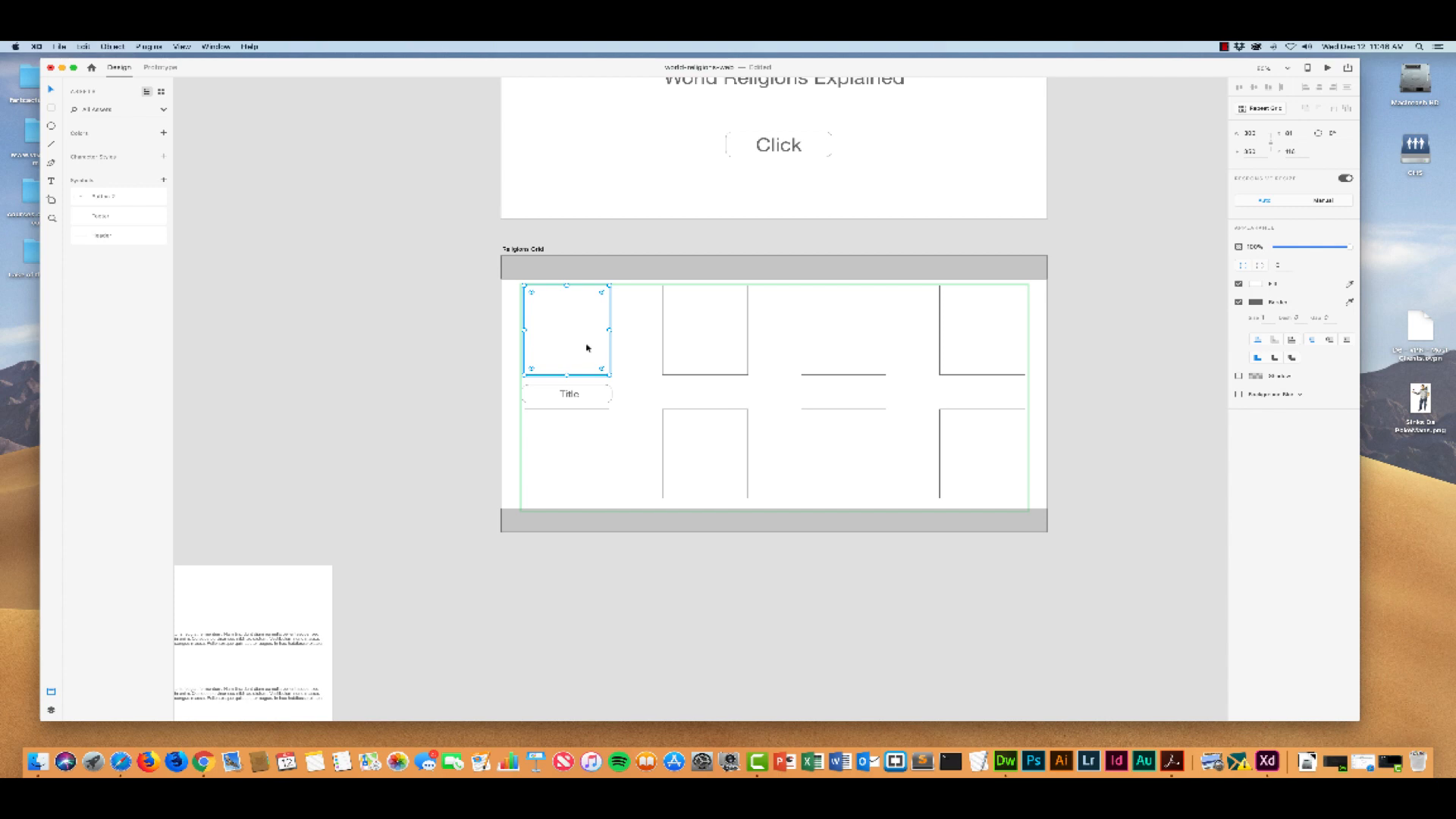
click(1259, 151)
text(3)
key(Return)
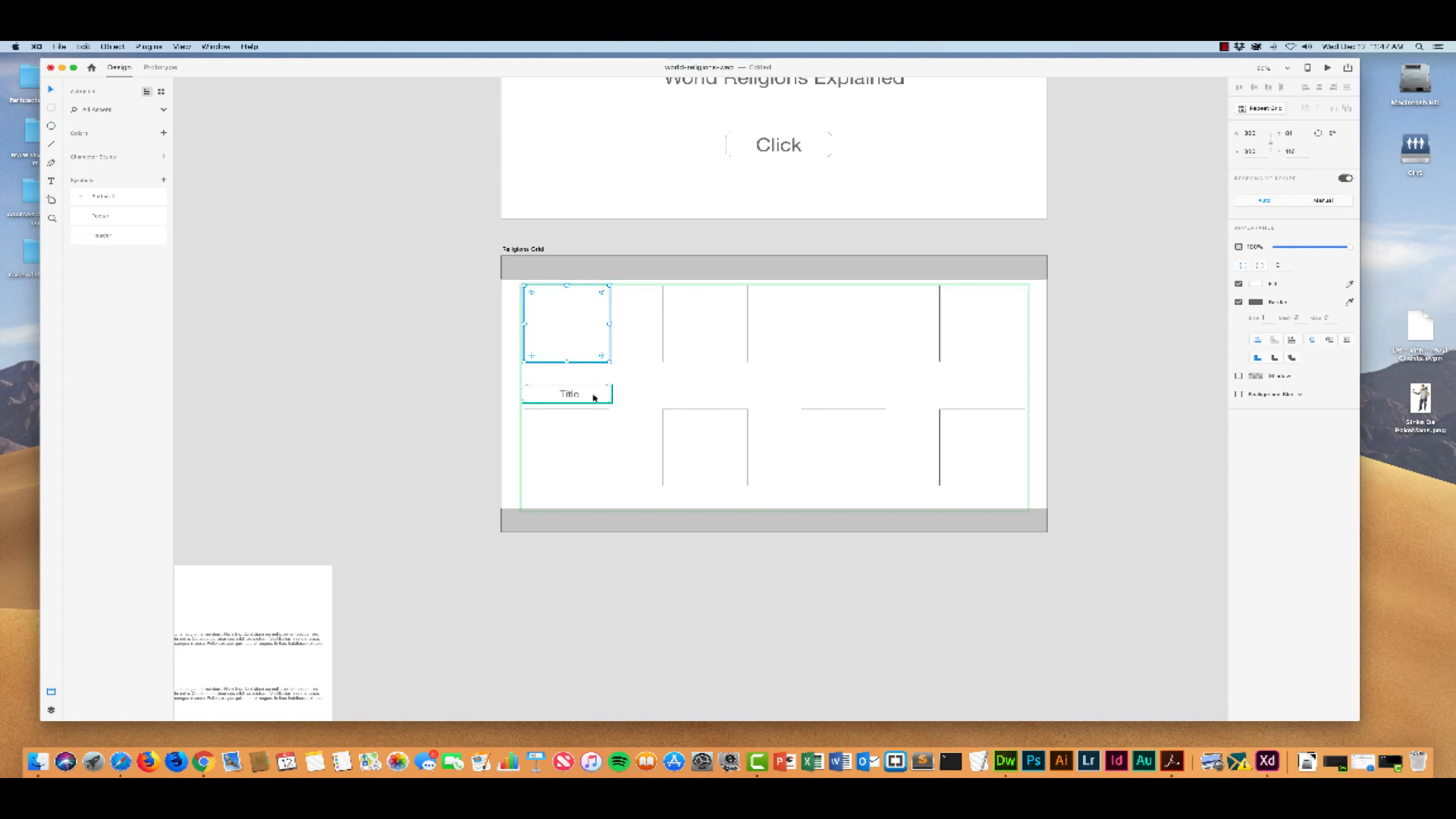
Move the Title symbol up beneath the shortened first cell and set its box width to 300 px
drag(594, 398, 594, 381)
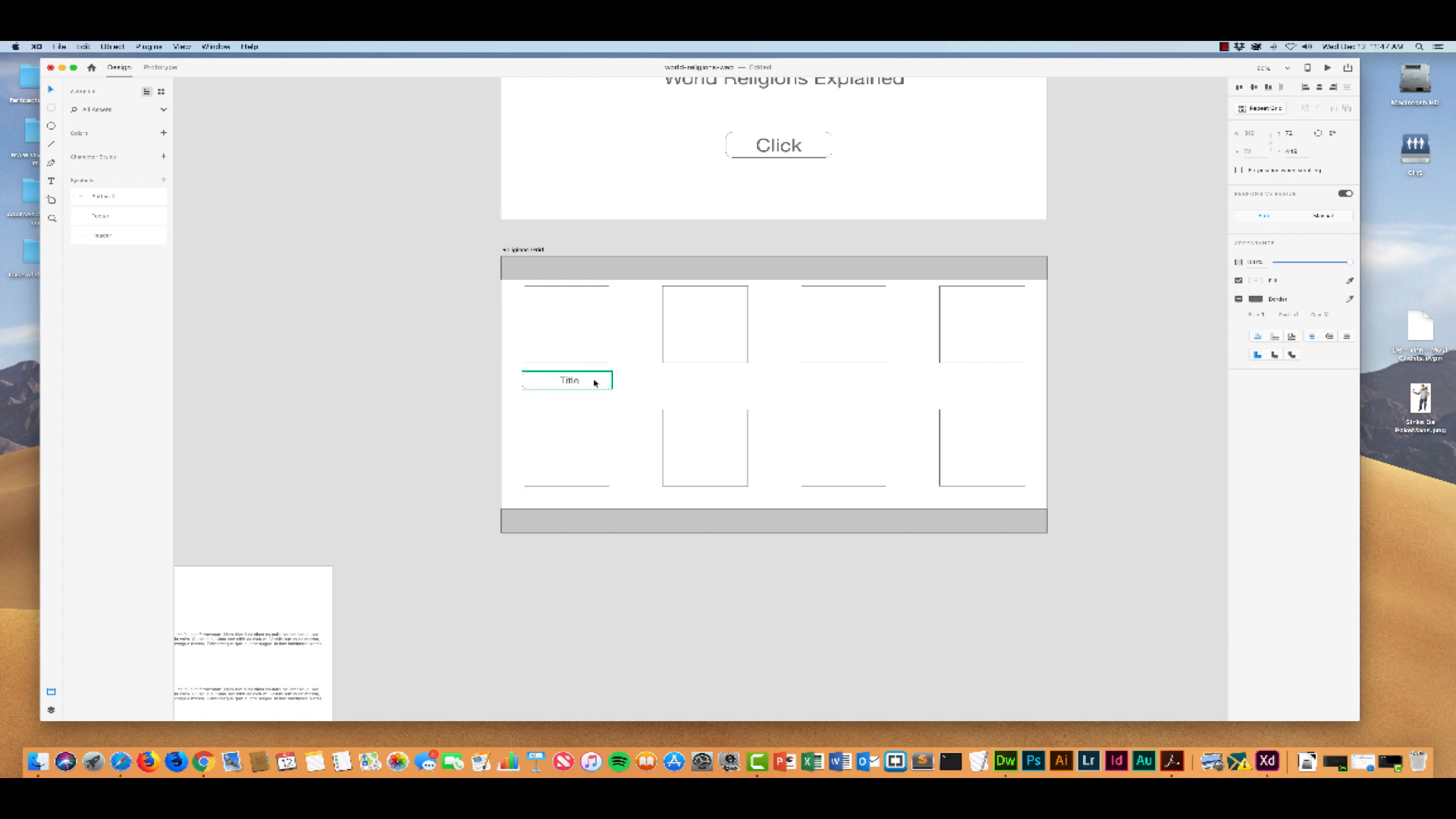
click(598, 383)
click(1259, 132)
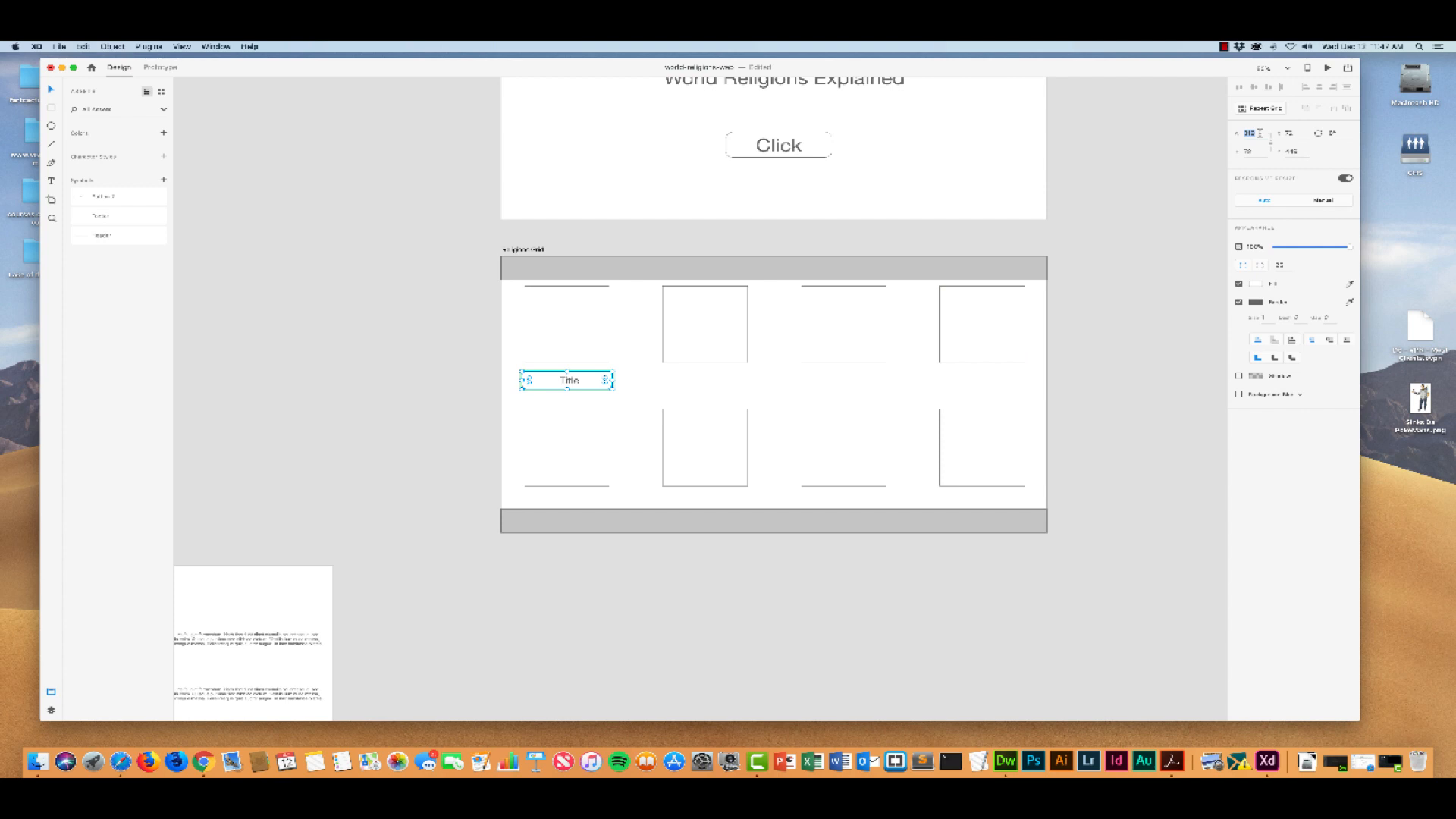
text(300)
key(Return)
Narrow the gap between the two rows of the box grid so the second row sits just under the title
click(561, 437)
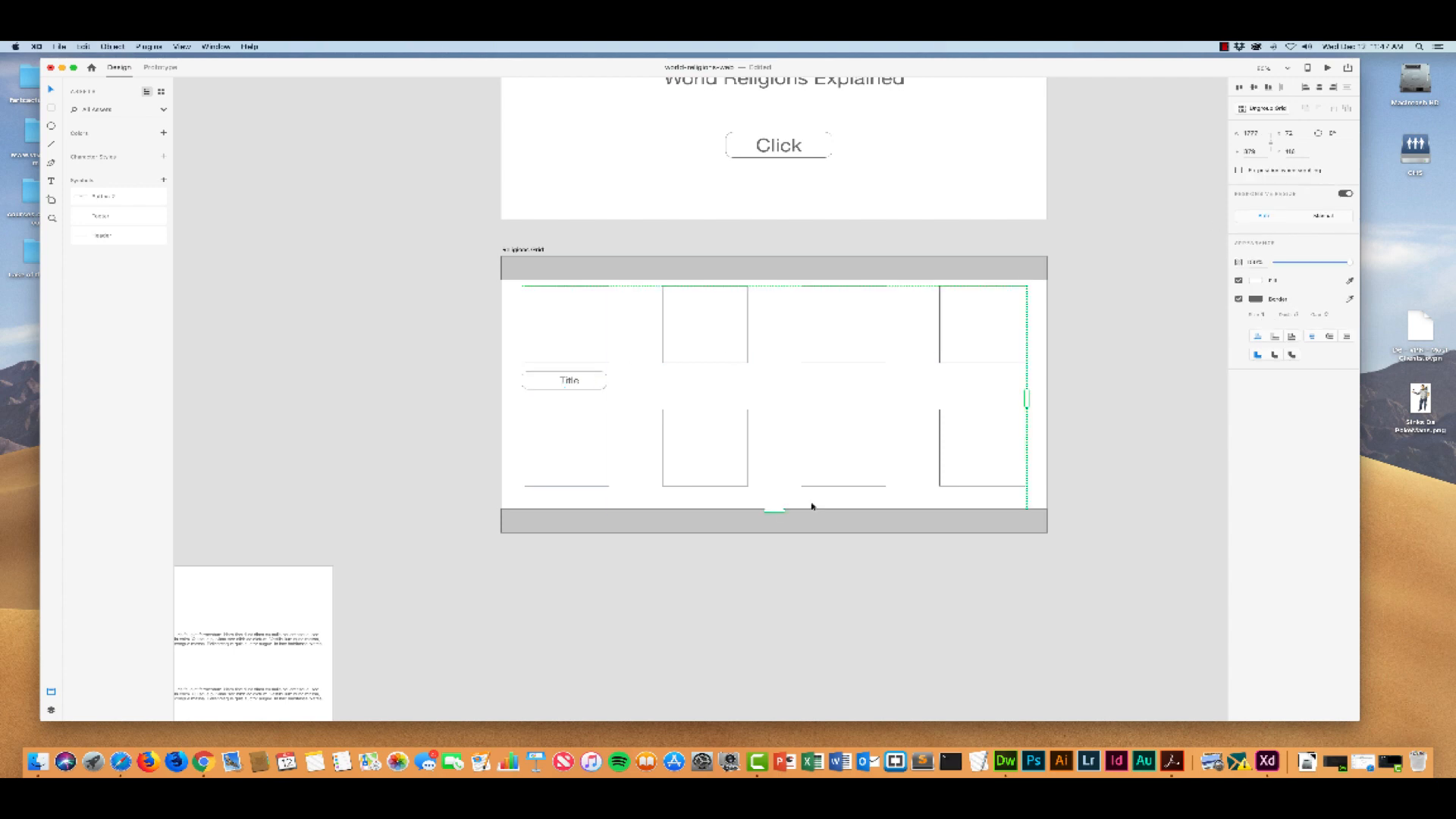
drag(706, 395, 705, 380)
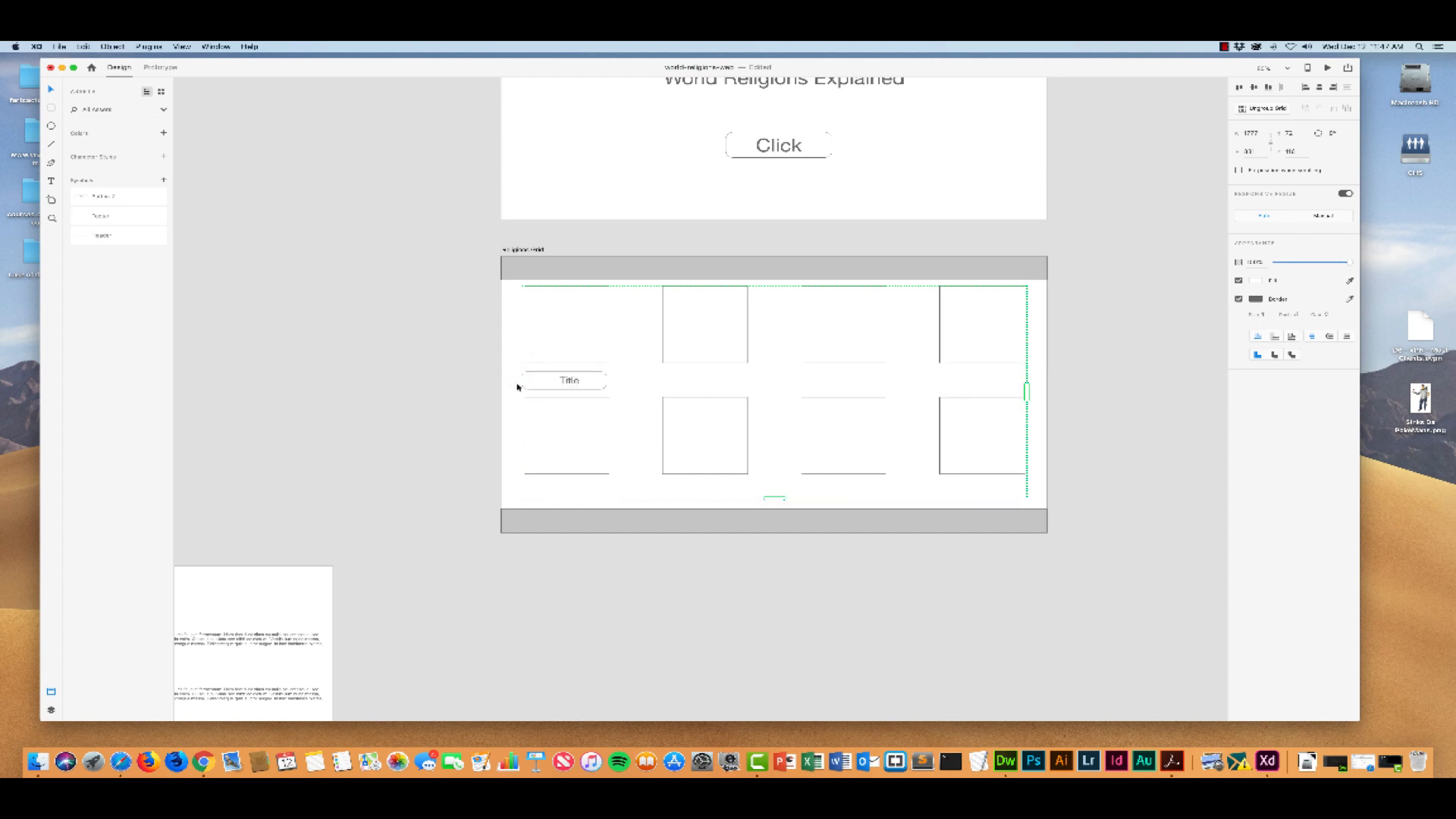
Align the Title symbol with the first cell and recentre its text within the rounded box
double_click(590, 380)
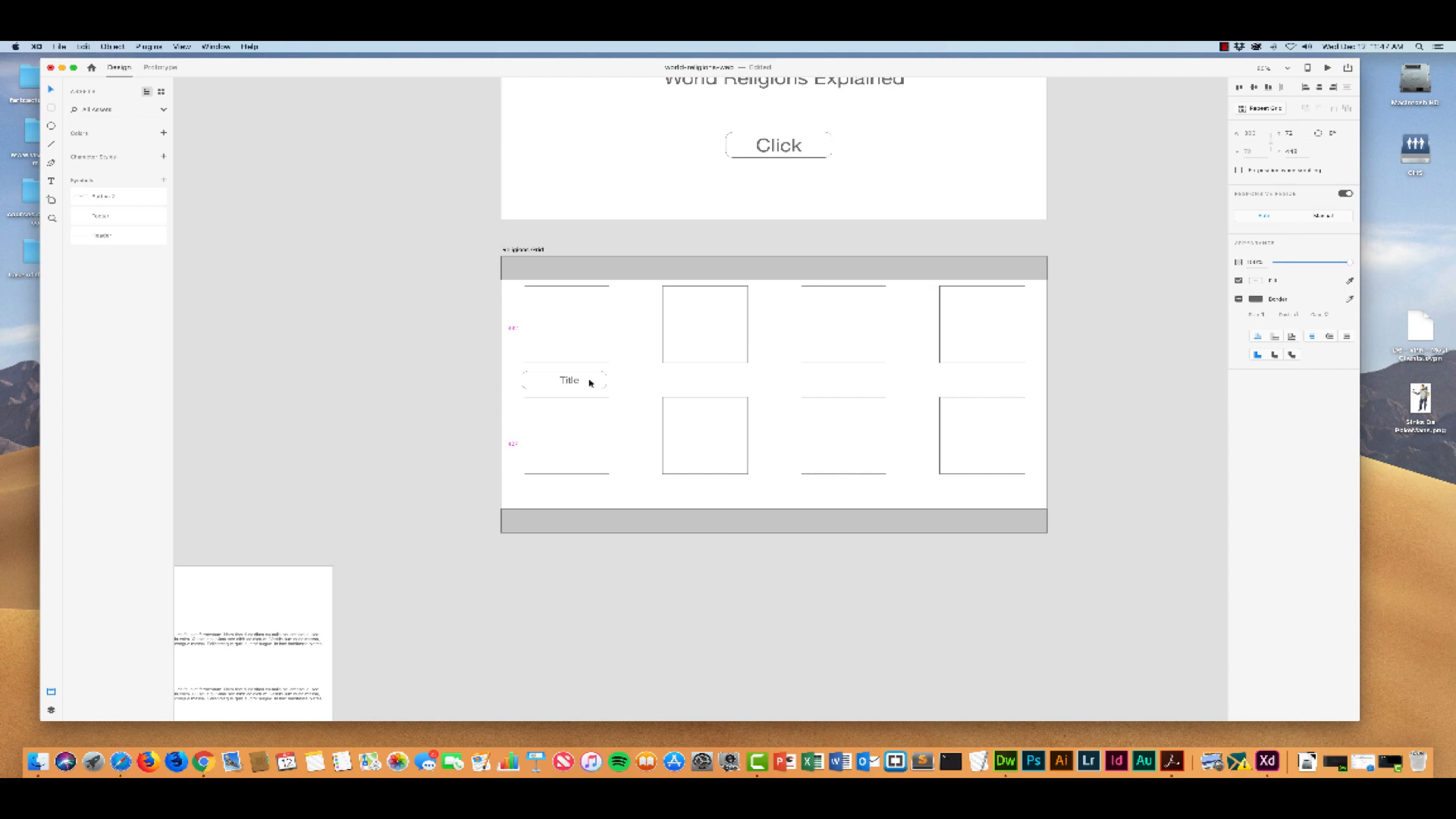
drag(590, 382, 593, 383)
double_click(572, 380)
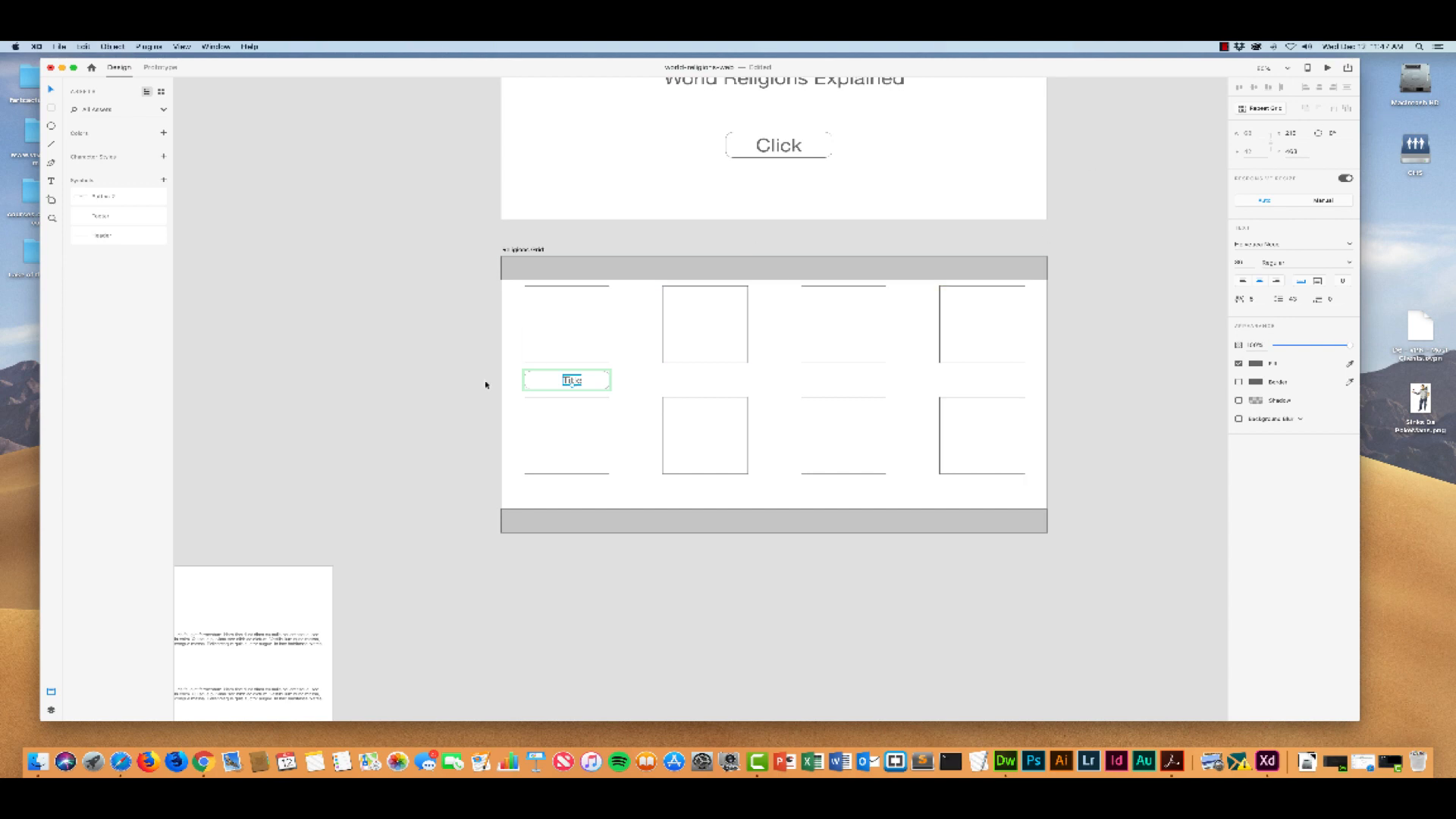
drag(568, 382, 561, 382)
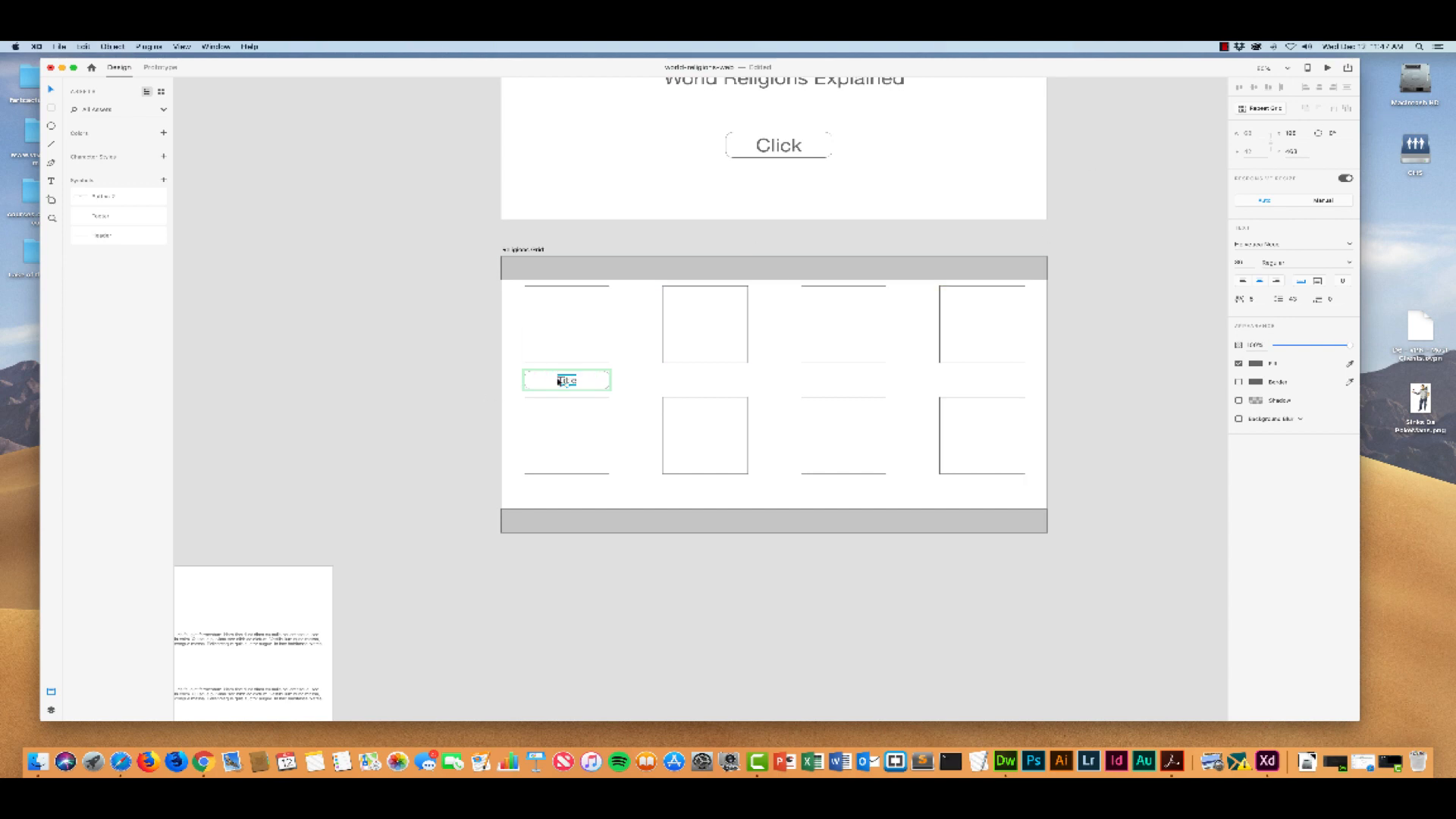
click(632, 381)
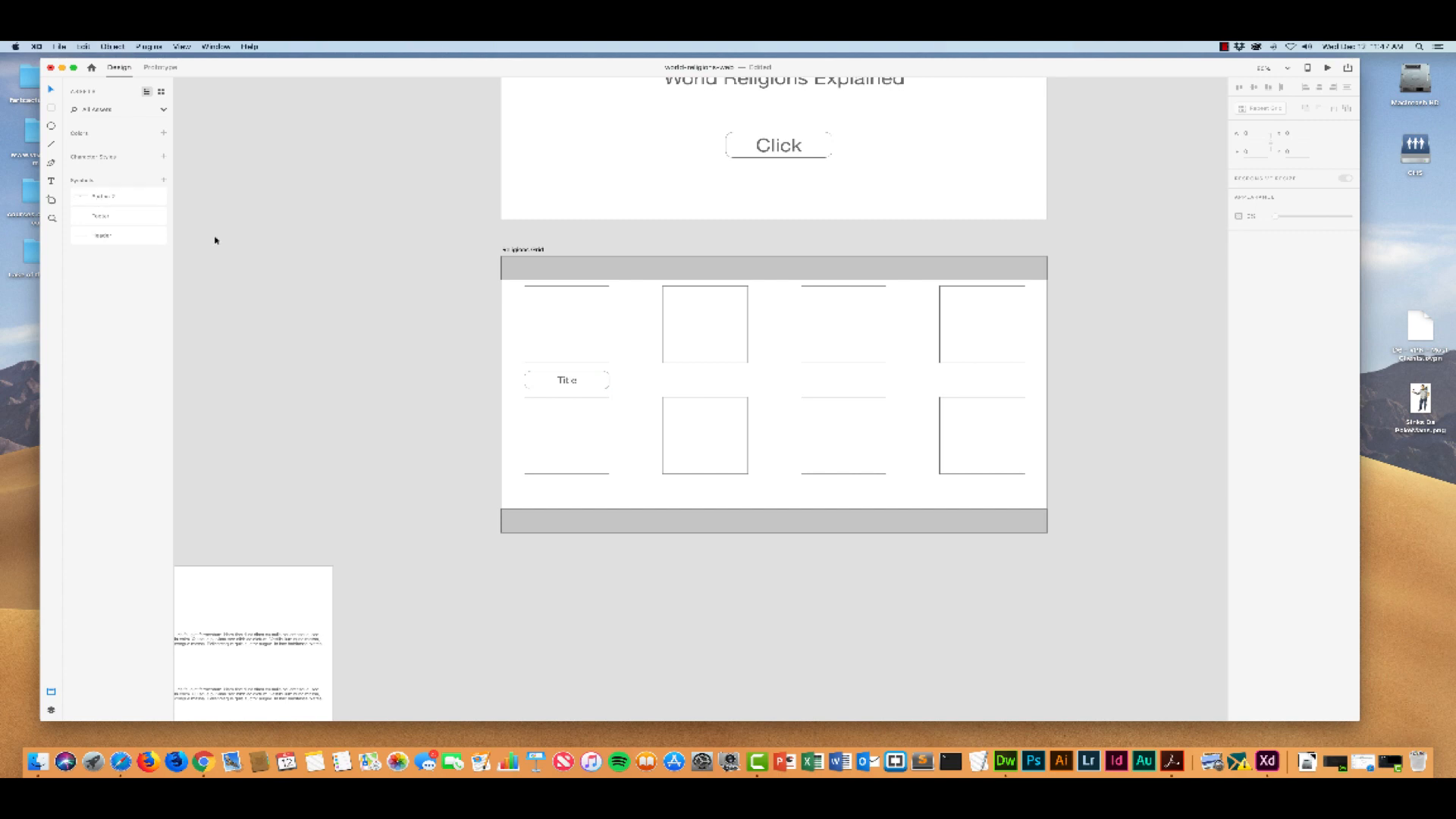
Turn the Title symbol into a repeat grid of four titles across, spaced to match the columns of boxes
click(587, 381)
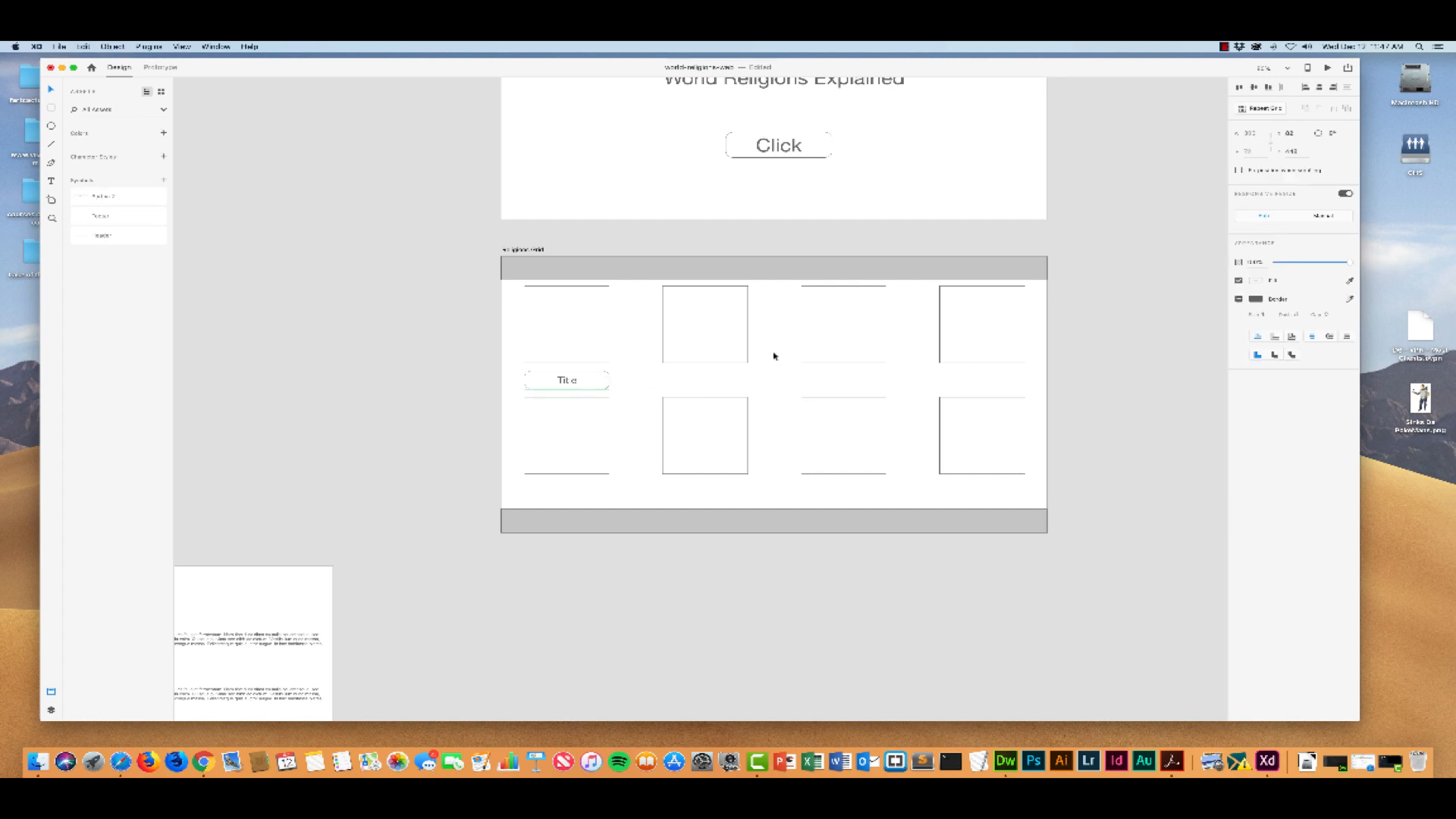
click(1262, 110)
drag(611, 381, 881, 381)
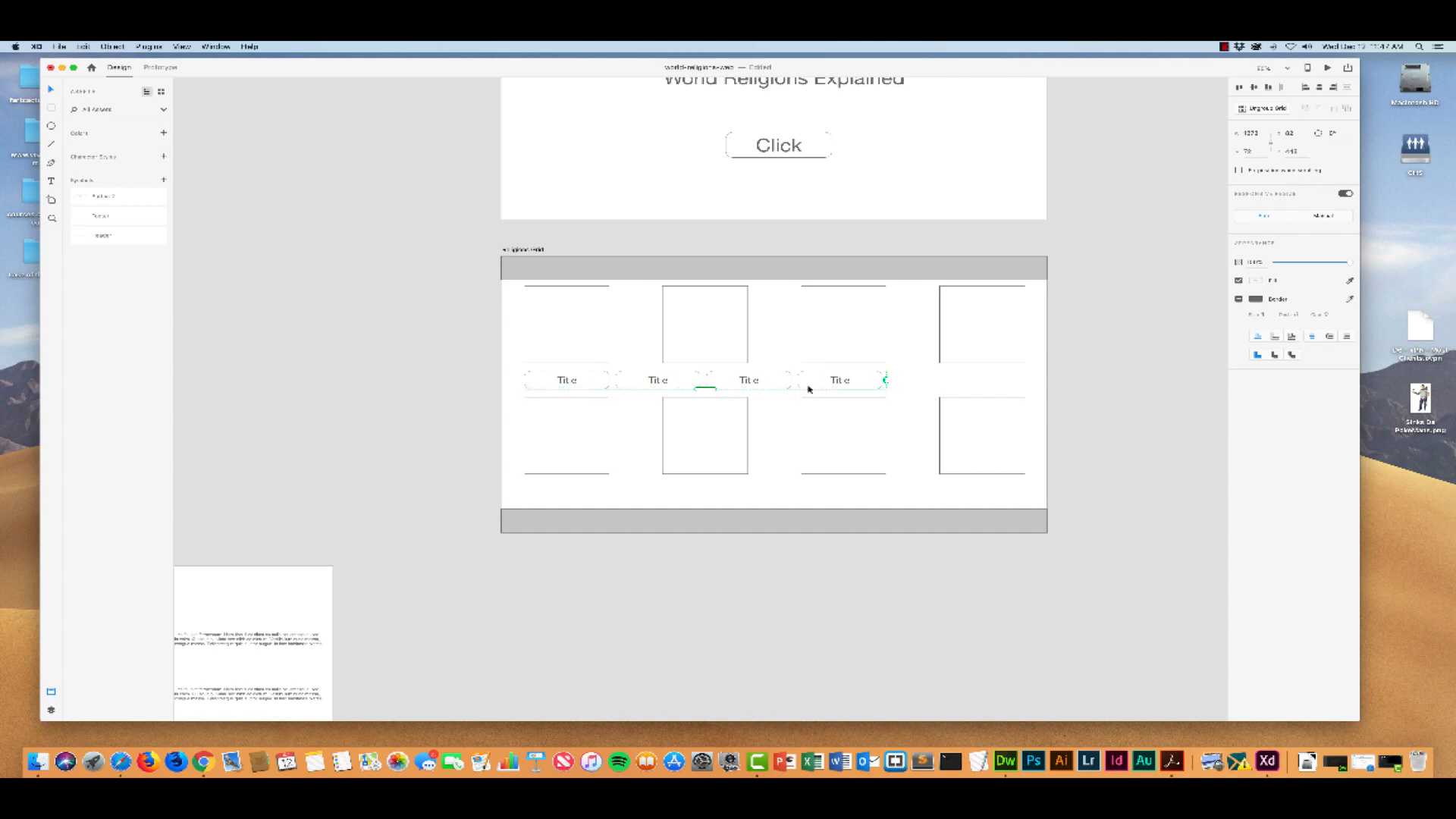
drag(615, 381, 662, 381)
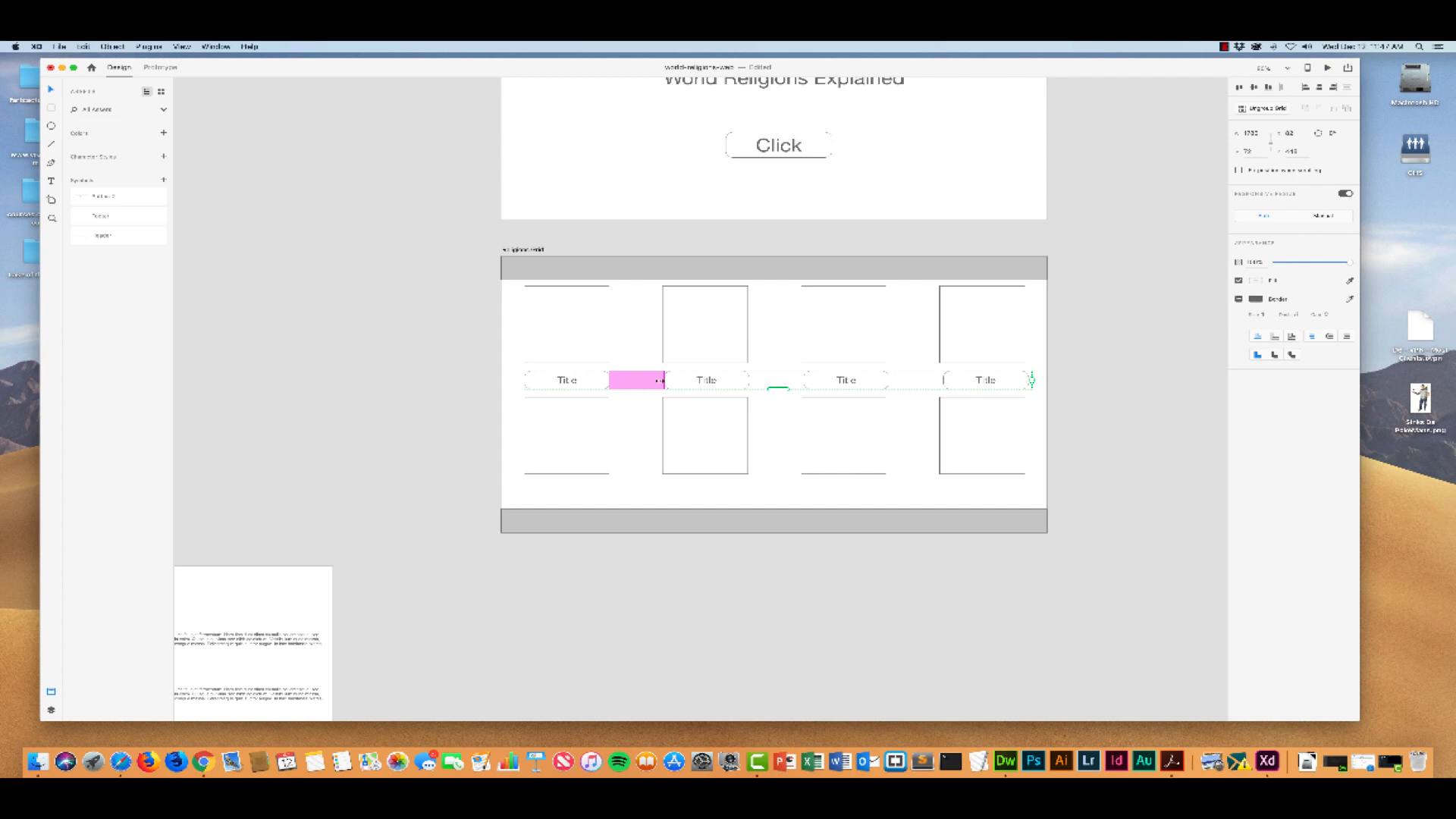
Line the title grid up with the first cell and fine-tune its column gaps so each title sits under its box
click(1319, 88)
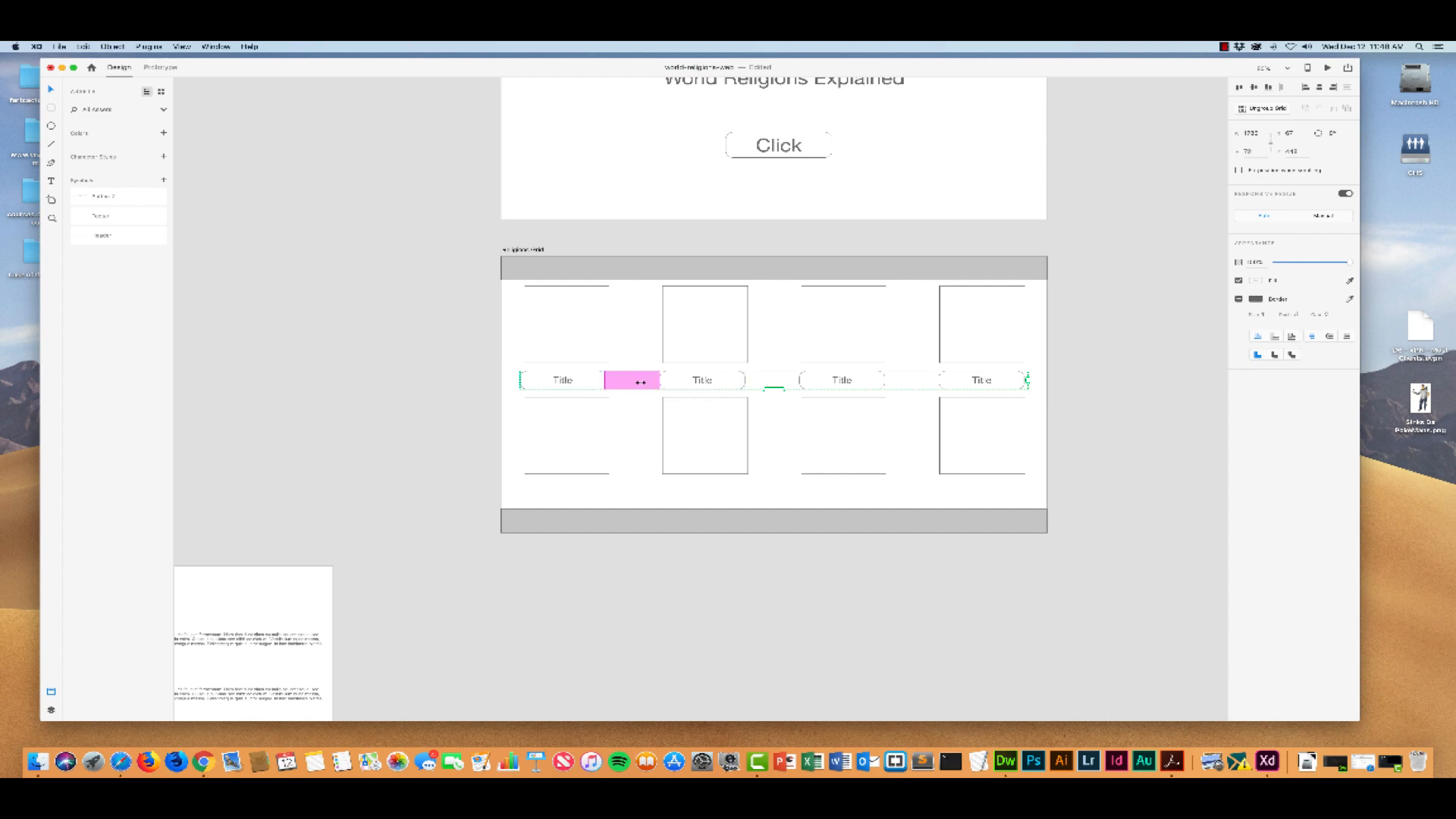
drag(640, 383, 640, 383)
drag(538, 383, 542, 383)
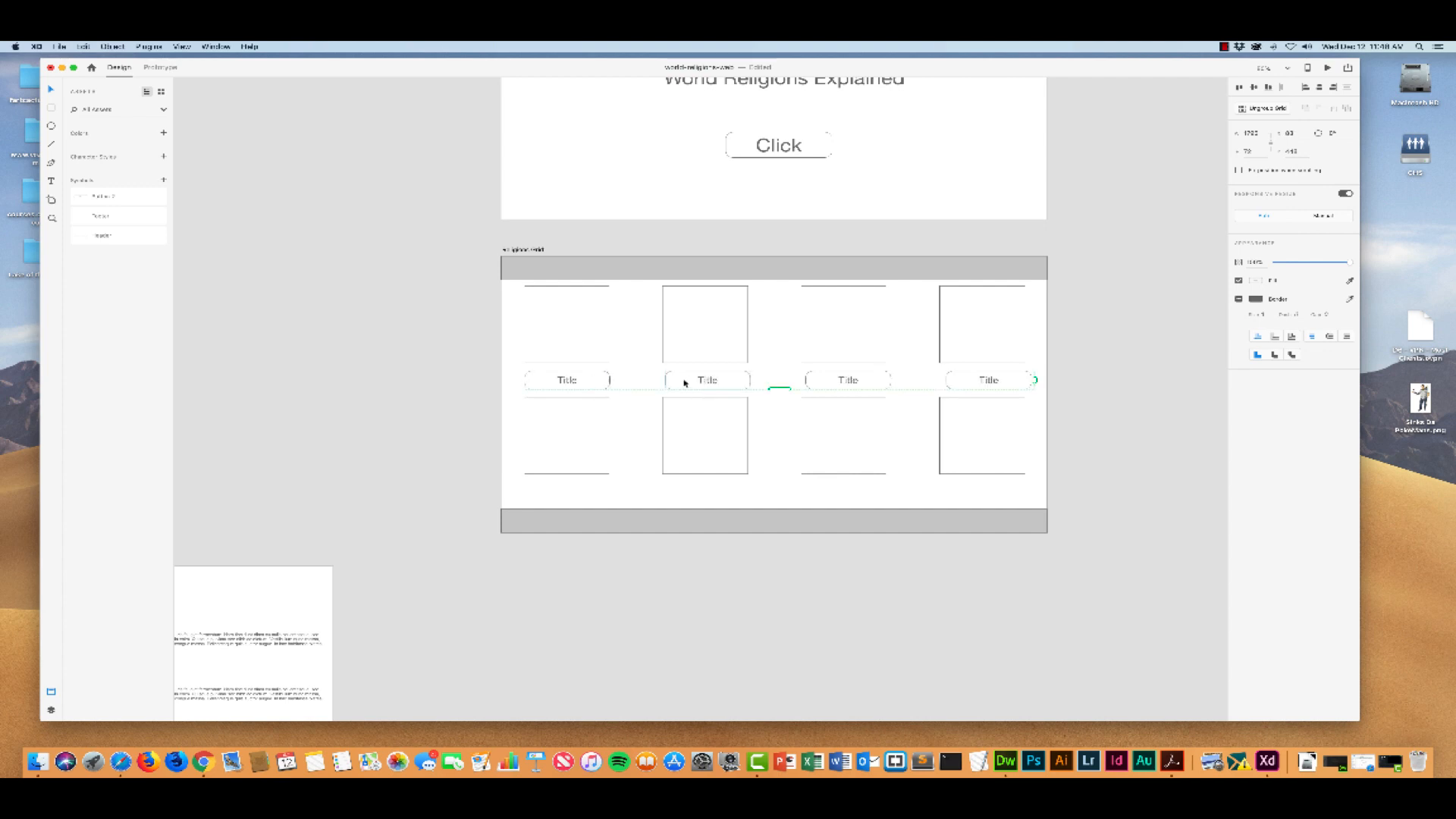
drag(653, 380, 653, 380)
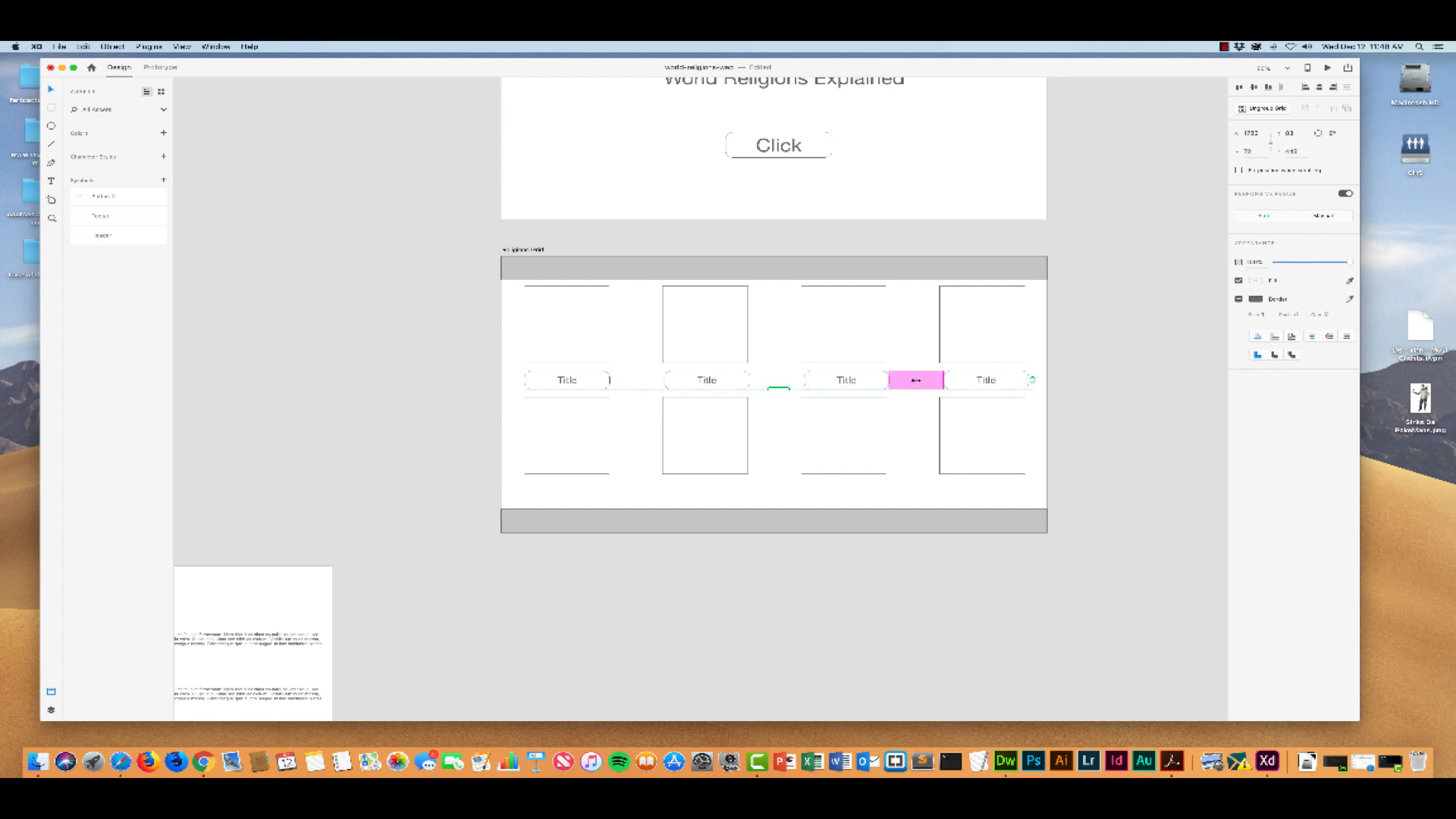
drag(916, 380, 913, 380)
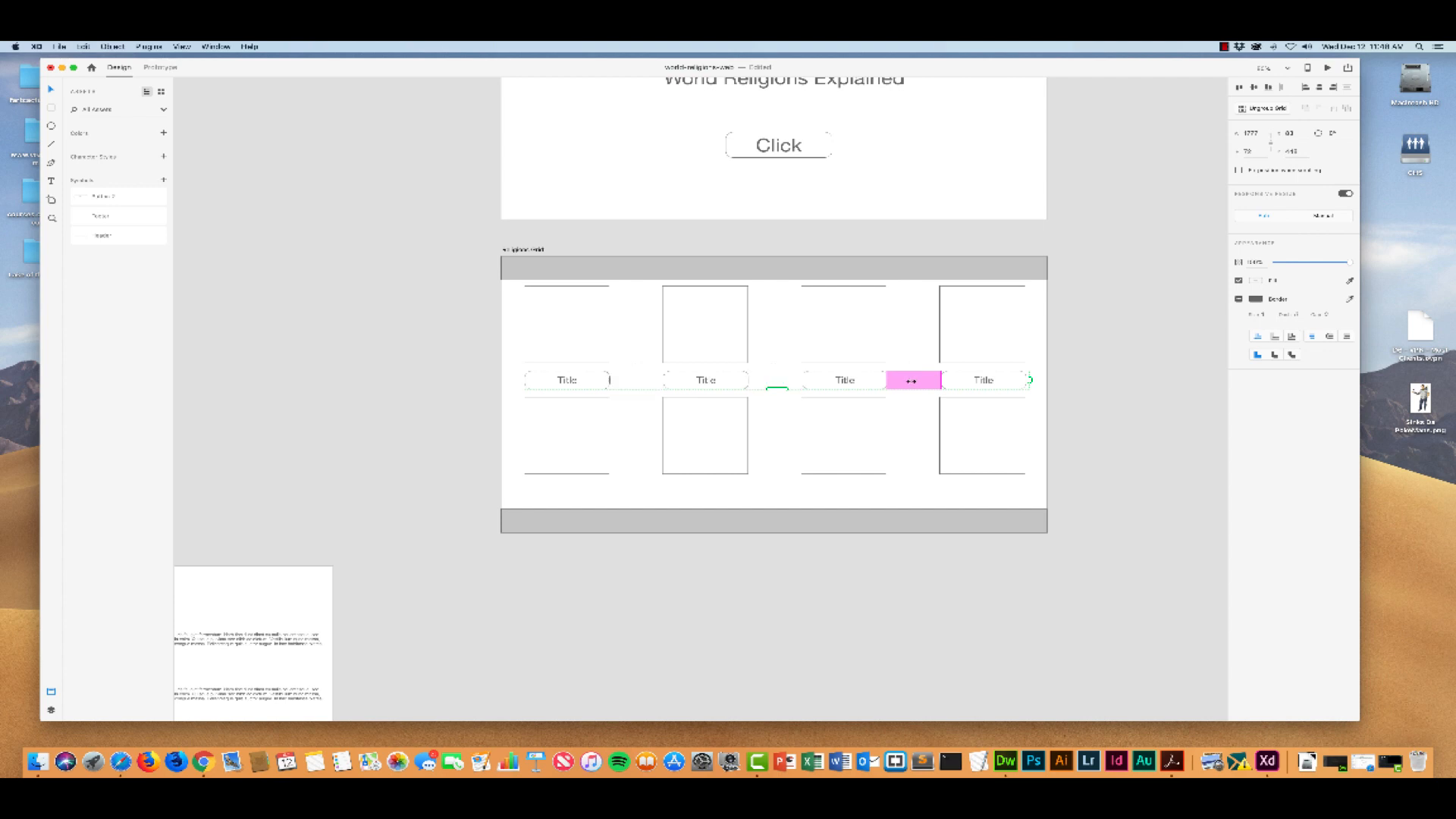
click(922, 331)
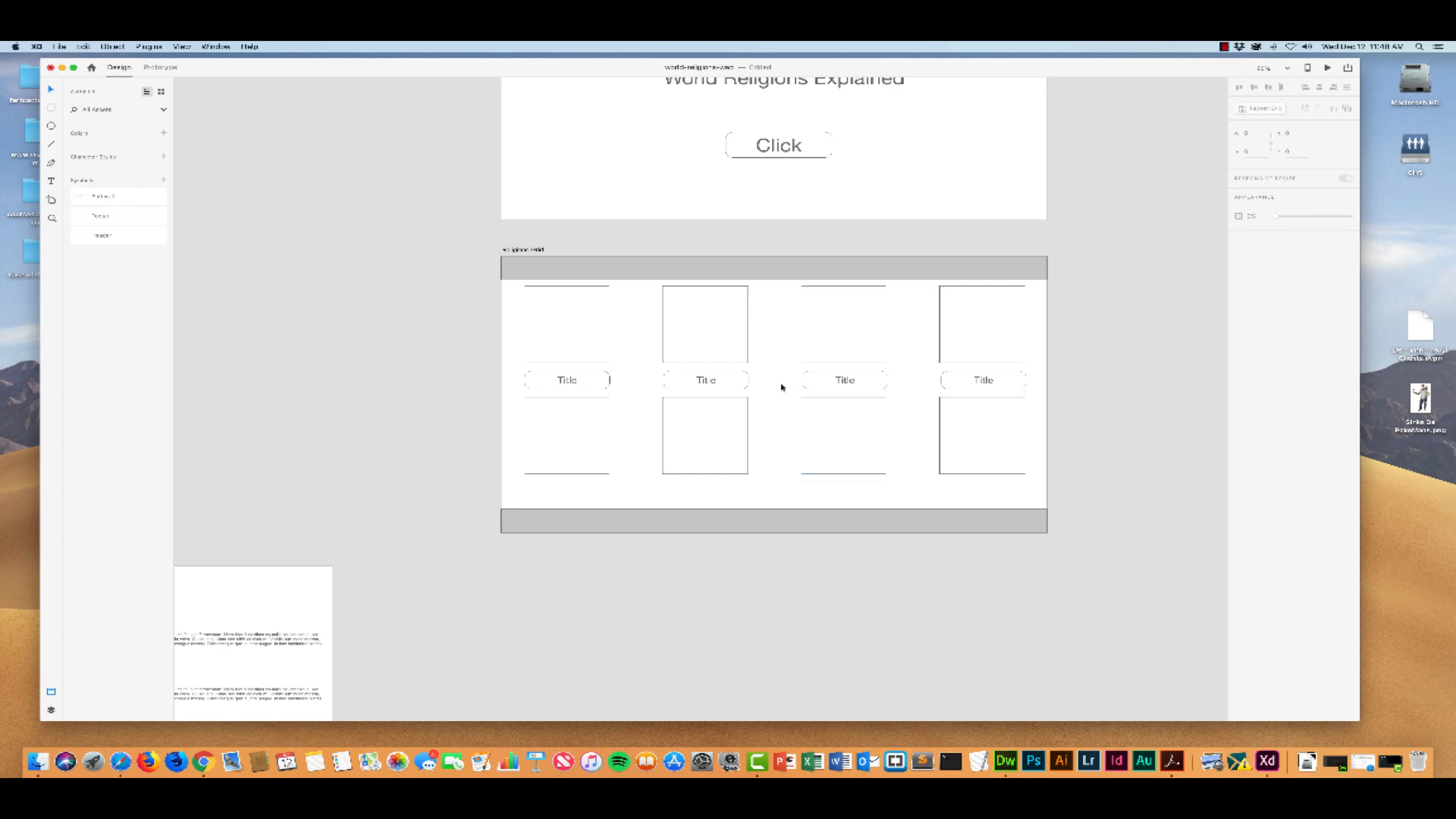
Extend the title grid down to a second row and widen its row gap to place those titles beneath the second-row boxes
click(737, 384)
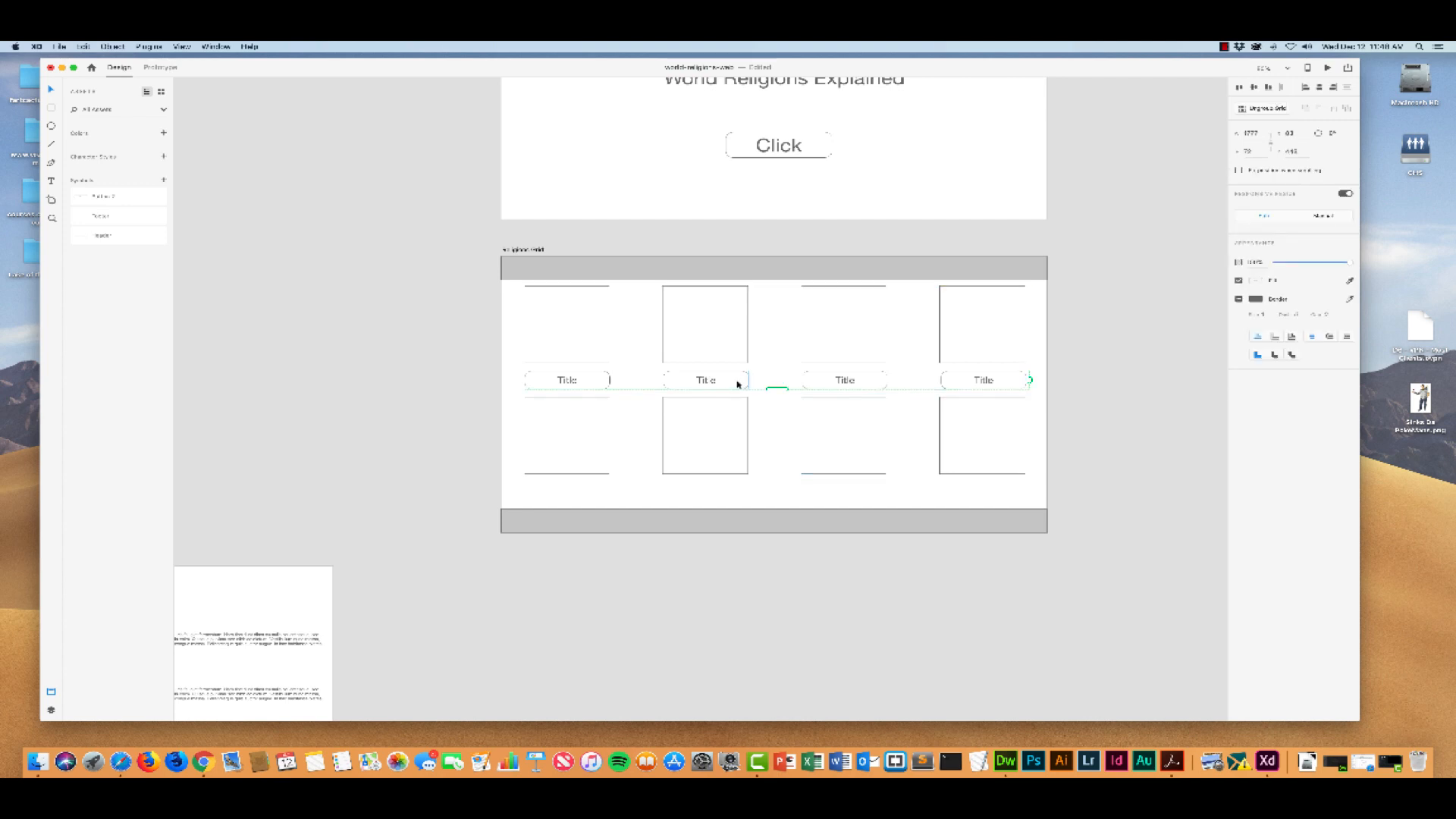
drag(777, 389, 775, 415)
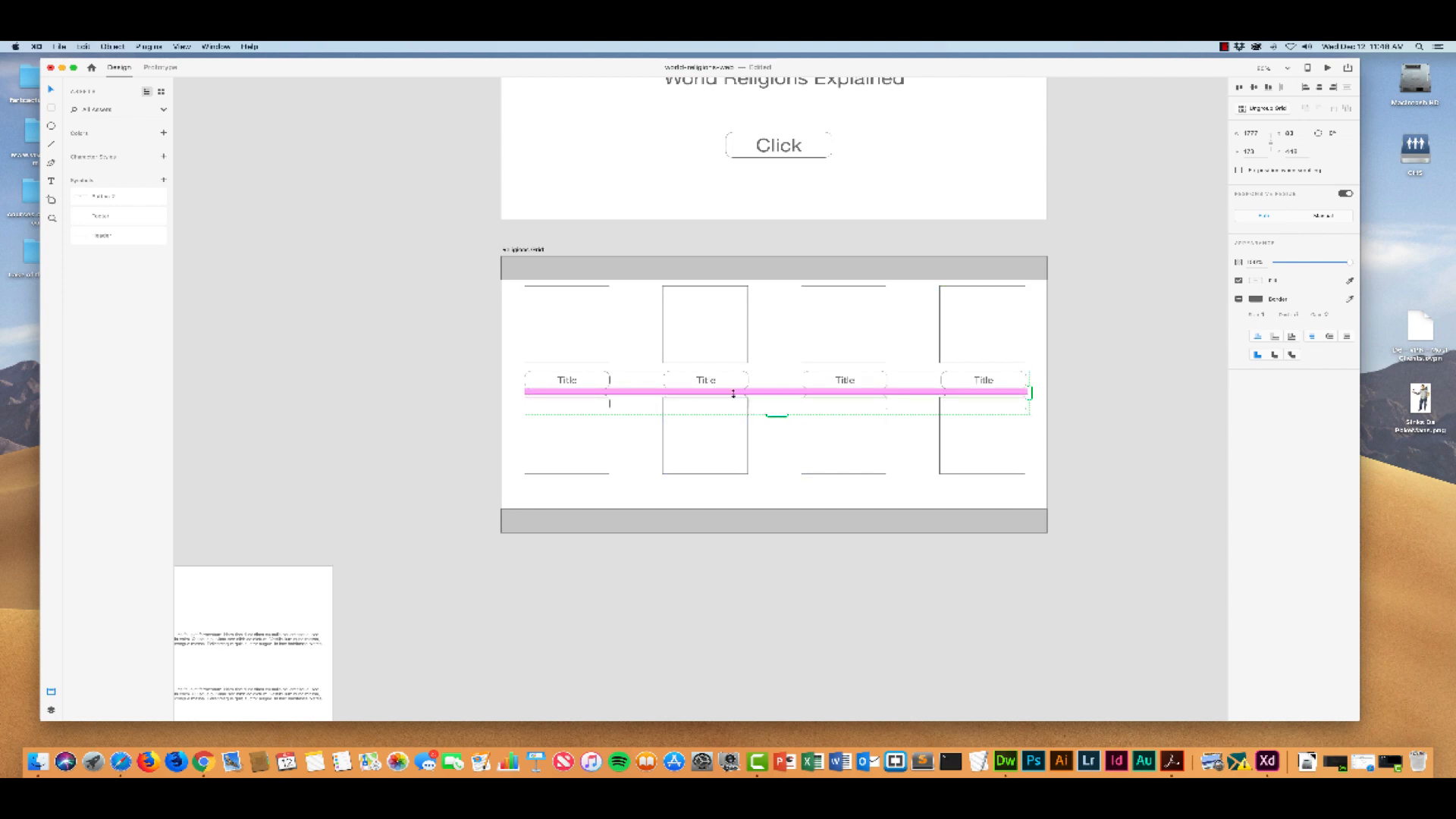
drag(731, 393, 732, 481)
click(1041, 415)
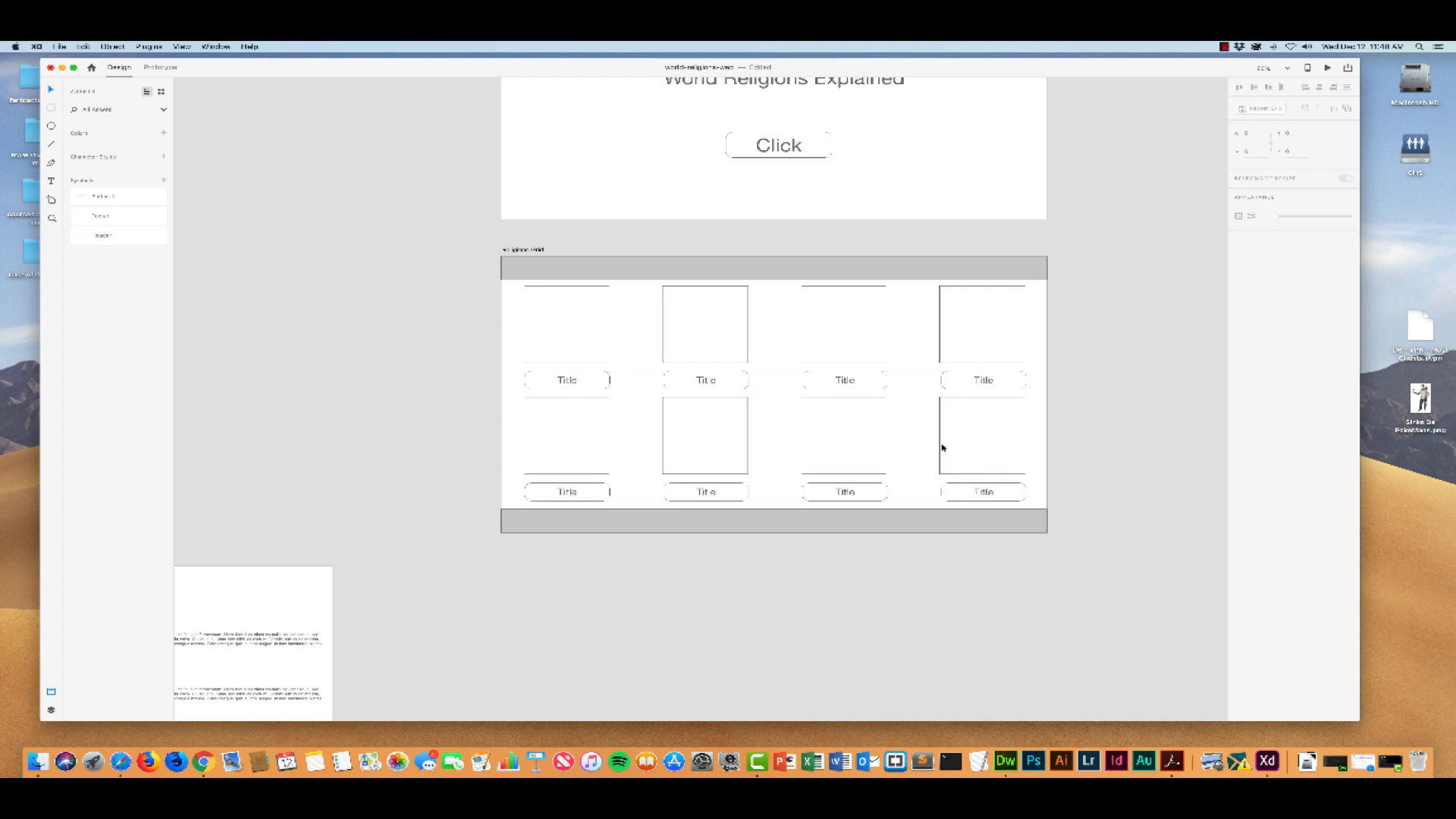
Tighten the column gaps of the two-row title grid to align its titles with the boxes above
click(678, 381)
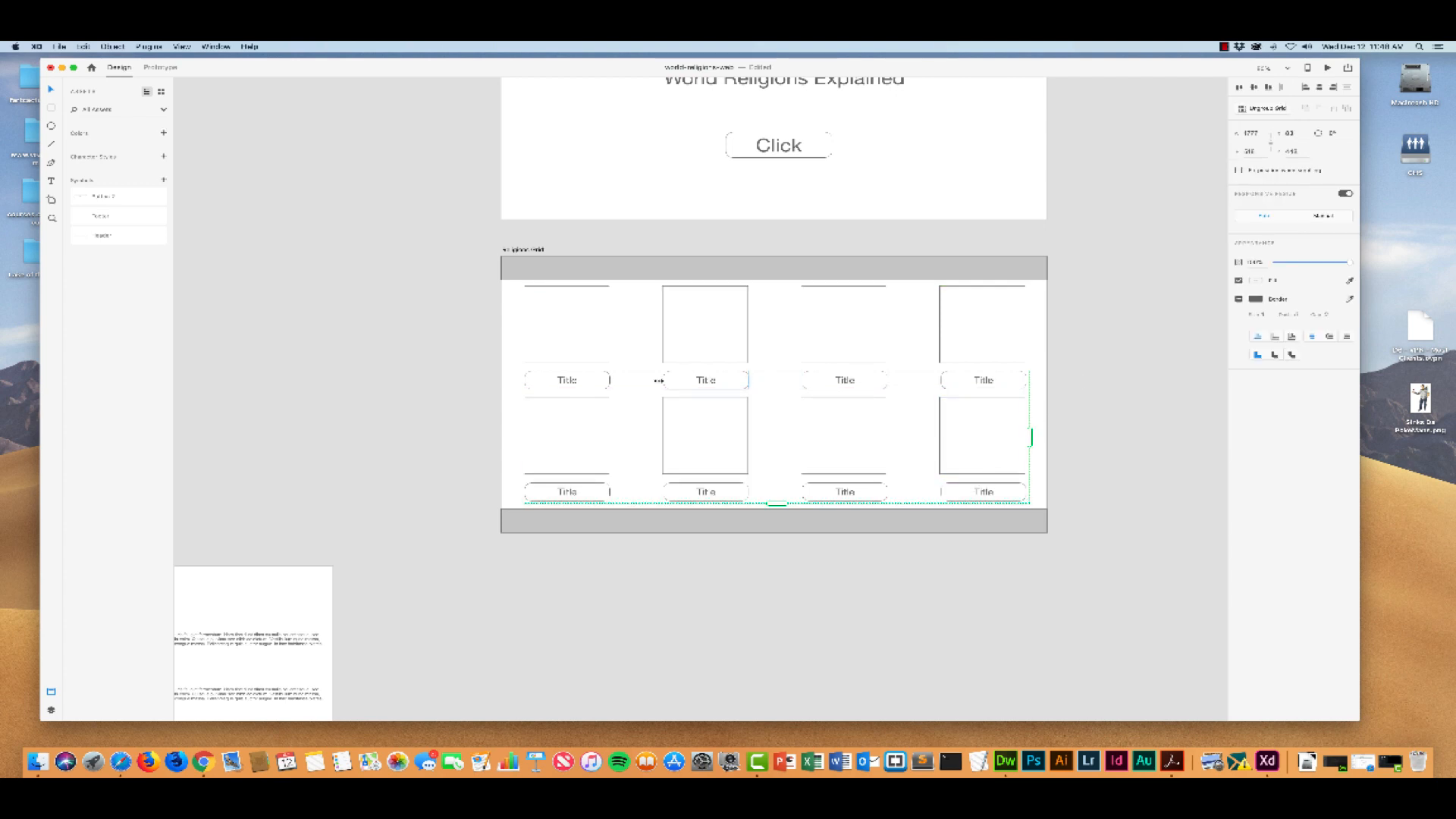
drag(641, 381, 641, 381)
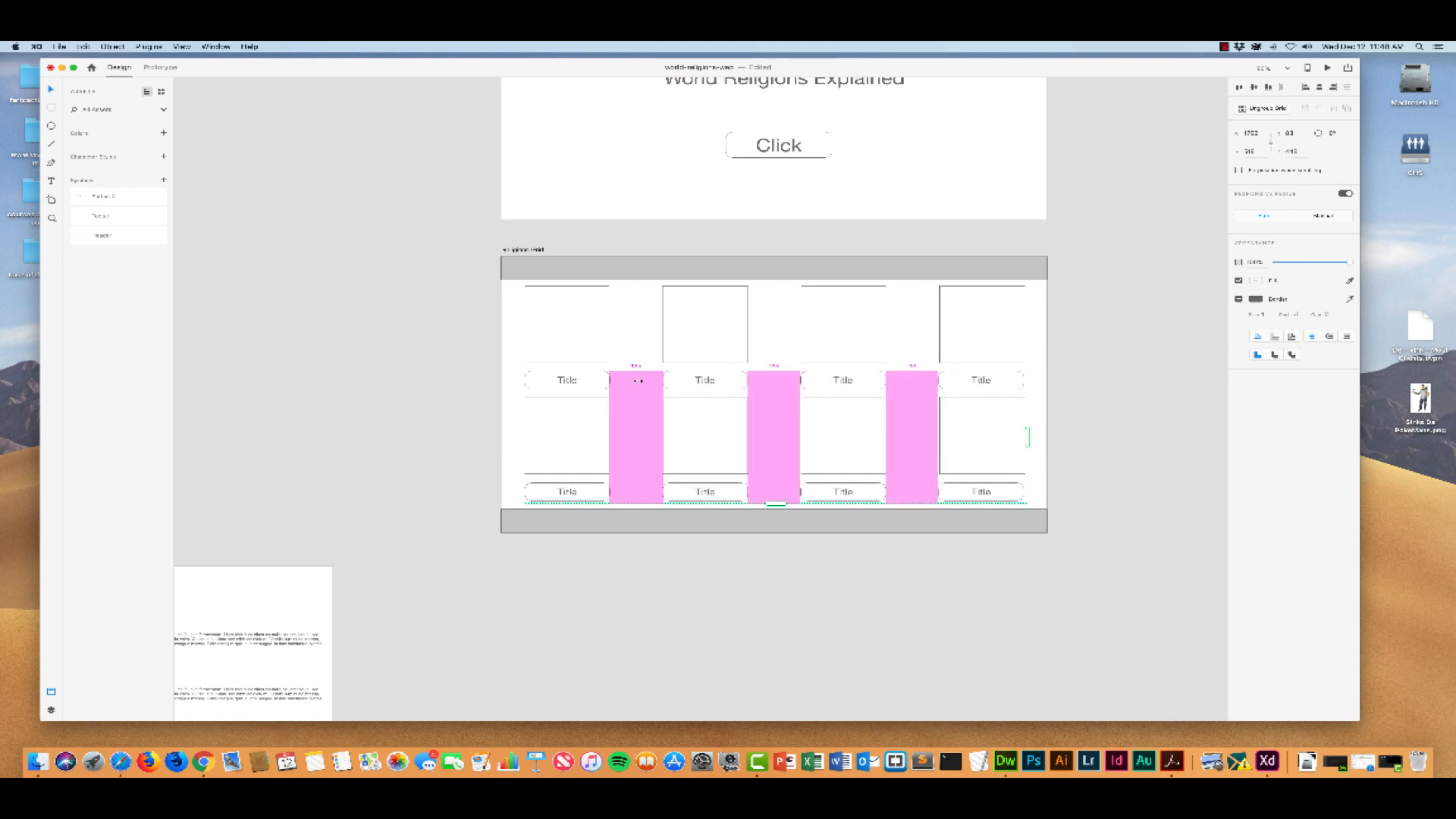
click(1050, 458)
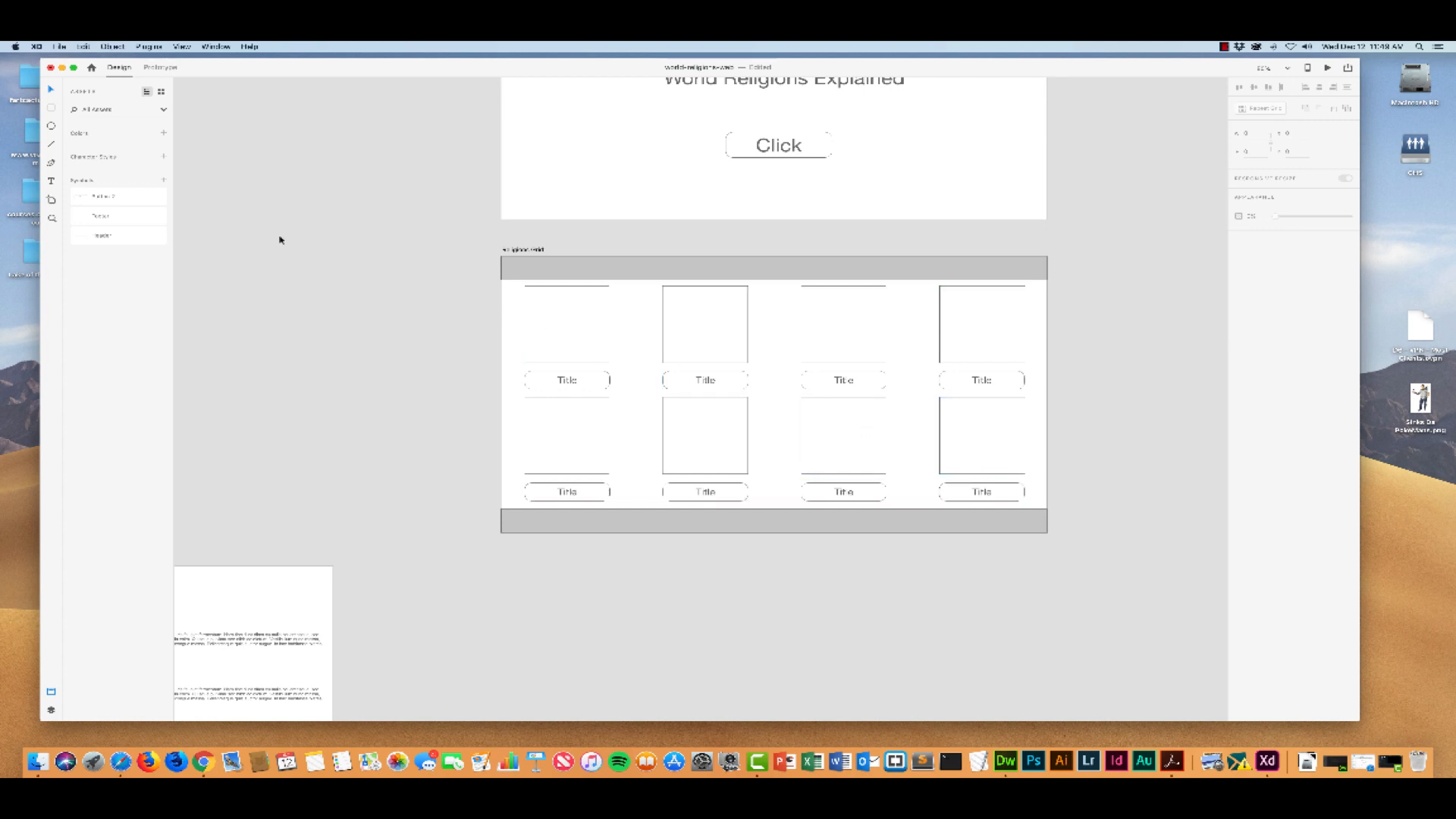
Set the fill of the Title symbol's rounded box to #C0C0C0 so it applies to every title
click(592, 379)
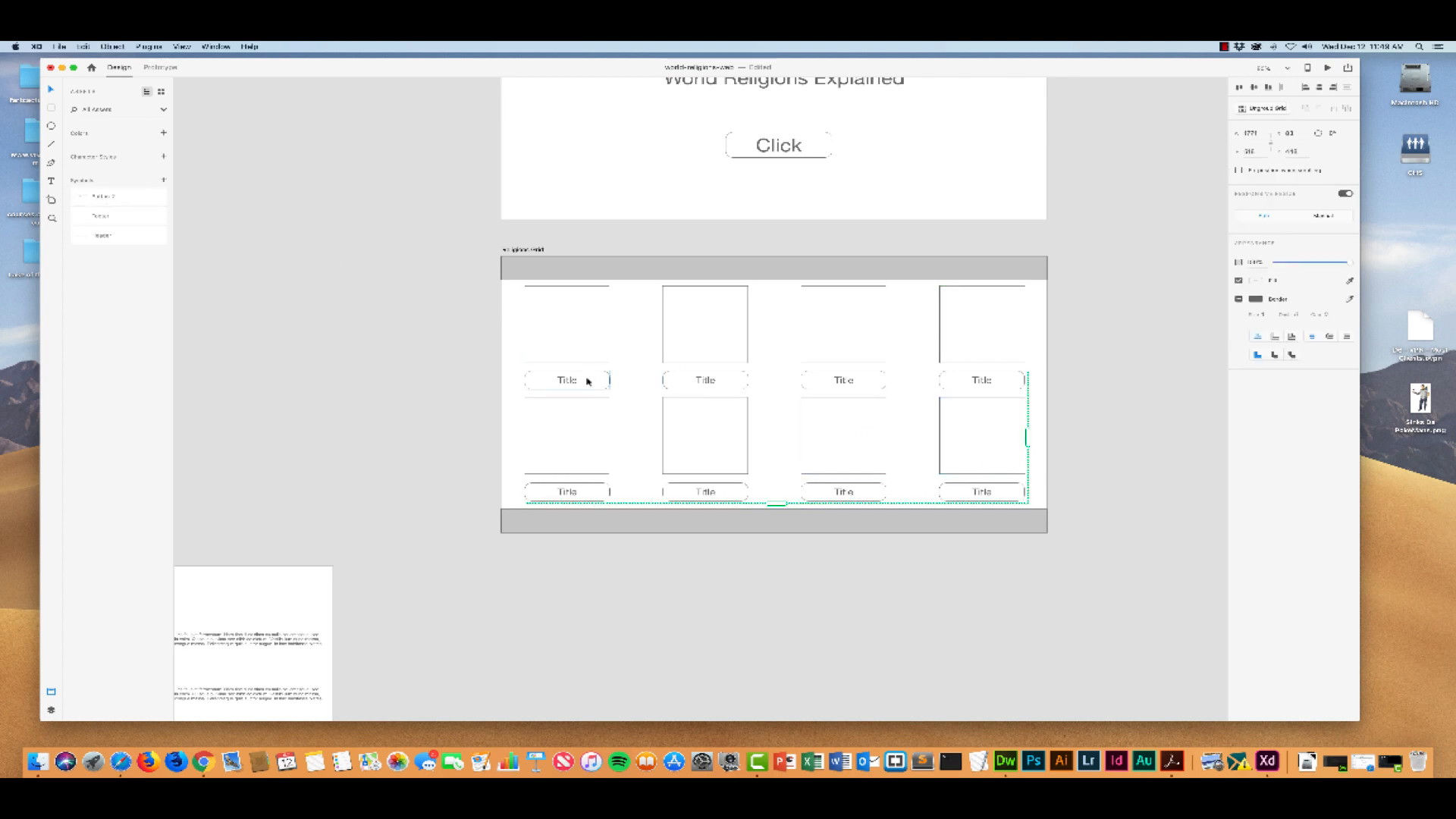
double_click(588, 381)
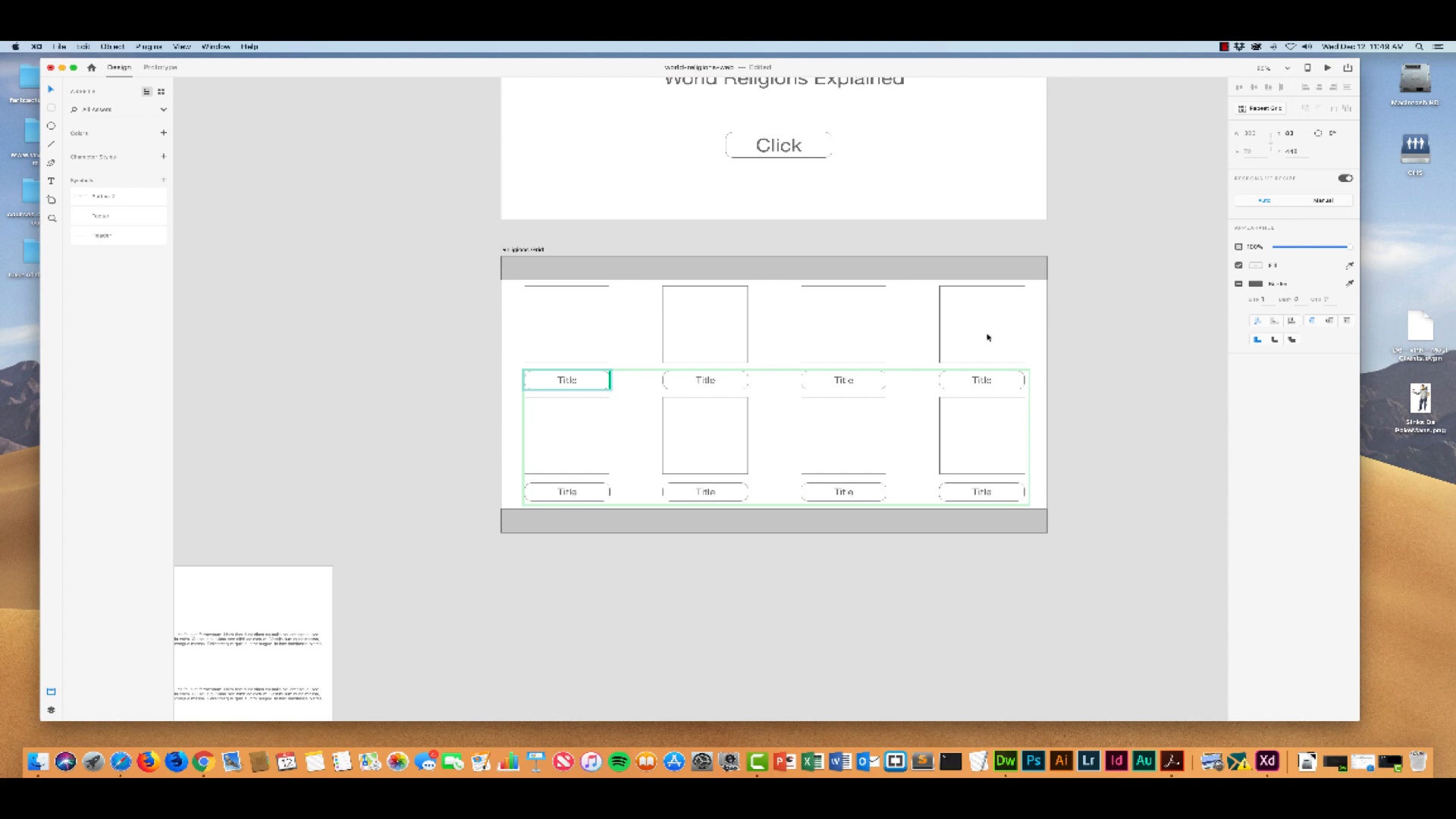
click(1256, 265)
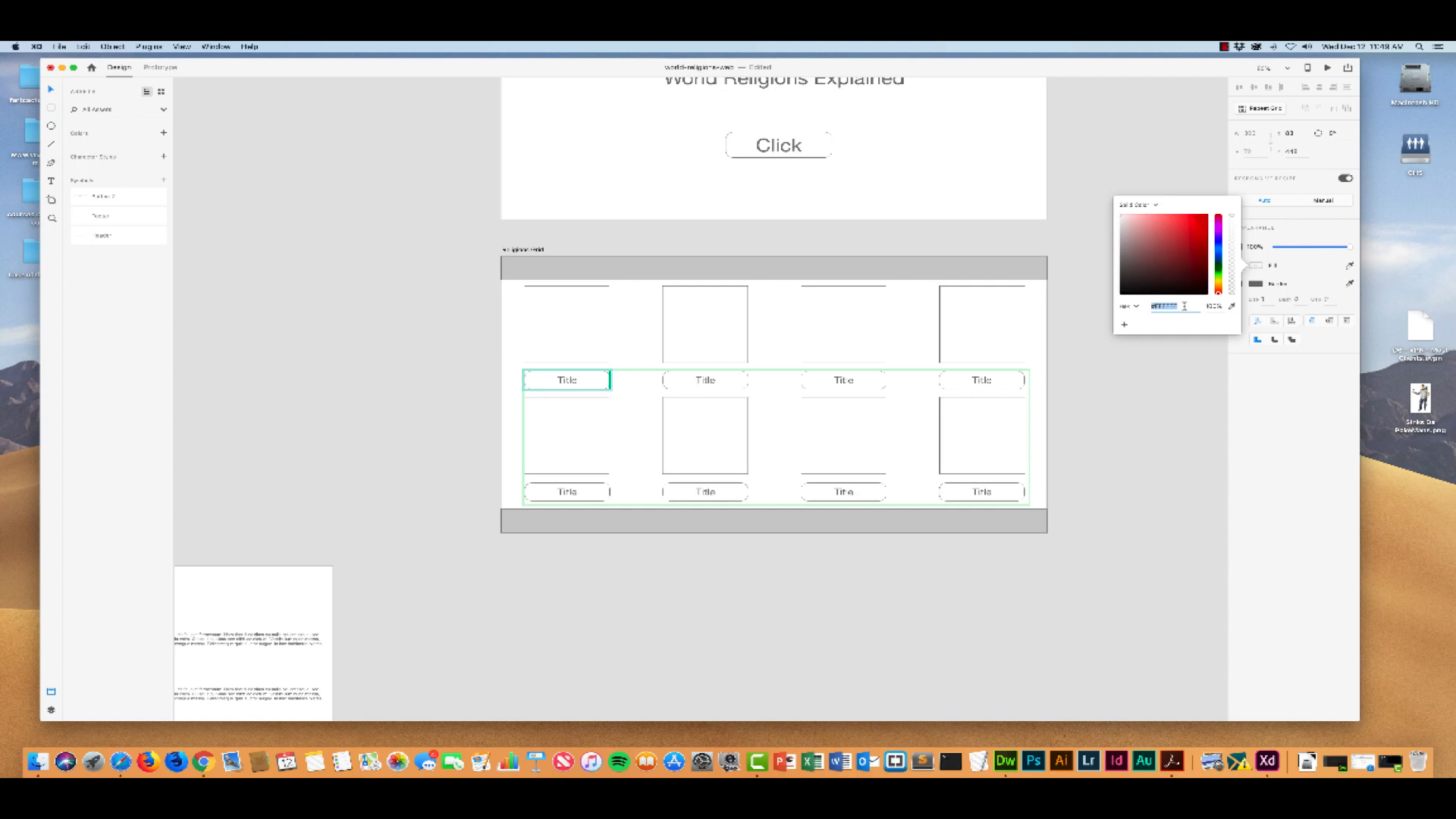
text(#C0C0C0)
key(Return)
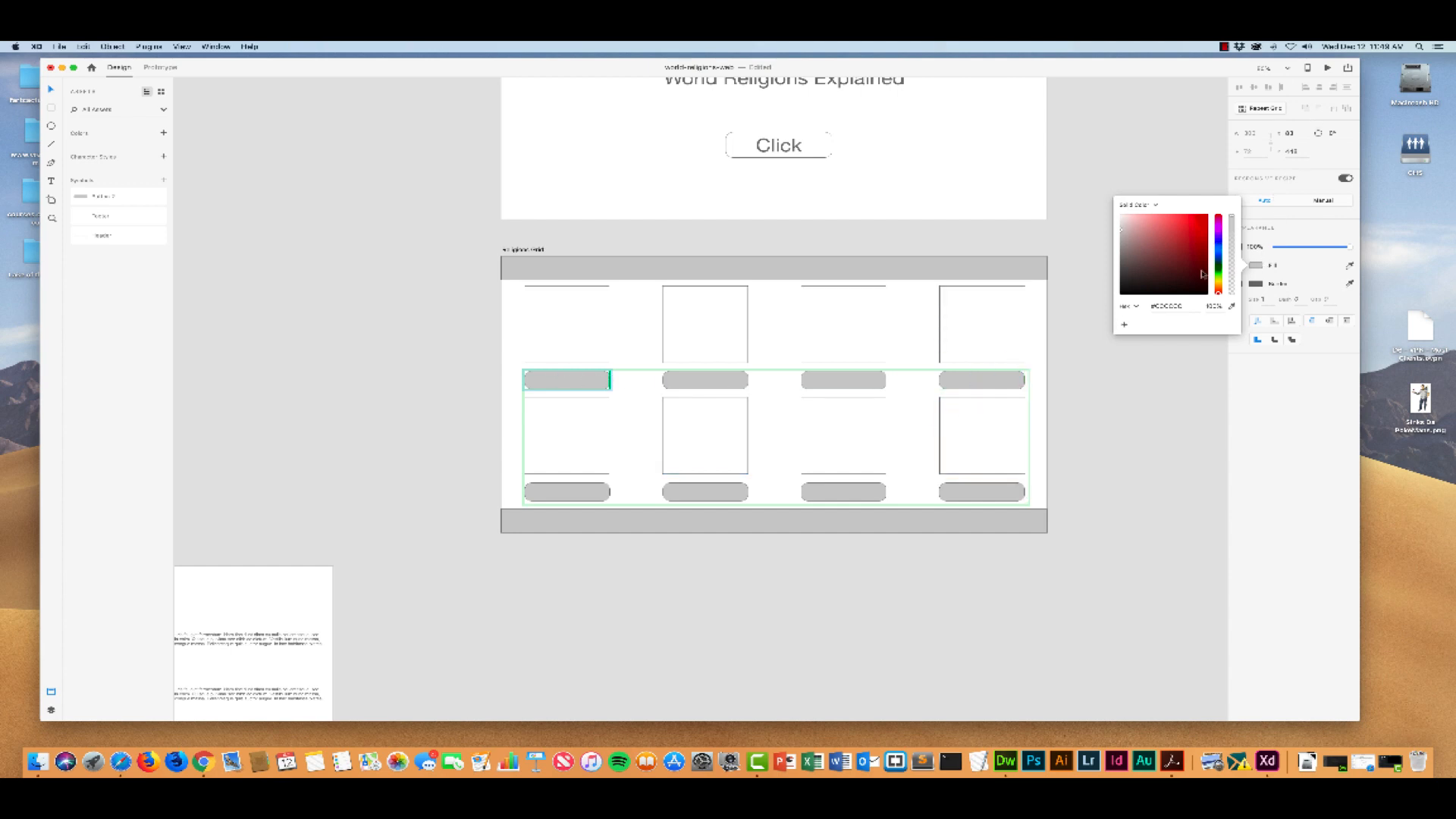
click(997, 383)
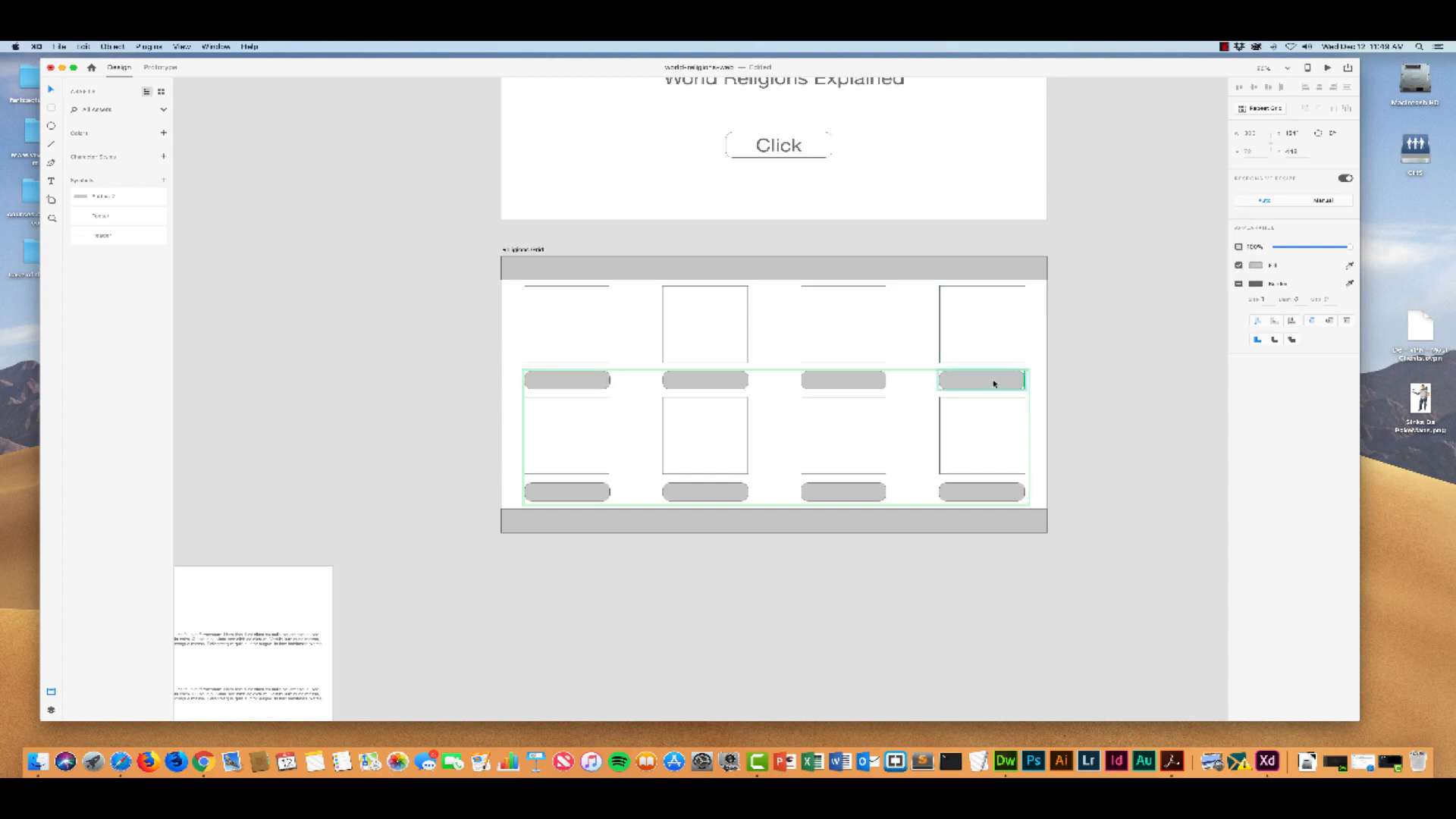
Set the fill of the Title symbol's text to black so every title label reads clearly on its grey button
double_click(593, 378)
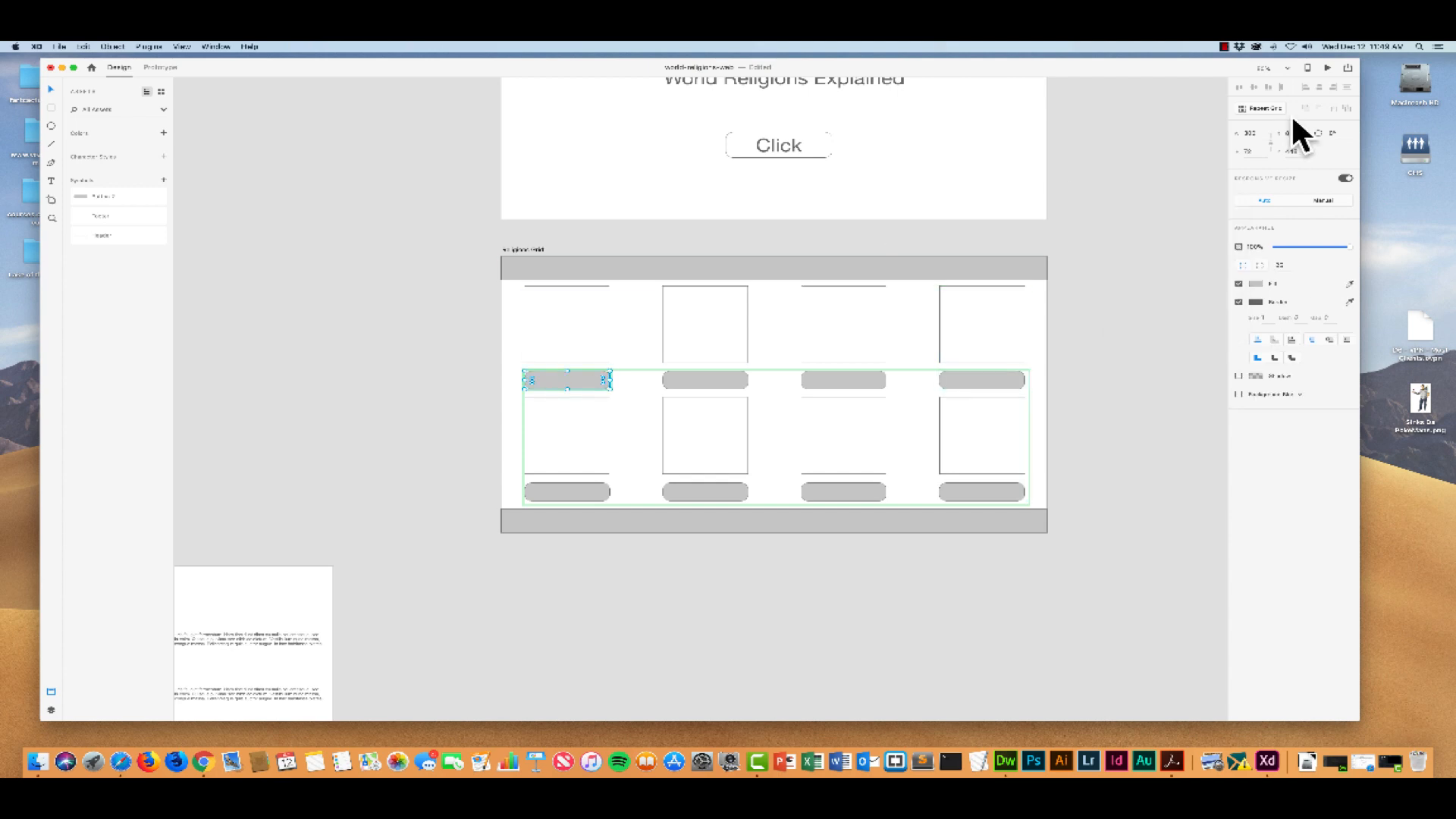
click(566, 380)
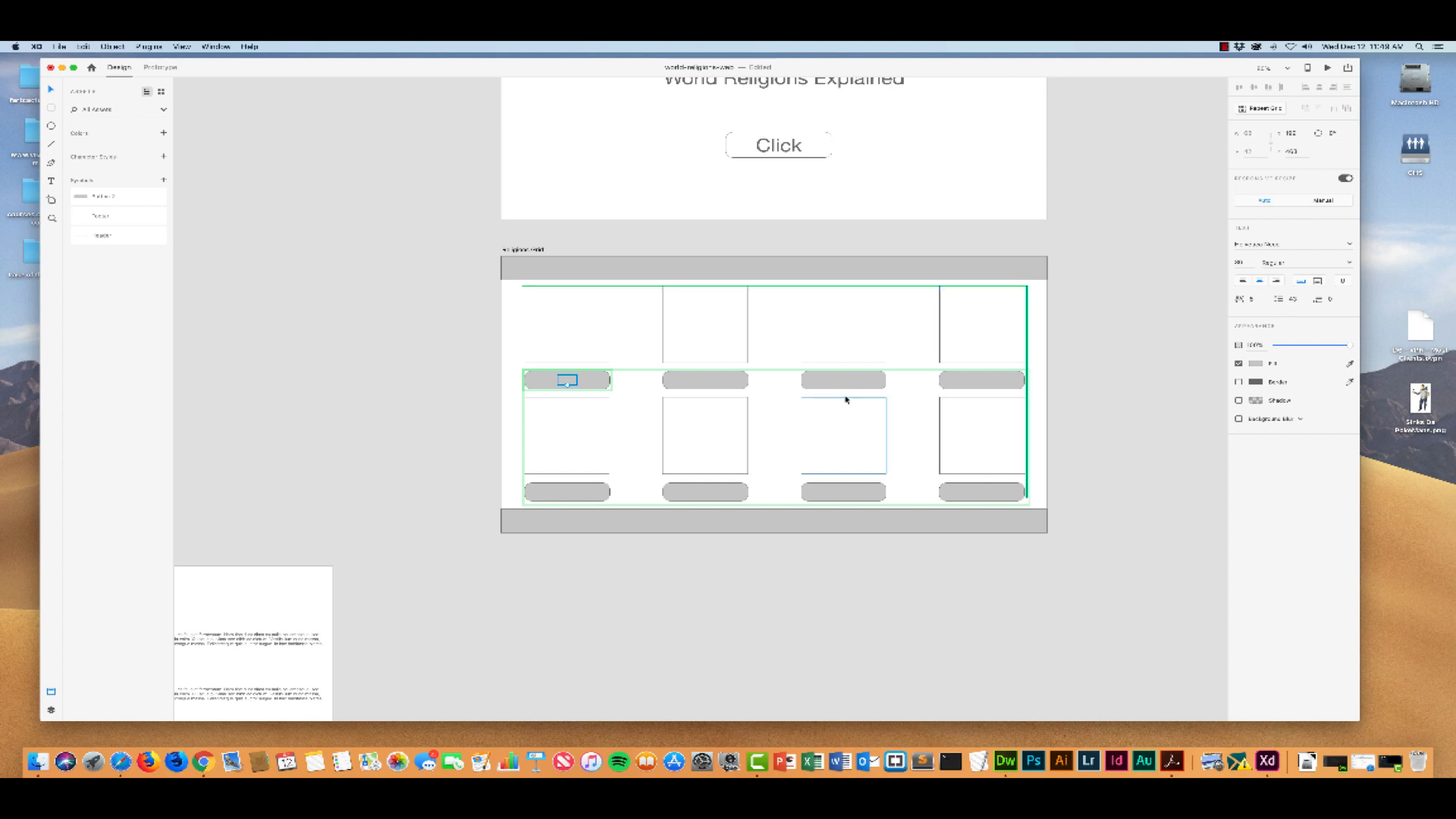
click(606, 381)
click(577, 382)
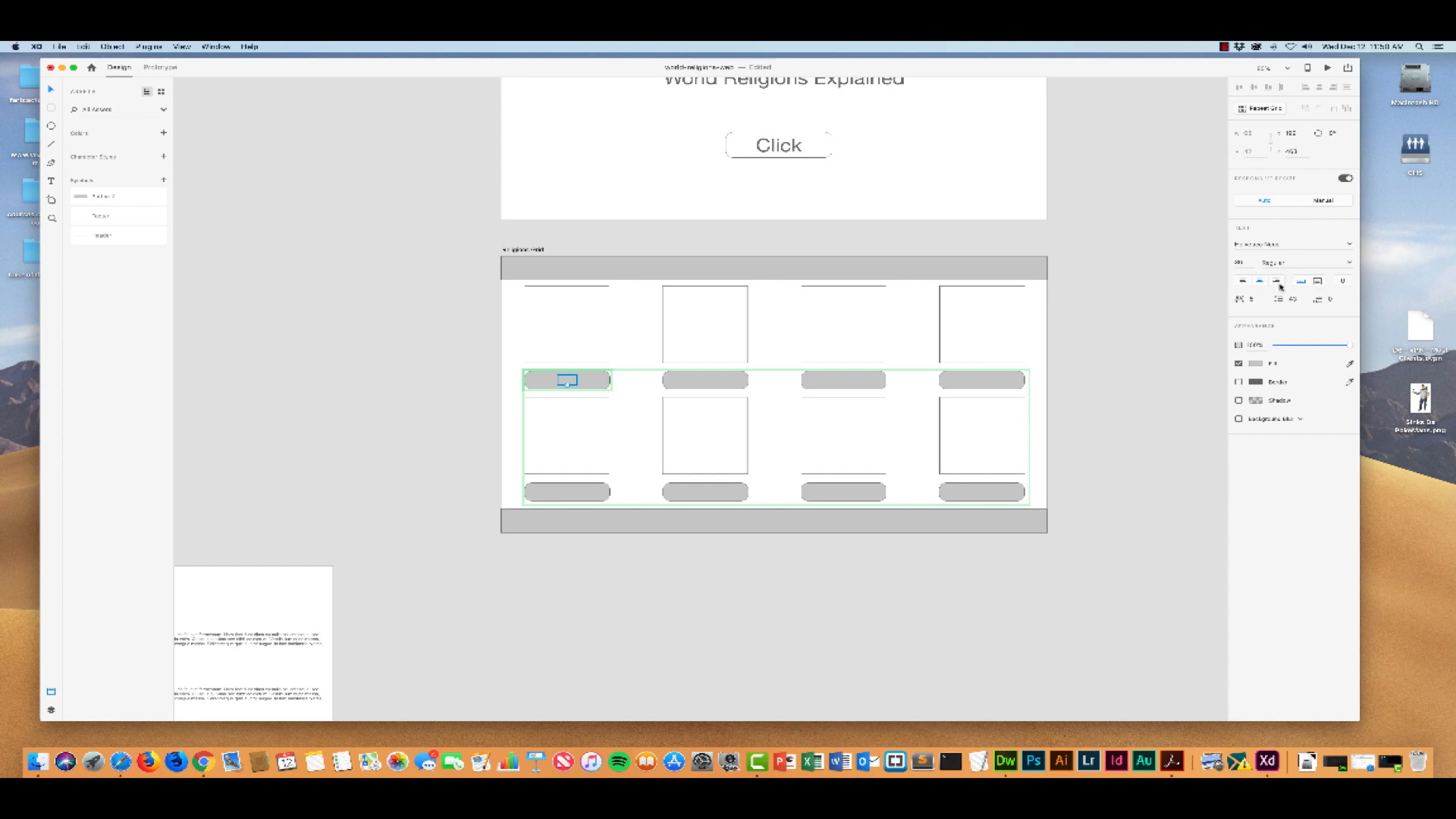
click(1258, 364)
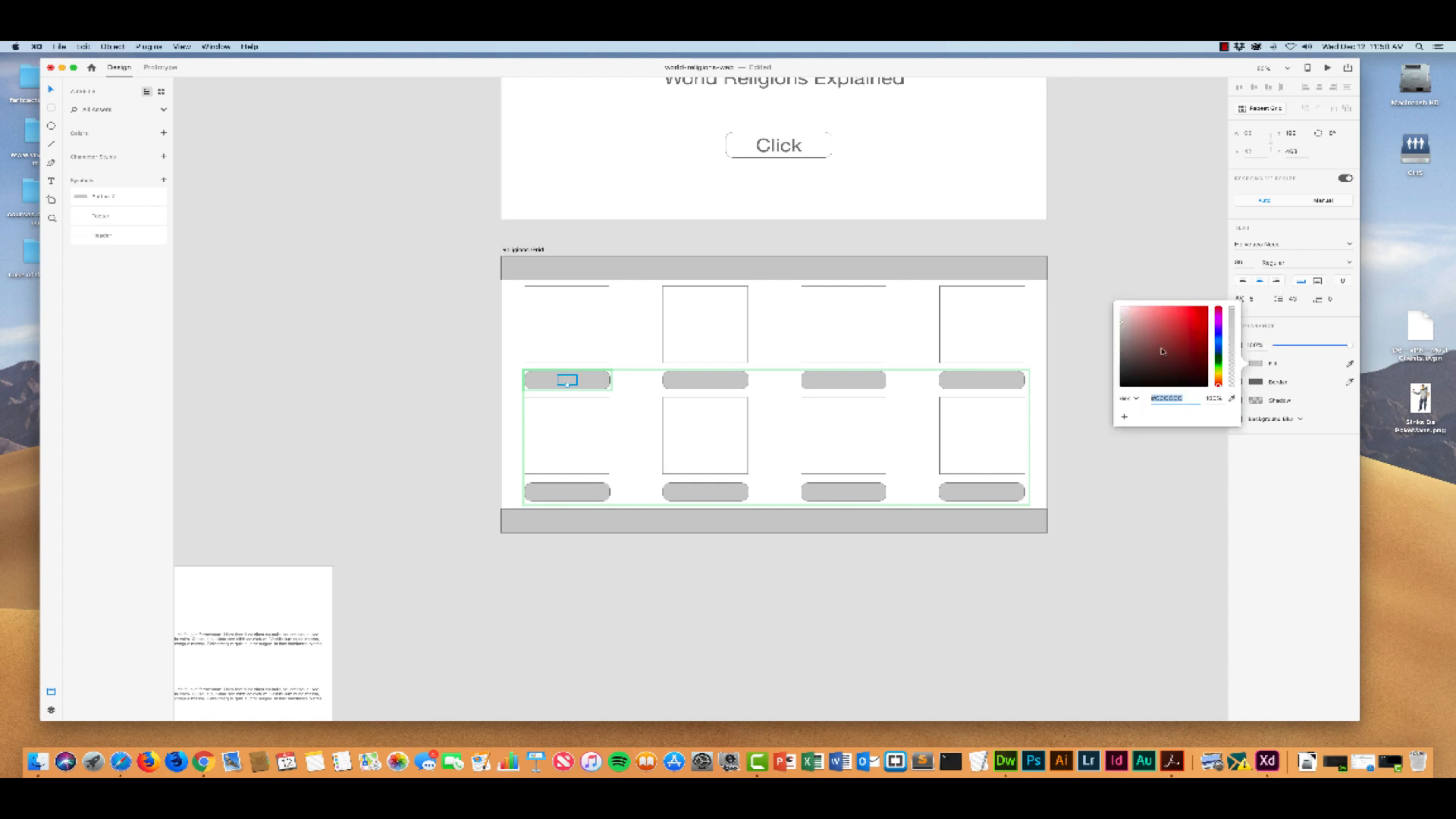
click(1122, 386)
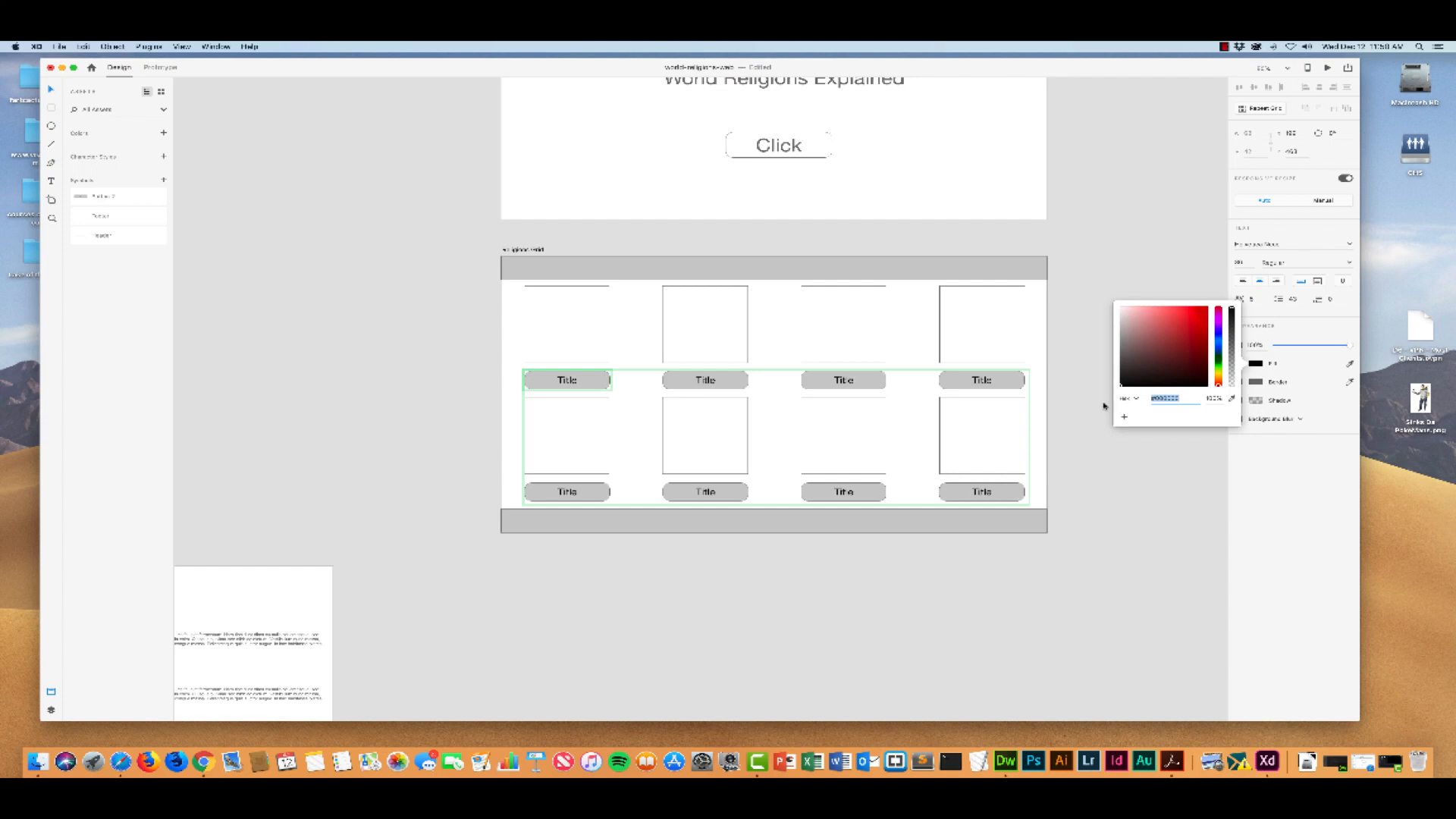
double_click(567, 380)
click(1105, 432)
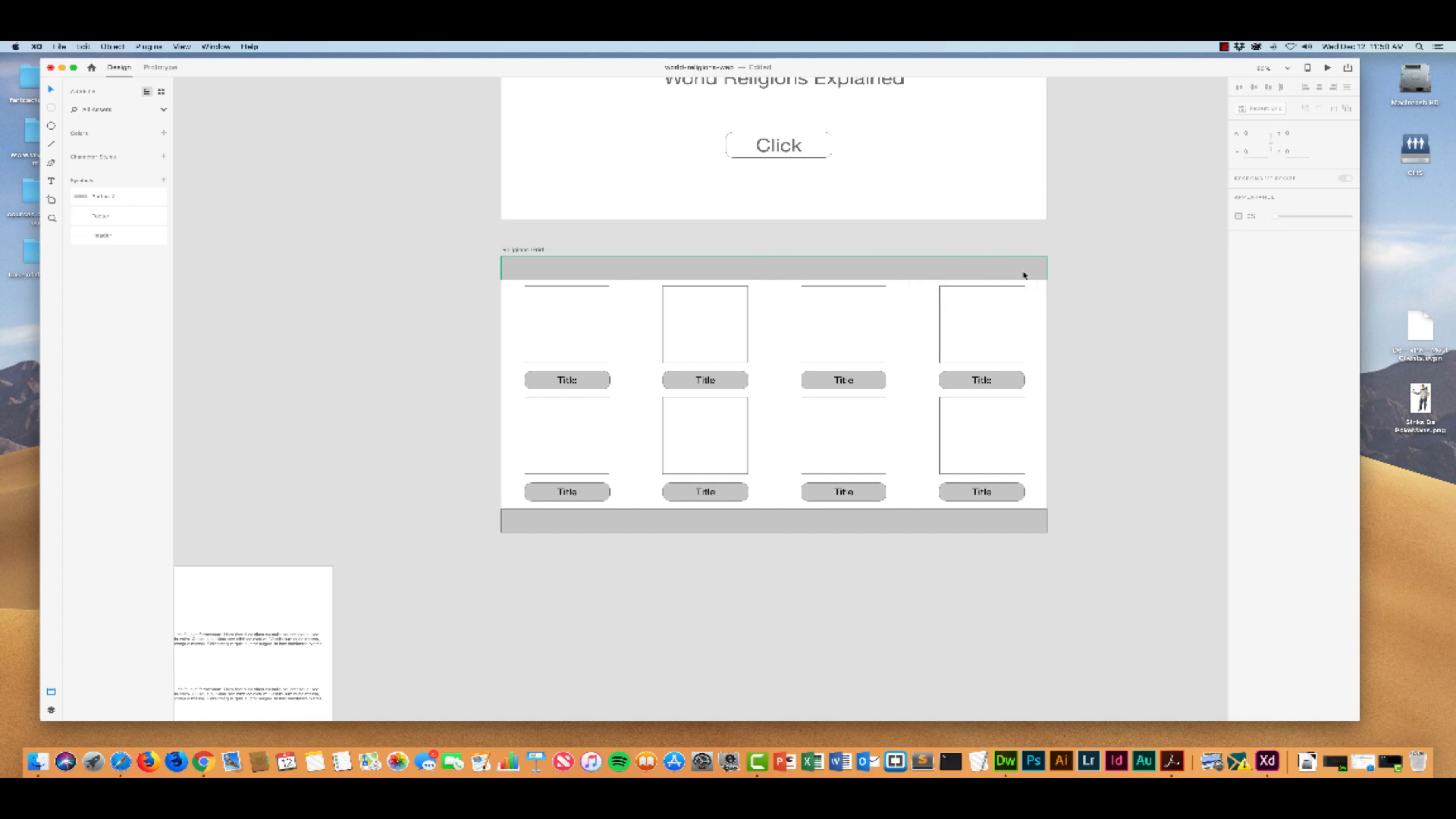
Draw a thin white rectangle near the right end of the Religions Grid header as the first menu bar
scroll(1021, 274, up, 5)
scroll(1020, 278, down, 2)
scroll(1021, 277, down, 2)
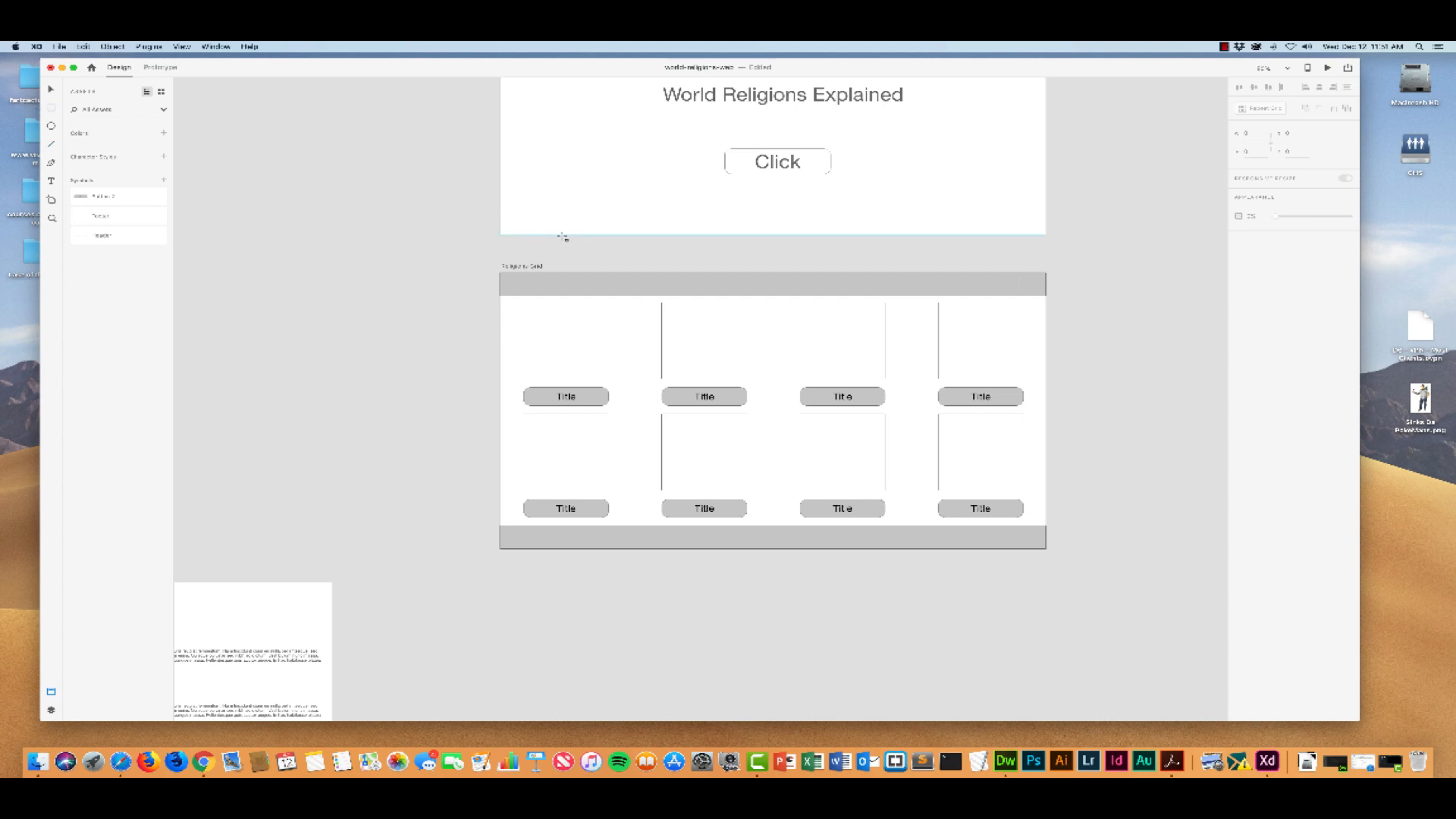
key(super+plus)
key(super+plus)
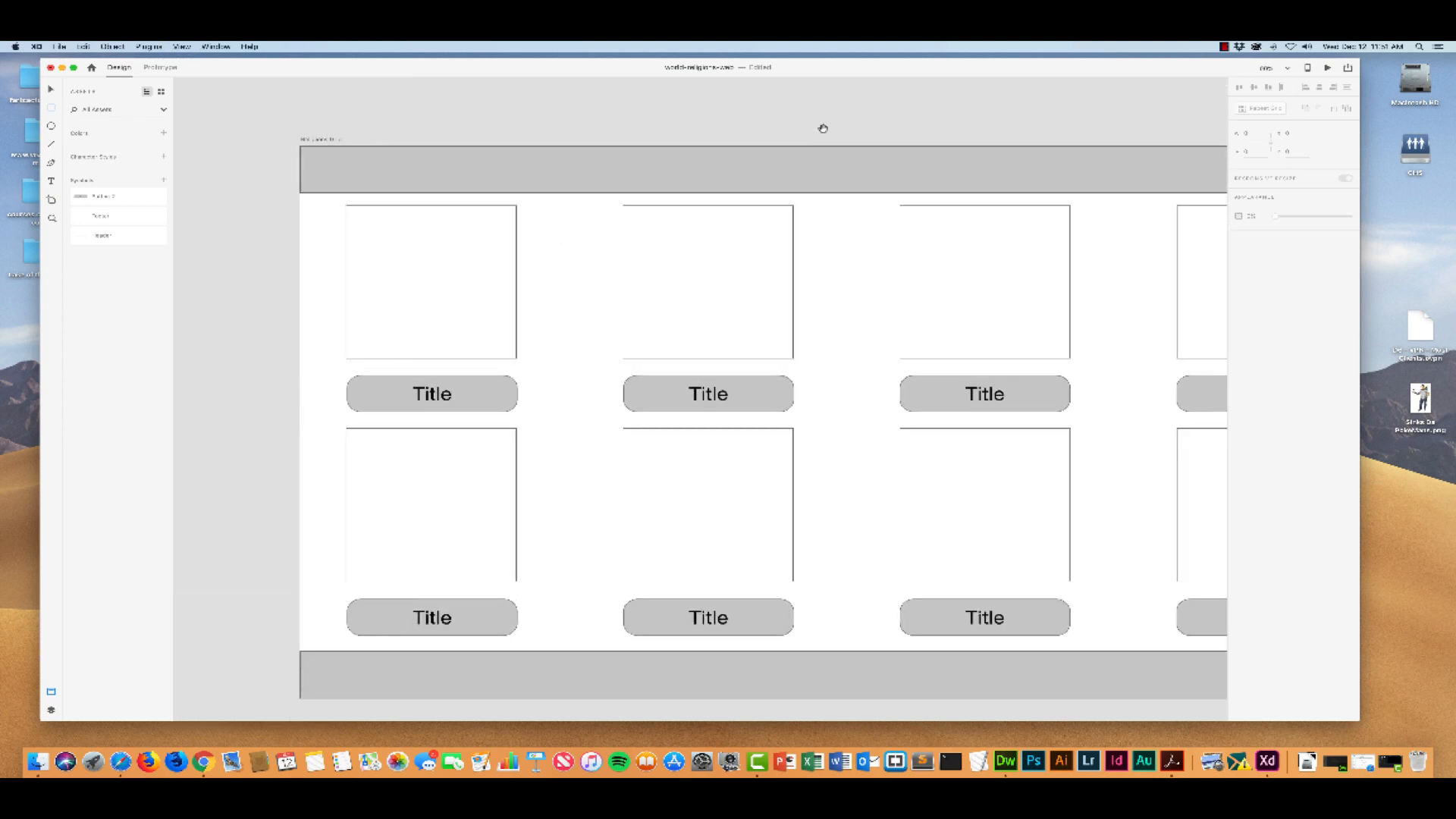
drag(822, 128, 466, 170)
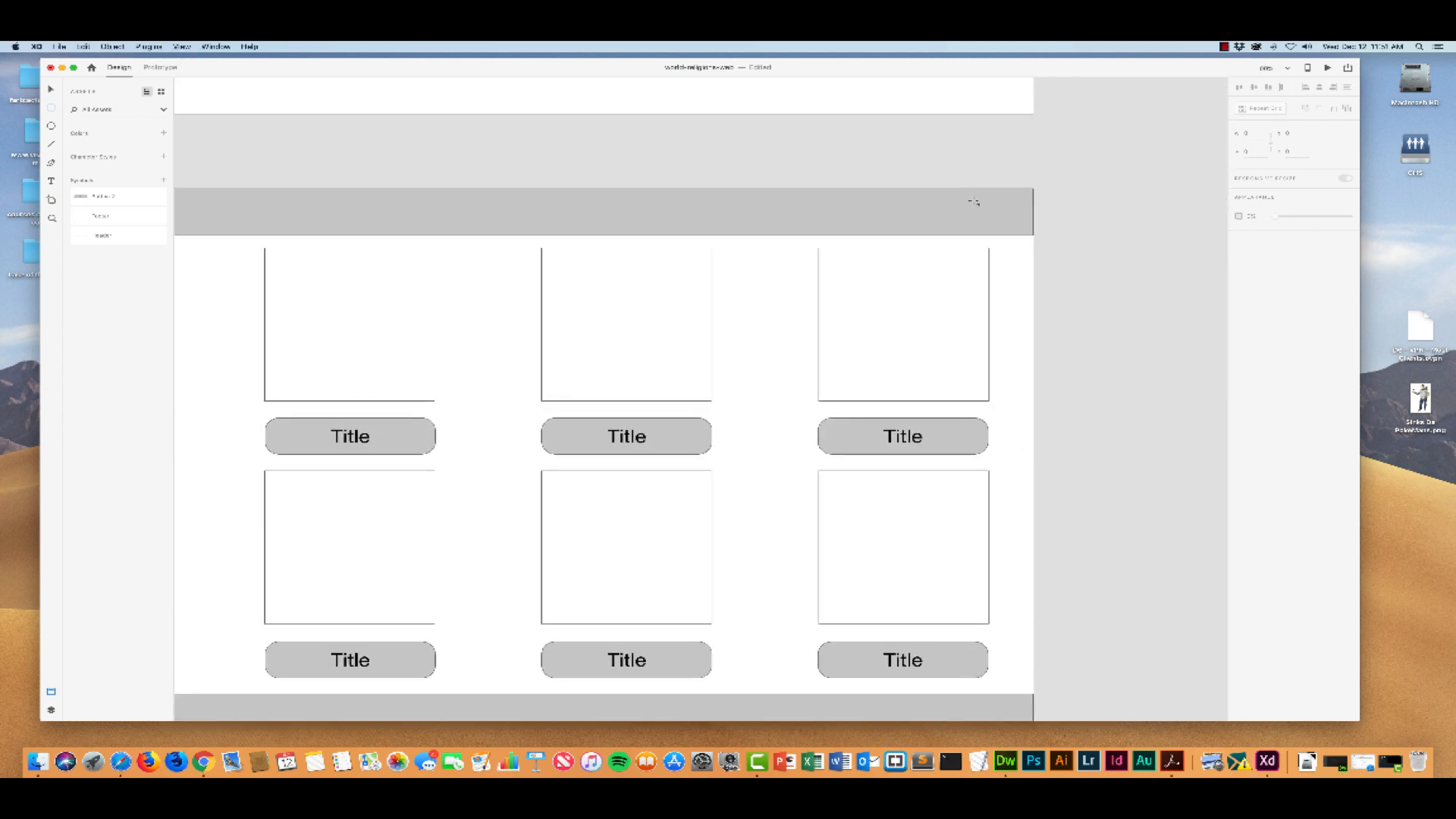
mouse_move(972, 203)
mouse_down()
mouse_move(1017, 211)
mouse_move(1001, 210)
mouse_up()
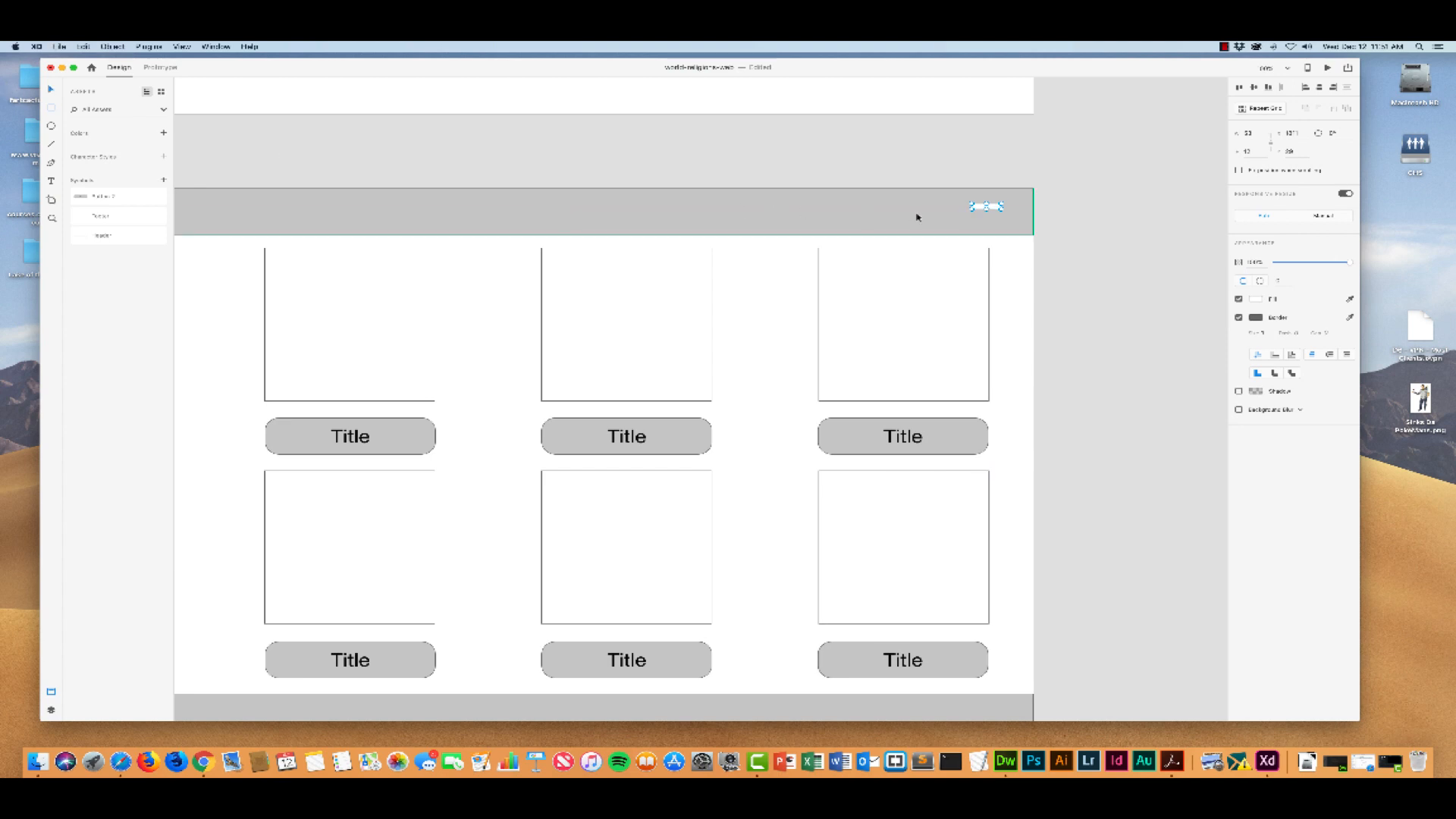
Duplicate the white bar downward to make a menu icon of three stacked bars
drag(993, 206, 996, 226)
key(Delete)
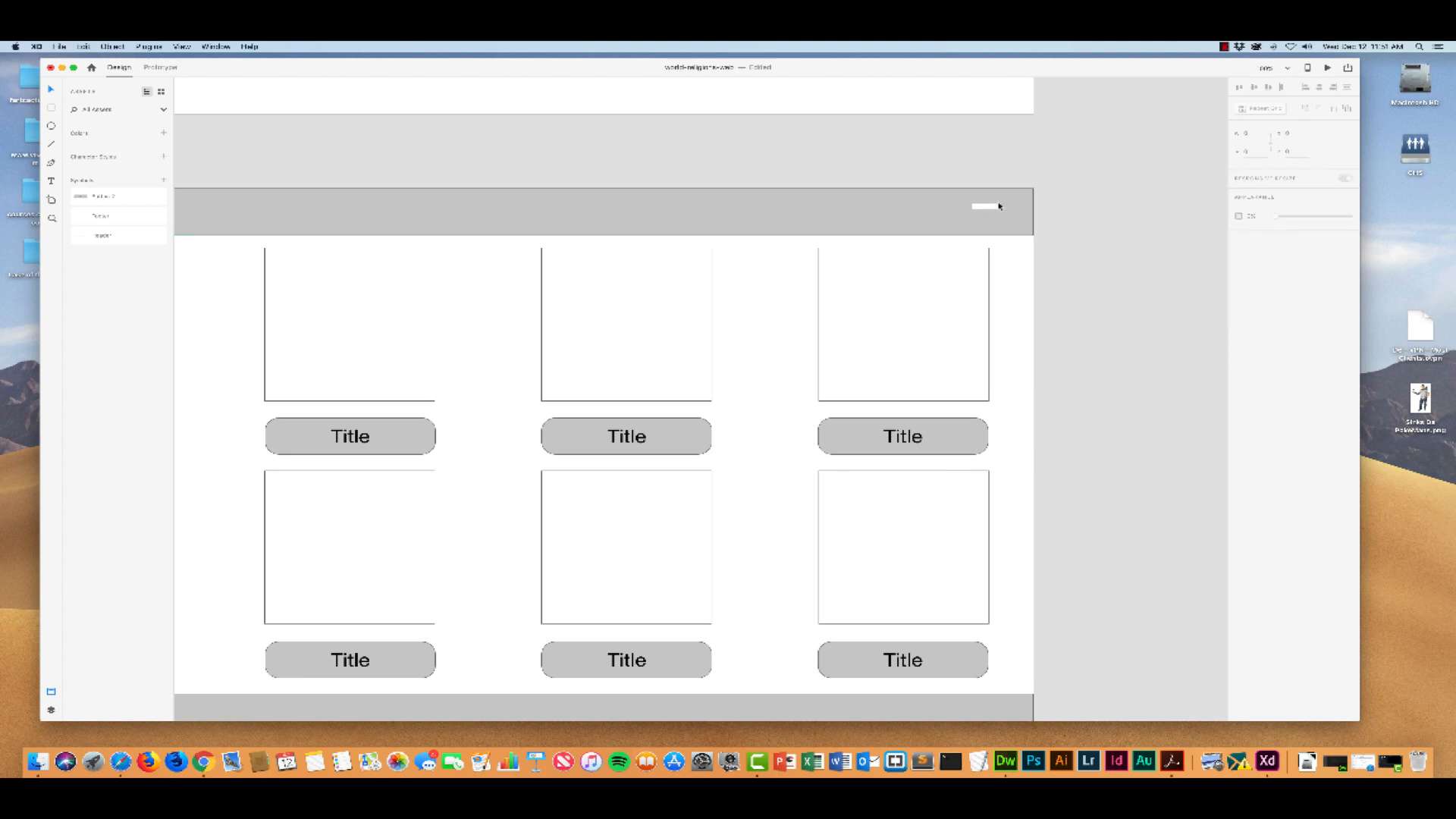
drag(999, 206, 996, 224)
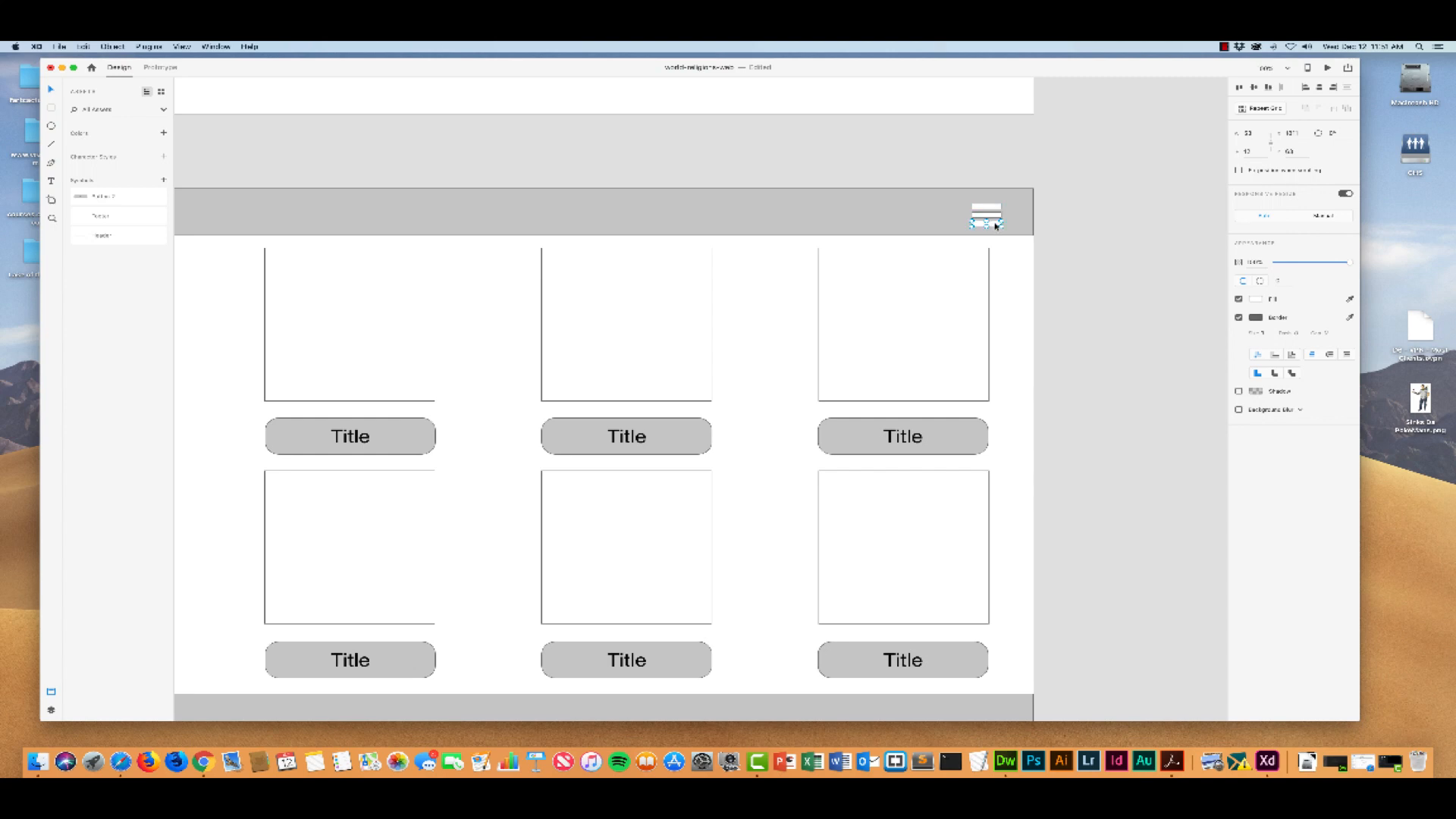
click(1092, 217)
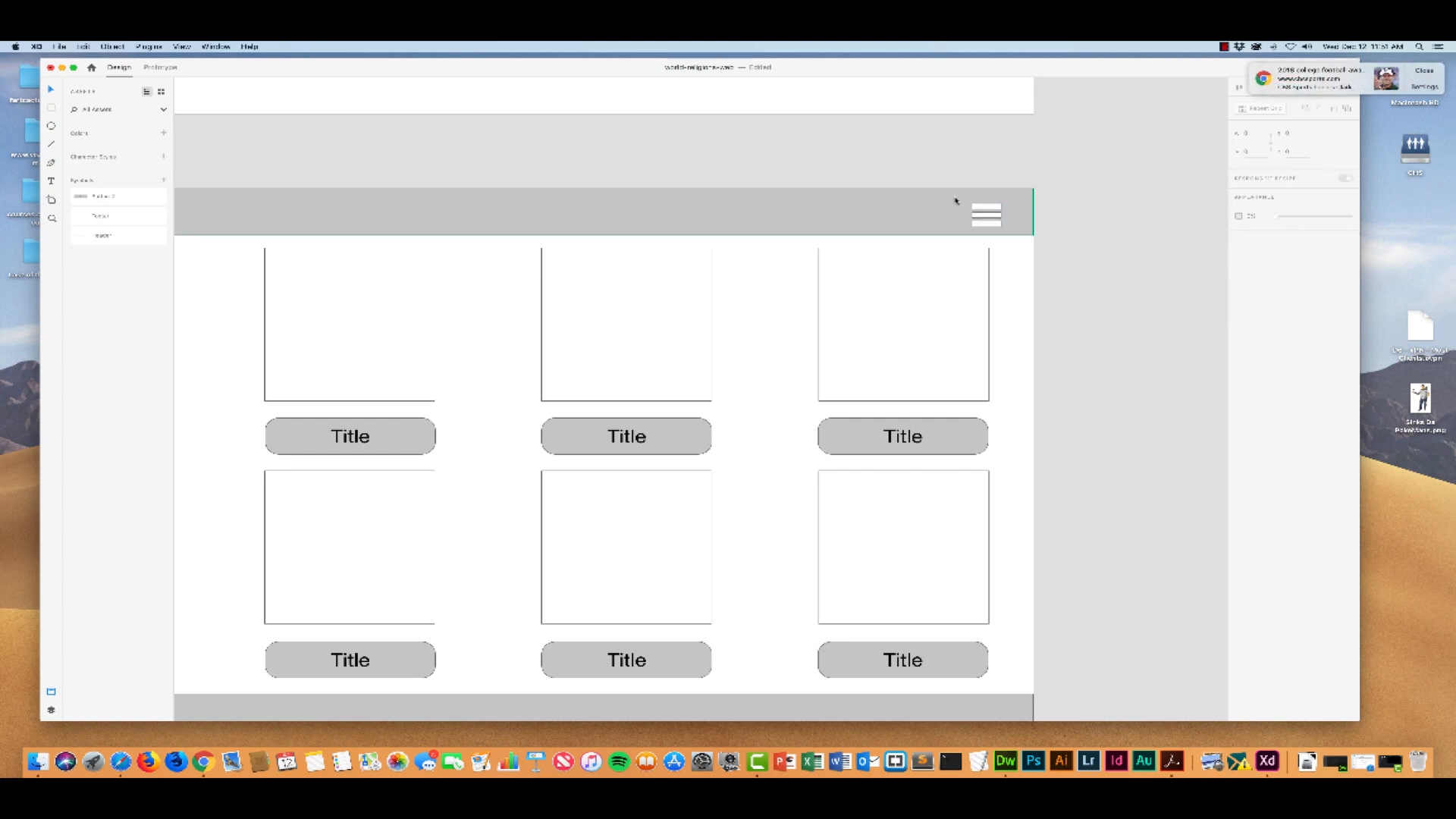
Move the three menu bars slightly left within the header and group them into one object
drag(958, 198, 990, 225)
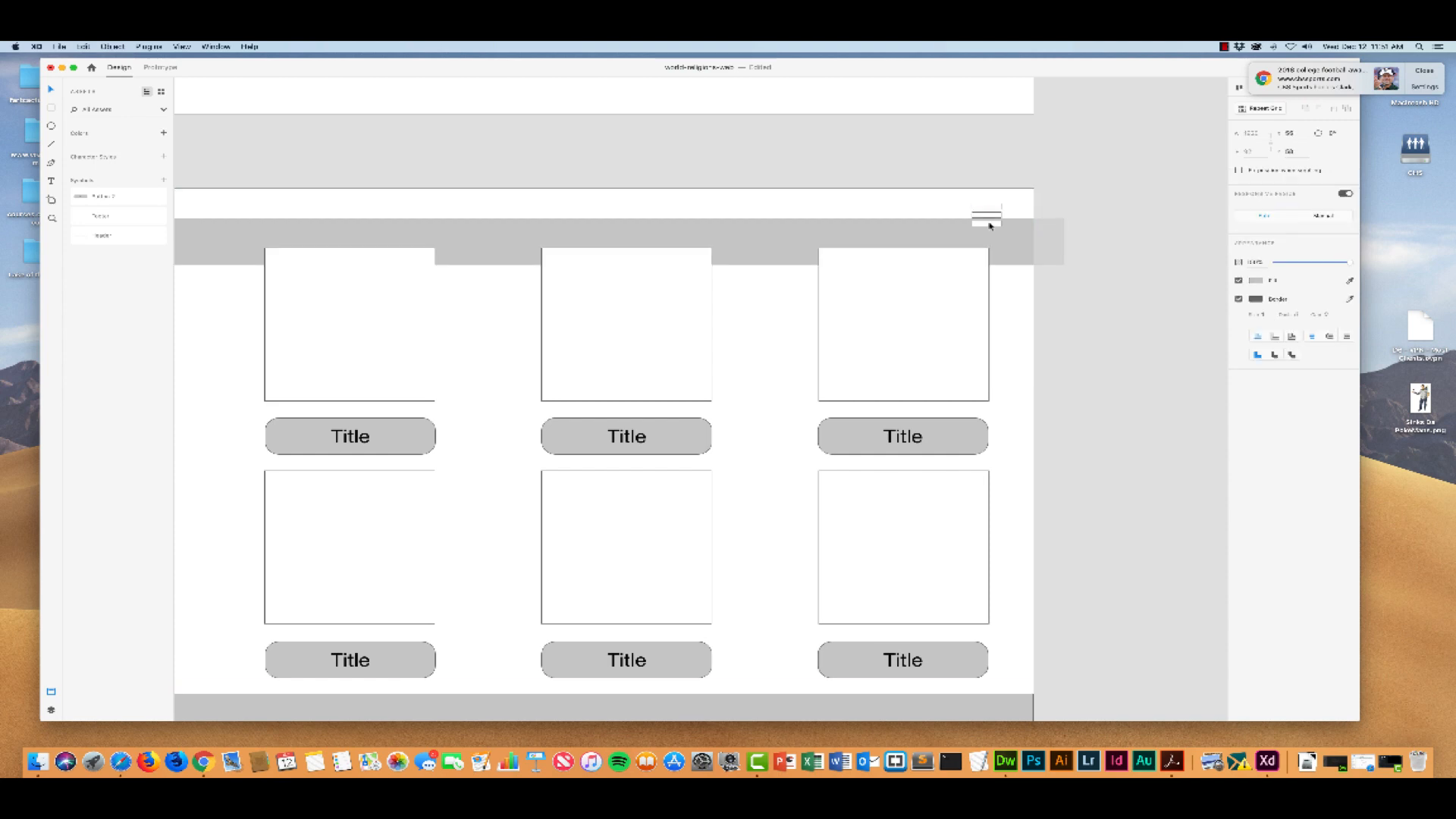
key(super+z)
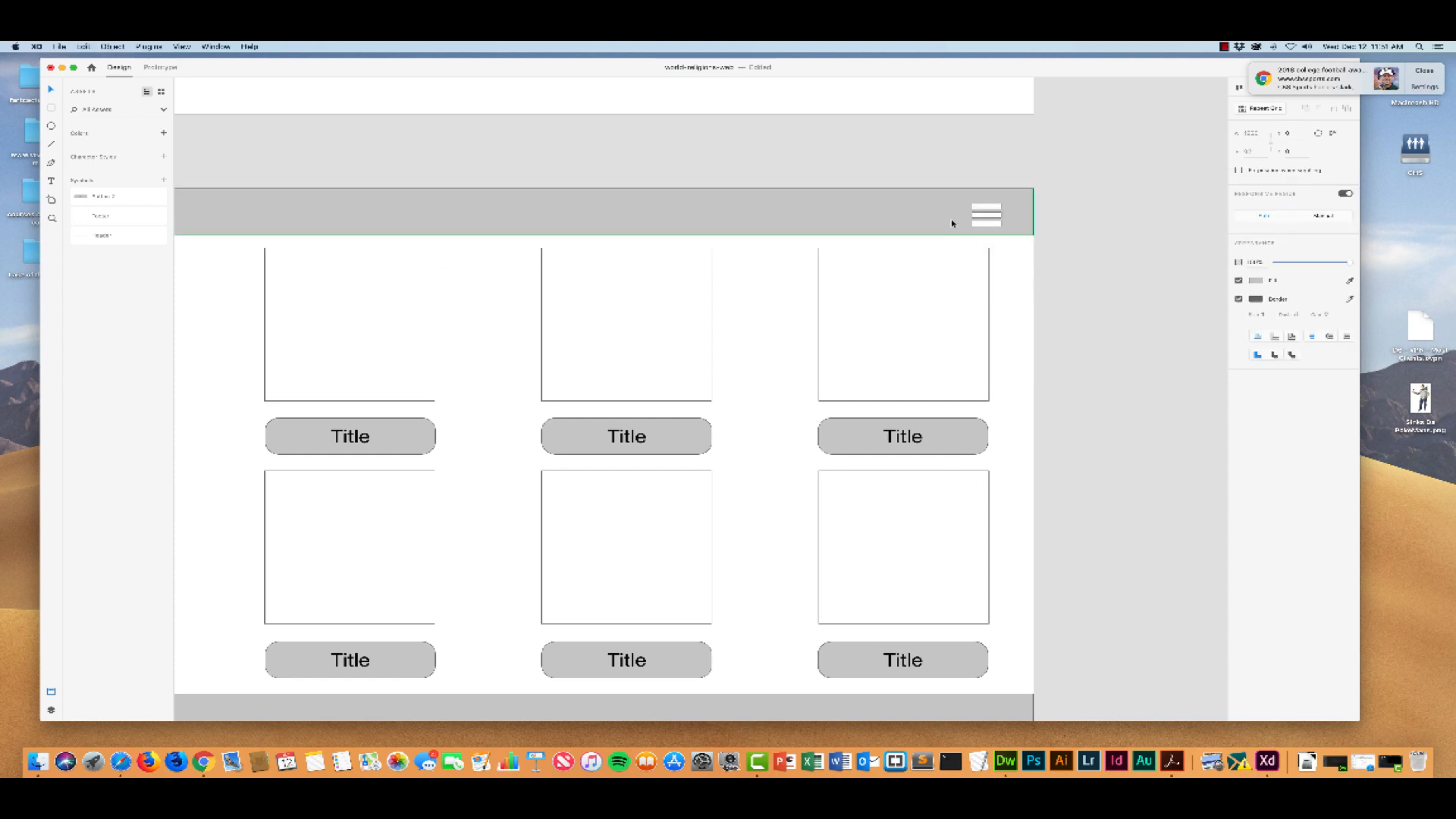
click(988, 209)
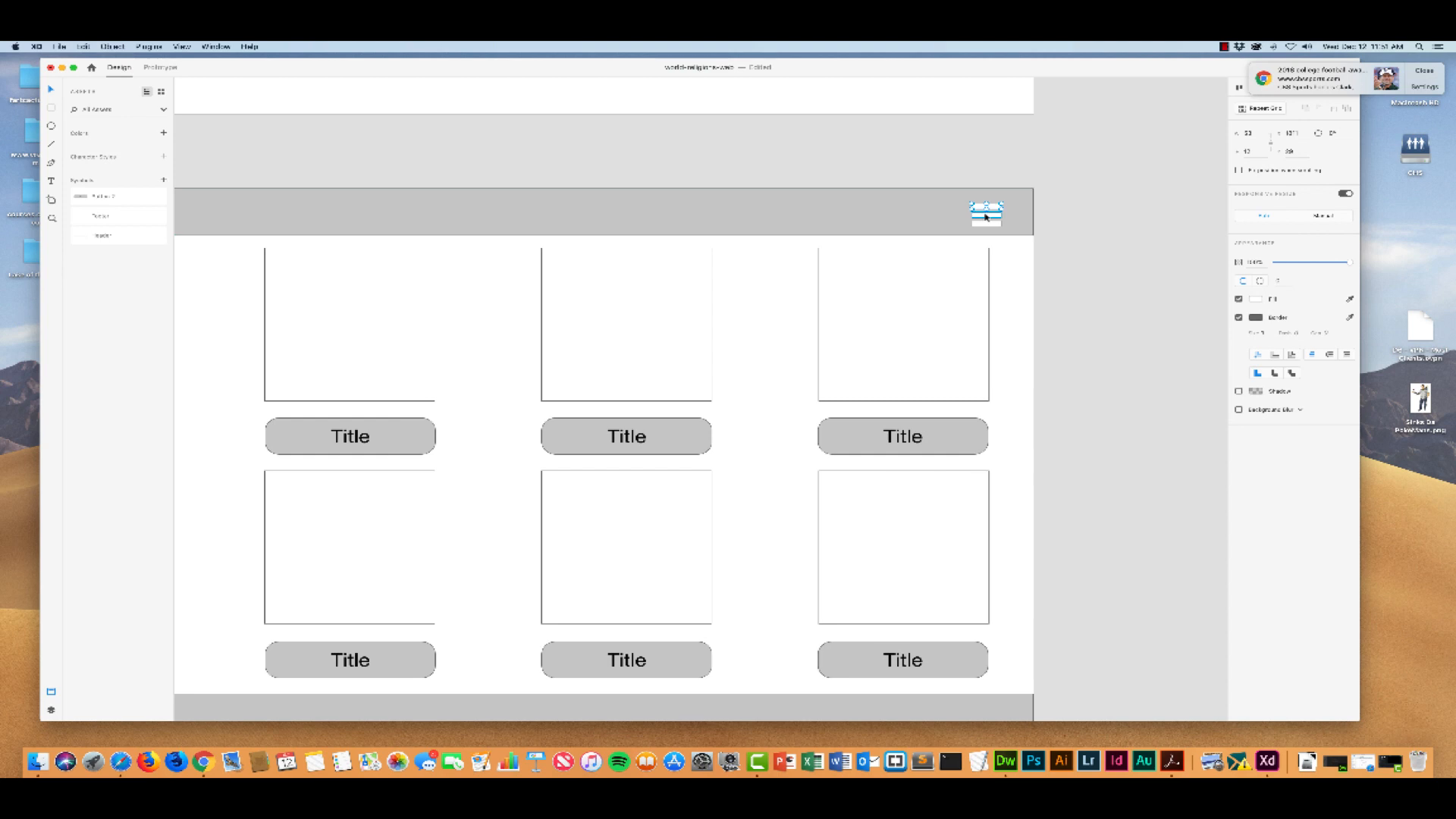
shift+click(986, 217)
shift+click(986, 225)
drag(992, 217, 979, 216)
right_click(968, 215)
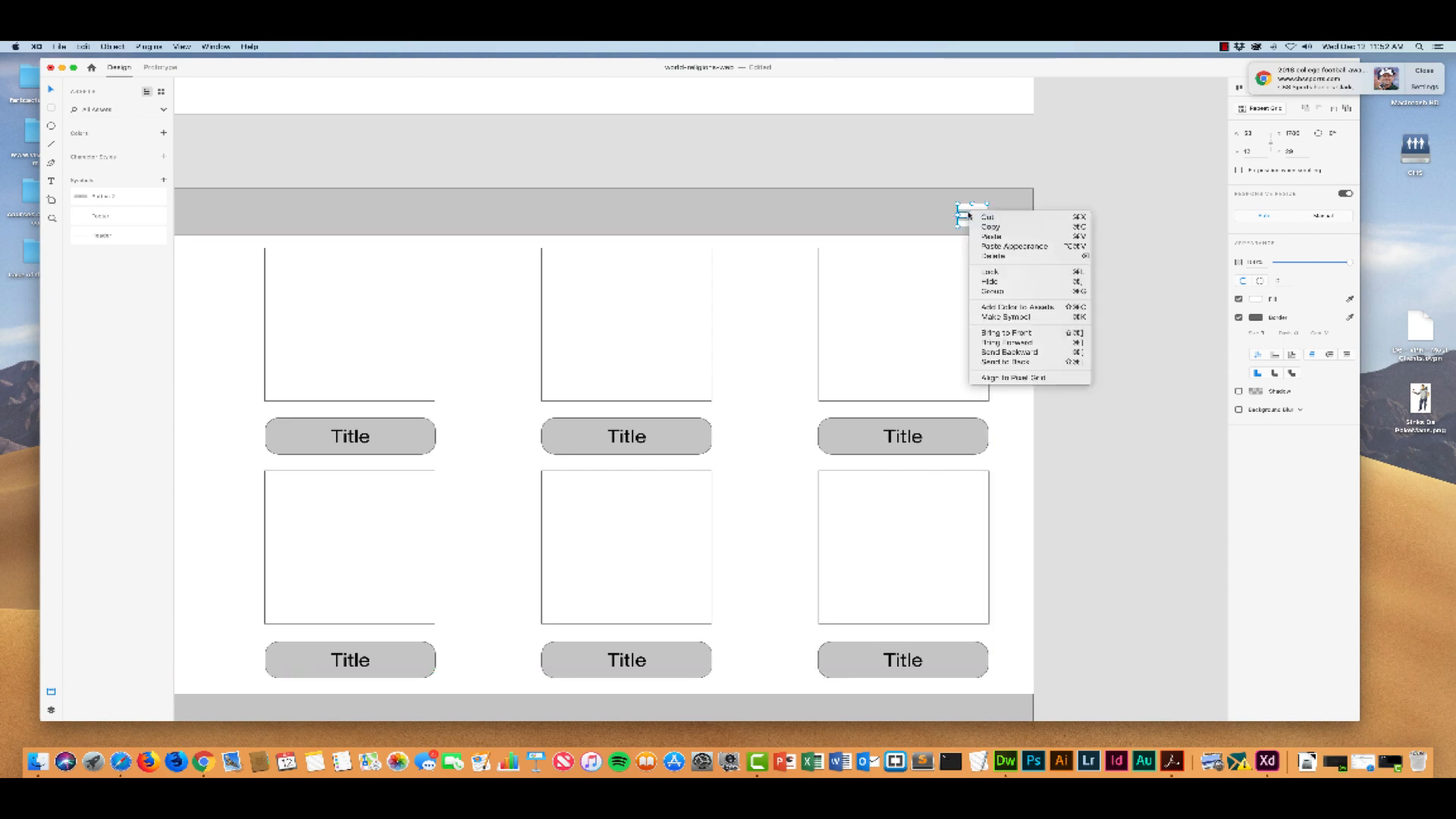
click(1005, 292)
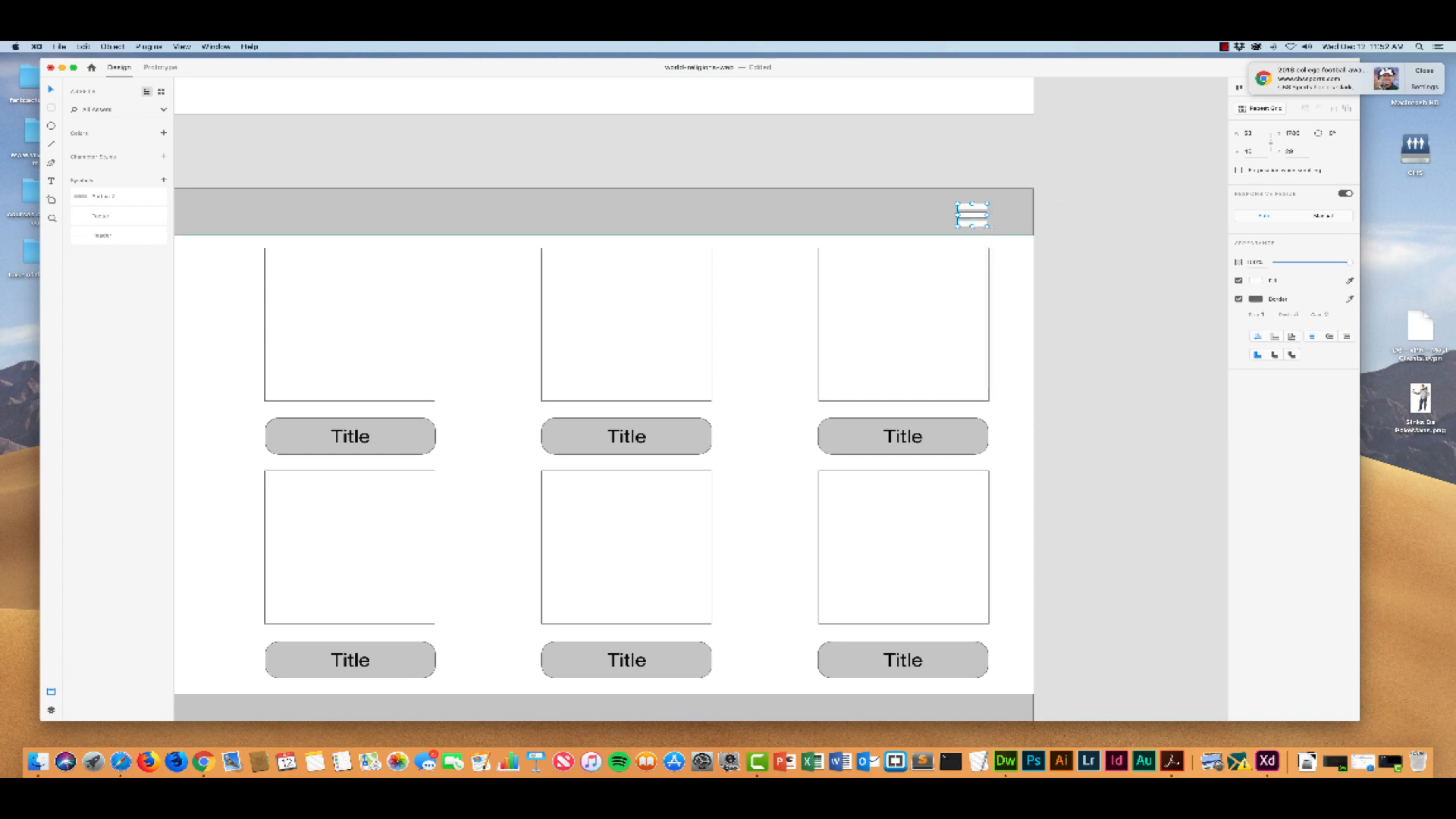
click(1416, 77)
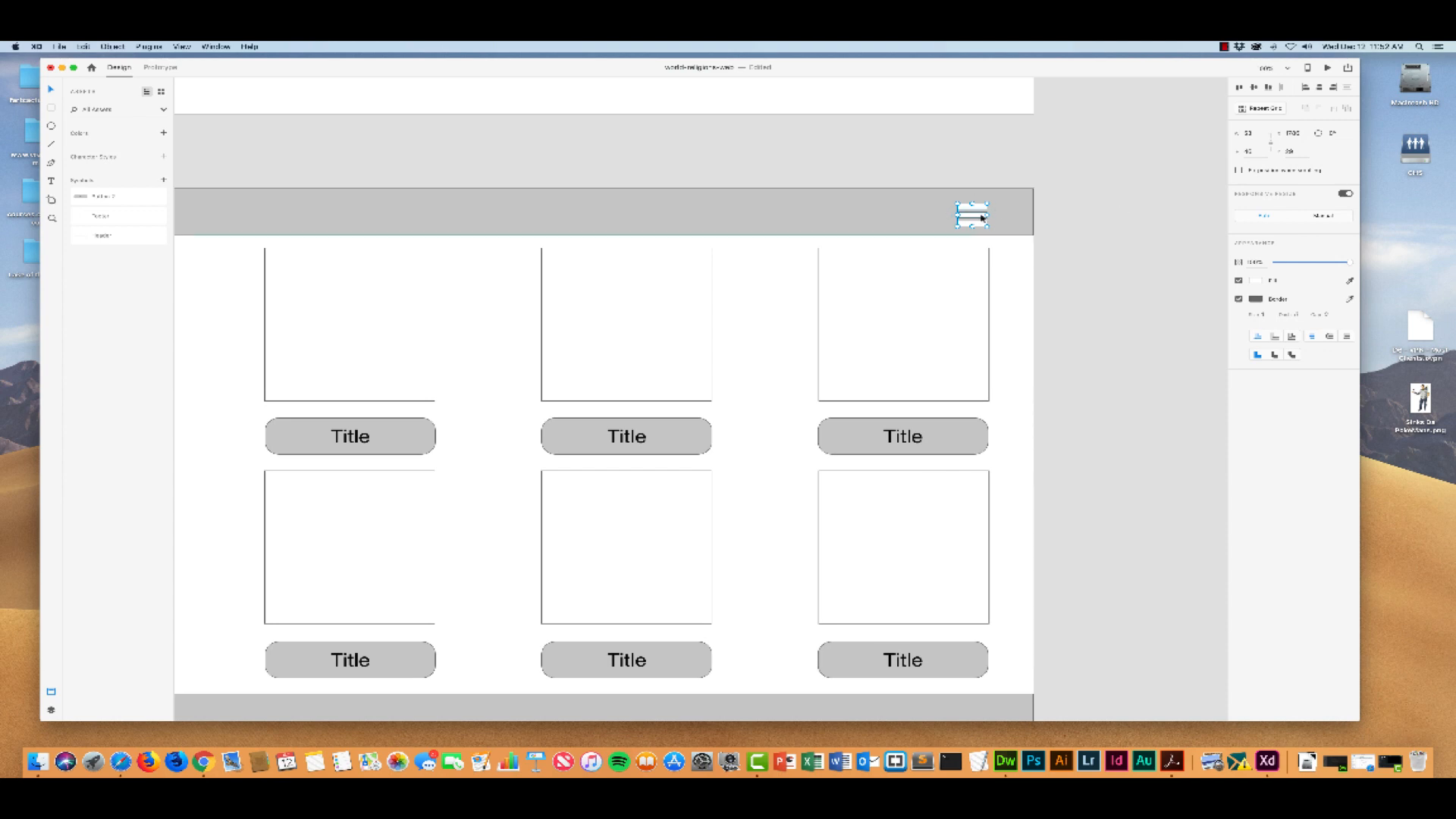
Review the World Religions Explained page and the Religions Grid page with its header menu icon
scroll(981, 217, left, 5)
scroll(981, 217, left, 1)
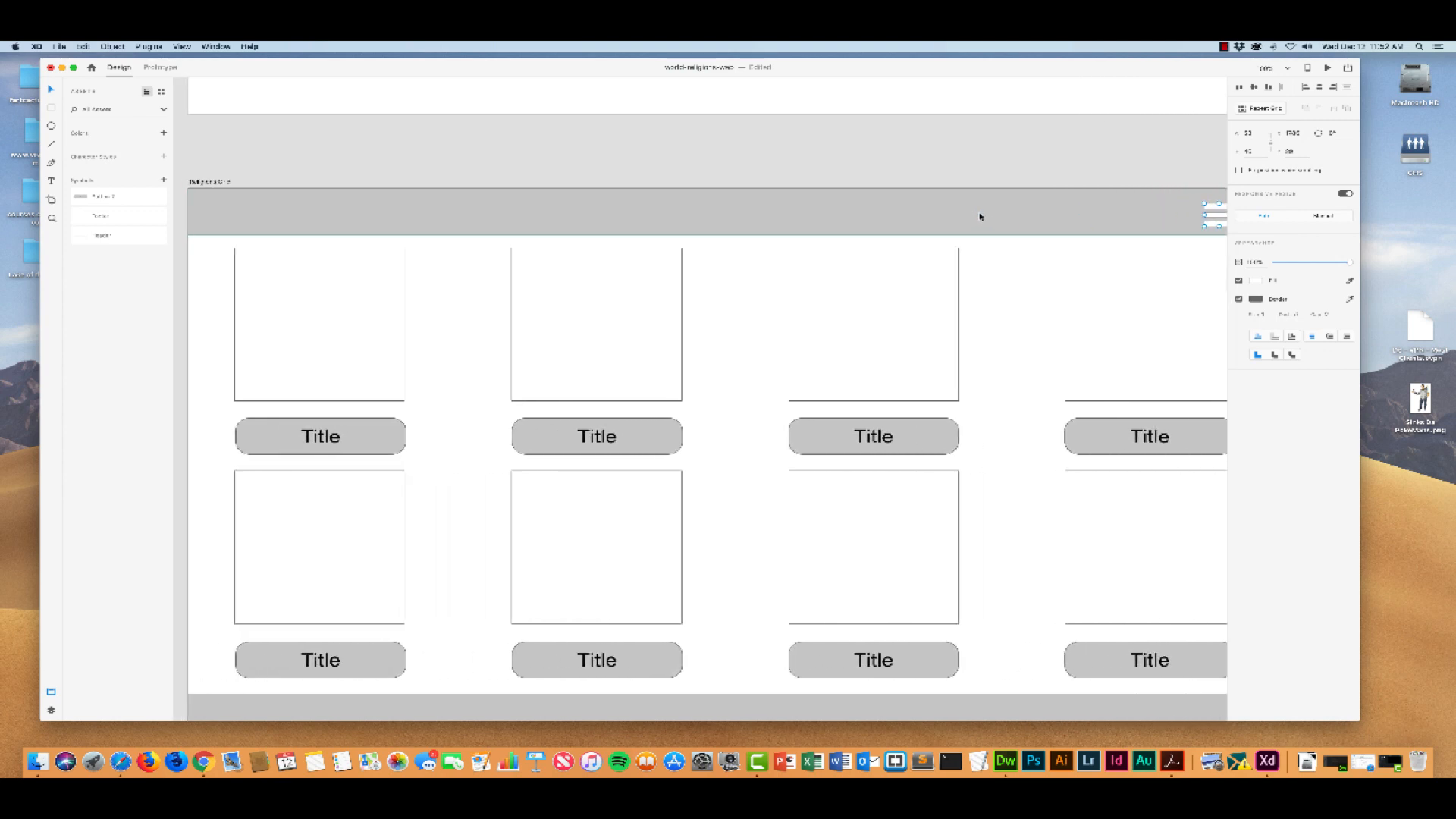
key(super+minus)
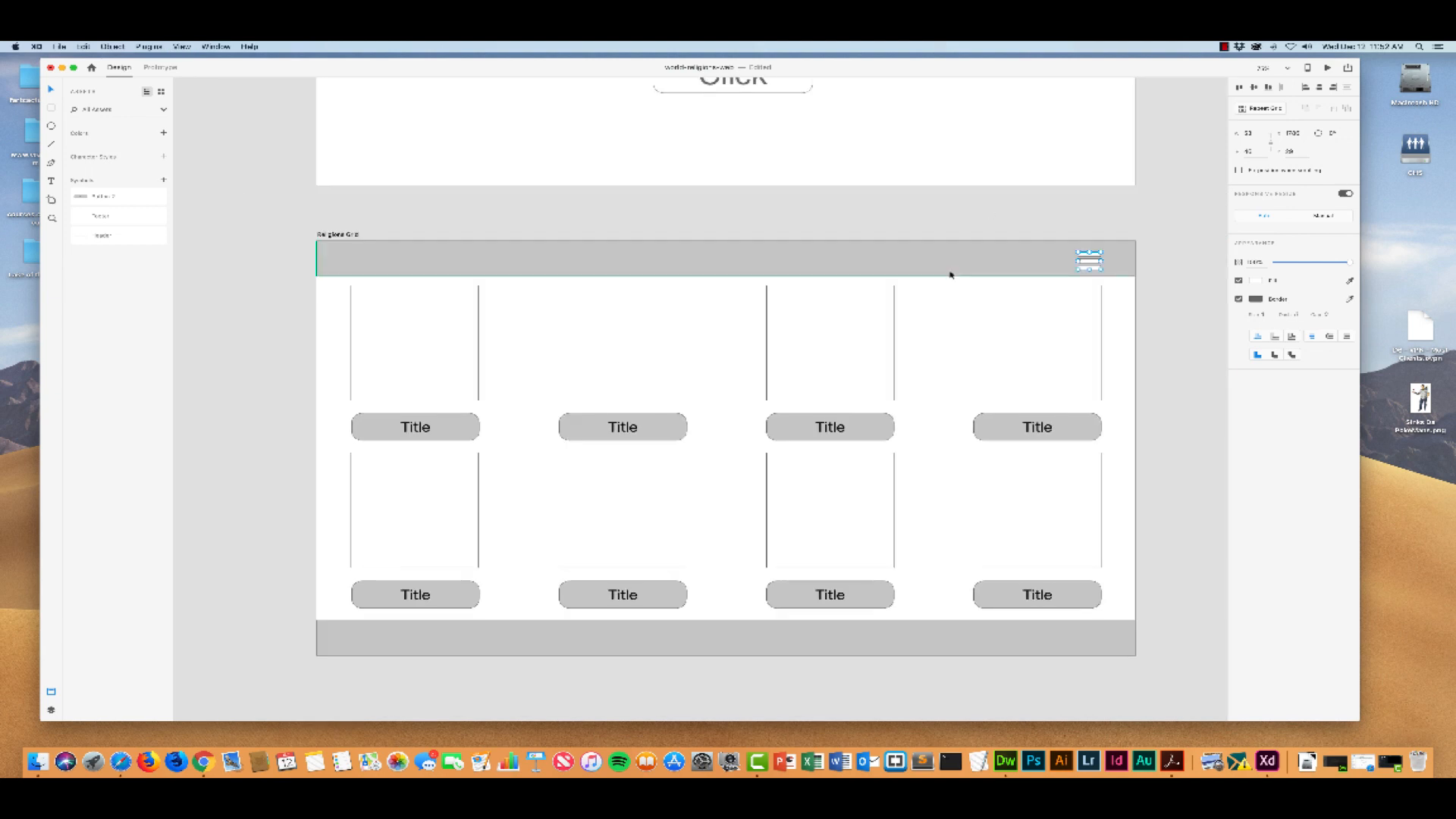
scroll(948, 273, up, 3)
scroll(949, 273, up, 5)
scroll(949, 273, down, 4)
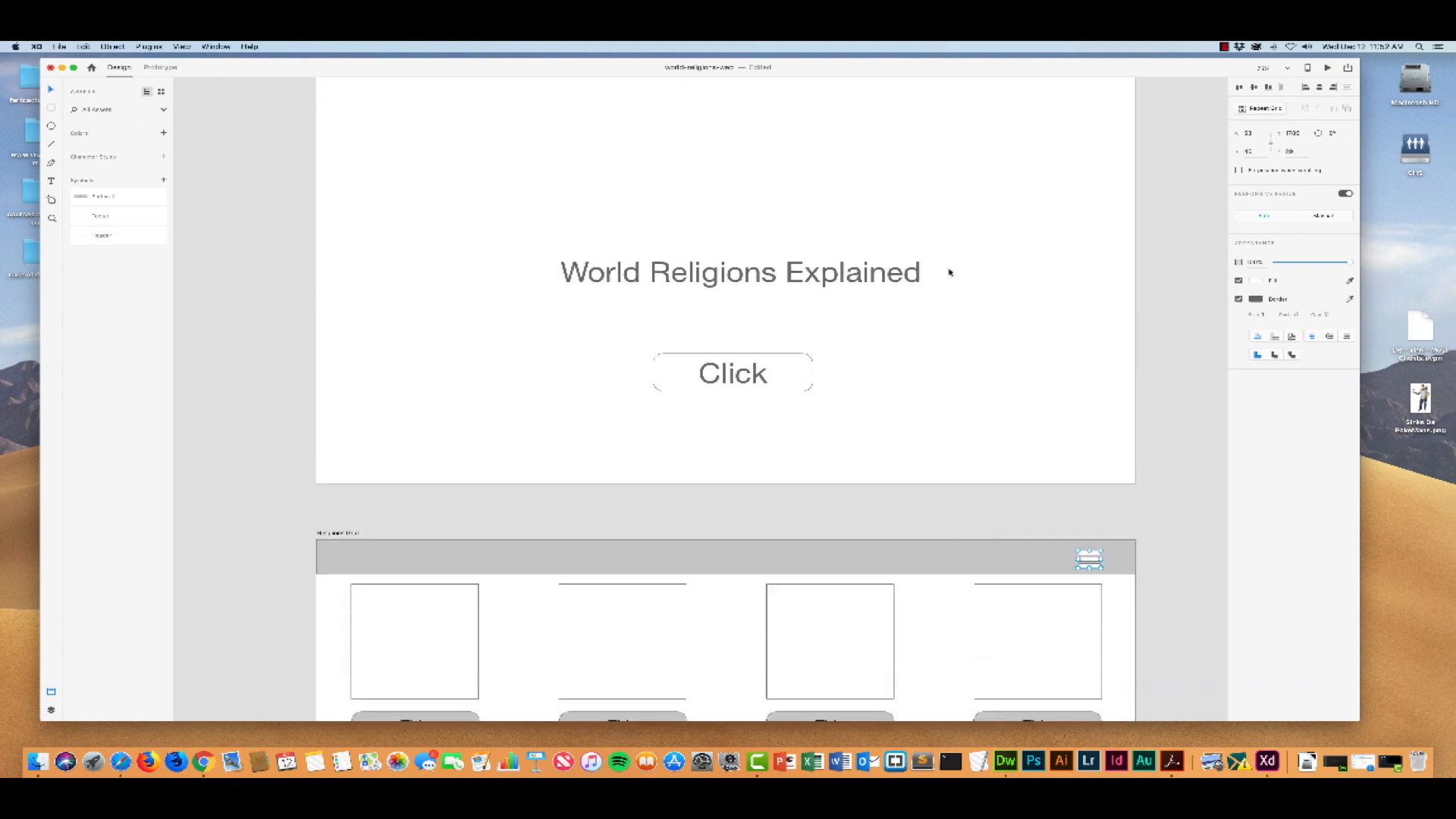
scroll(948, 273, down, 5)
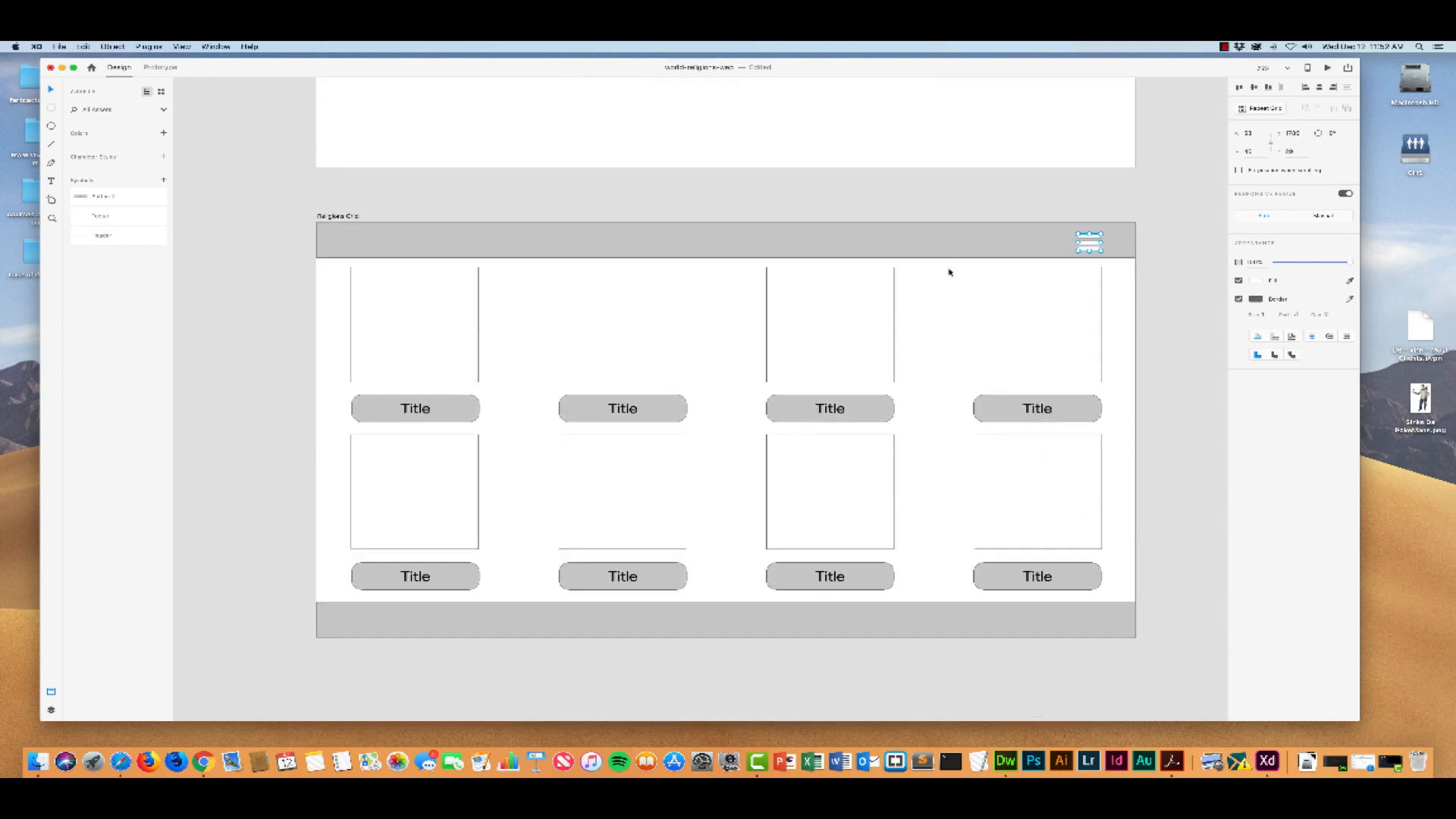
Delete the large Title text from the top of the Religion Detail page
scroll(949, 273, down, 3)
scroll(949, 271, left, 10)
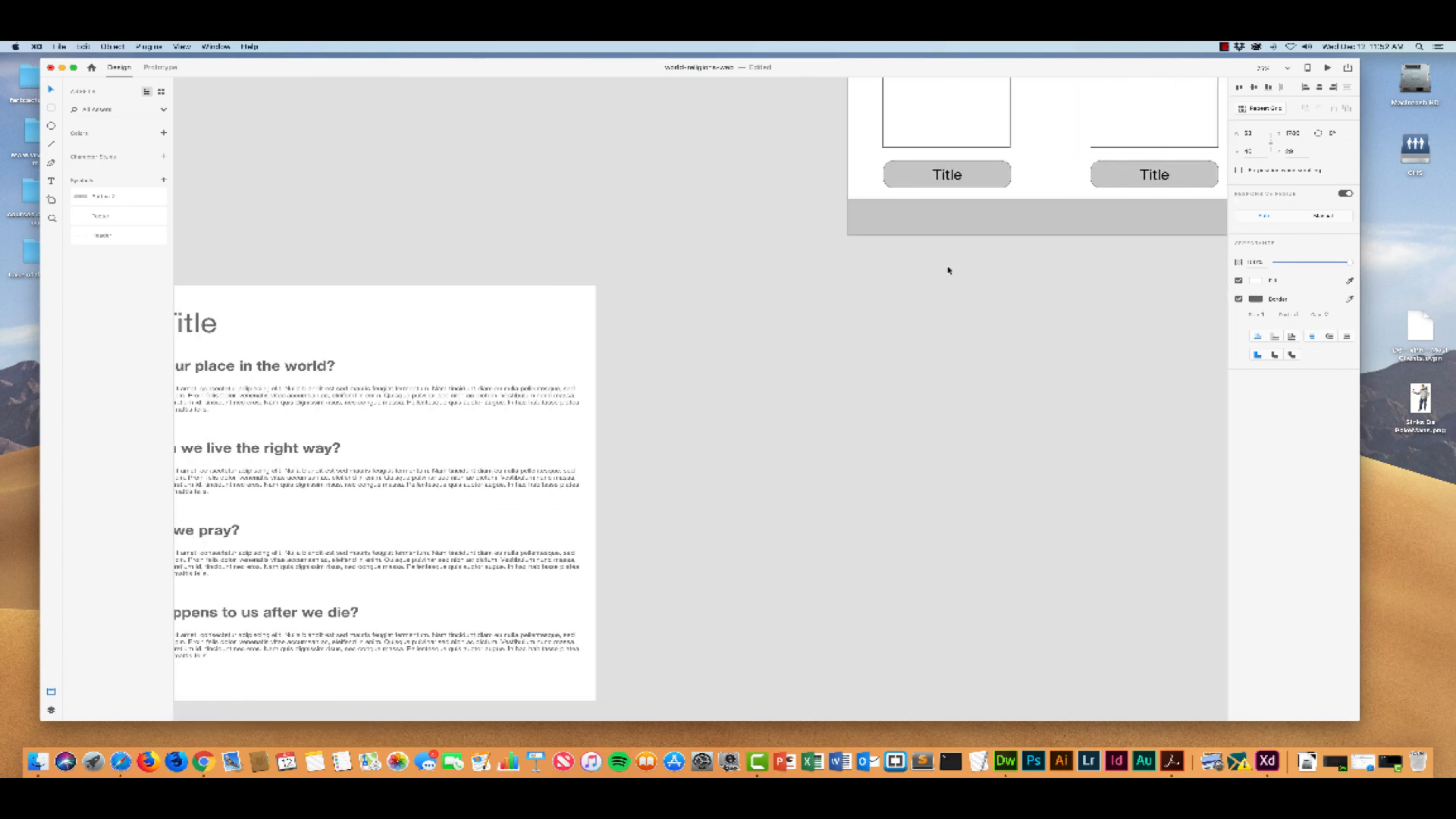
scroll(947, 270, left, 4)
scroll(947, 270, down, 2)
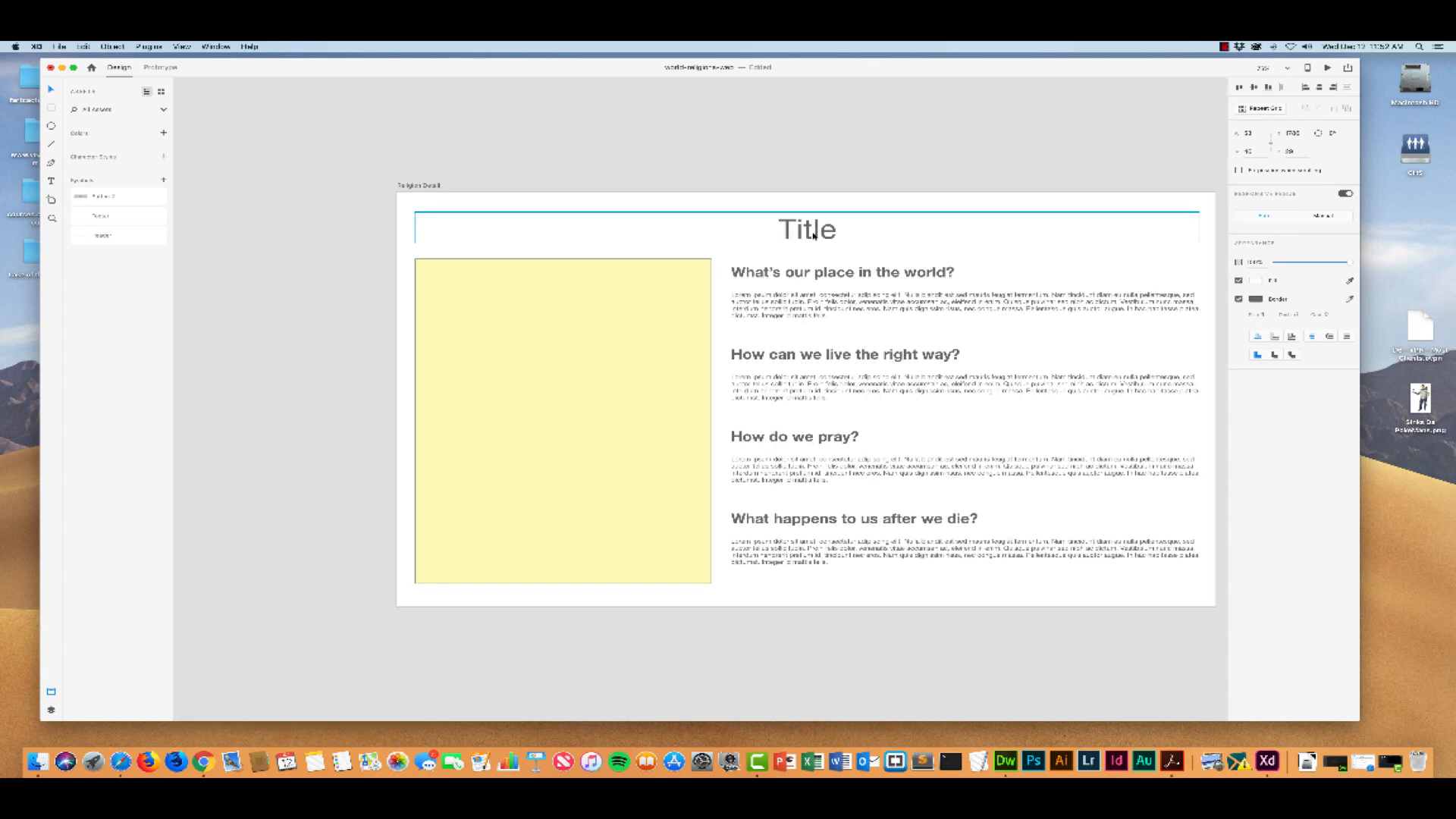
scroll(631, 263, right, 2)
scroll(632, 263, up, 1)
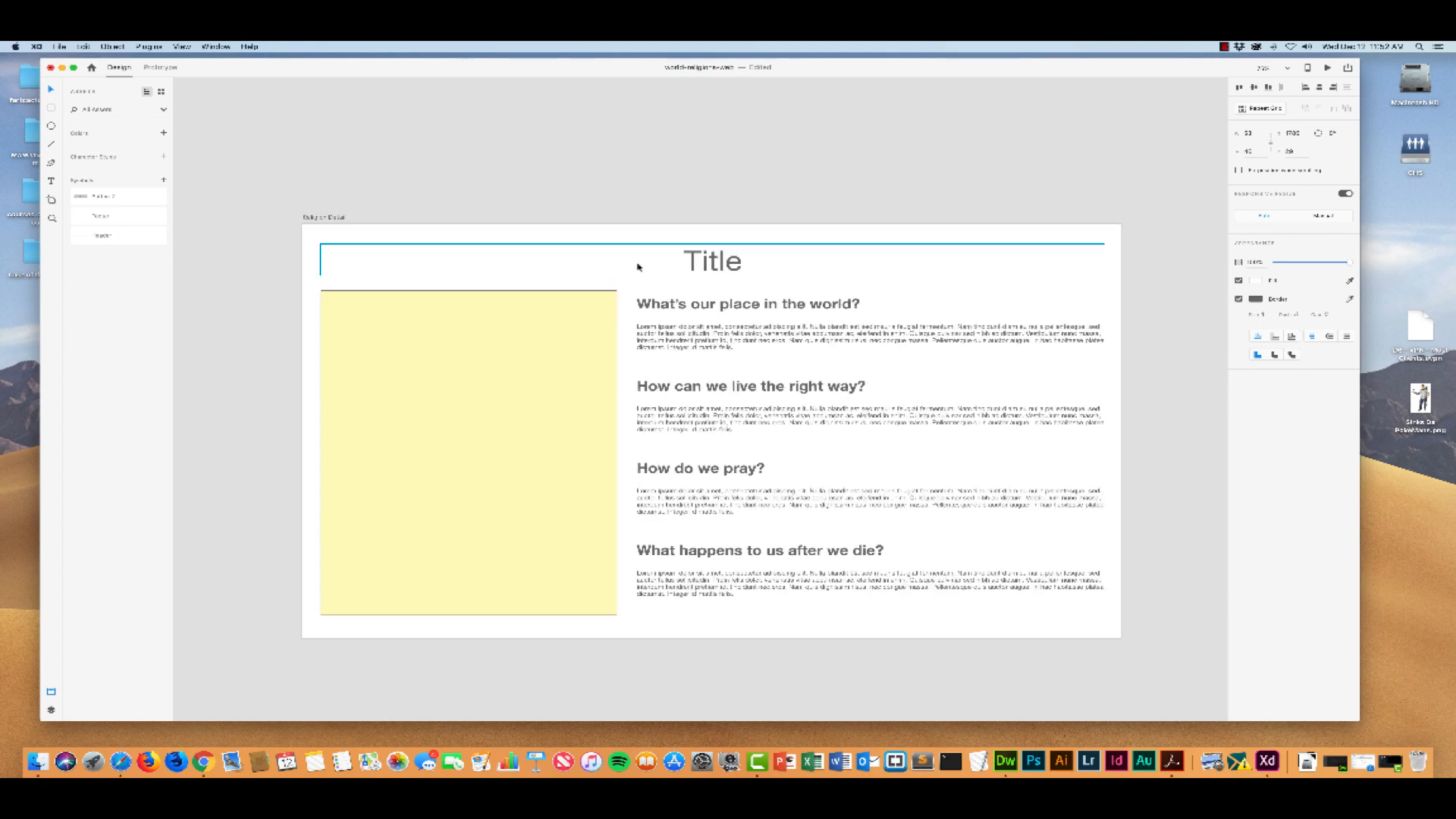
scroll(637, 265, down, 1)
click(708, 231)
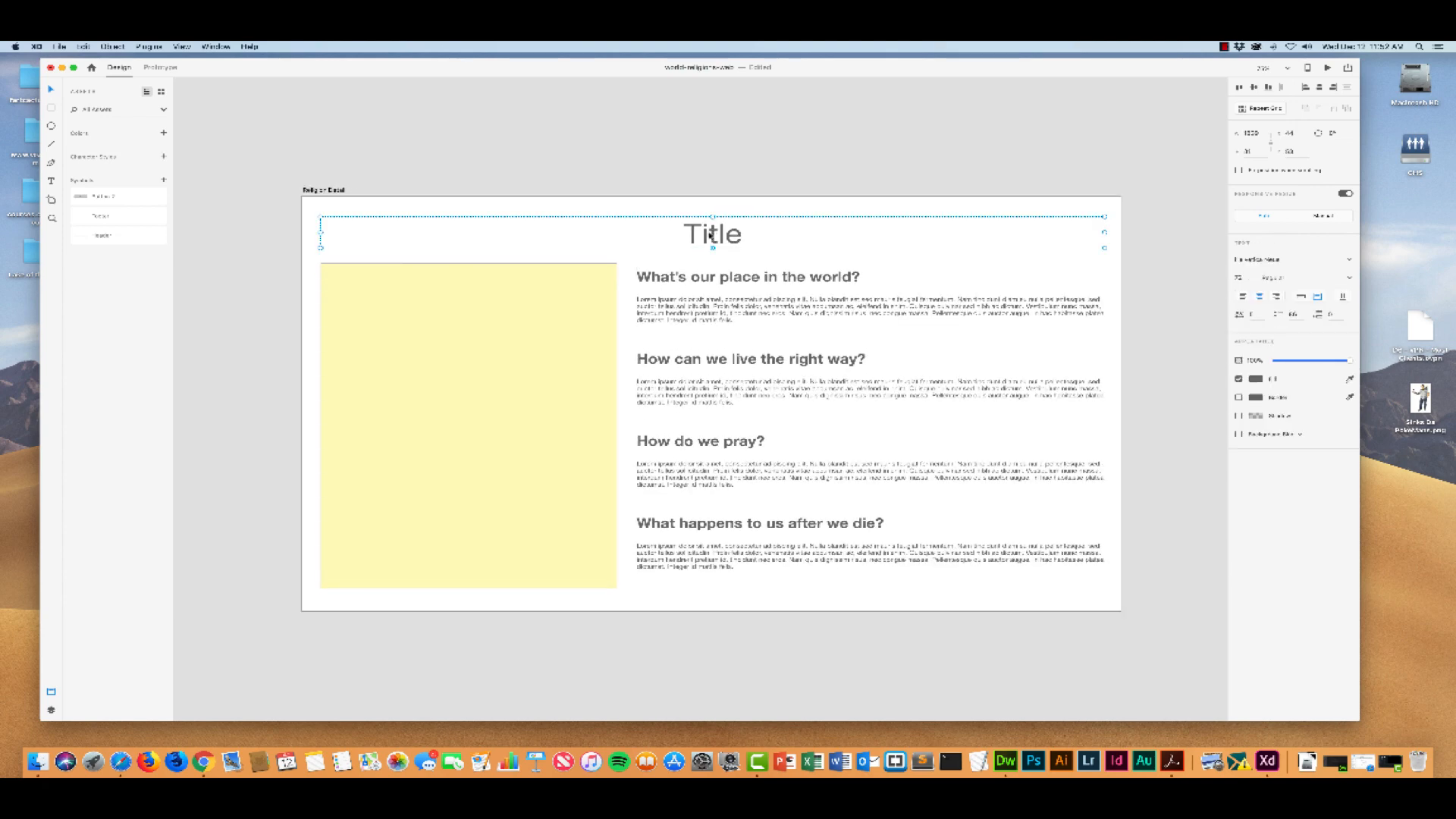
drag(708, 235, 707, 237)
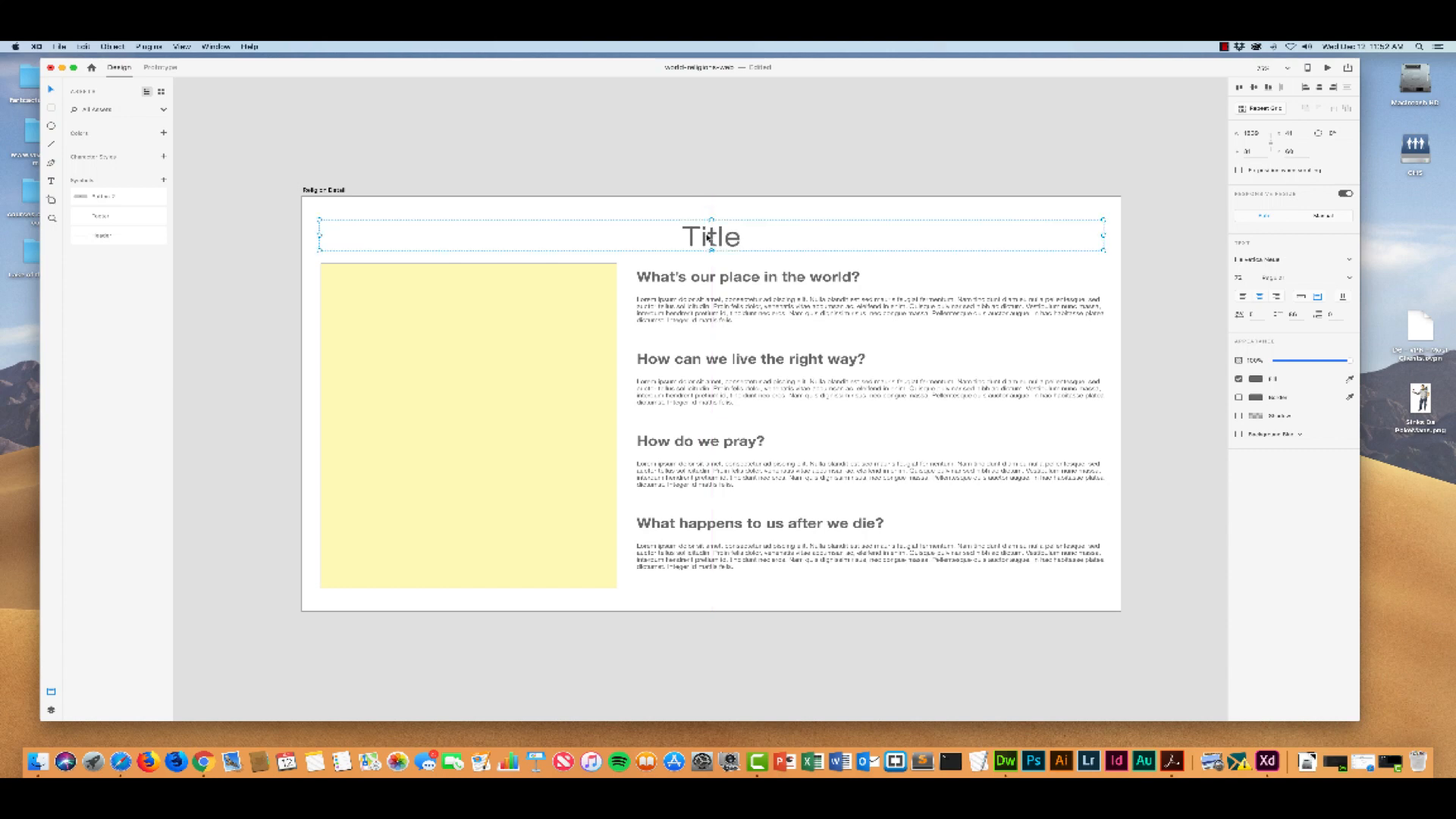
key(Delete)
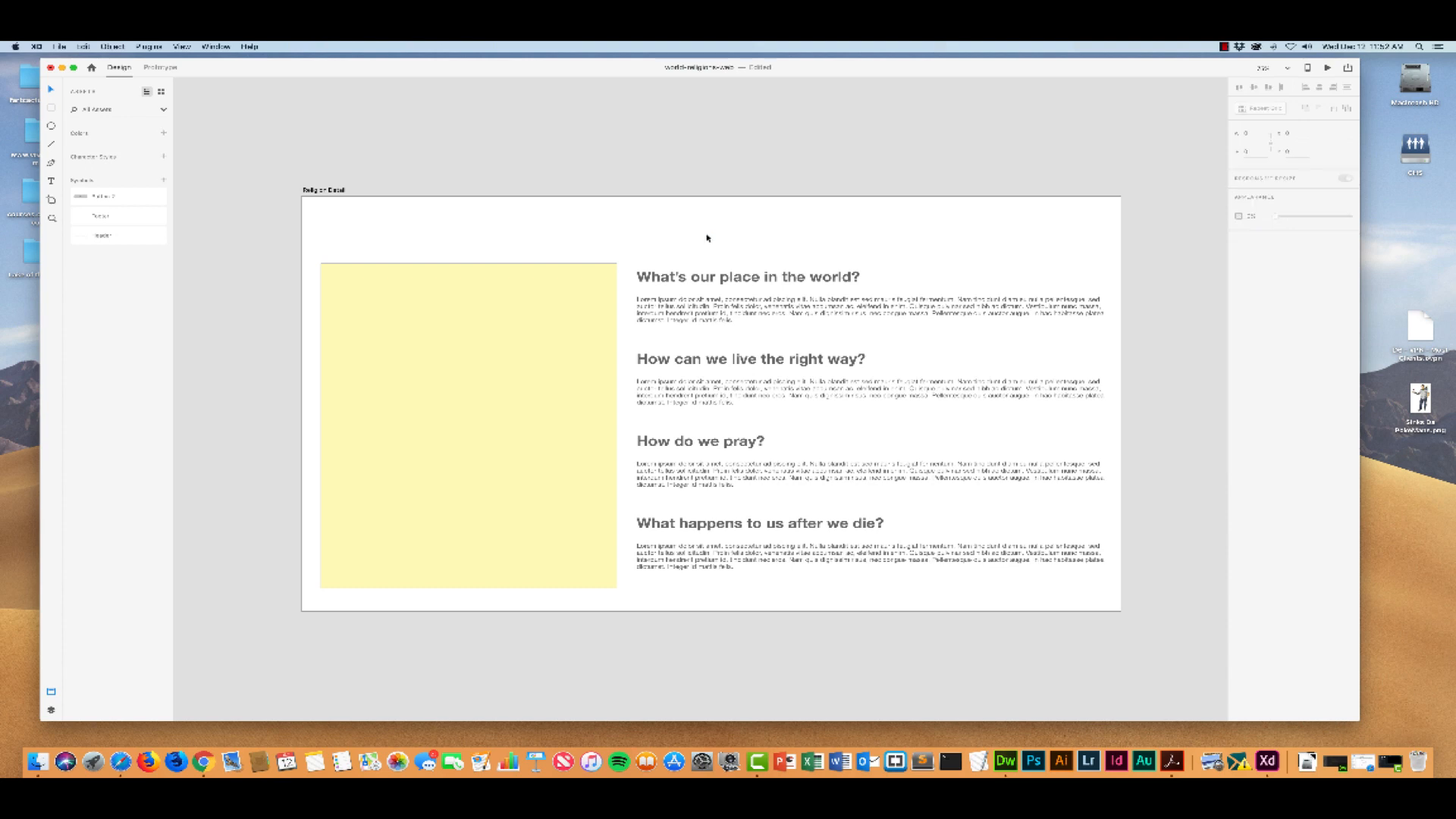
Shorten the yellow box from its bottom edge and narrow it from its right edge on the Religion Detail page
click(518, 328)
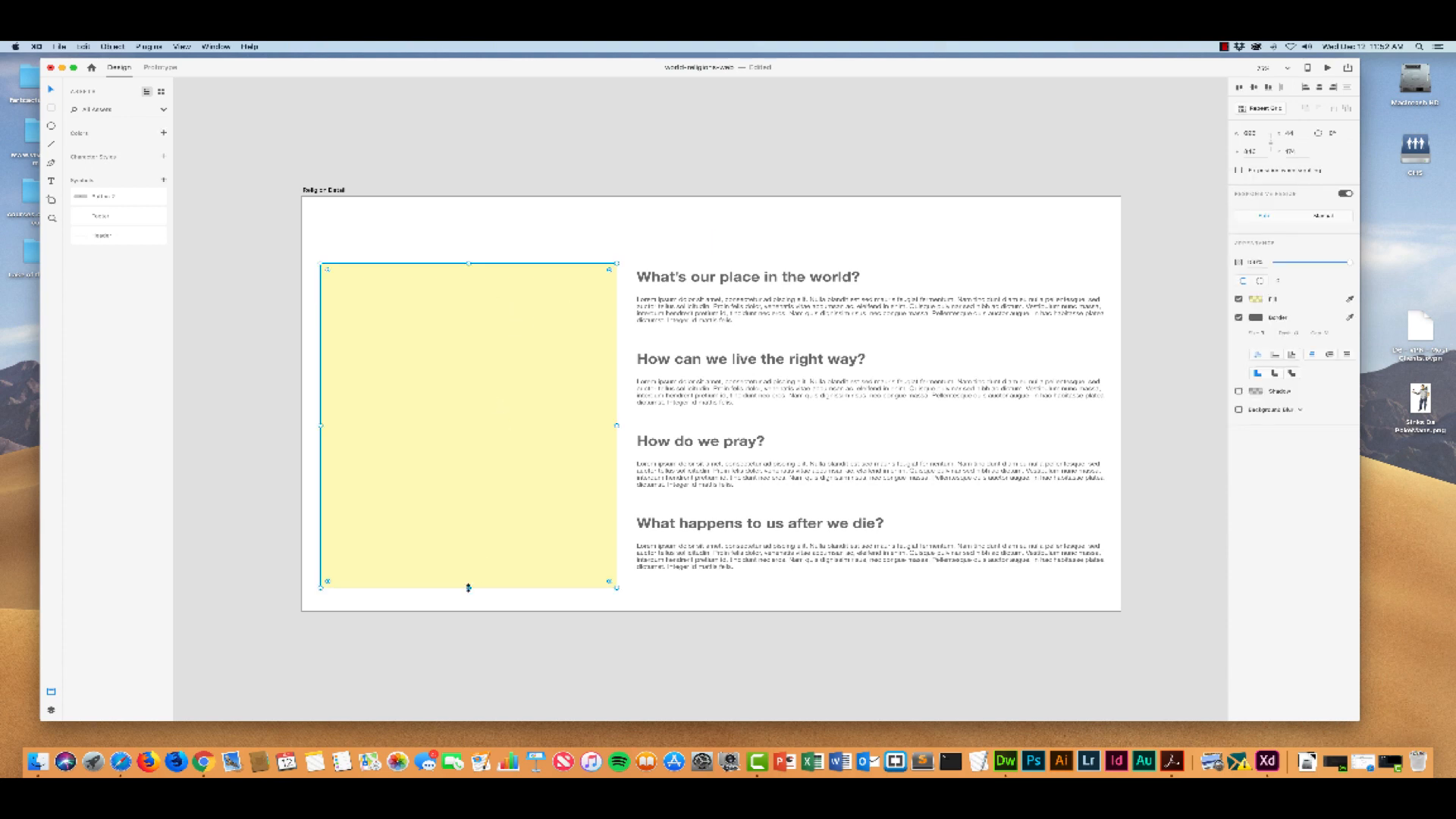
drag(468, 587, 470, 570)
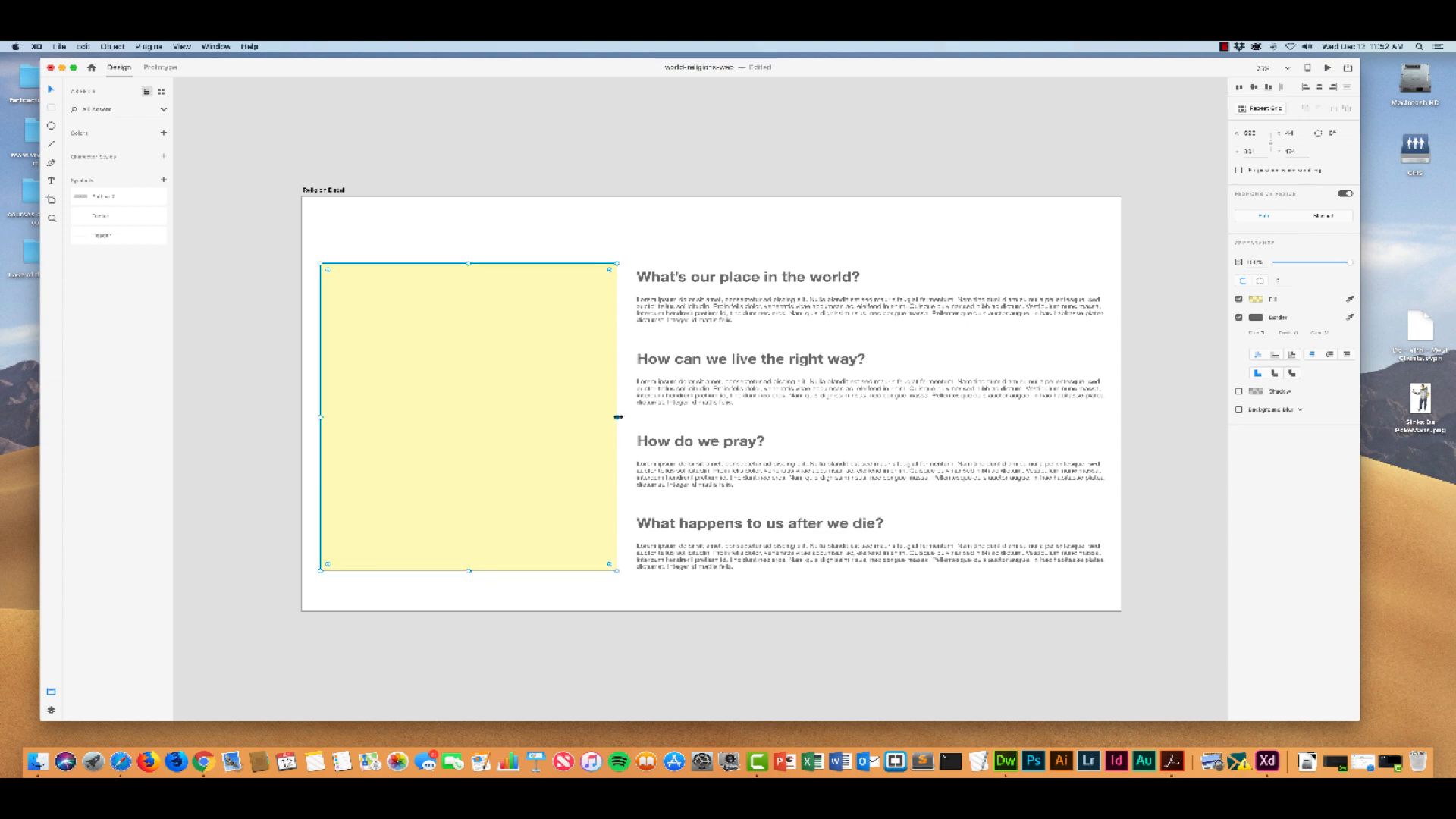
drag(616, 416, 590, 418)
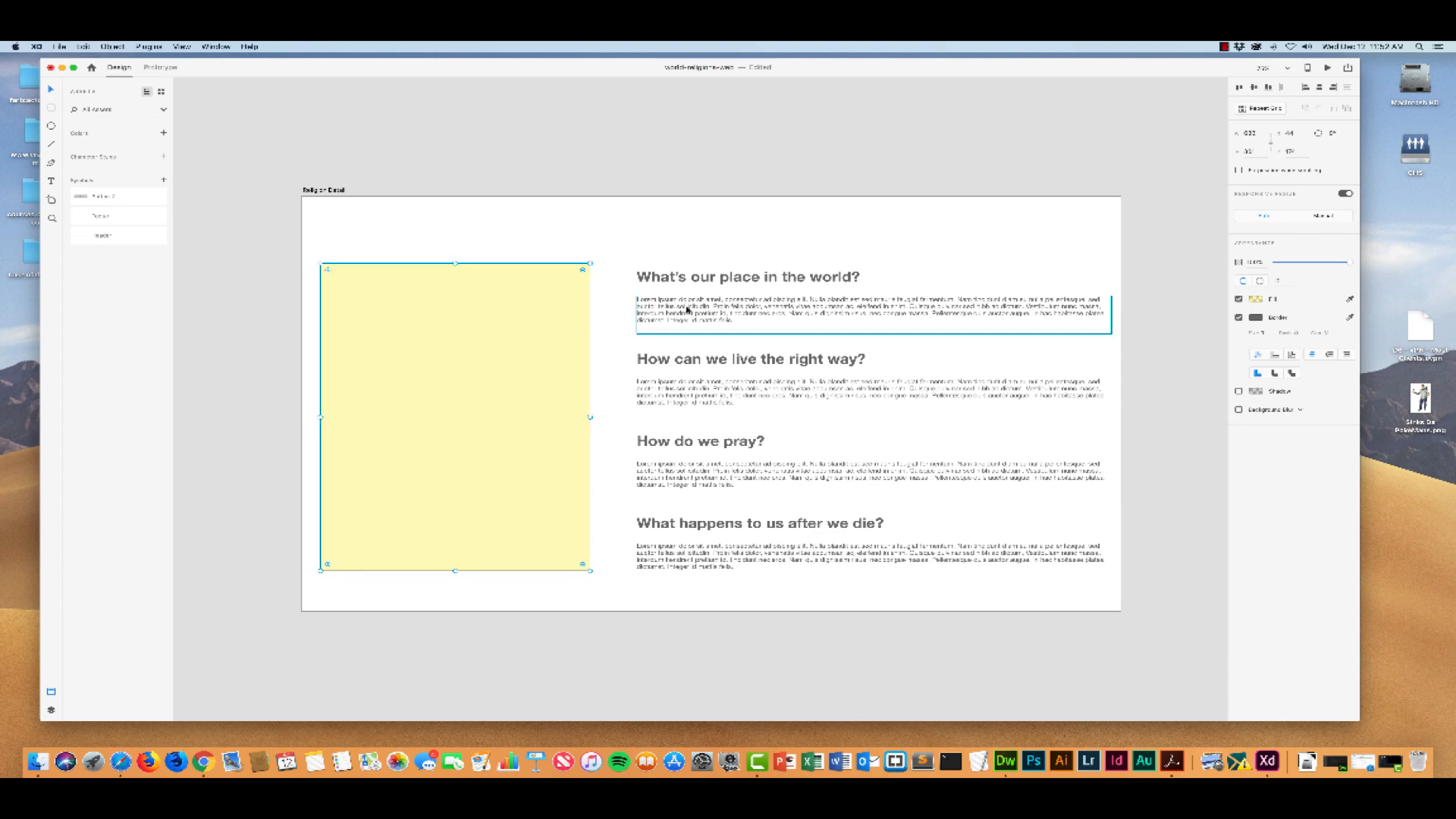
Move all four question headings with their paragraphs closer to the yellow box, aligning their top edge with the top of the box
click(694, 556)
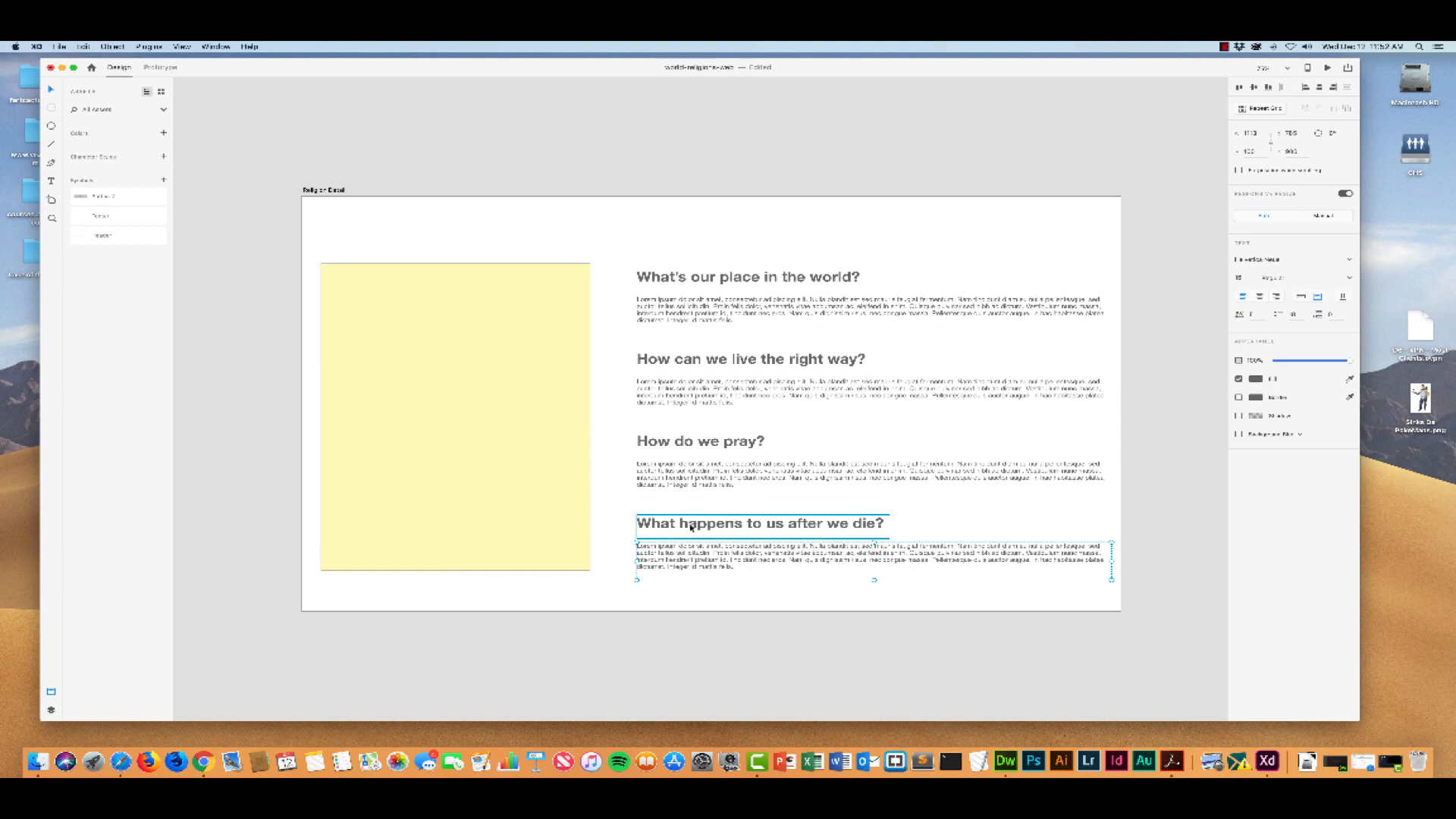
shift+click(692, 526)
shift+click(680, 468)
shift+click(679, 444)
shift+click(696, 383)
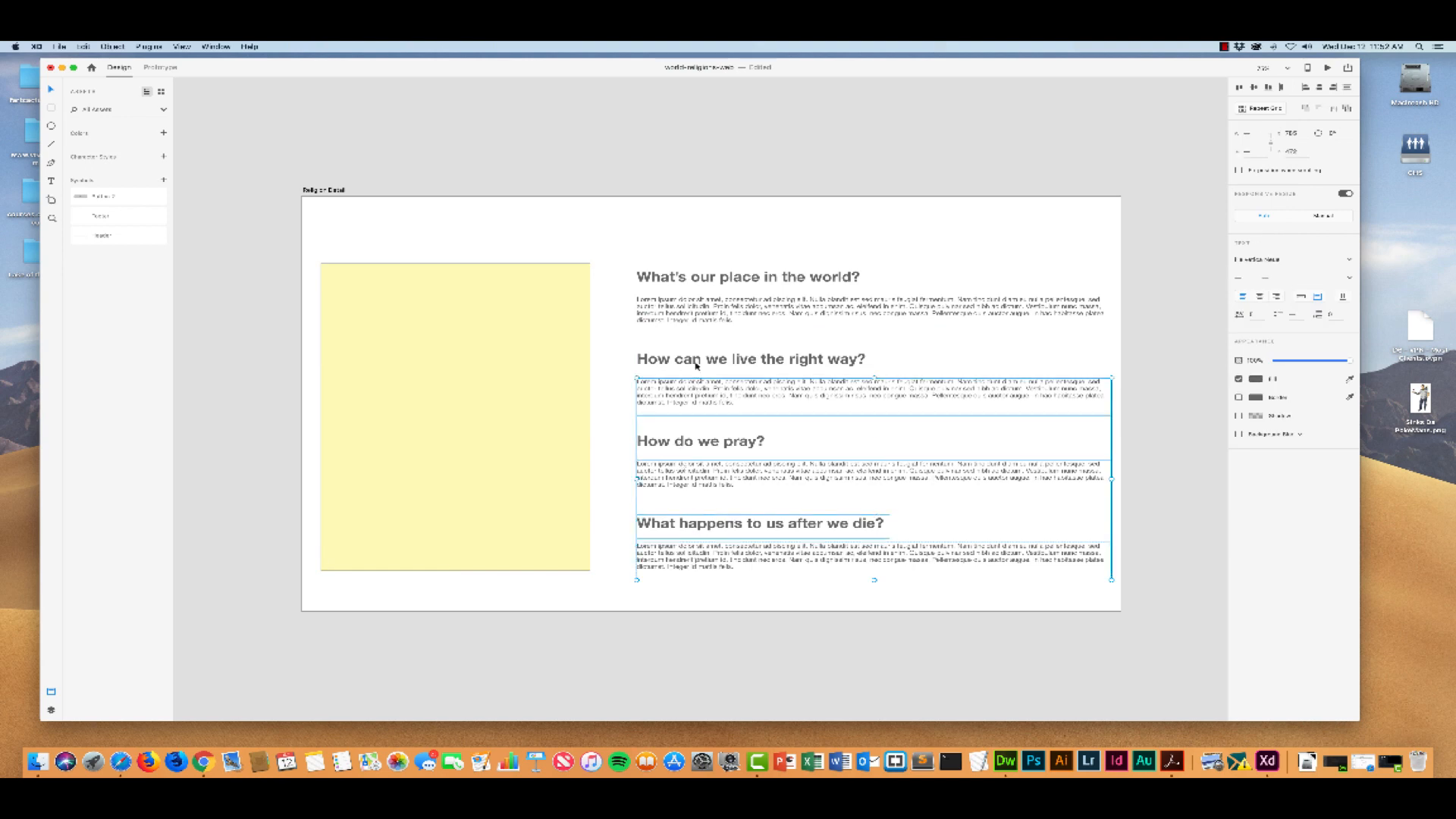
shift+click(698, 361)
shift+click(699, 312)
shift+click(690, 282)
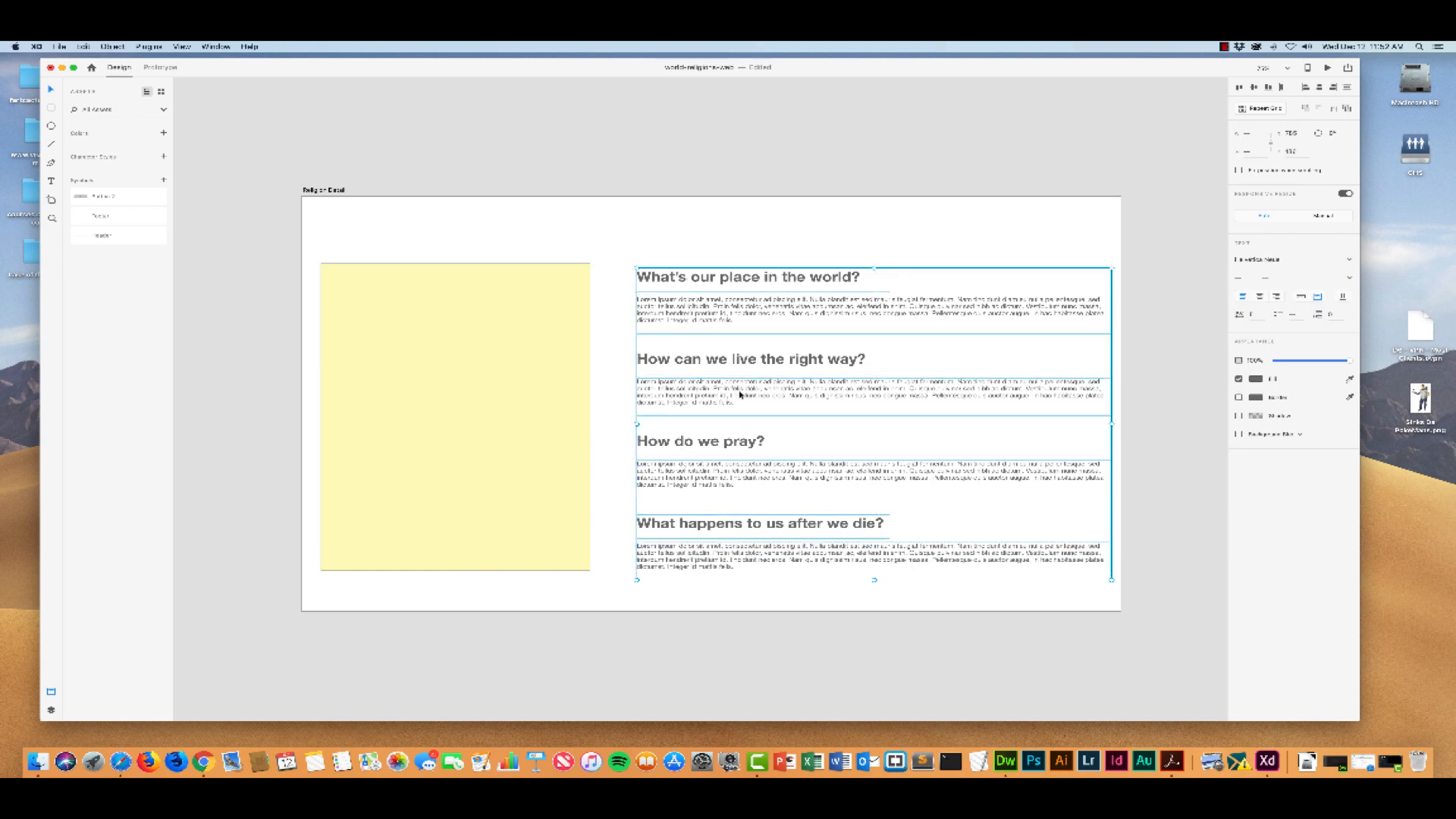
drag(739, 395, 706, 393)
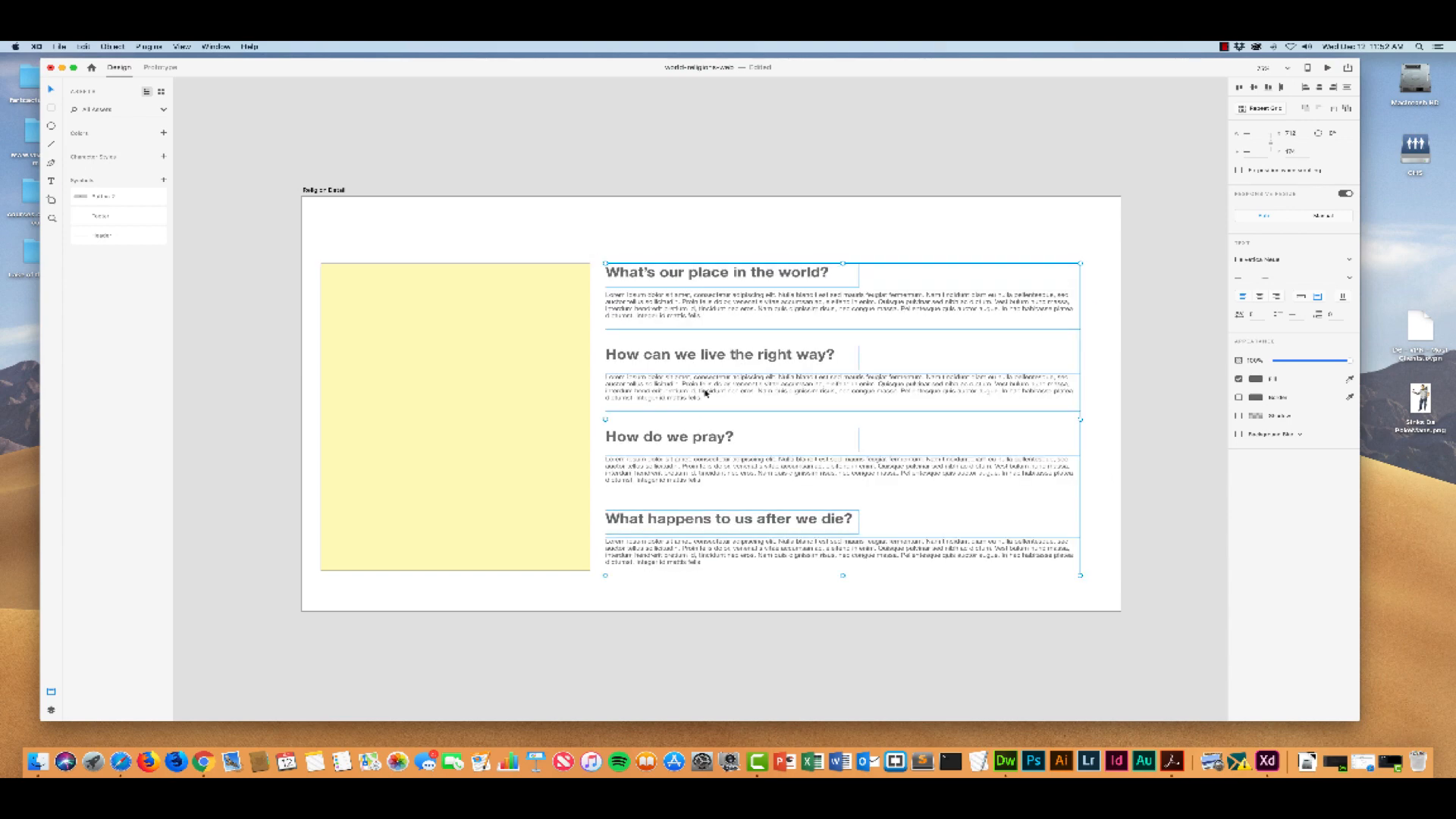
Place the Header symbol across the top of the Religion Detail page
click(132, 236)
drag(93, 237, 474, 218)
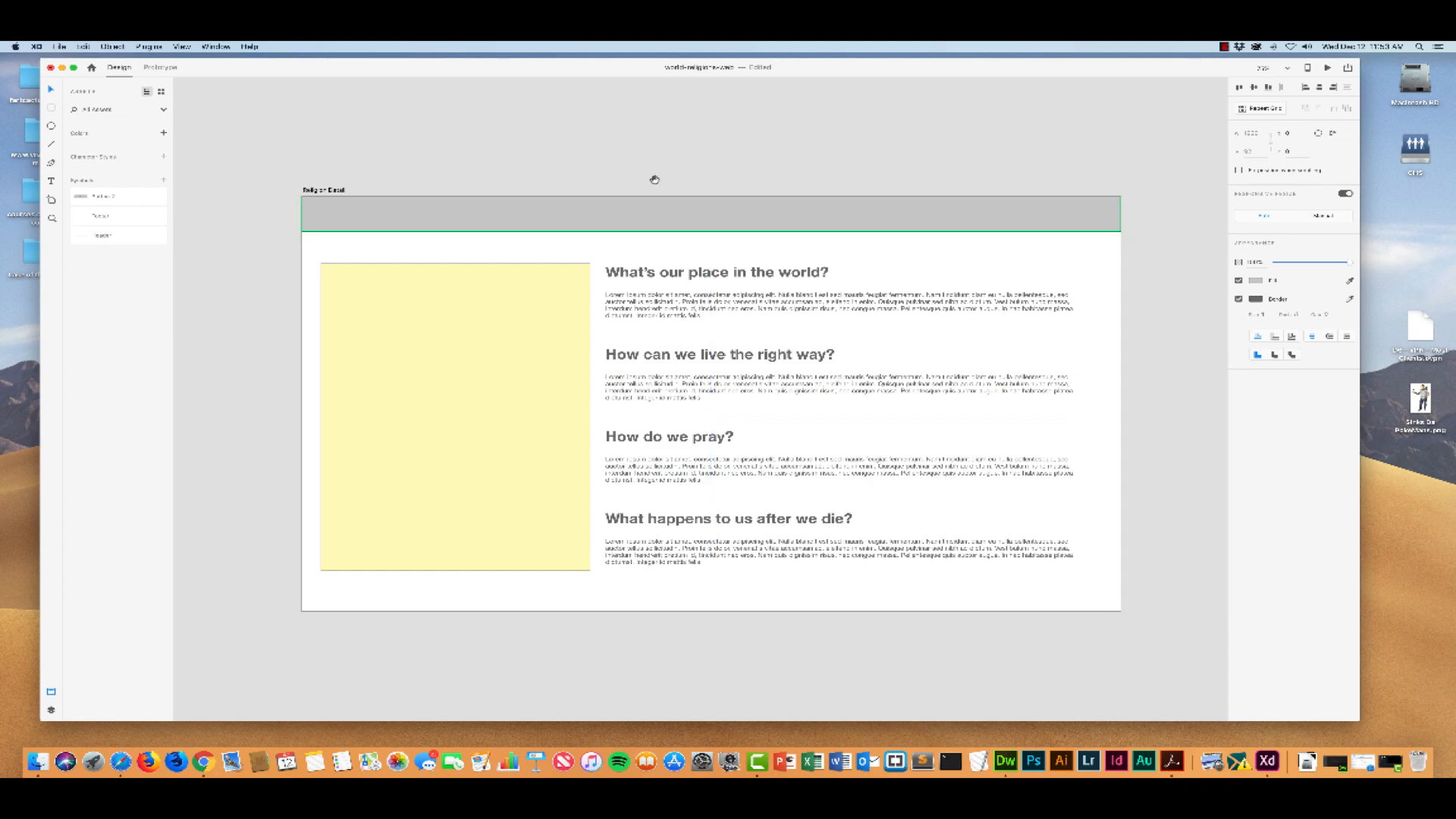
Make the grouped menu icon in the Religions Grid page's header a symbol
scroll(740, 162, up, 10)
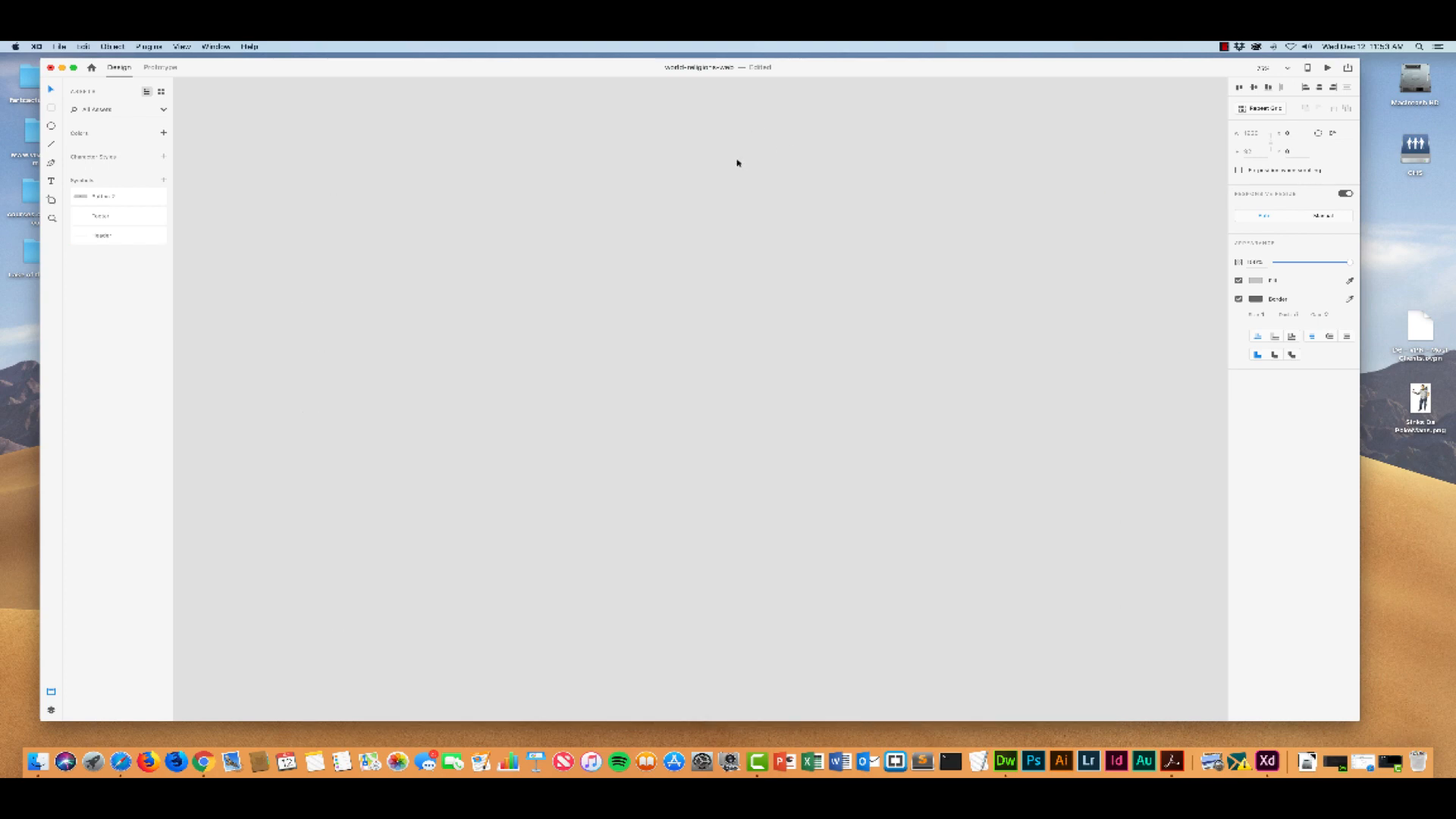
scroll(734, 161, left, 3)
scroll(732, 161, down, 5)
key(super+minus)
key(super+minus)
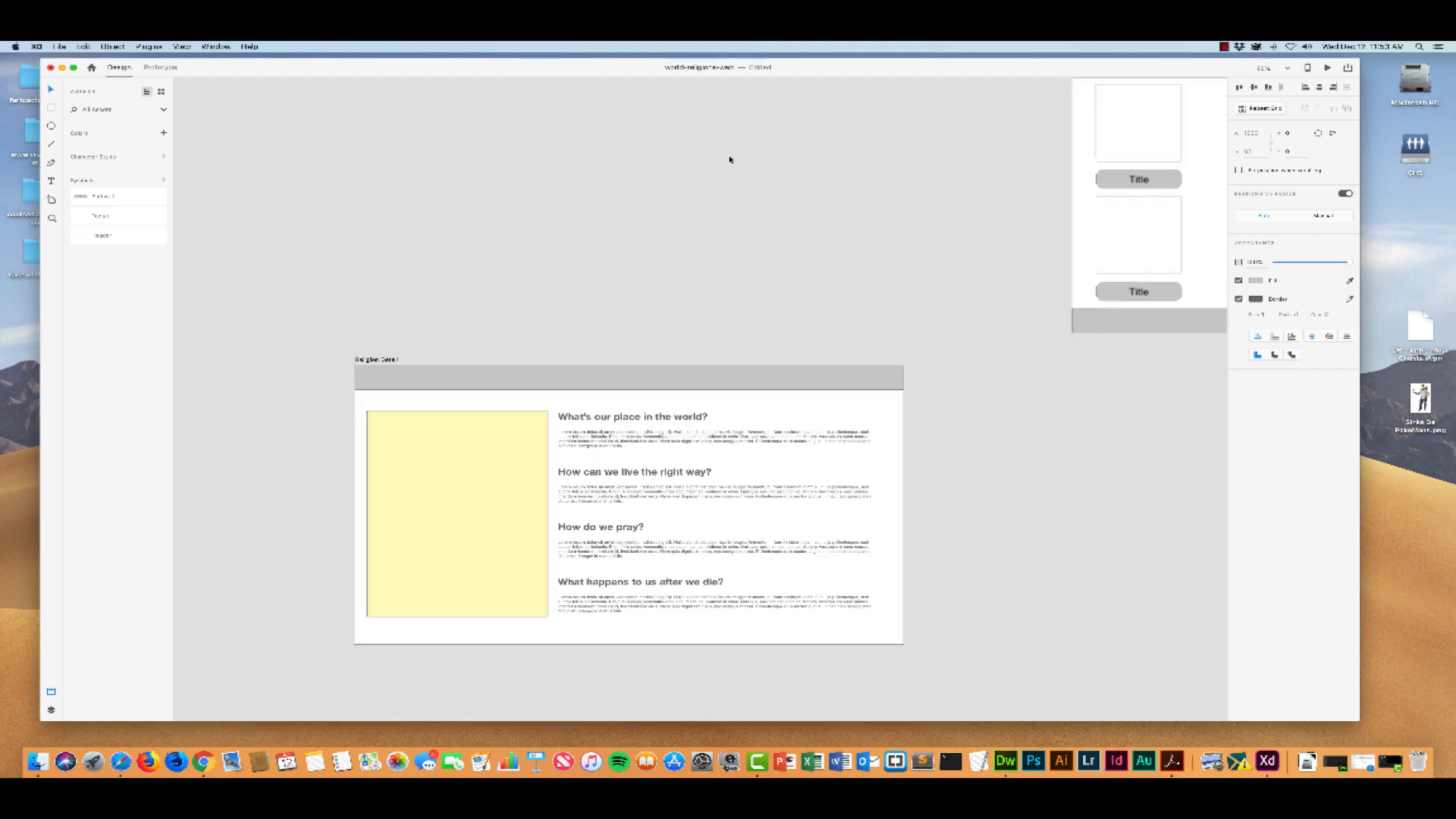
drag(758, 195, 509, 202)
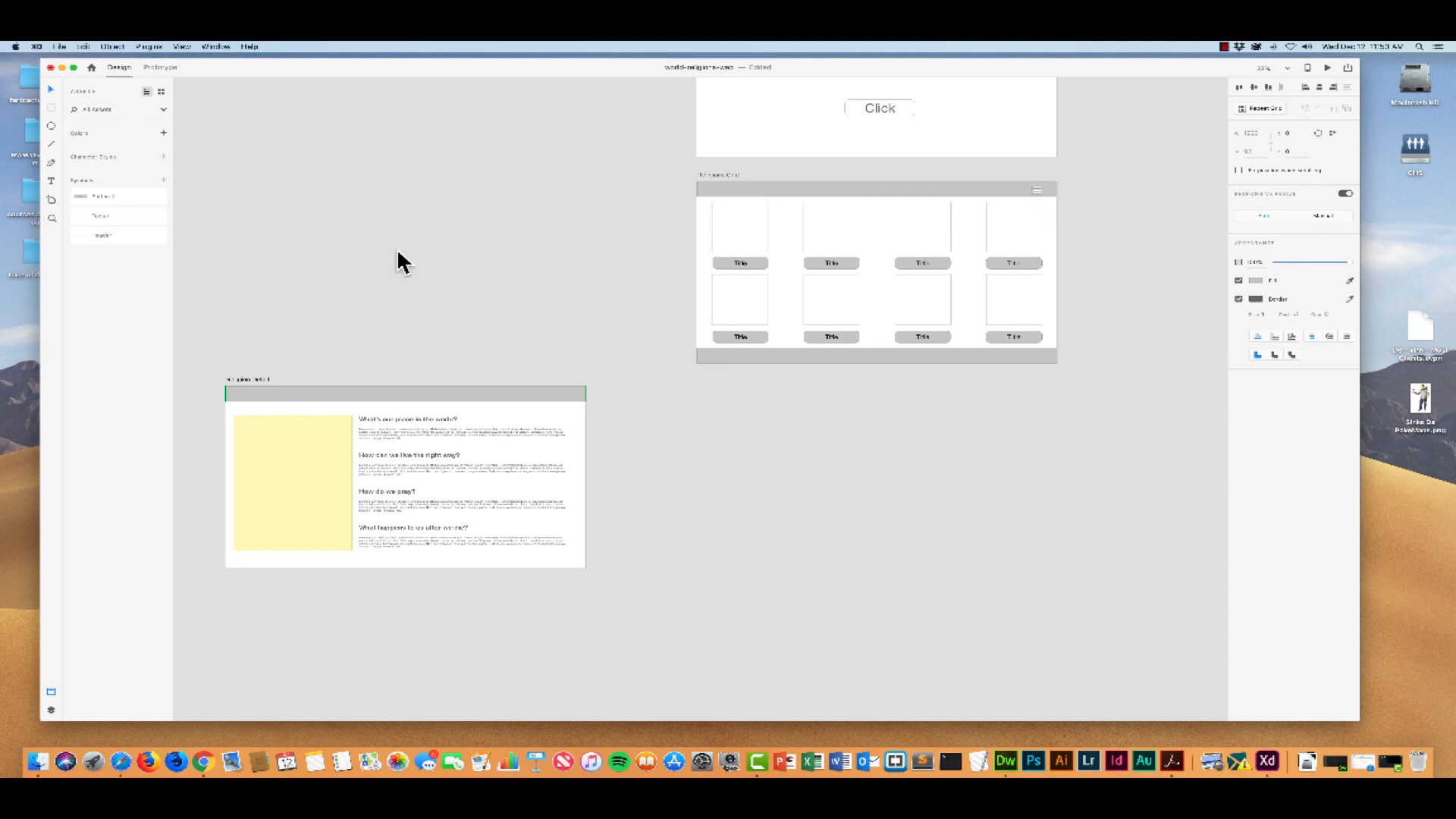
scroll(402, 255, left, 5)
scroll(402, 254, up, 2)
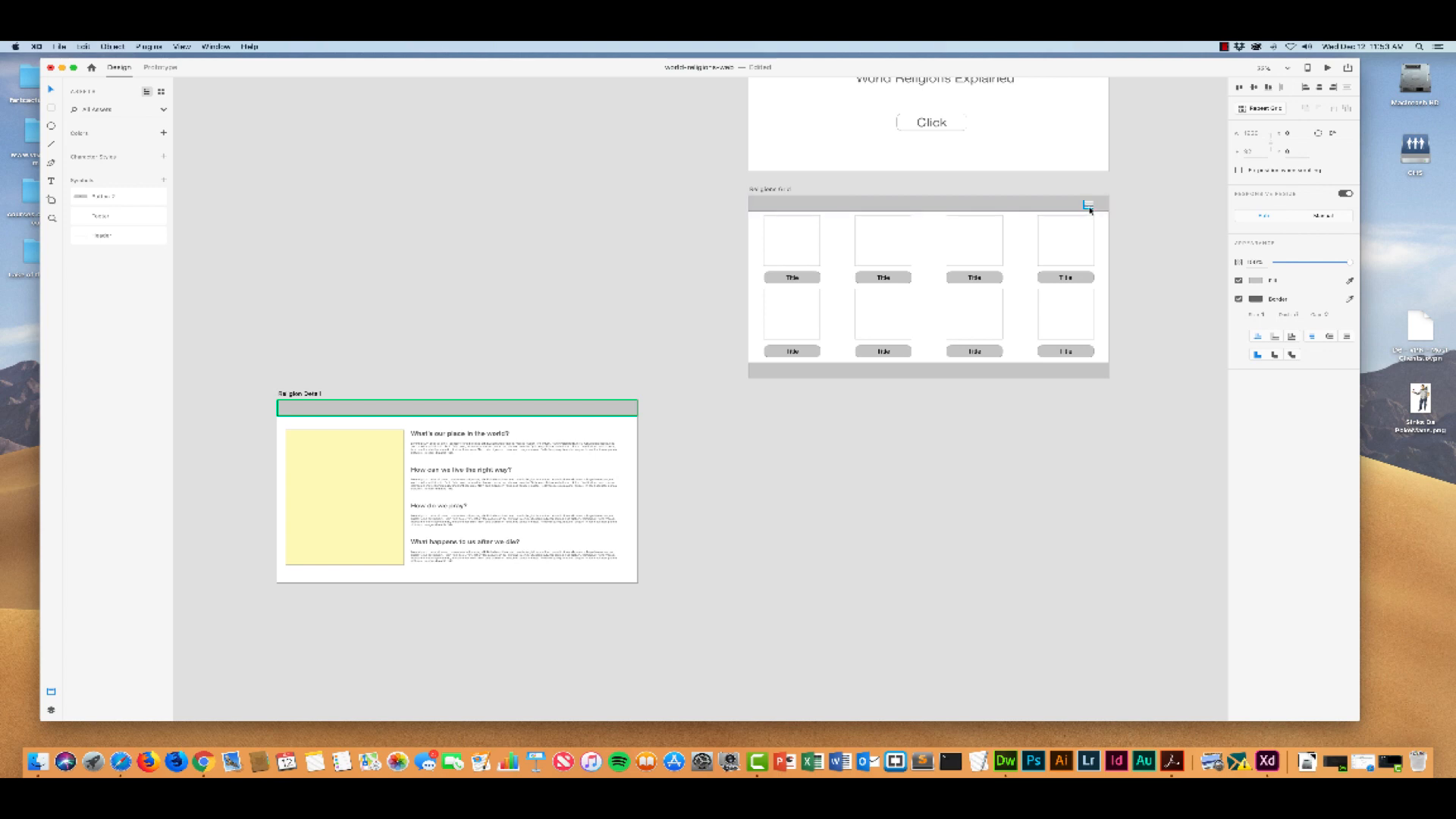
key(super+plus)
key(super+plus)
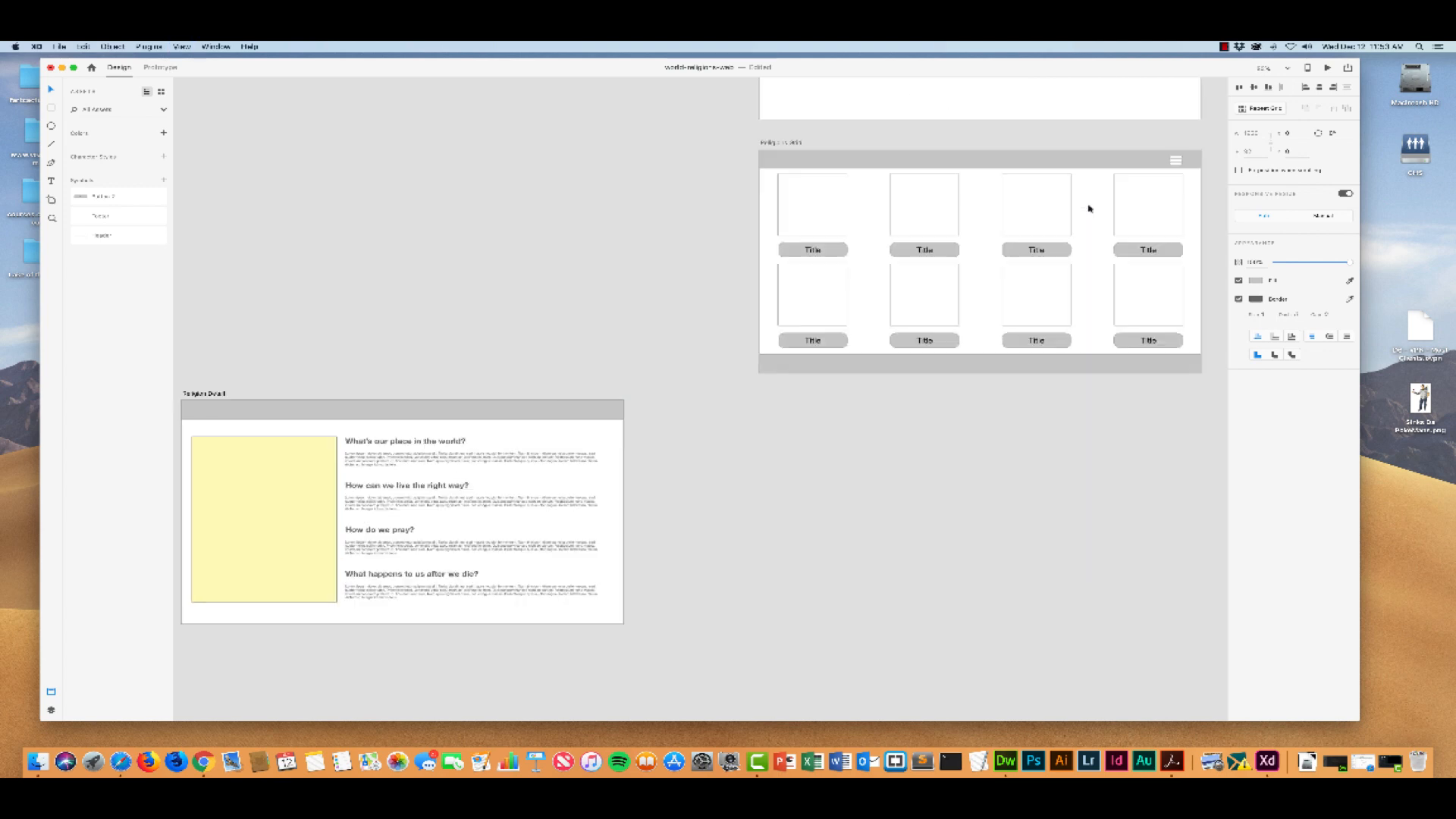
drag(712, 206, 475, 351)
drag(936, 88, 705, 143)
click(1088, 178)
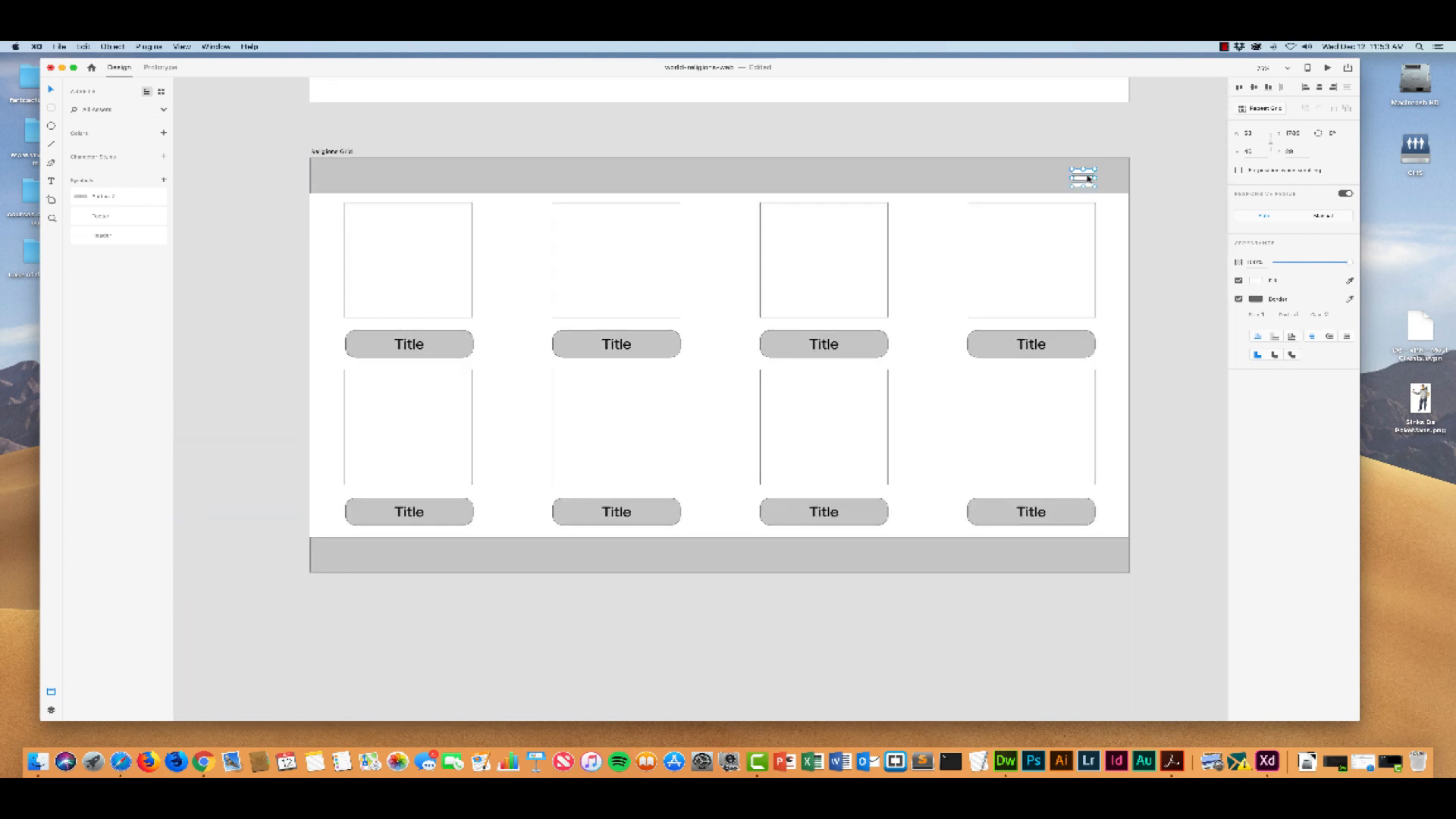
right_click(1083, 182)
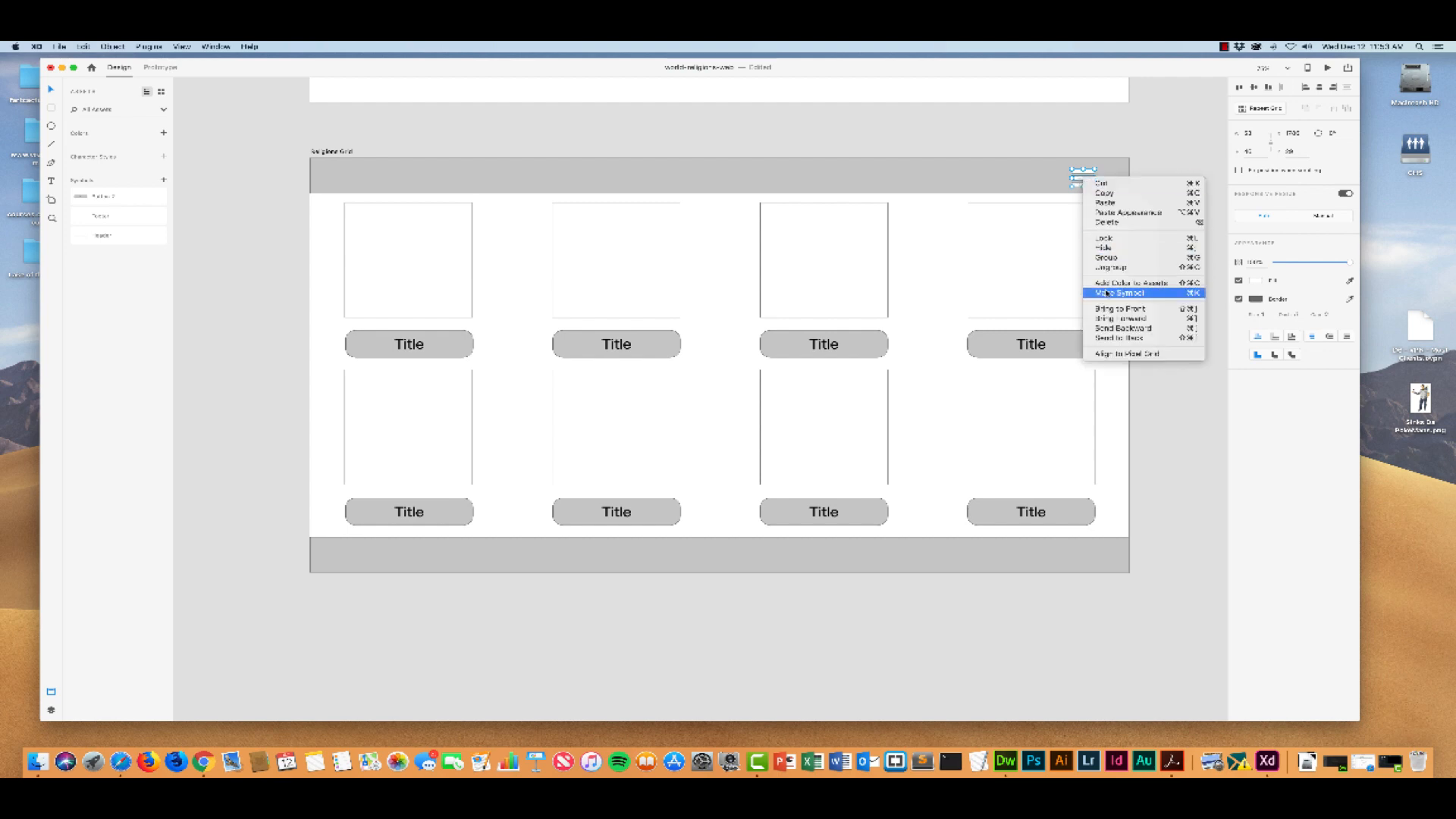
click(1108, 293)
Rename the menu icon's symbol as Hamburger Menu
double_click(85, 199)
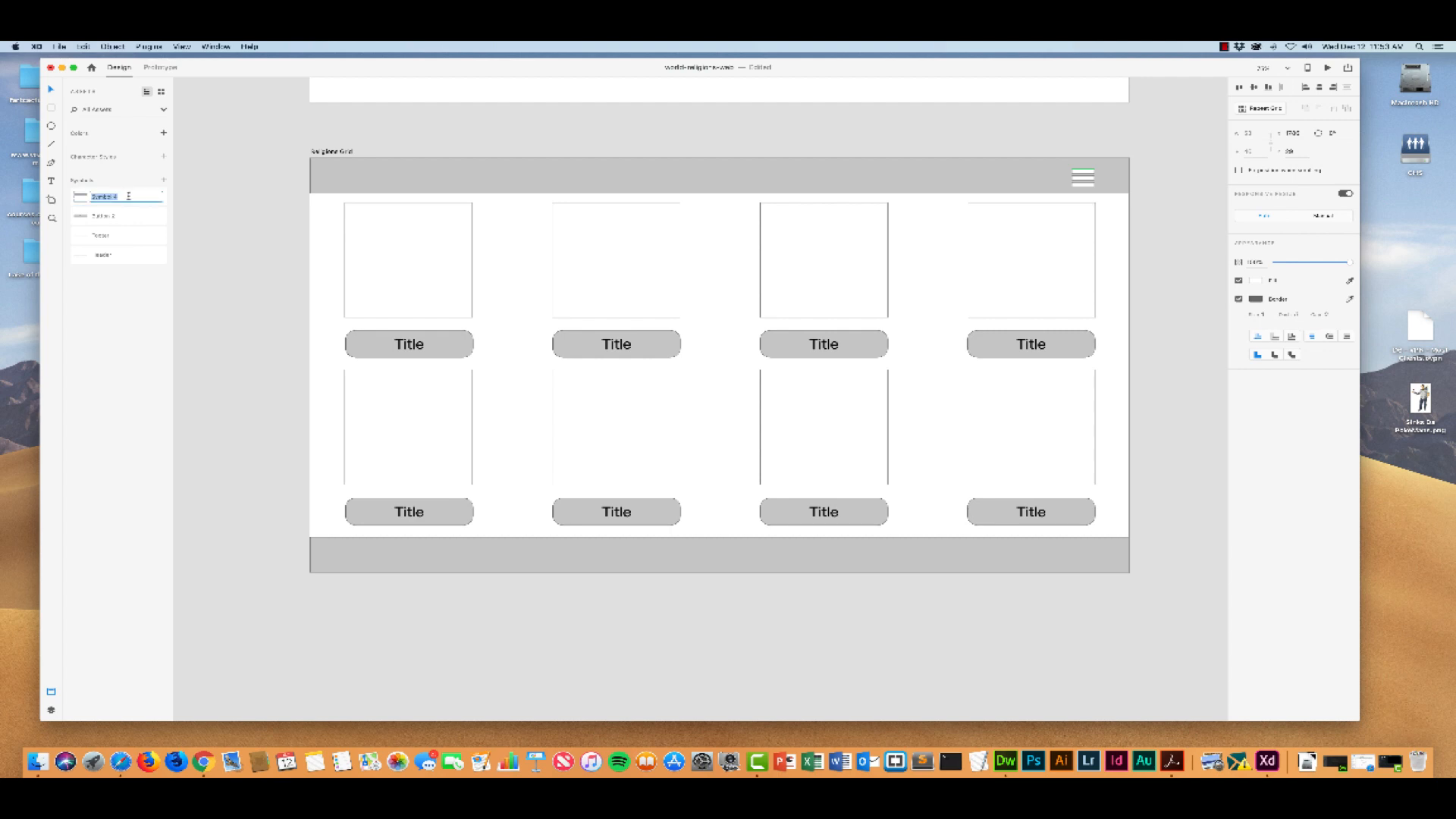
text(Hamburger Menu)
key(BackSpace)
key(BackSpace)
key(BackSpace)
key(Return)
Try to drop the Hamburger Menu symbol onto the Religion Detail page's header bar, undoing each placement
scroll(287, 289, down, 5)
scroll(287, 289, left, 8)
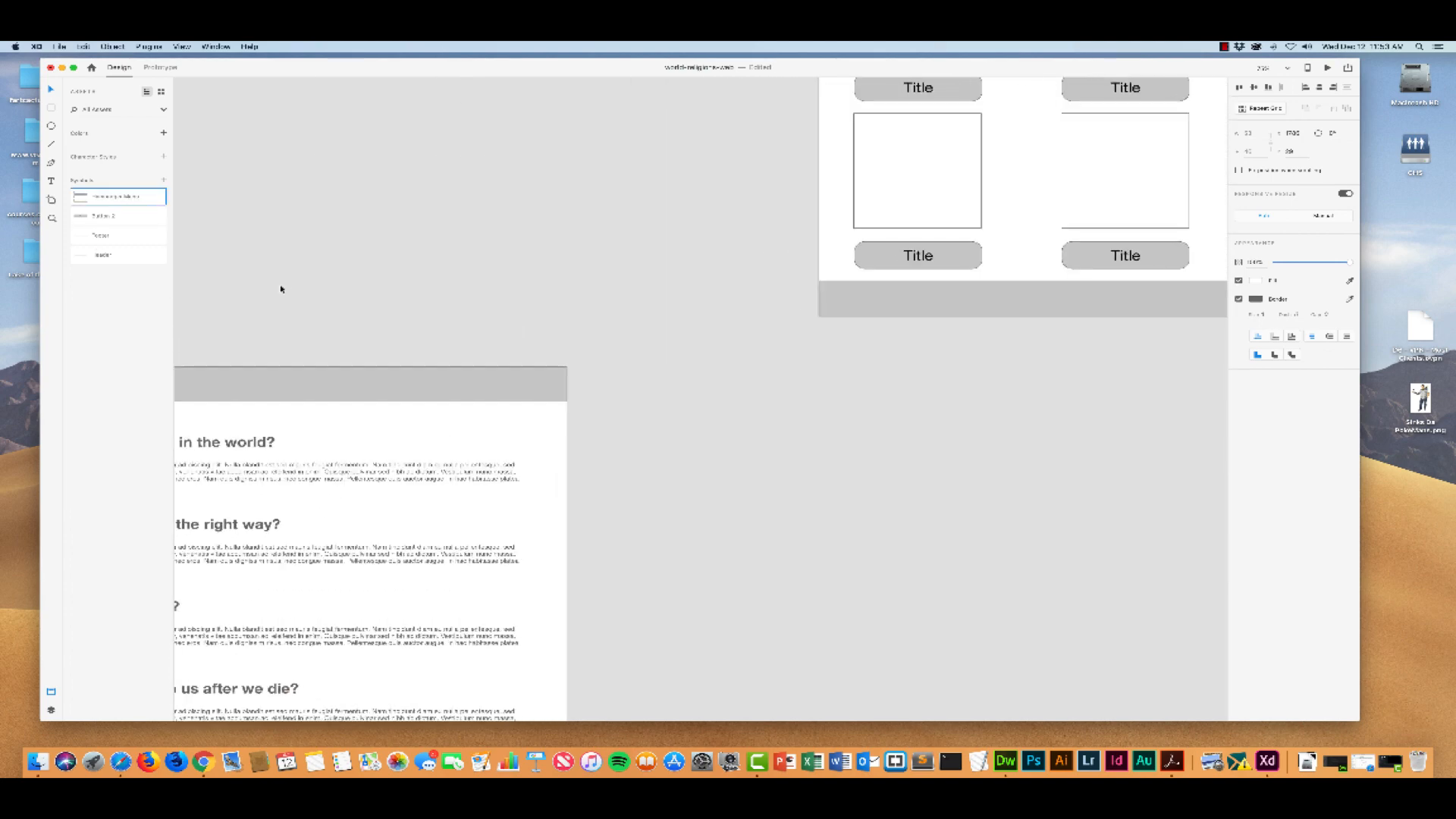
drag(79, 198, 515, 385)
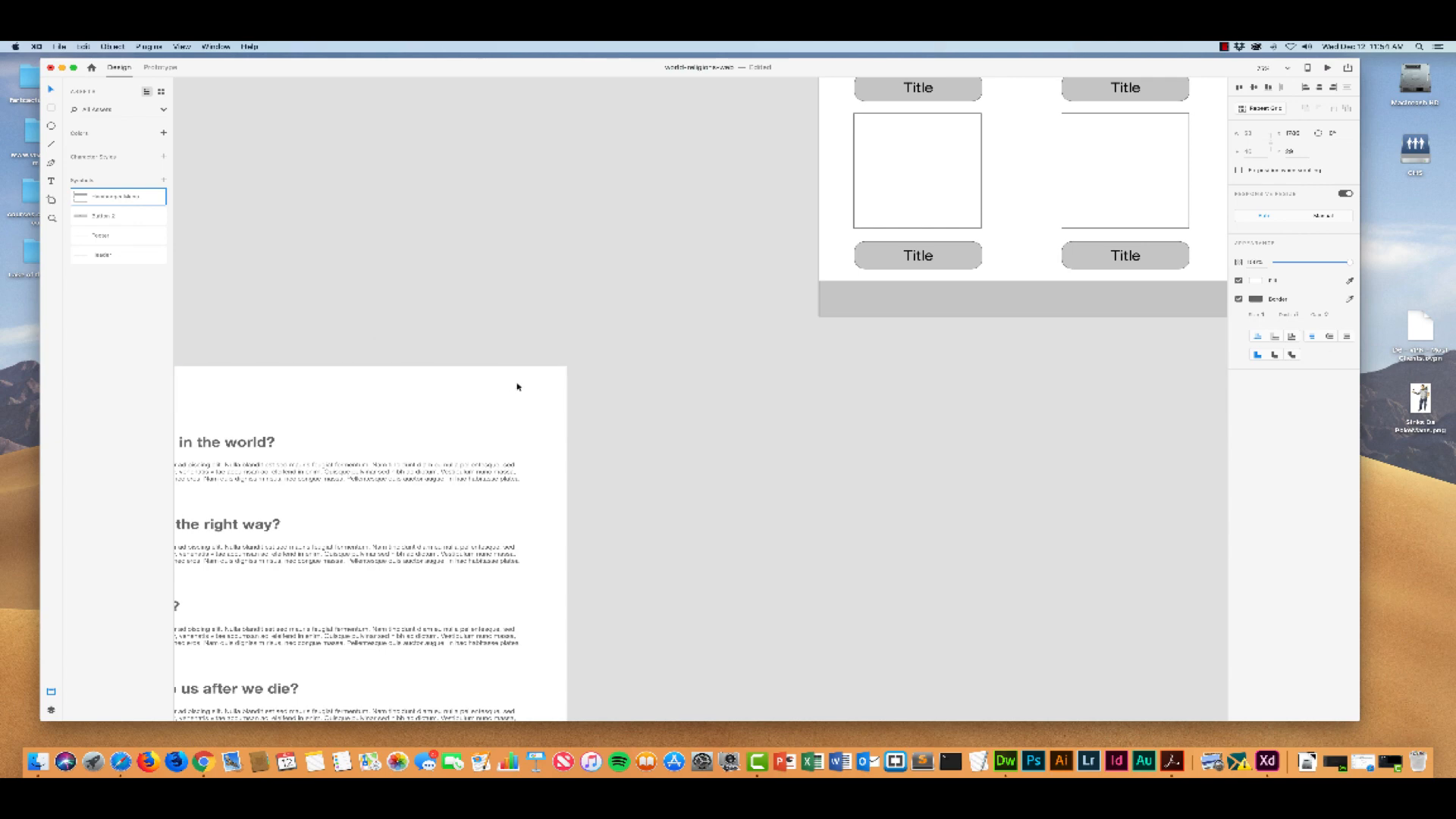
scroll(455, 386, left, 6)
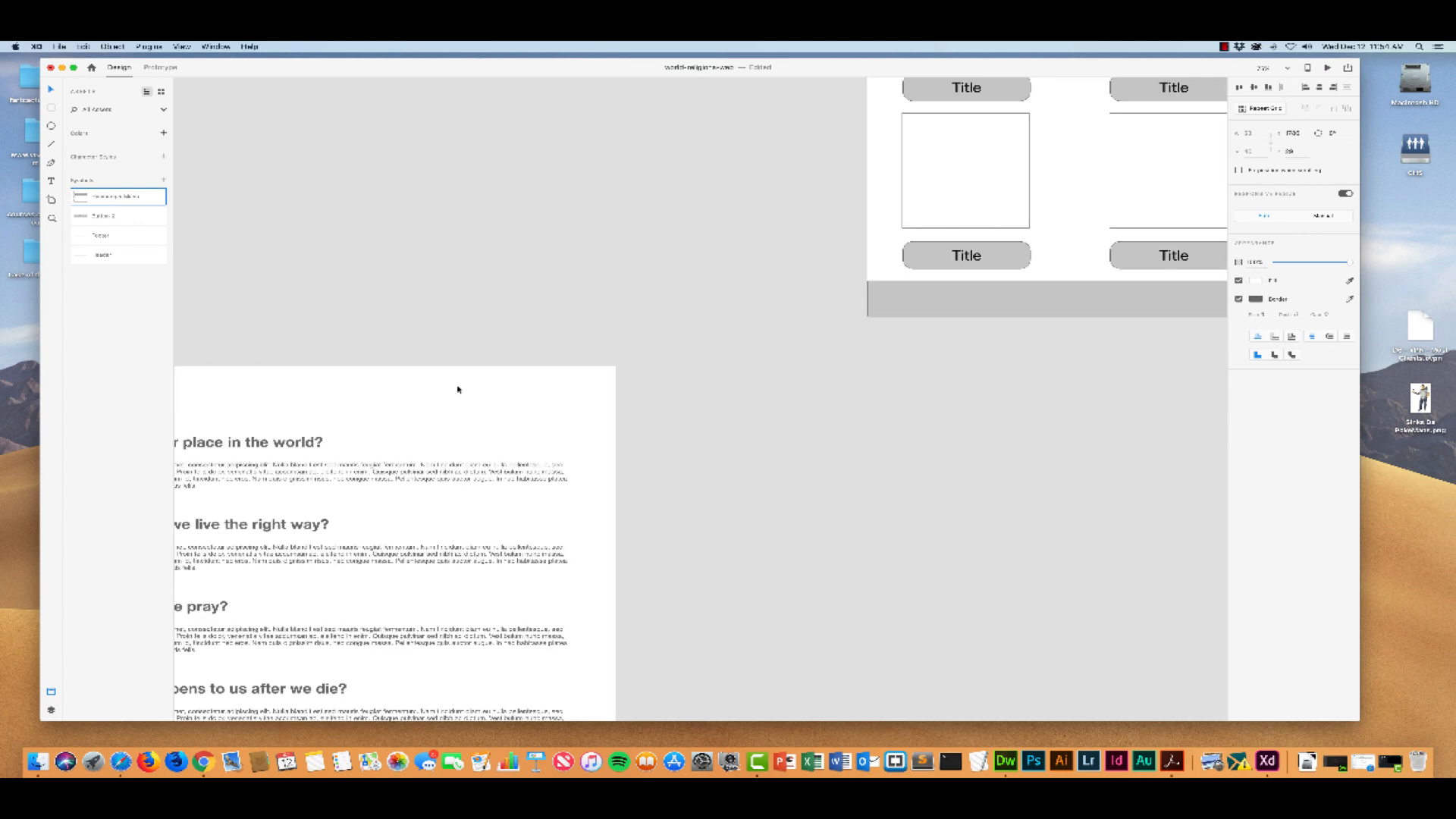
key(super+z)
scroll(455, 383, left, 4)
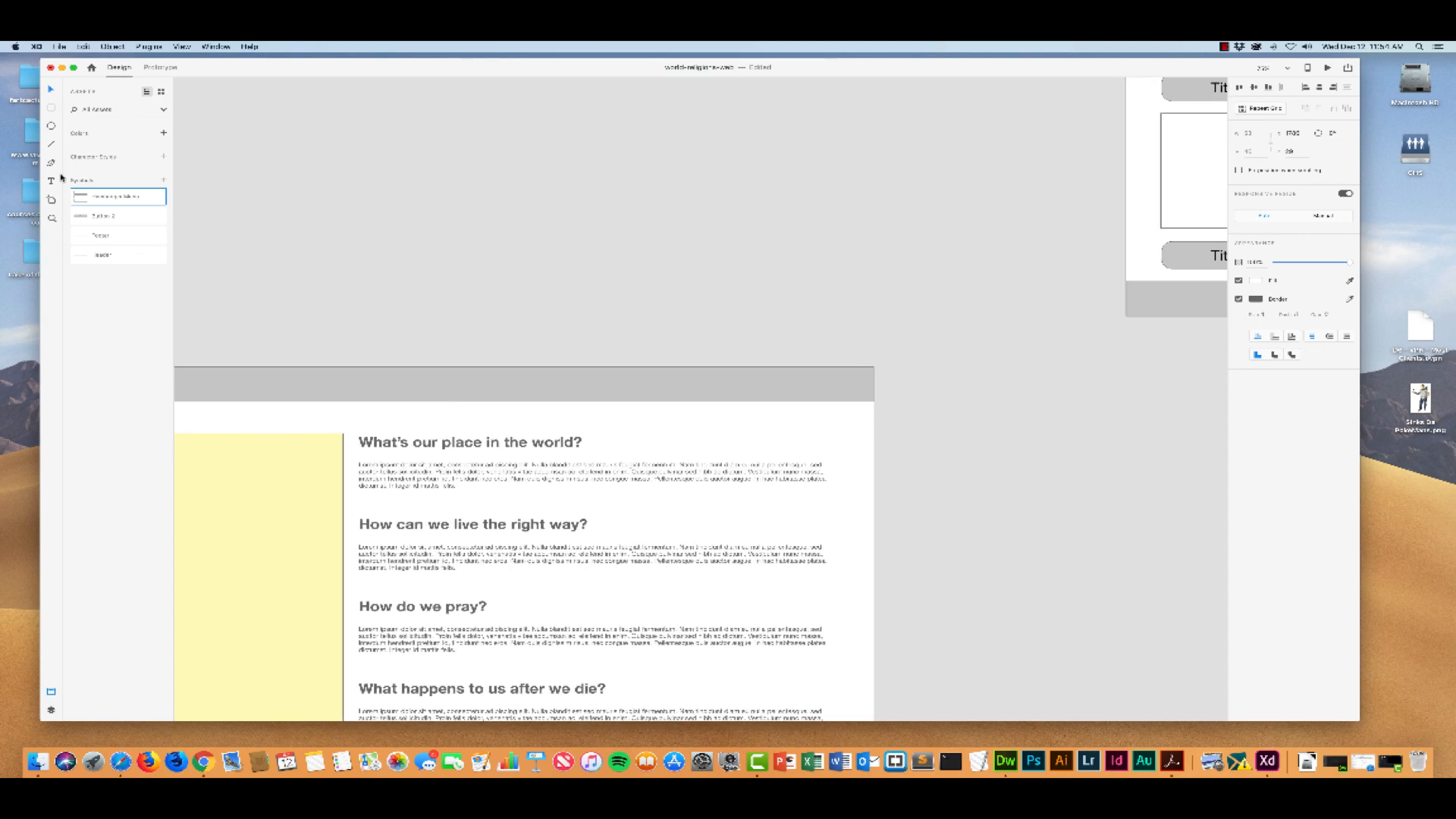
drag(90, 203, 673, 389)
key(super+z)
Place the Hamburger Menu symbol in the Religion Detail header and nudge the Religions Grid menu icon vertically to the same height
drag(112, 191, 822, 388)
scroll(793, 381, right, 12)
scroll(792, 382, up, 6)
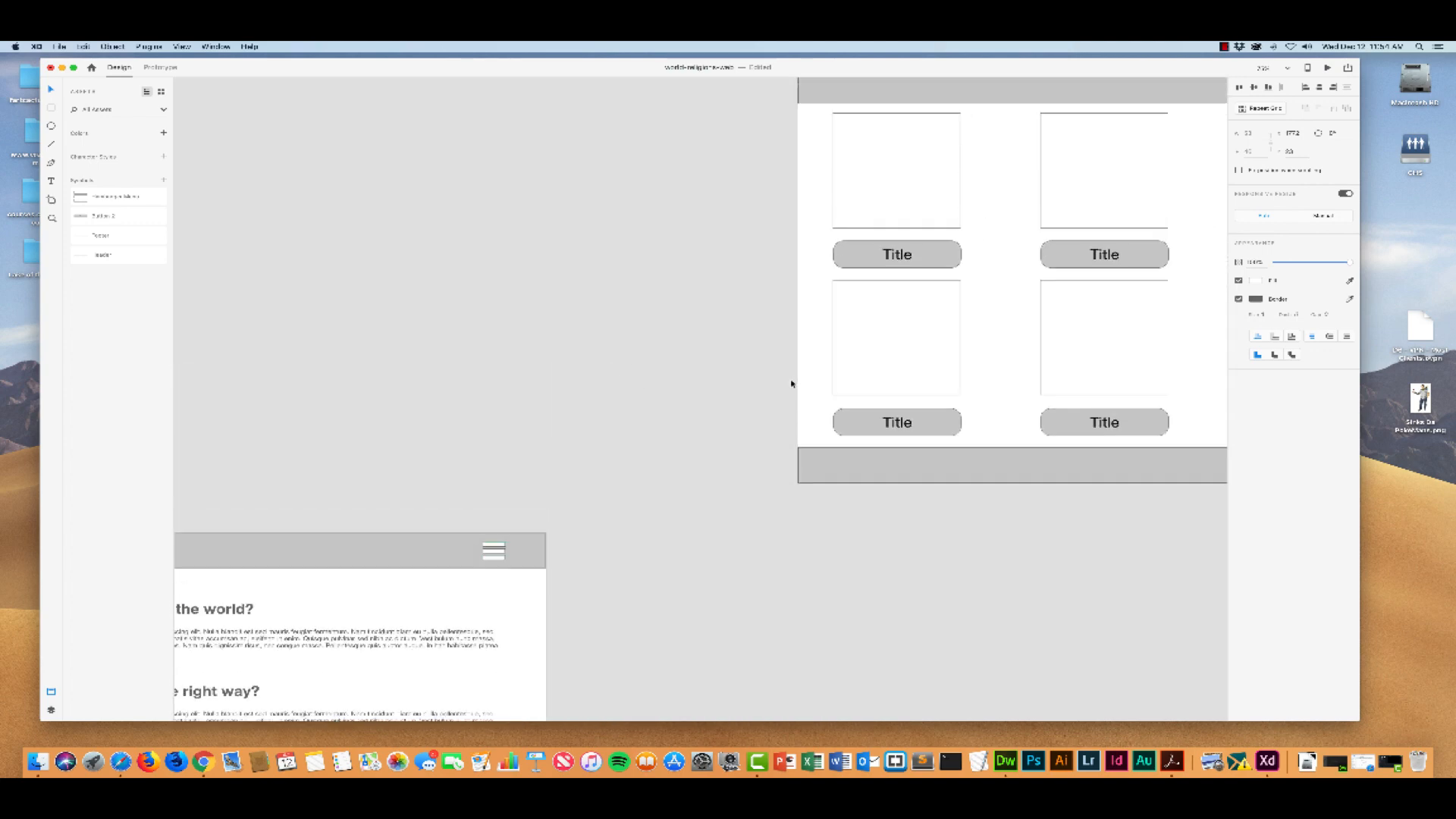
scroll(910, 372, left, 3)
scroll(910, 371, down, 2)
click(989, 345)
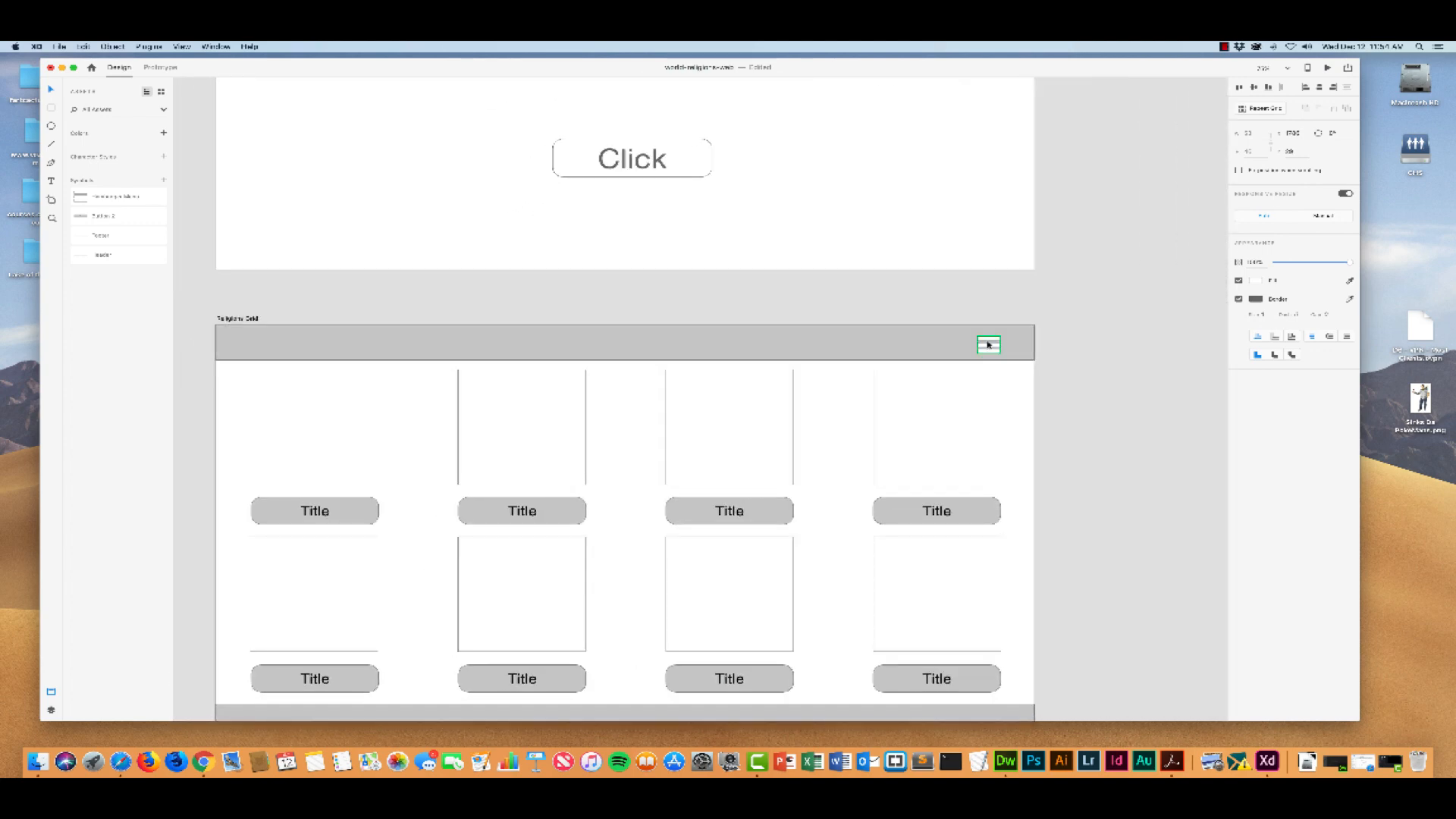
drag(988, 347, 989, 346)
drag(988, 344, 988, 344)
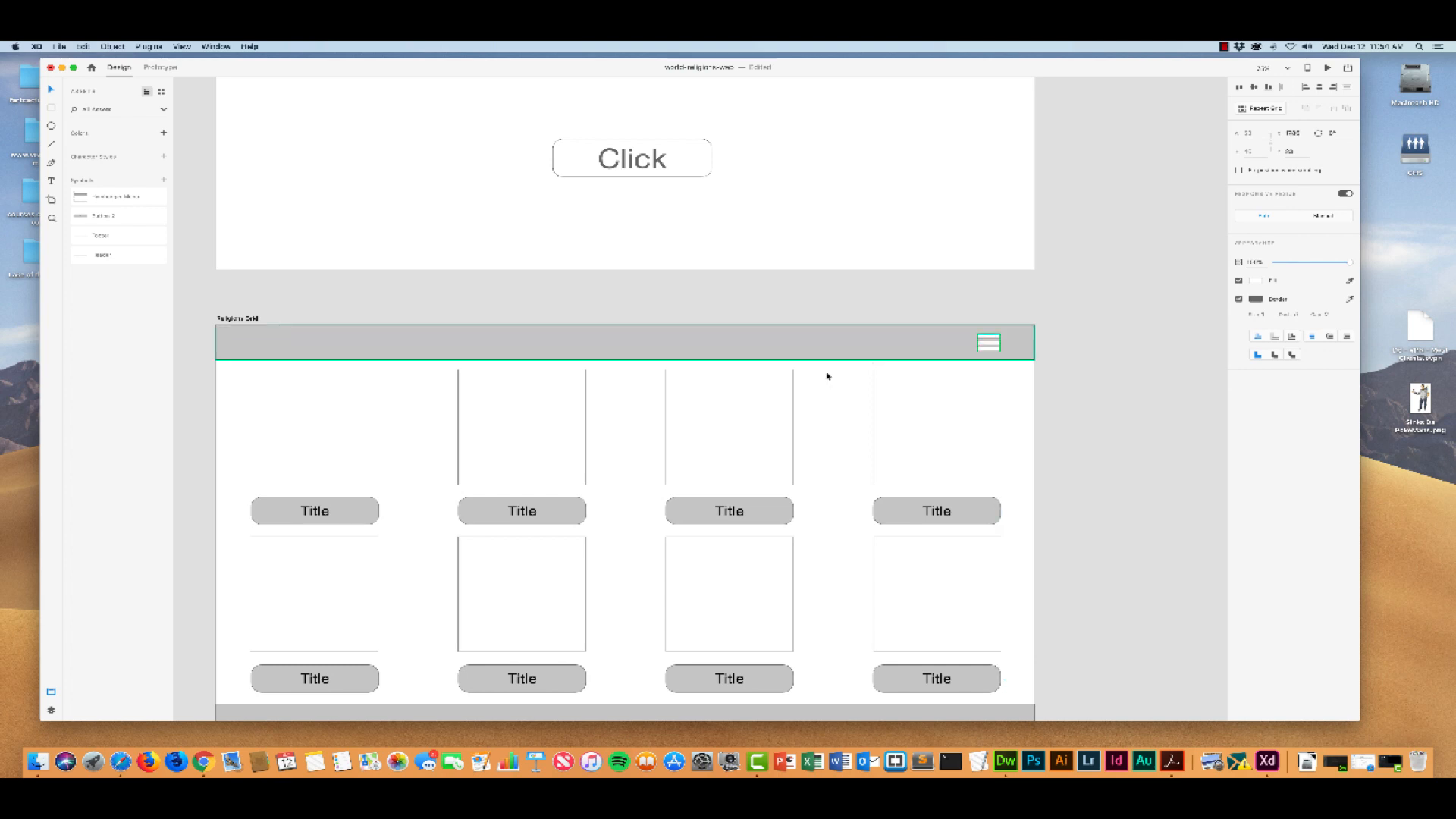
Set the Religion Detail menu icon's horizontal position to match the menu icon on the Religions Grid page
scroll(663, 390, left, 10)
scroll(656, 390, down, 10)
scroll(646, 388, left, 3)
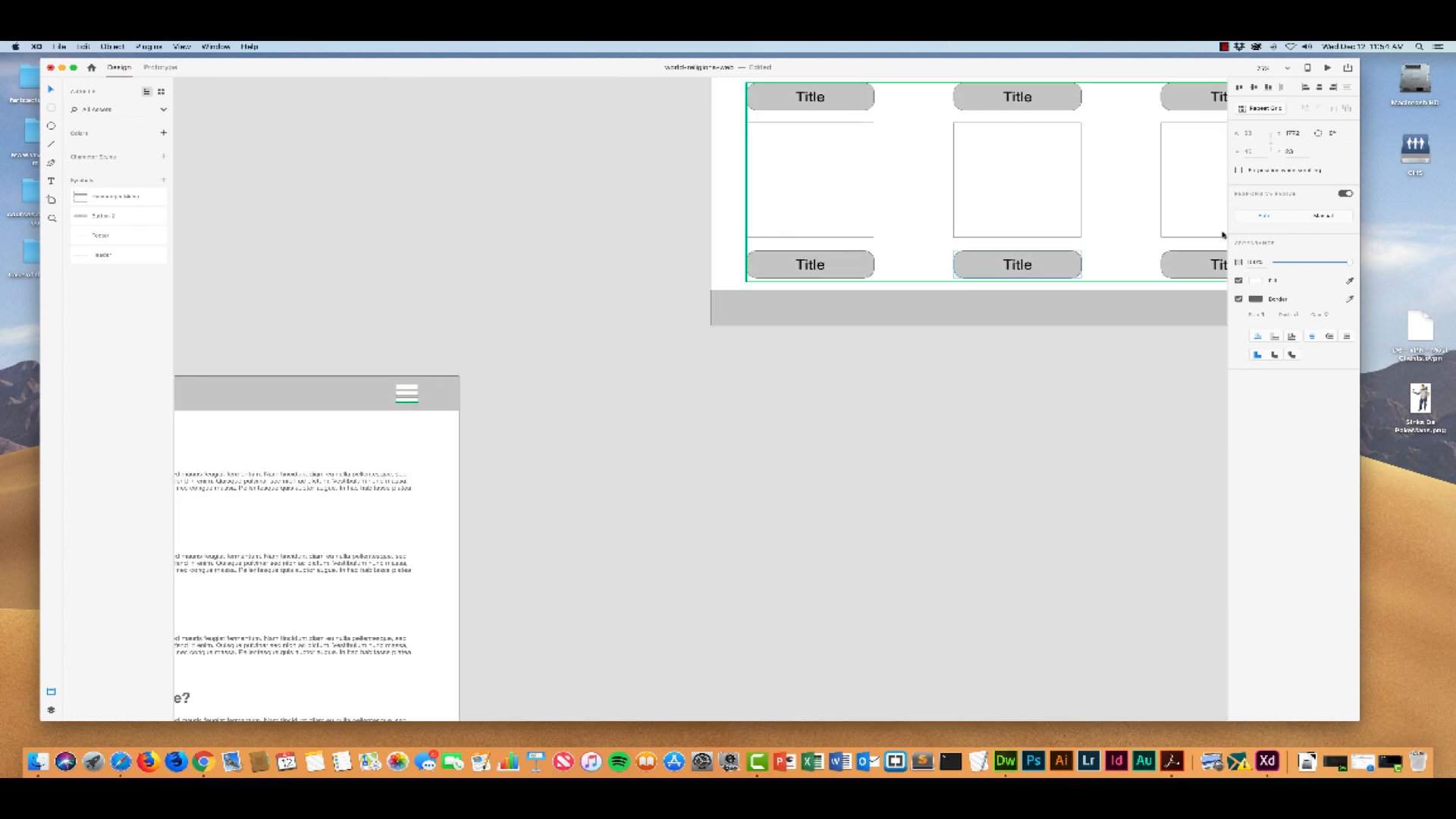
click(1299, 134)
key(BackSpace)
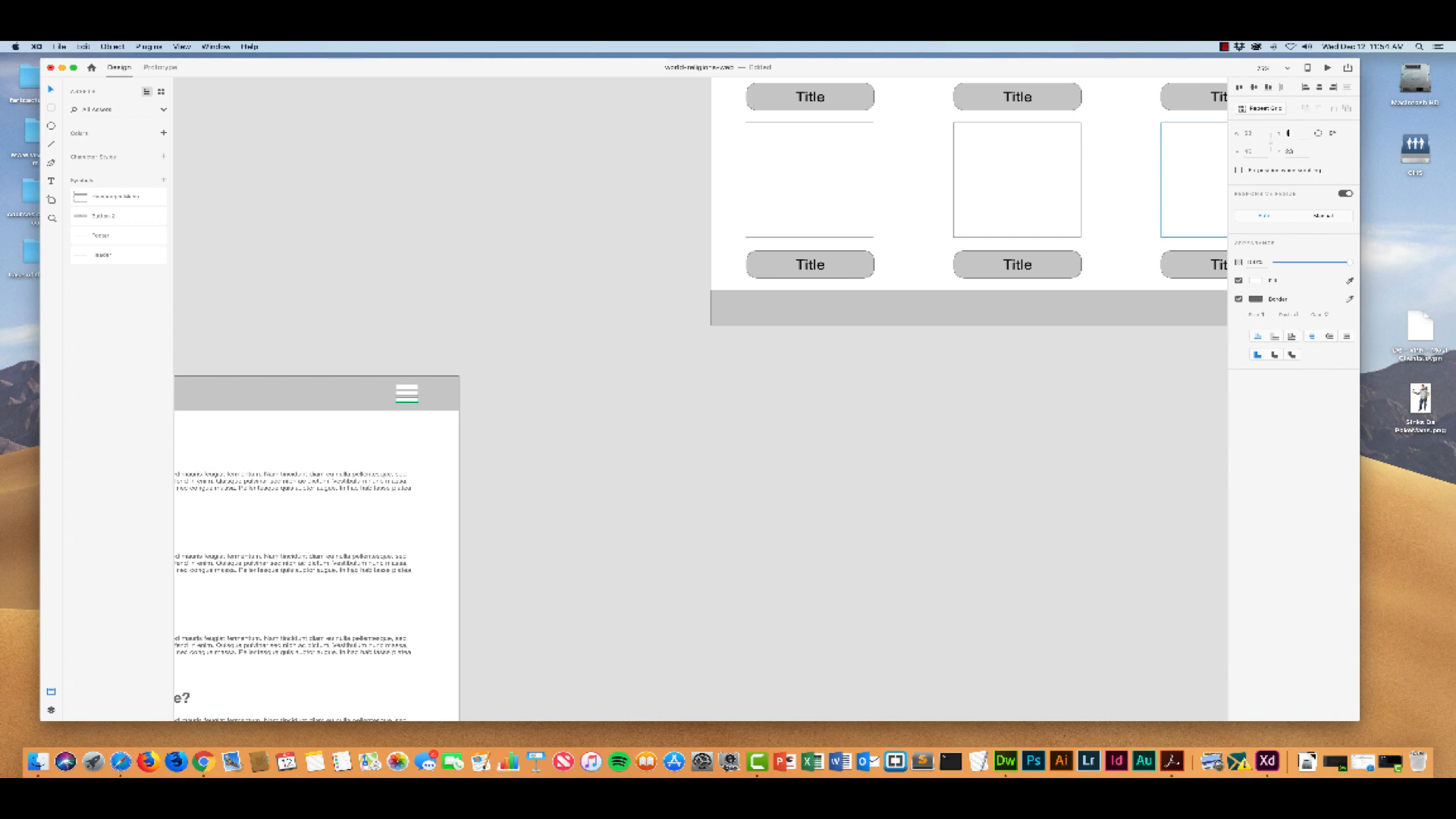
key(Return)
scroll(455, 305, left, 10)
scroll(455, 306, up, 2)
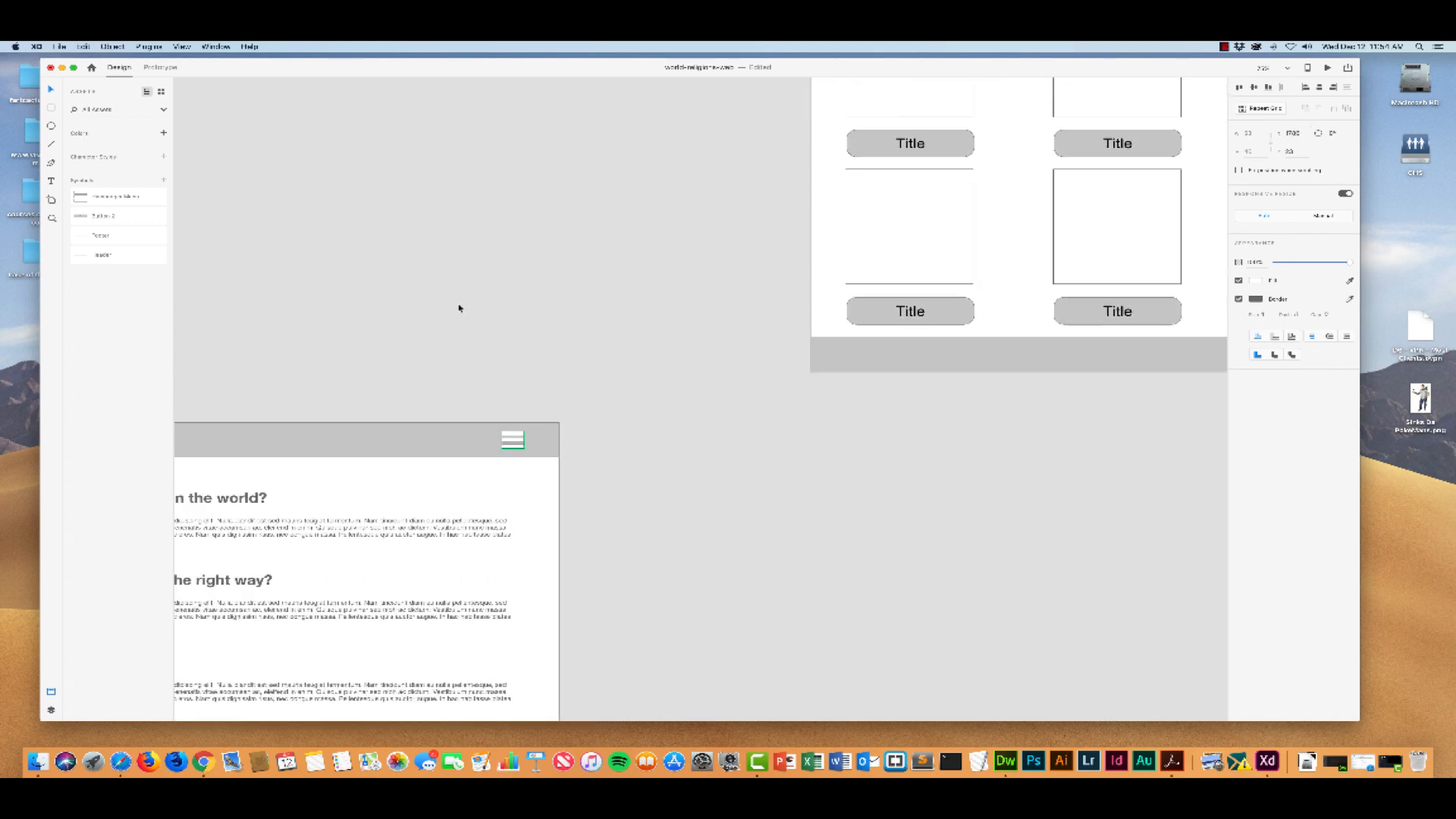
scroll(454, 306, down, 2)
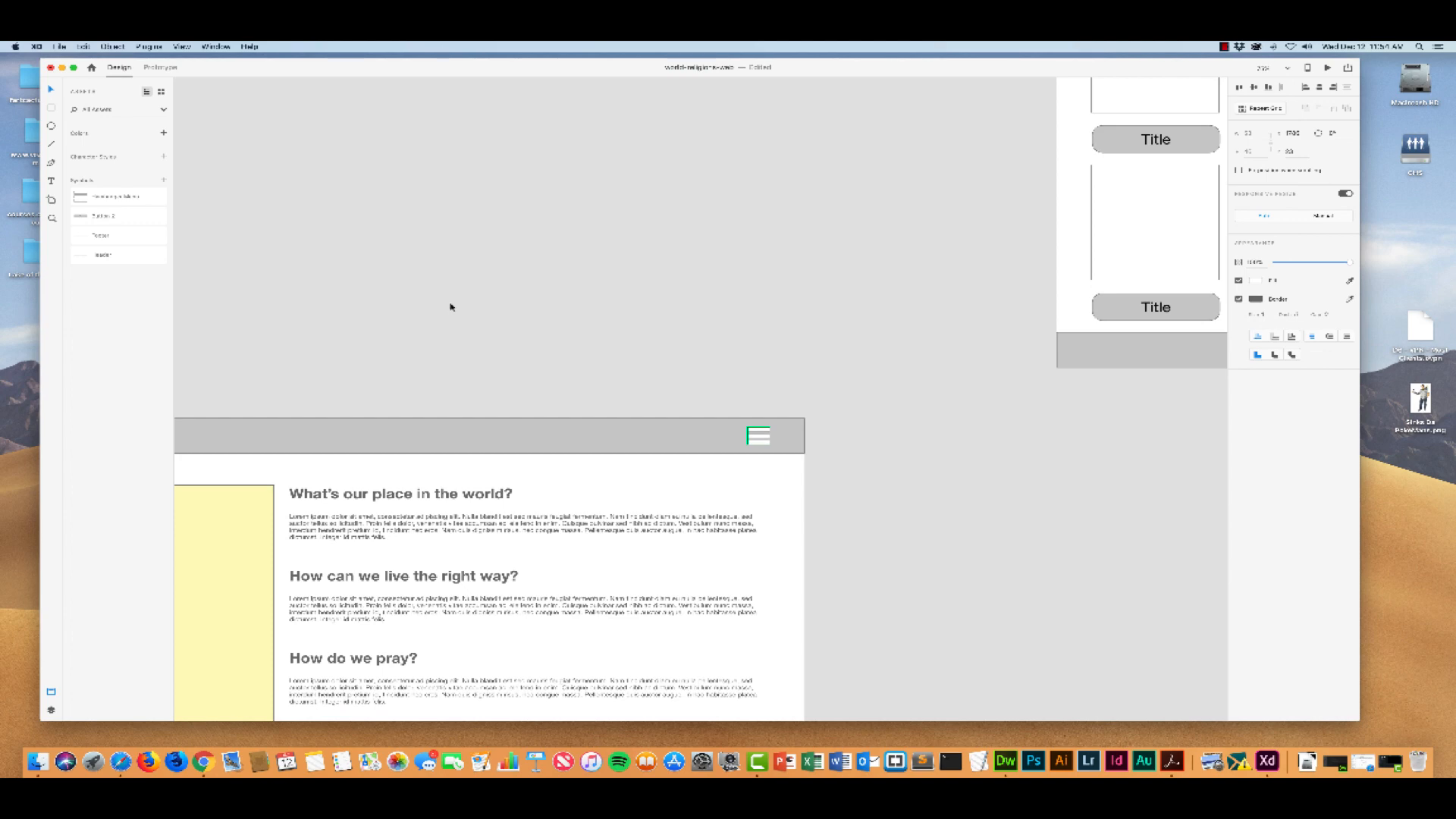
Select the header bar together with the menu icon on the Religions Grid page
key(super+minus)
key(super+minus)
scroll(466, 305, left, 2)
scroll(516, 297, right, 6)
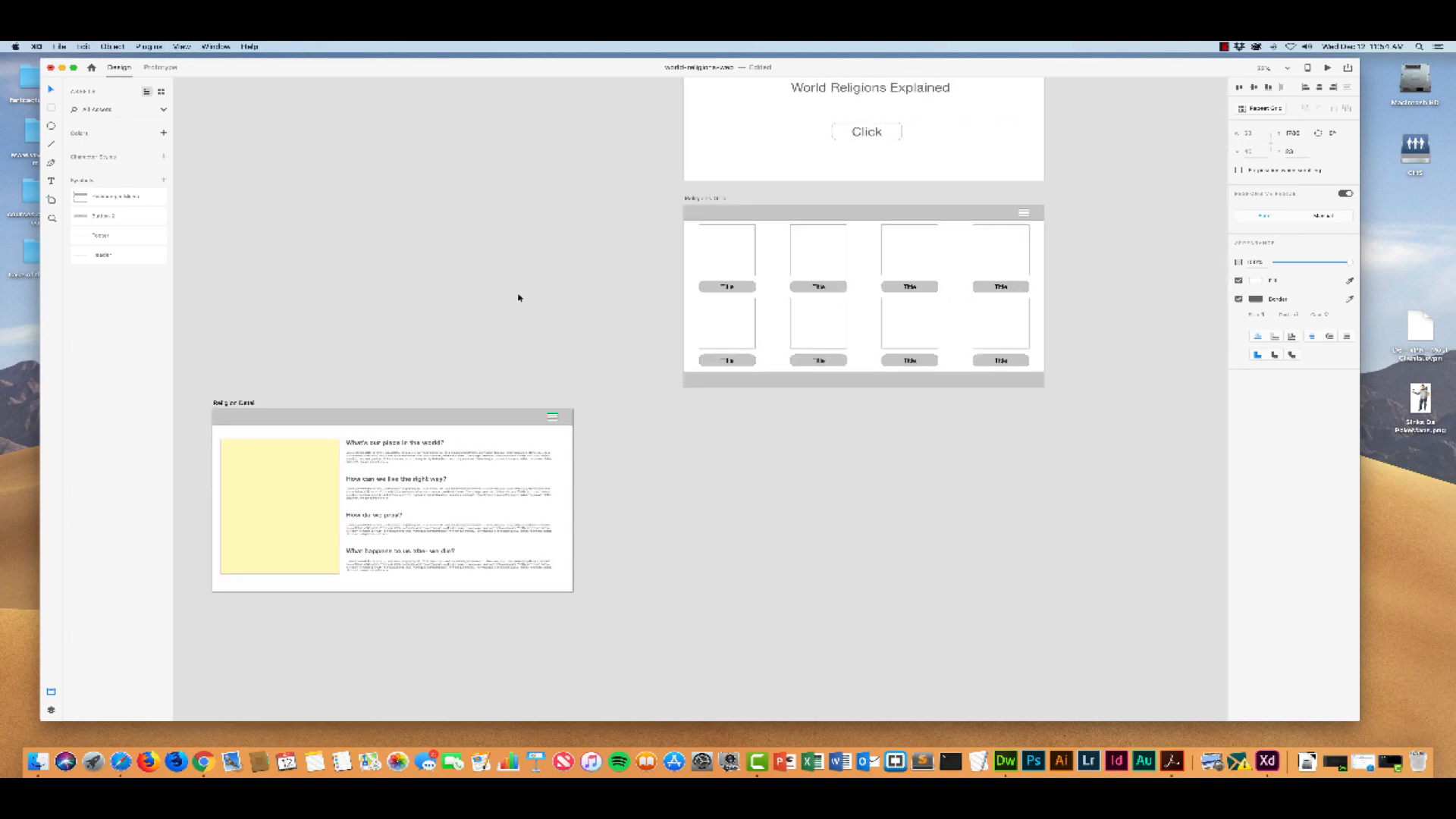
click(728, 210)
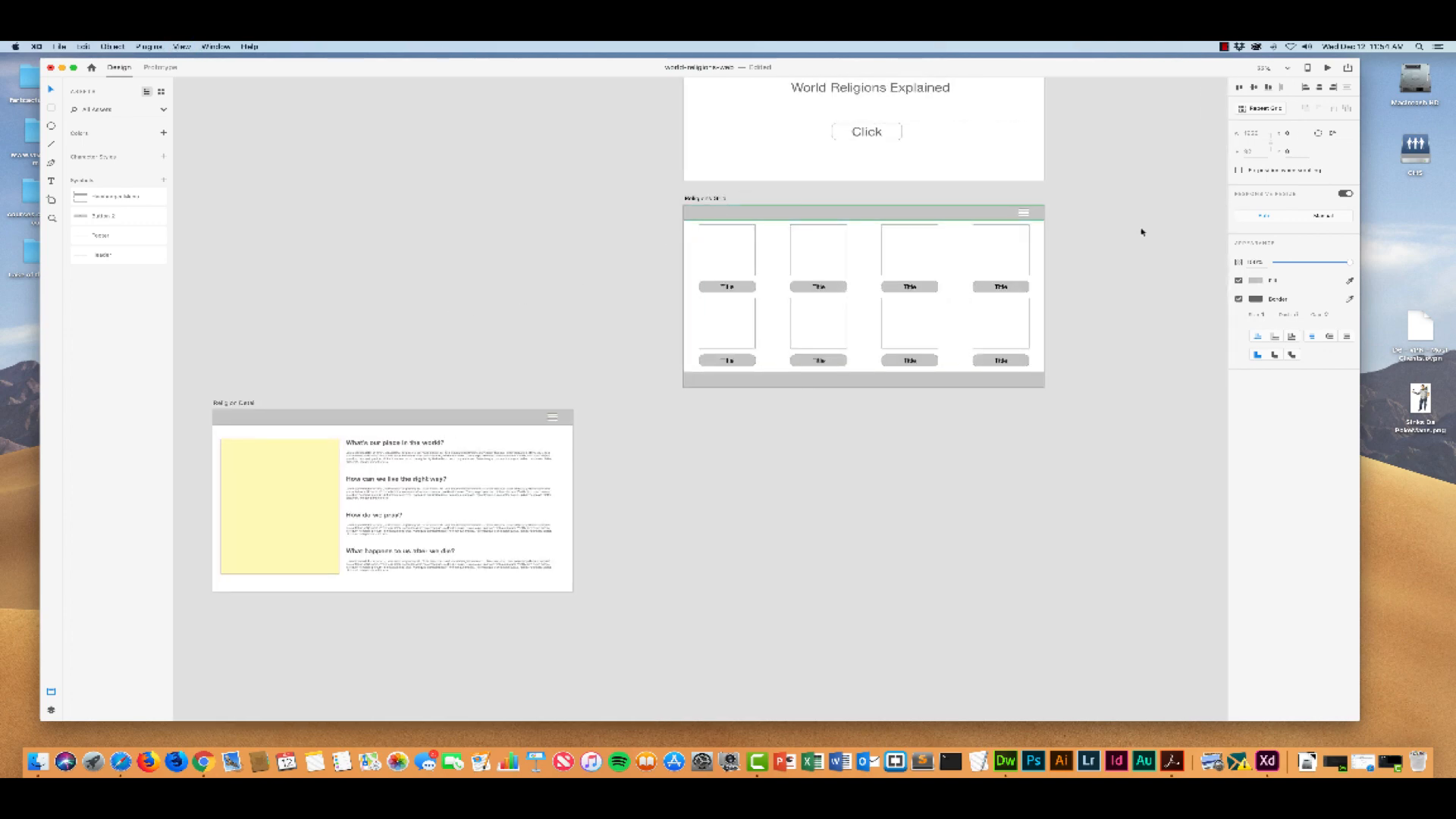
shift+click(1023, 213)
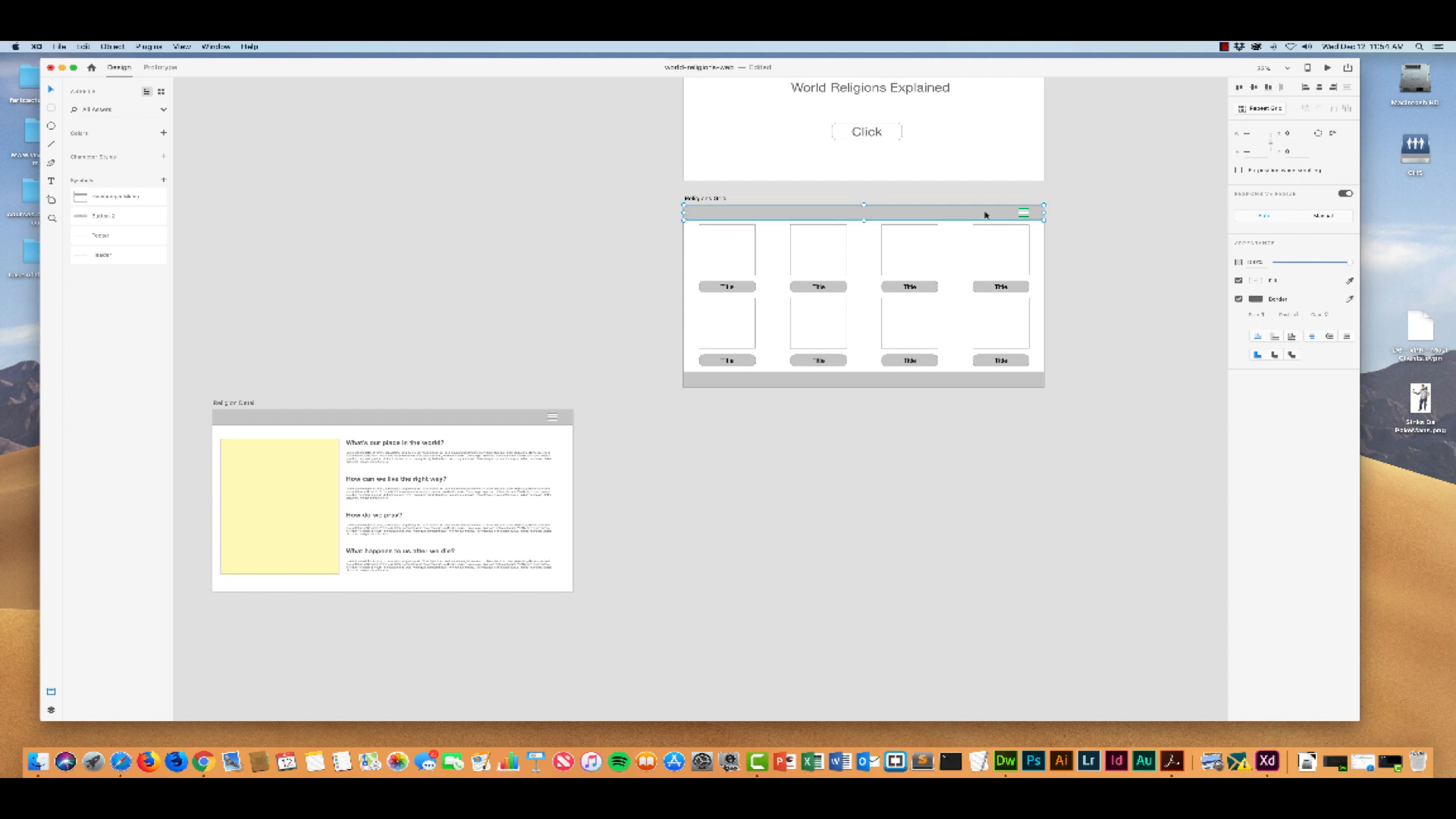
right_click(740, 213)
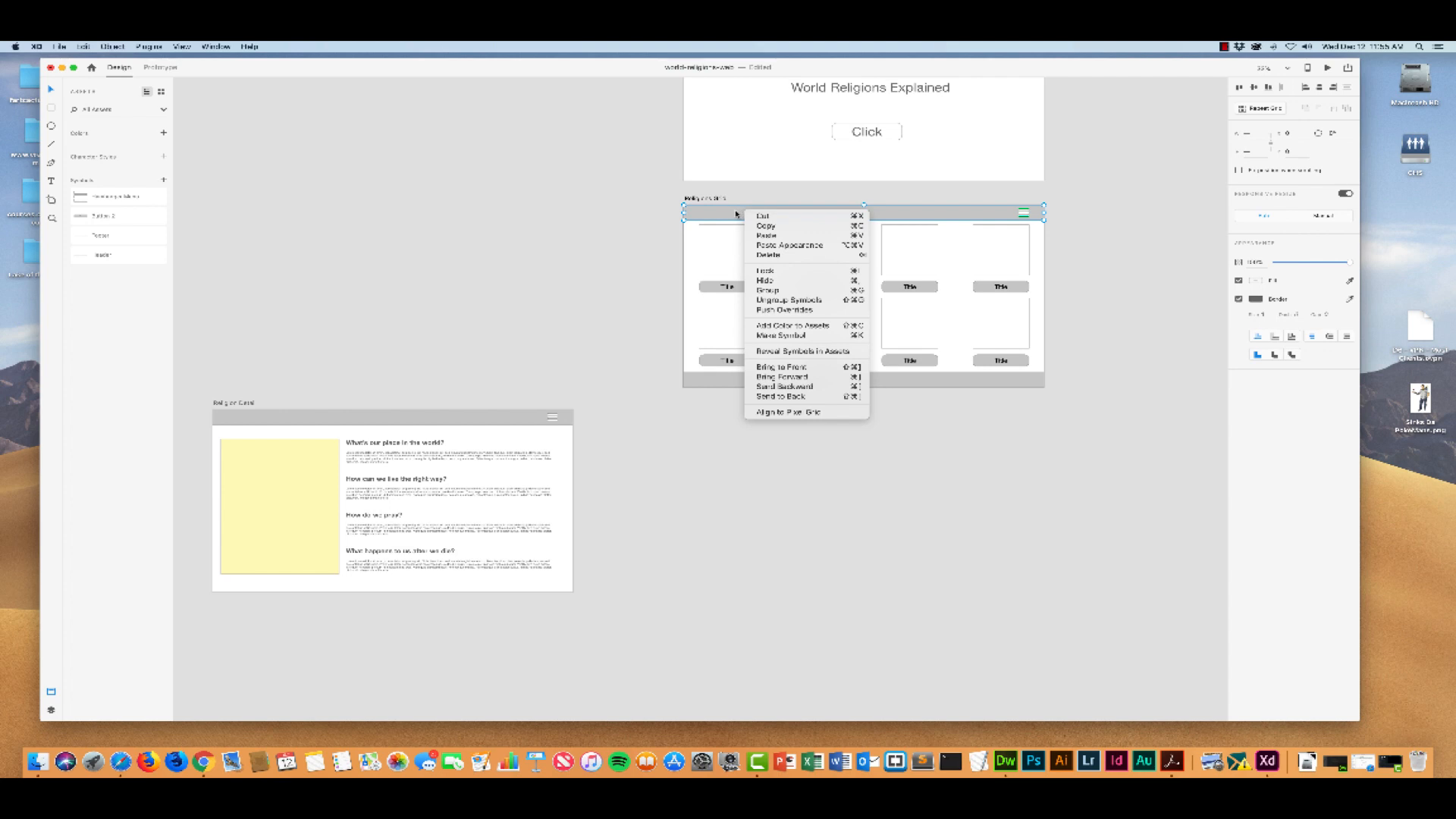
click(724, 214)
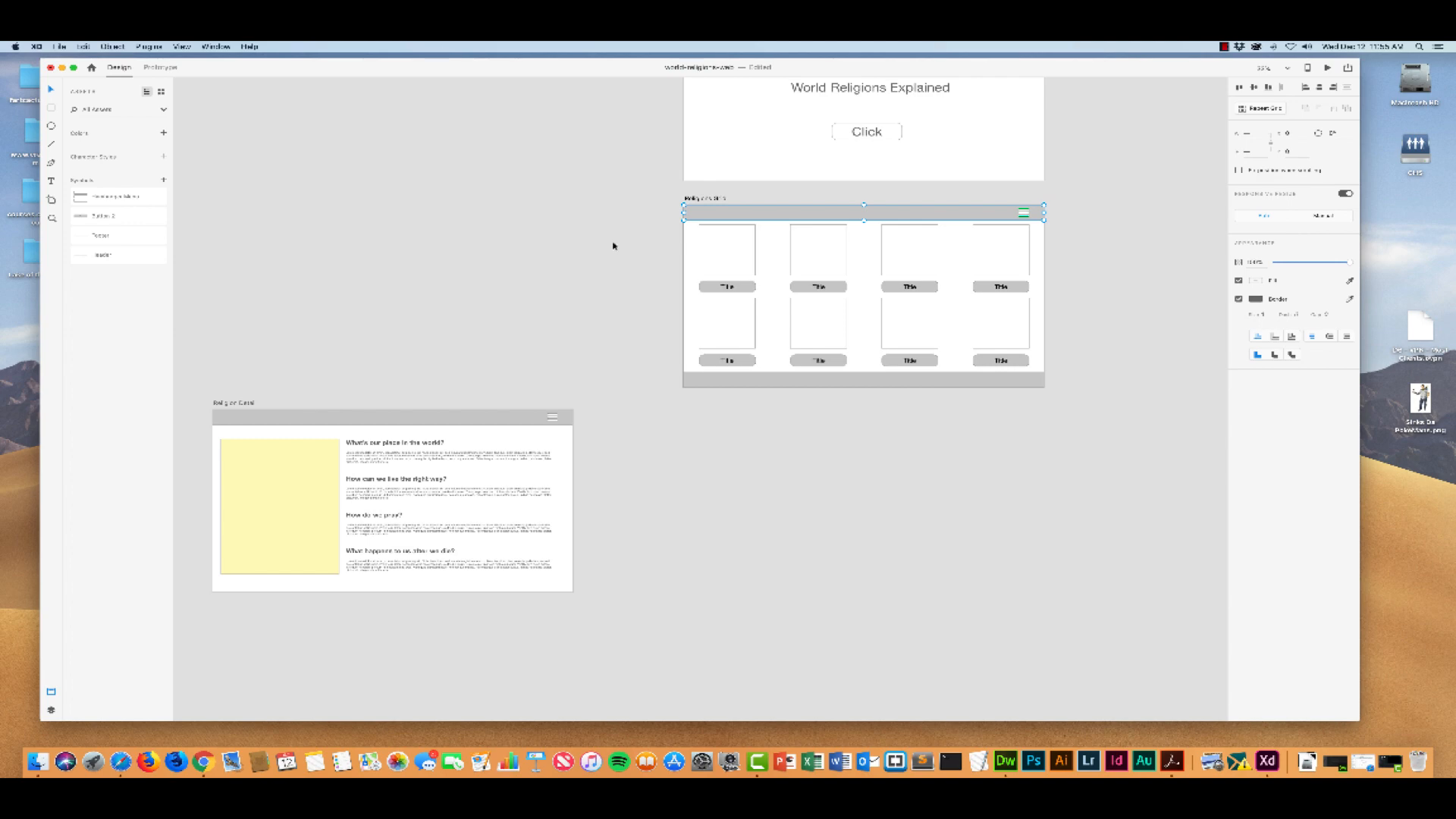
scroll(613, 246, left, 5)
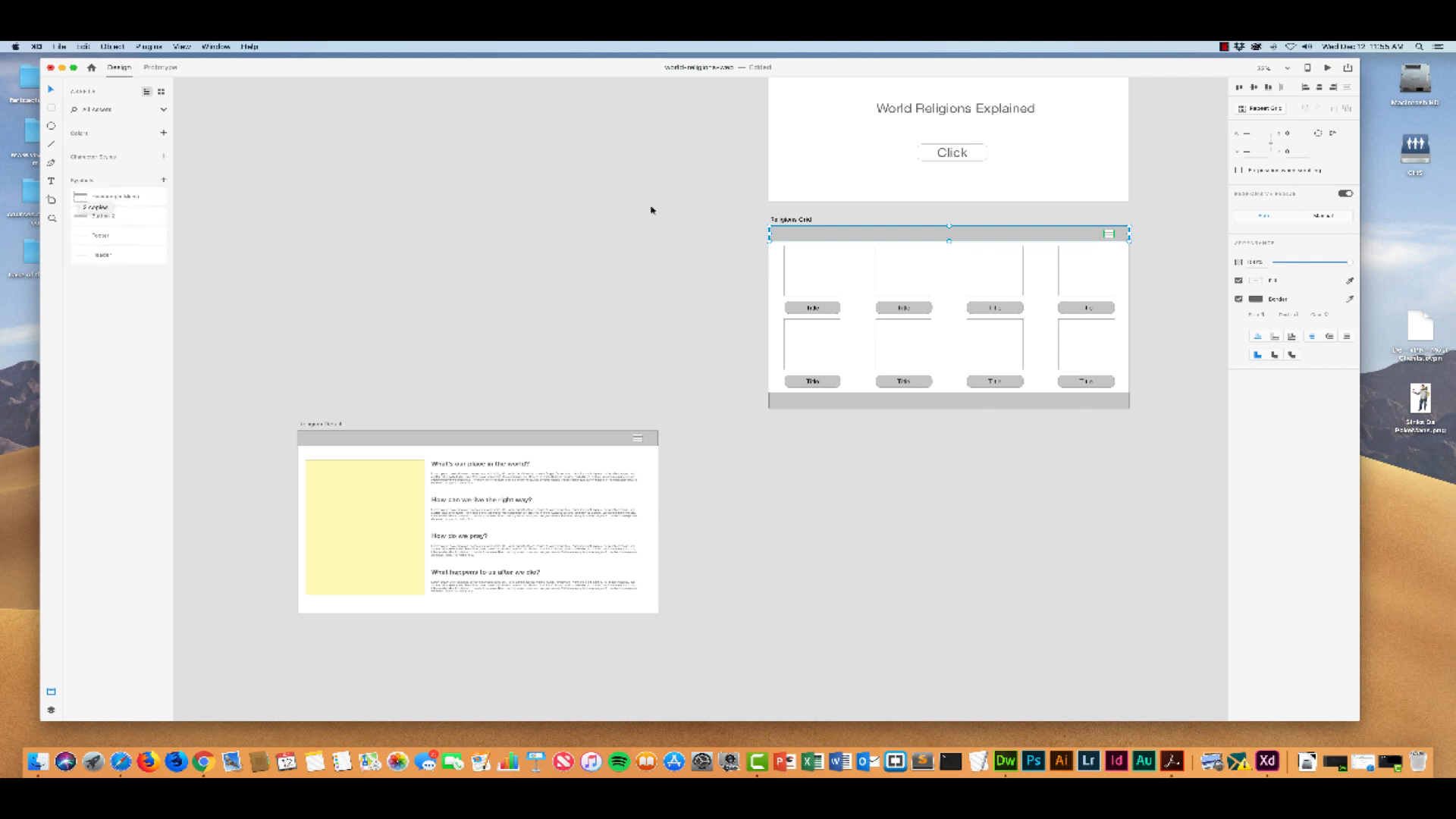
right_click(106, 256)
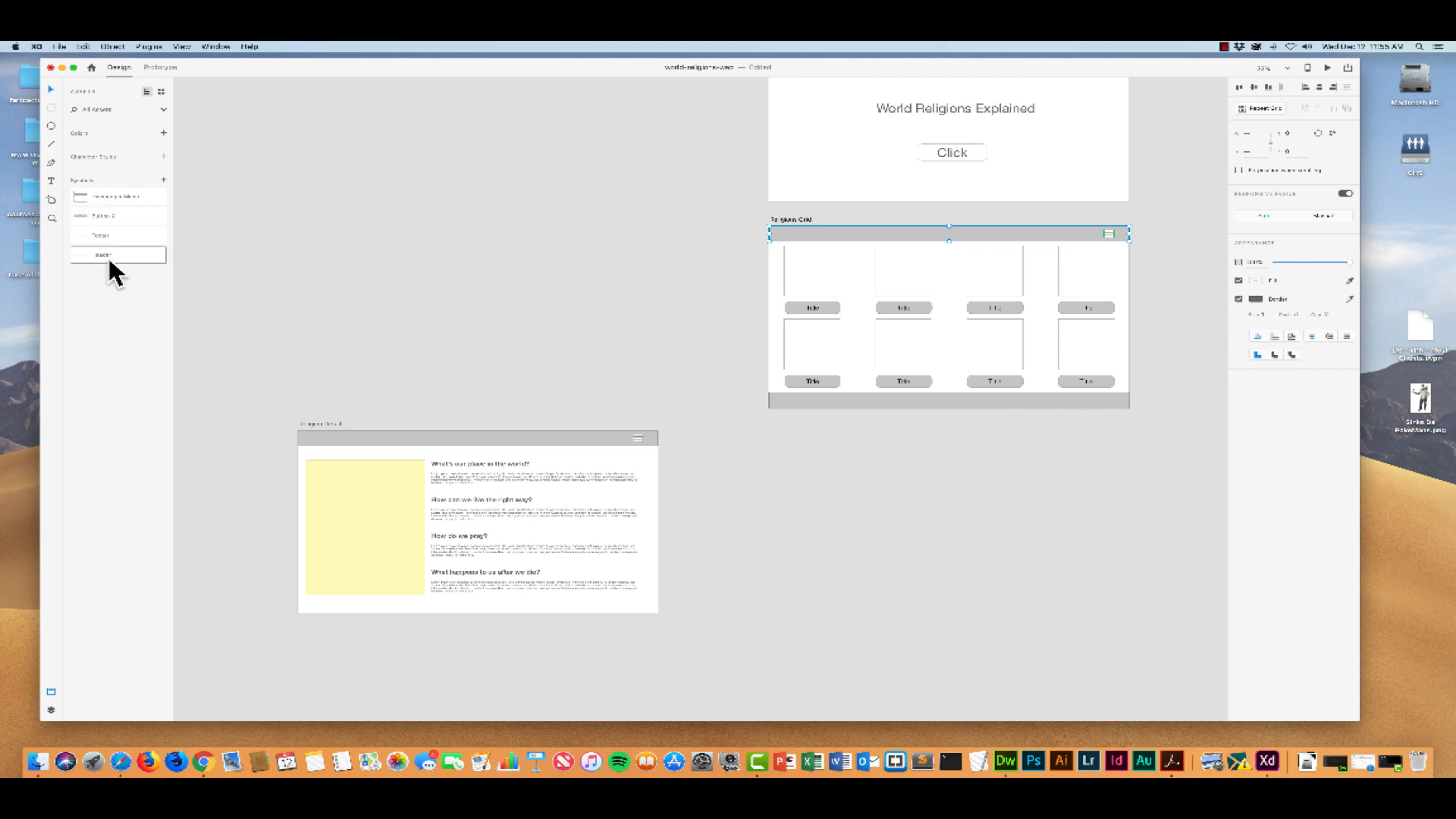
click(111, 267)
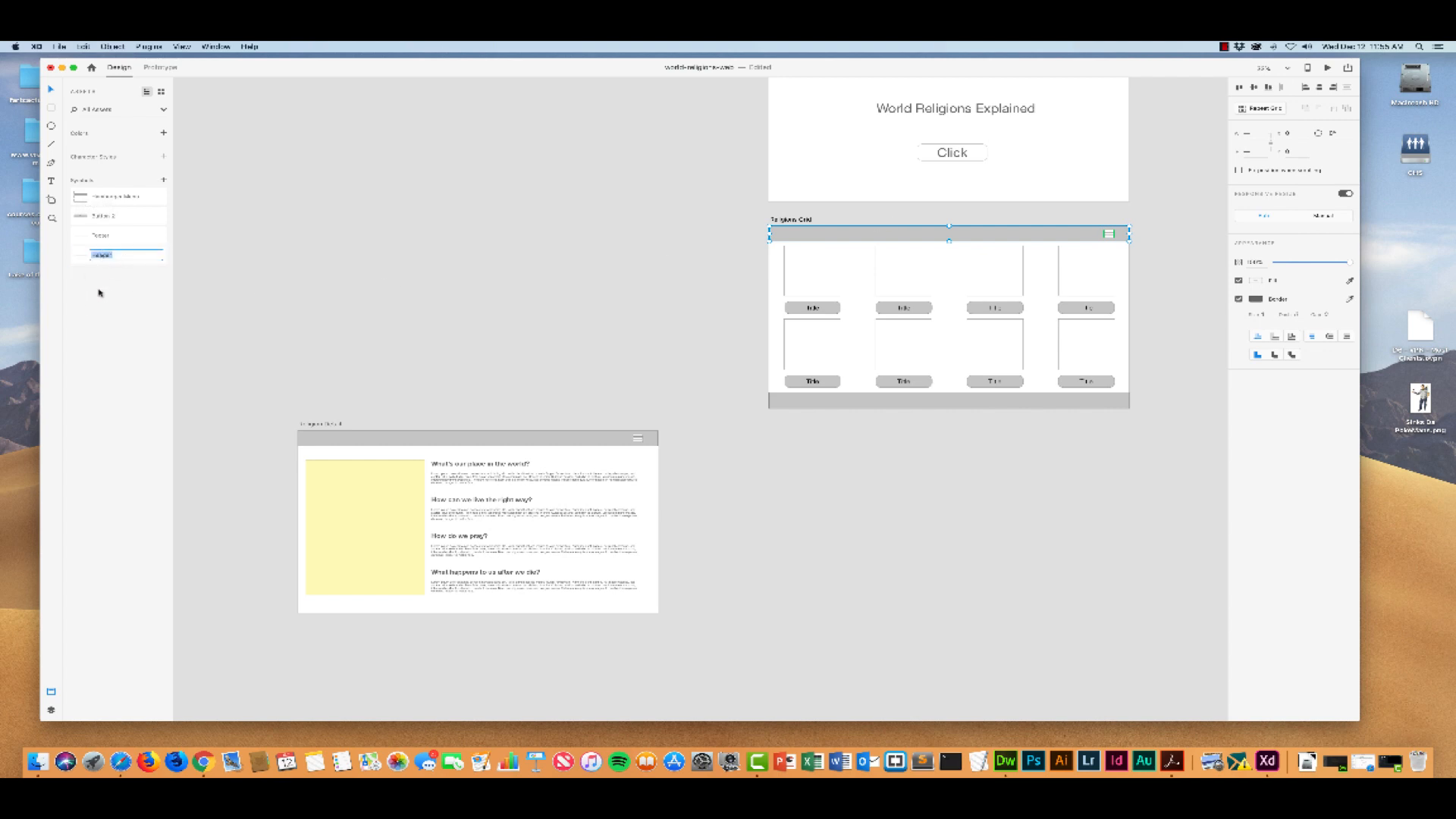
click(79, 258)
Try to make the selected header bar and menu icon on the Religions Grid page into one symbol
right_click(833, 234)
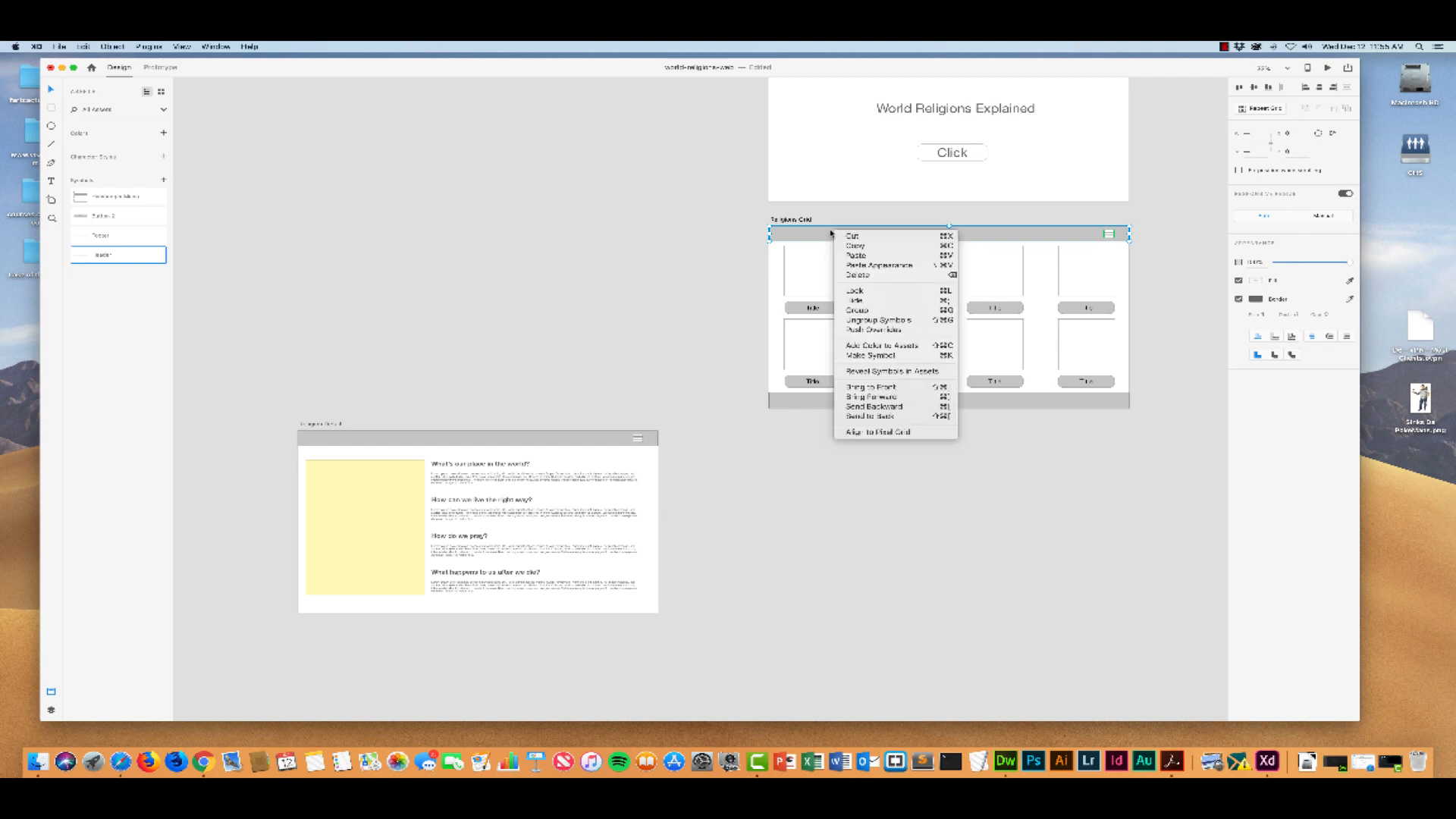
click(874, 357)
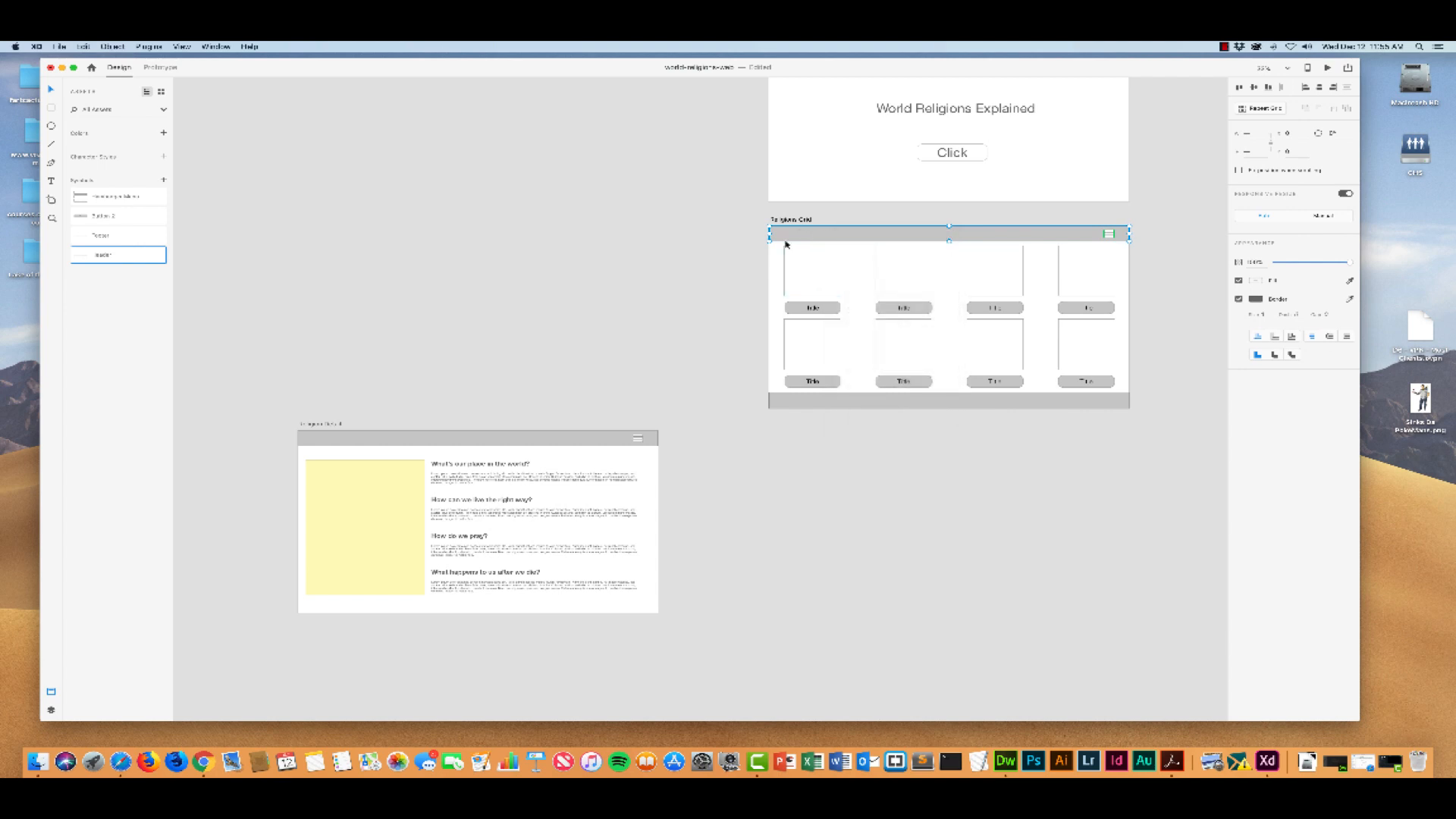
scroll(649, 246, left, 2)
scroll(649, 246, down, 2)
scroll(647, 245, right, 2)
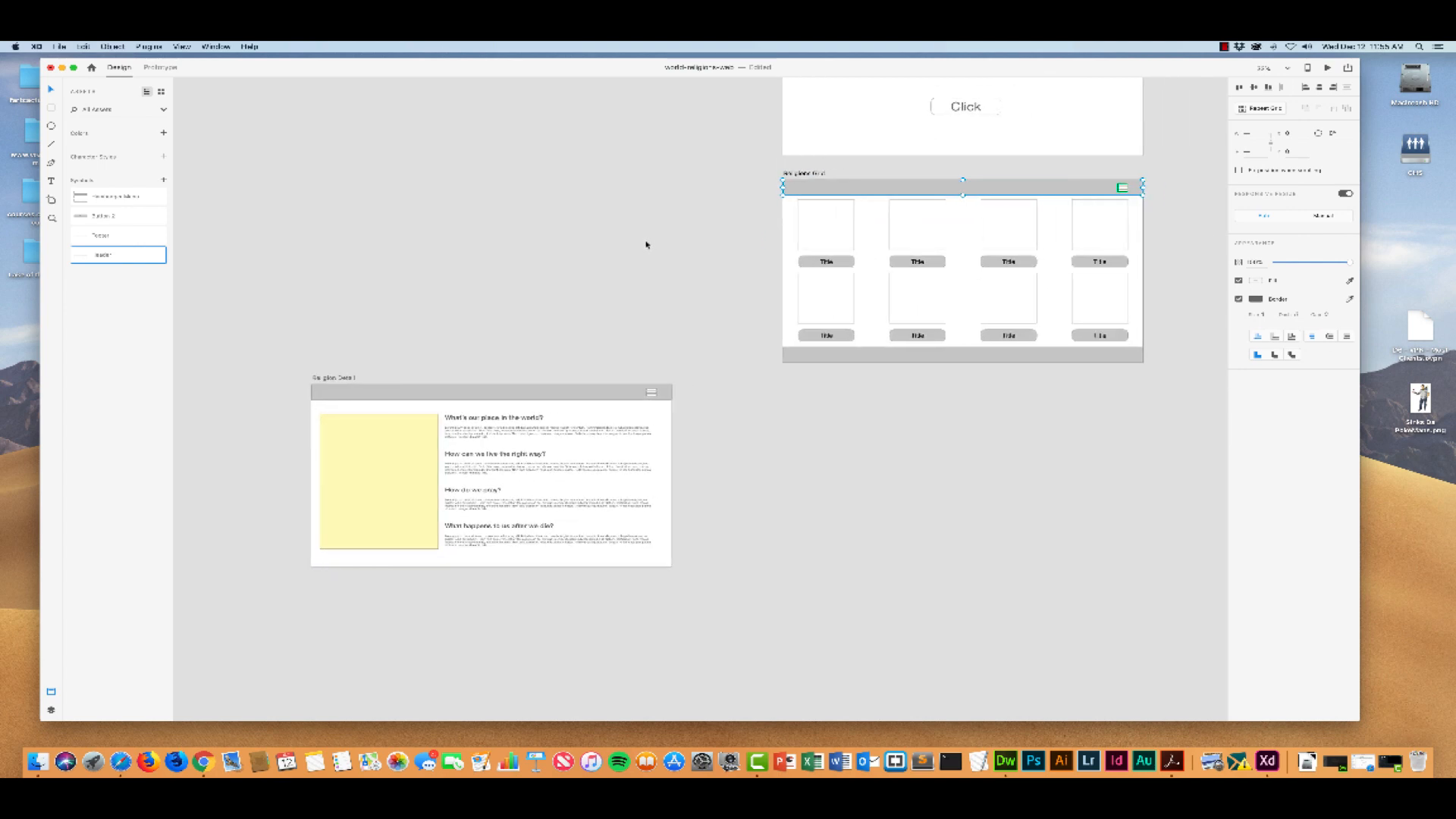
scroll(646, 245, up, 1)
scroll(645, 244, right, 5)
scroll(645, 244, up, 3)
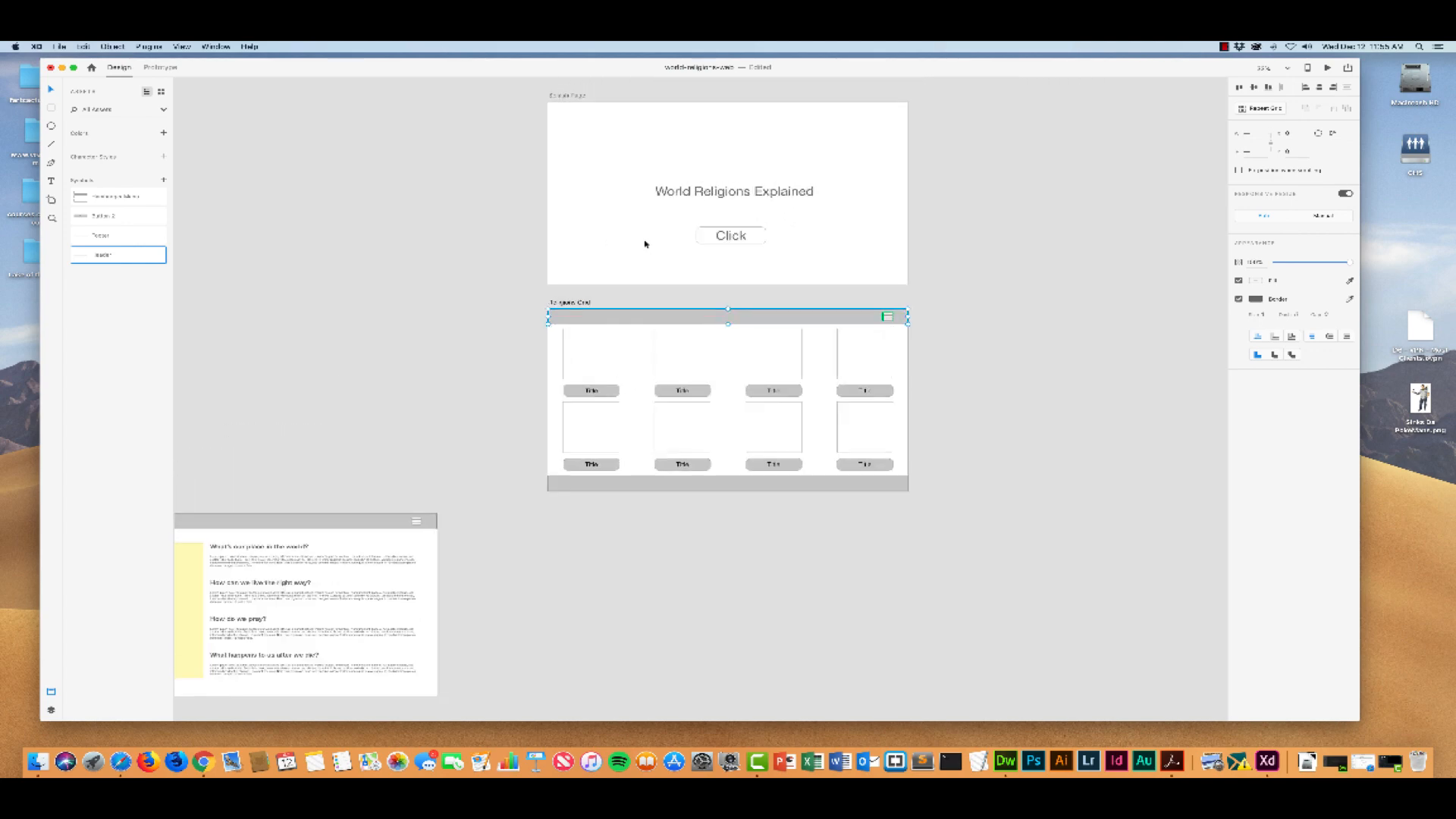
scroll(644, 244, down, 3)
scroll(644, 244, left, 5)
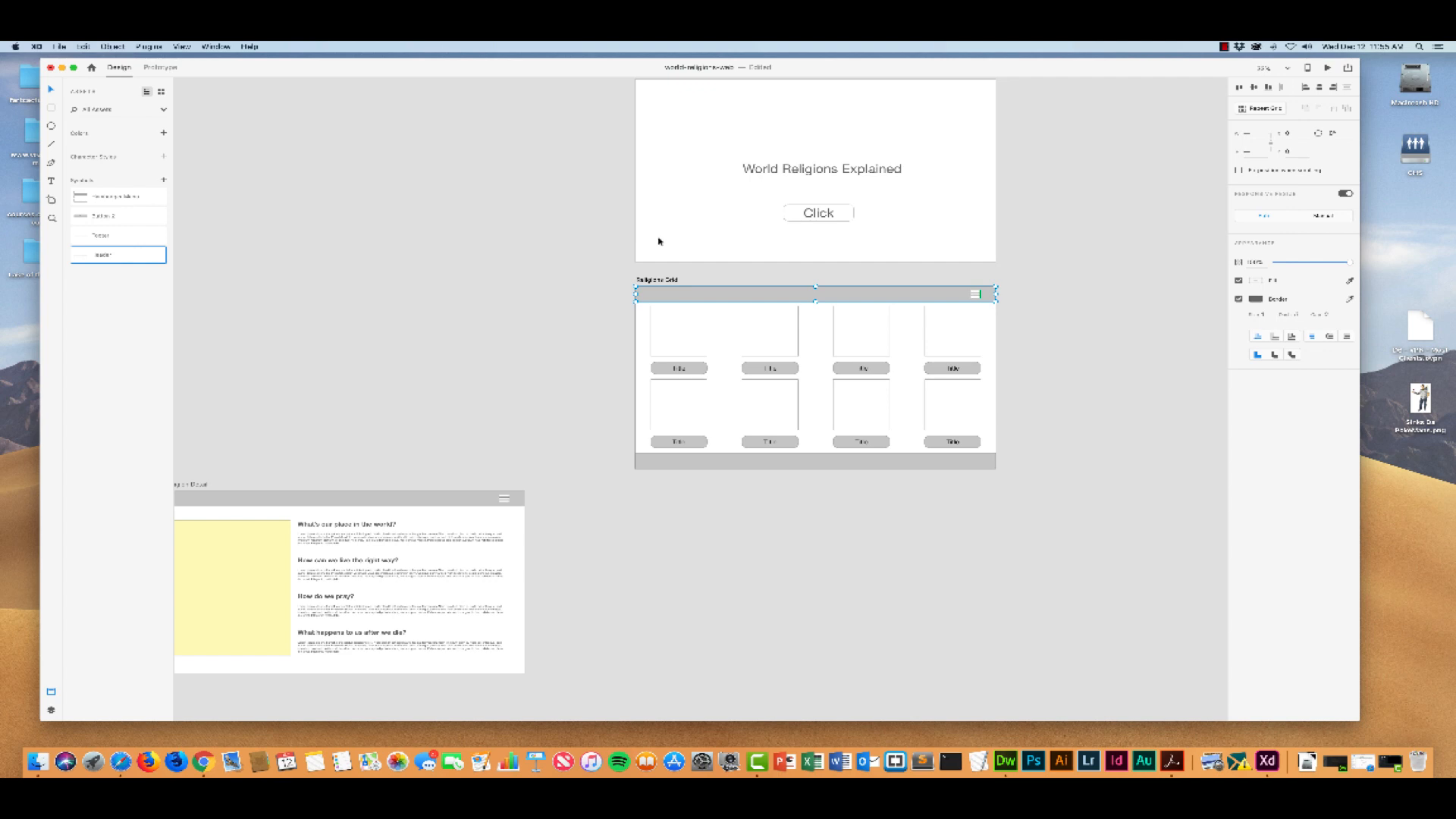
scroll(645, 247, left, 4)
scroll(641, 248, down, 2)
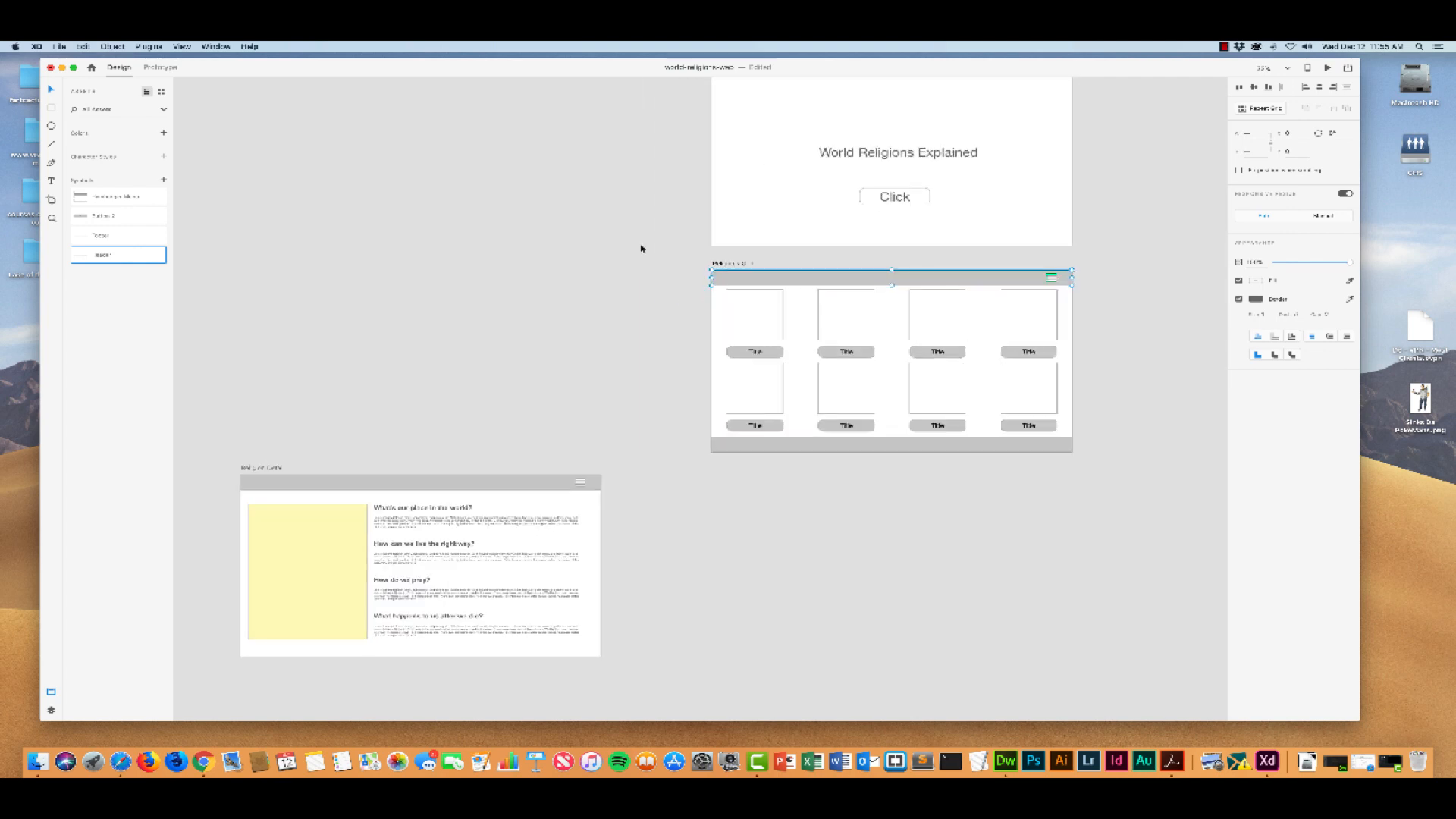
scroll(641, 248, right, 2)
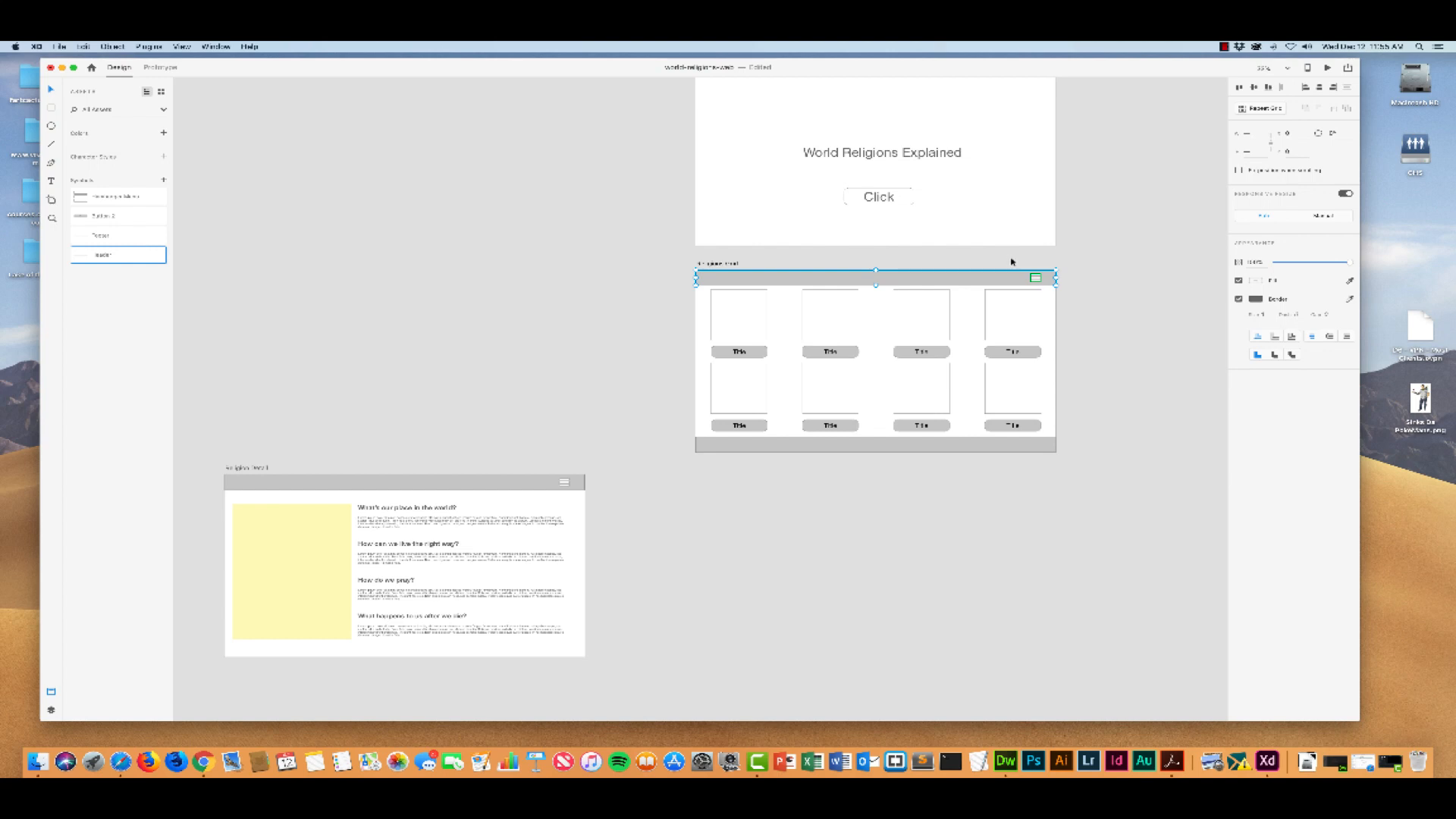
Delete the old Header symbol and make the selected Religions Grid header bar and menu icon into a new symbol named Header
right_click(109, 254)
click(118, 260)
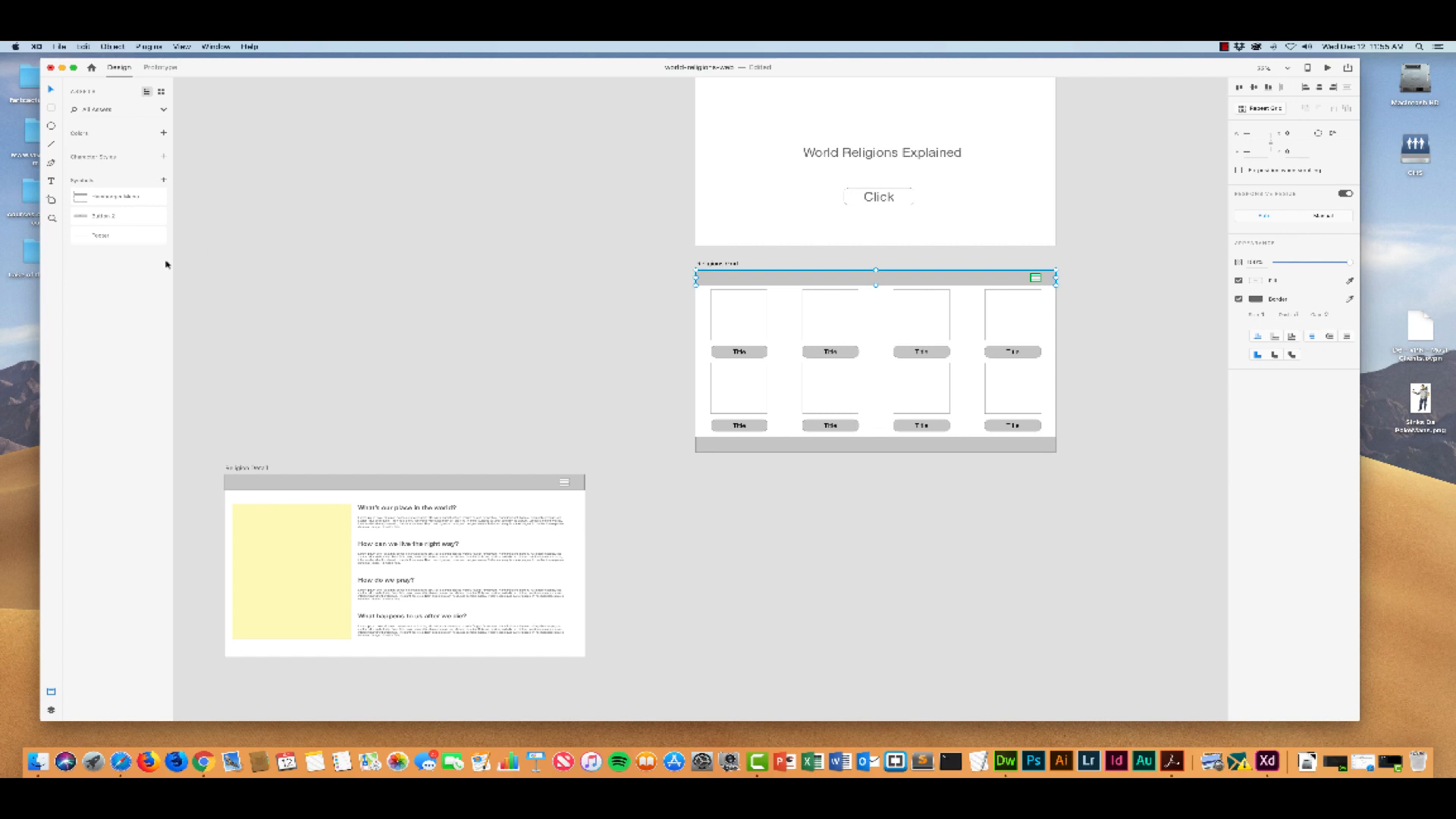
right_click(818, 278)
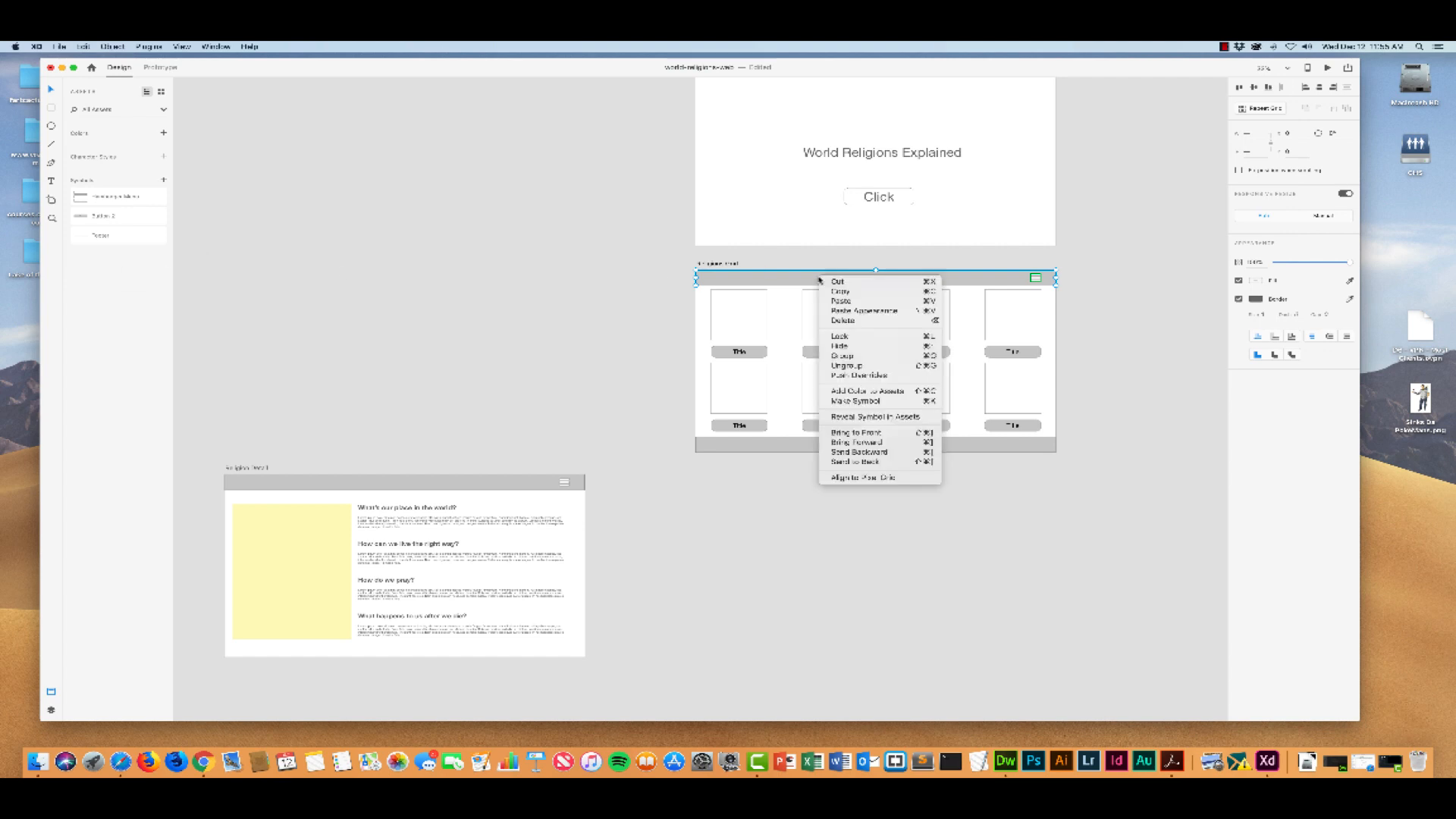
click(811, 277)
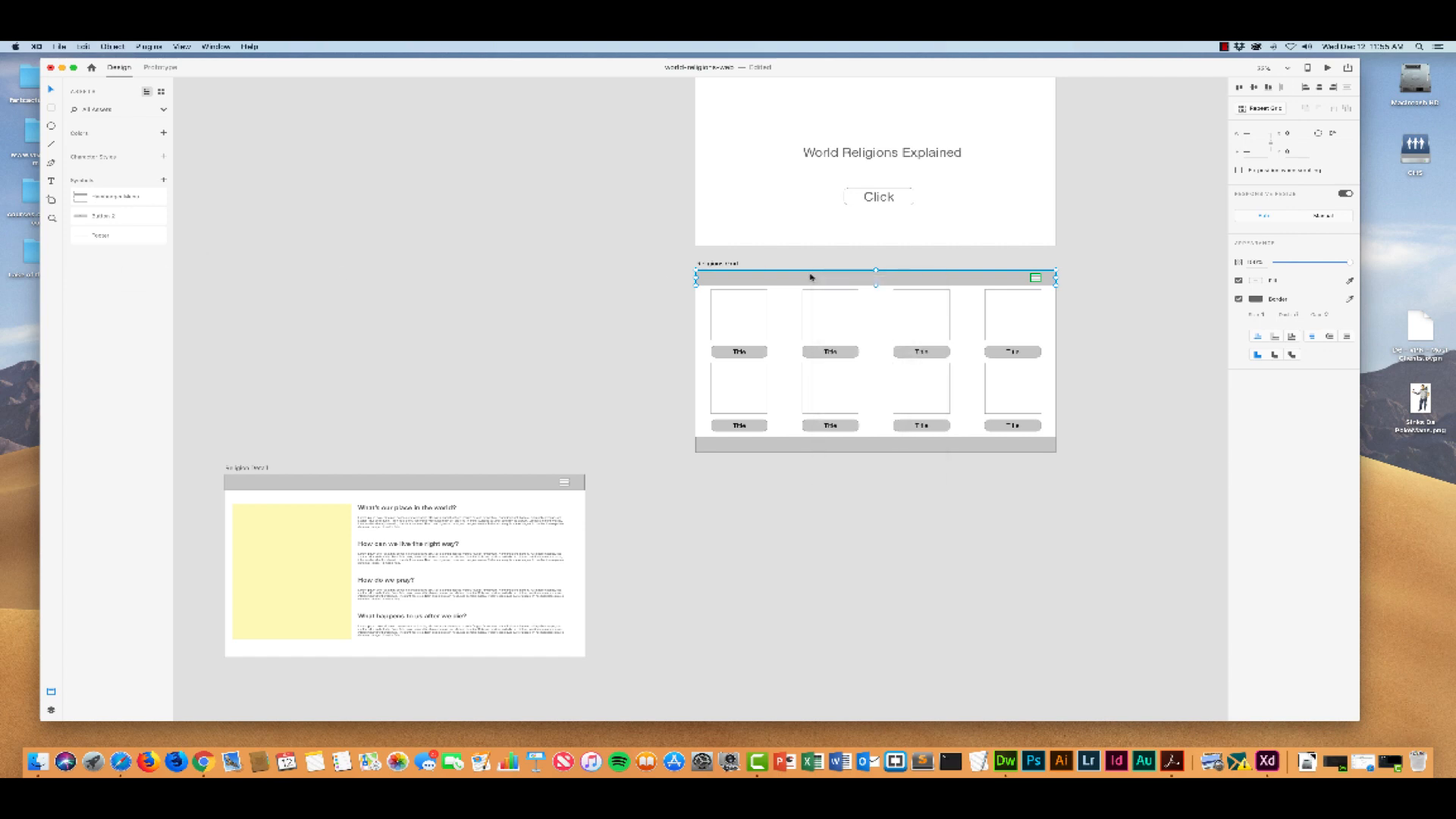
click(163, 180)
double_click(104, 196)
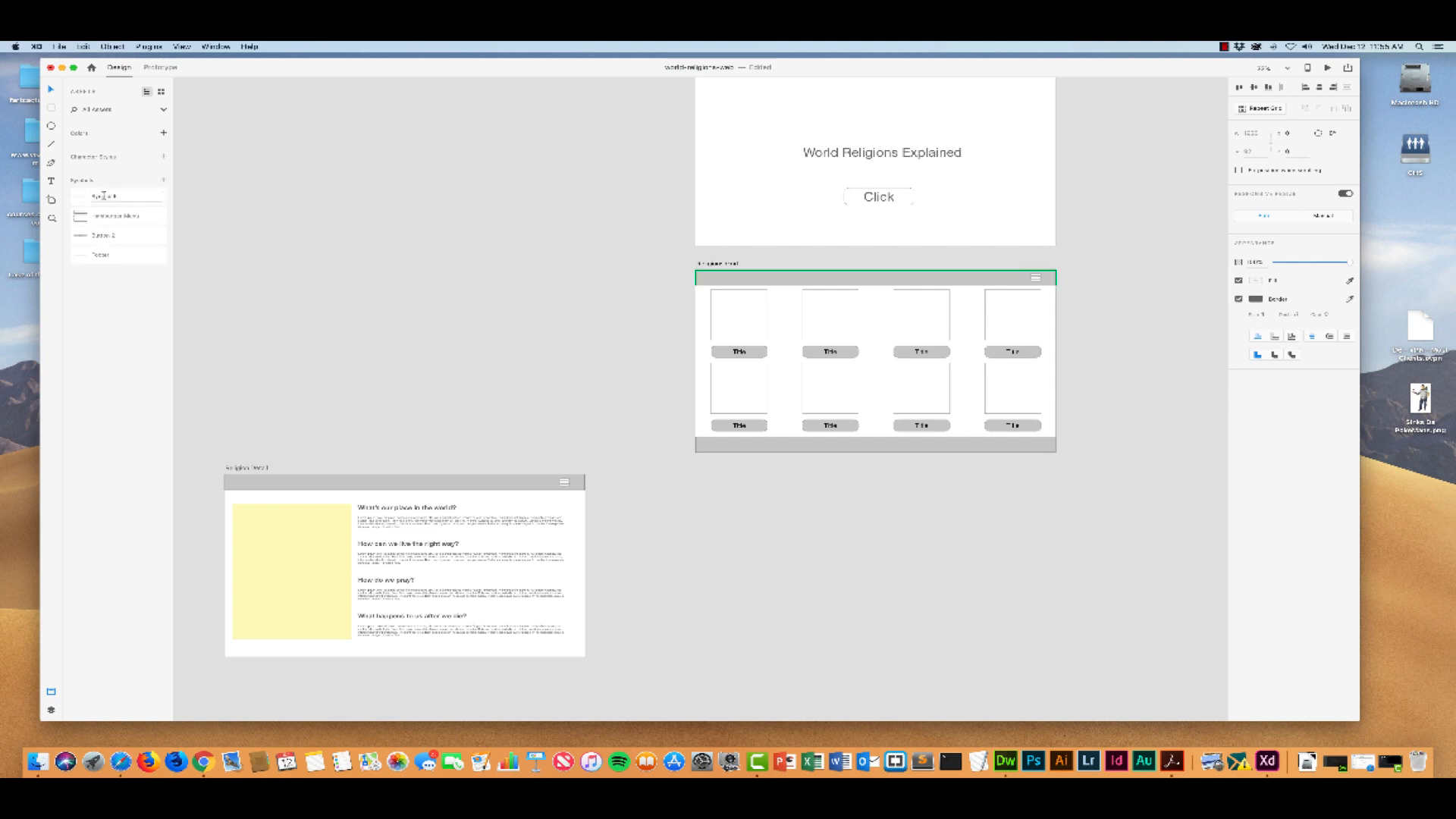
text(Header)
key(Return)
Replace the separate header bar and menu icon on the Religion Detail page with the new Header symbol
click(427, 482)
key(Delete)
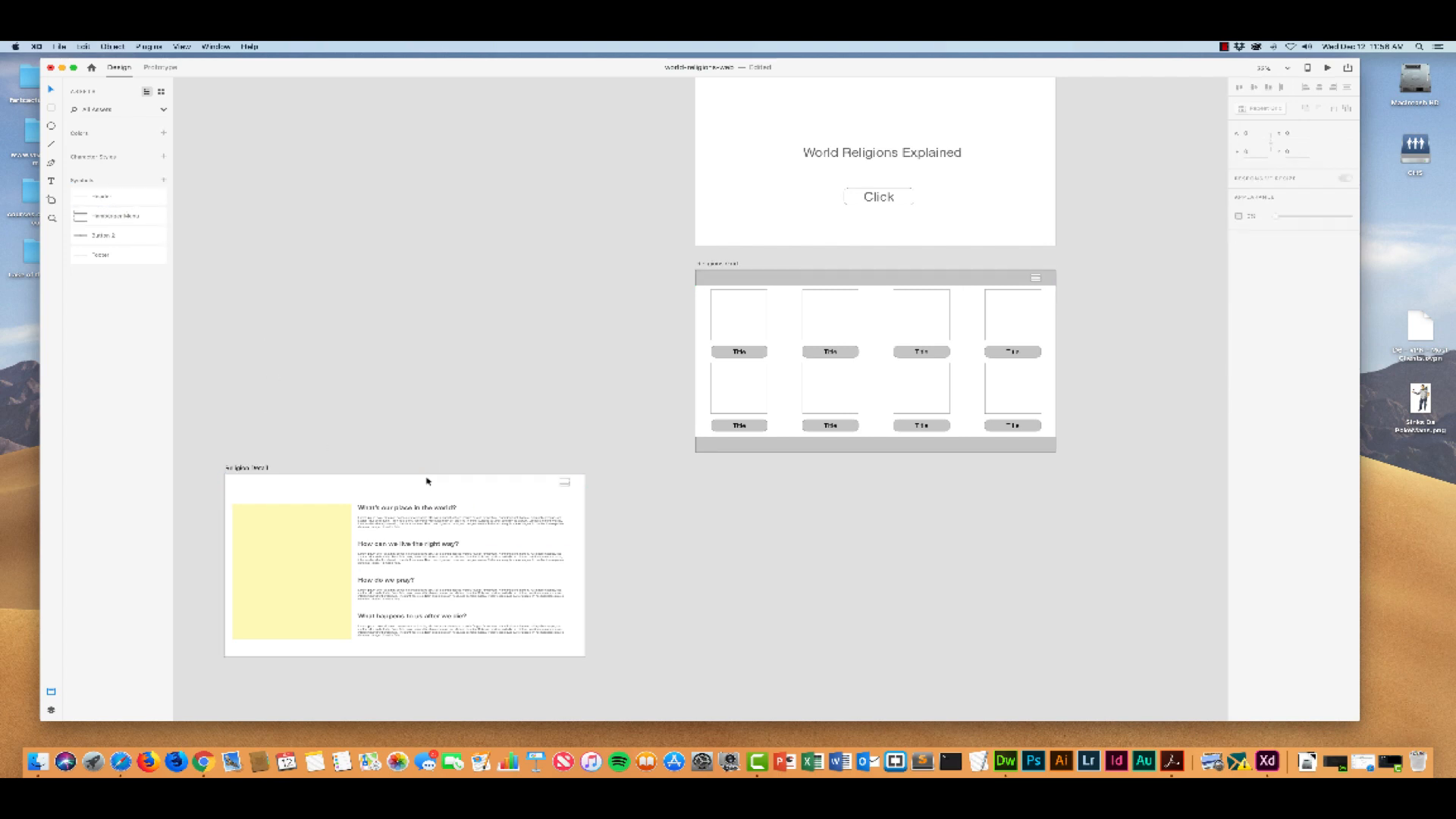
click(564, 481)
key(Delete)
drag(91, 198, 309, 490)
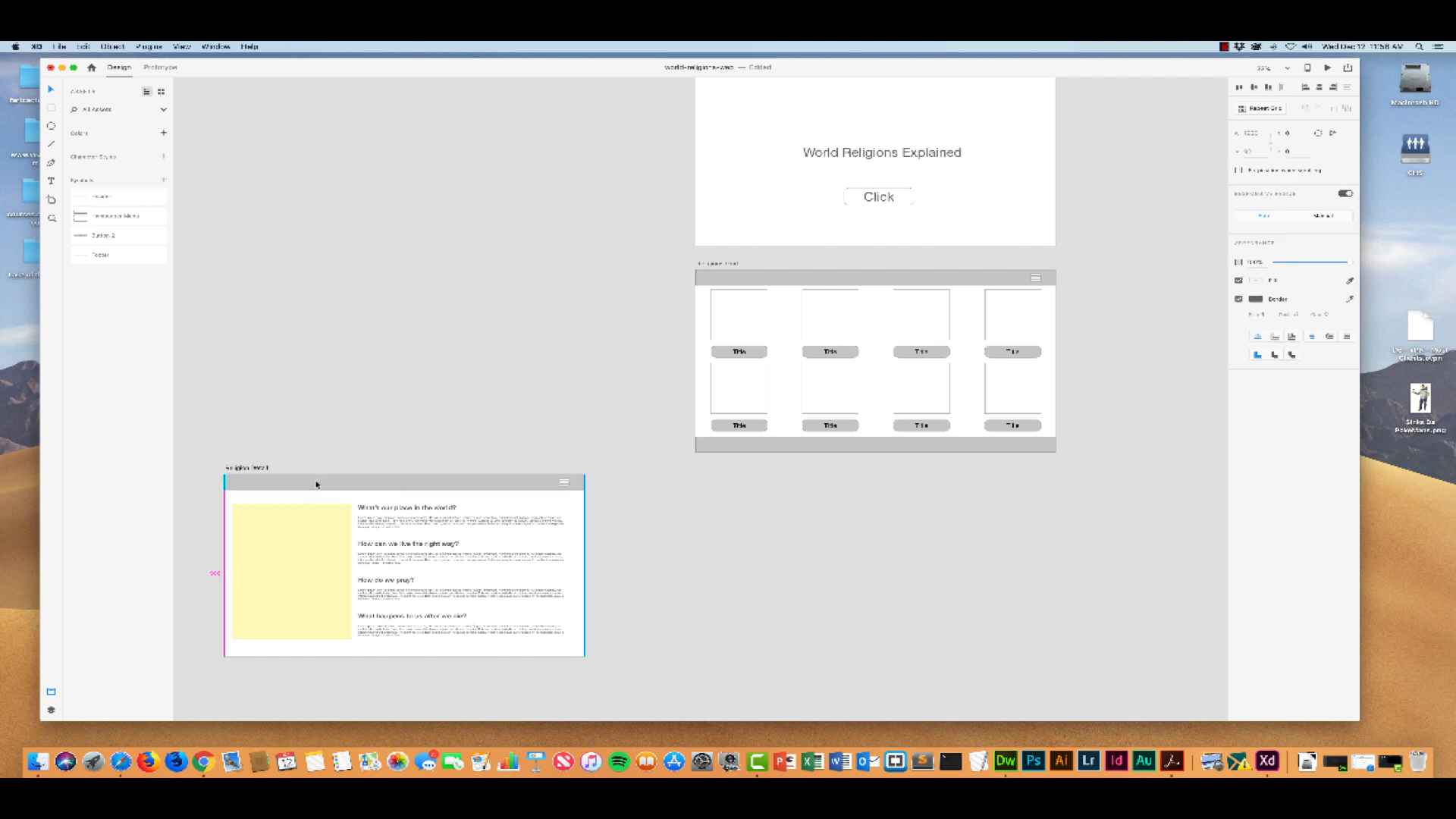
double_click(564, 483)
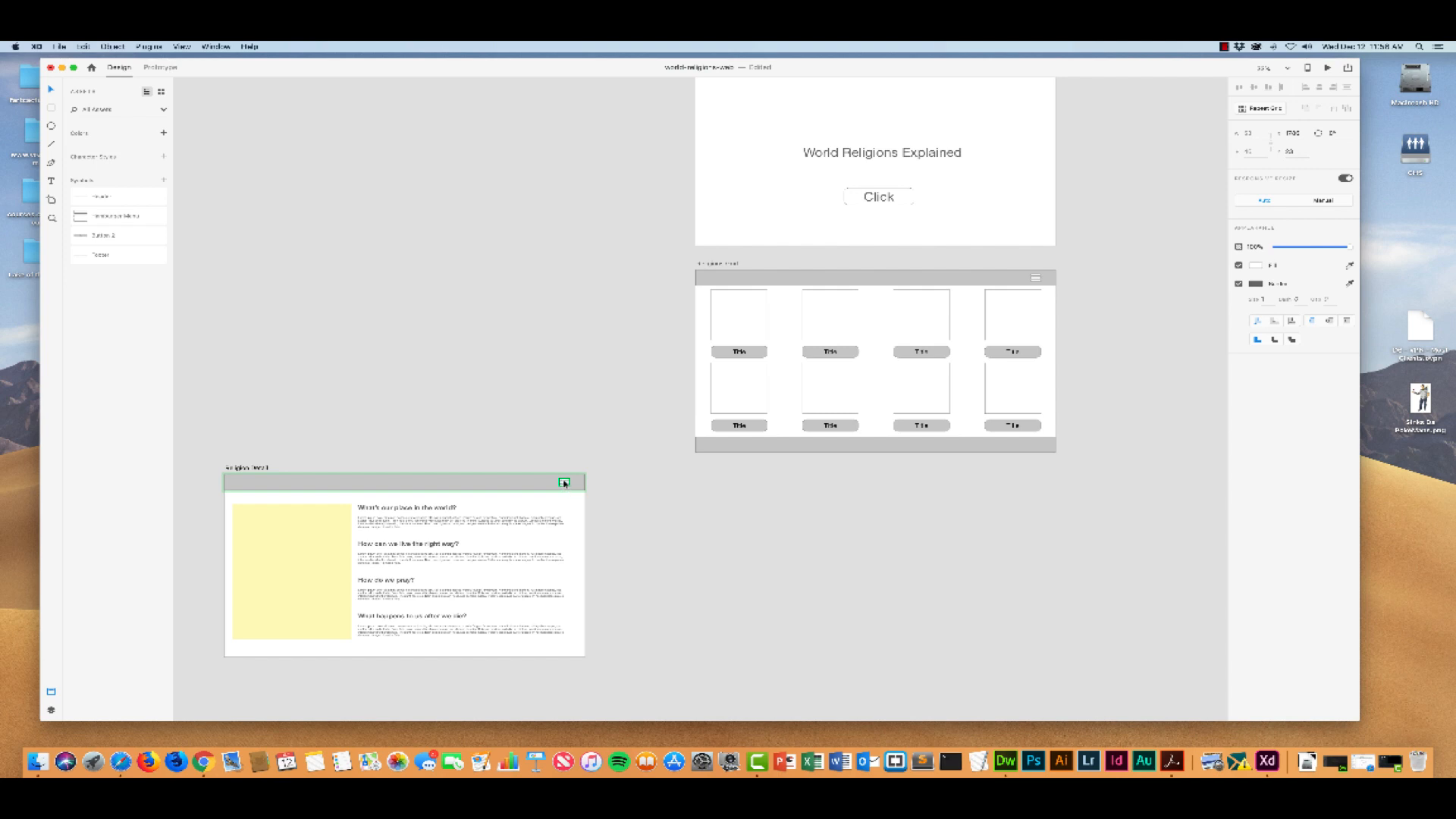
double_click(564, 483)
click(600, 484)
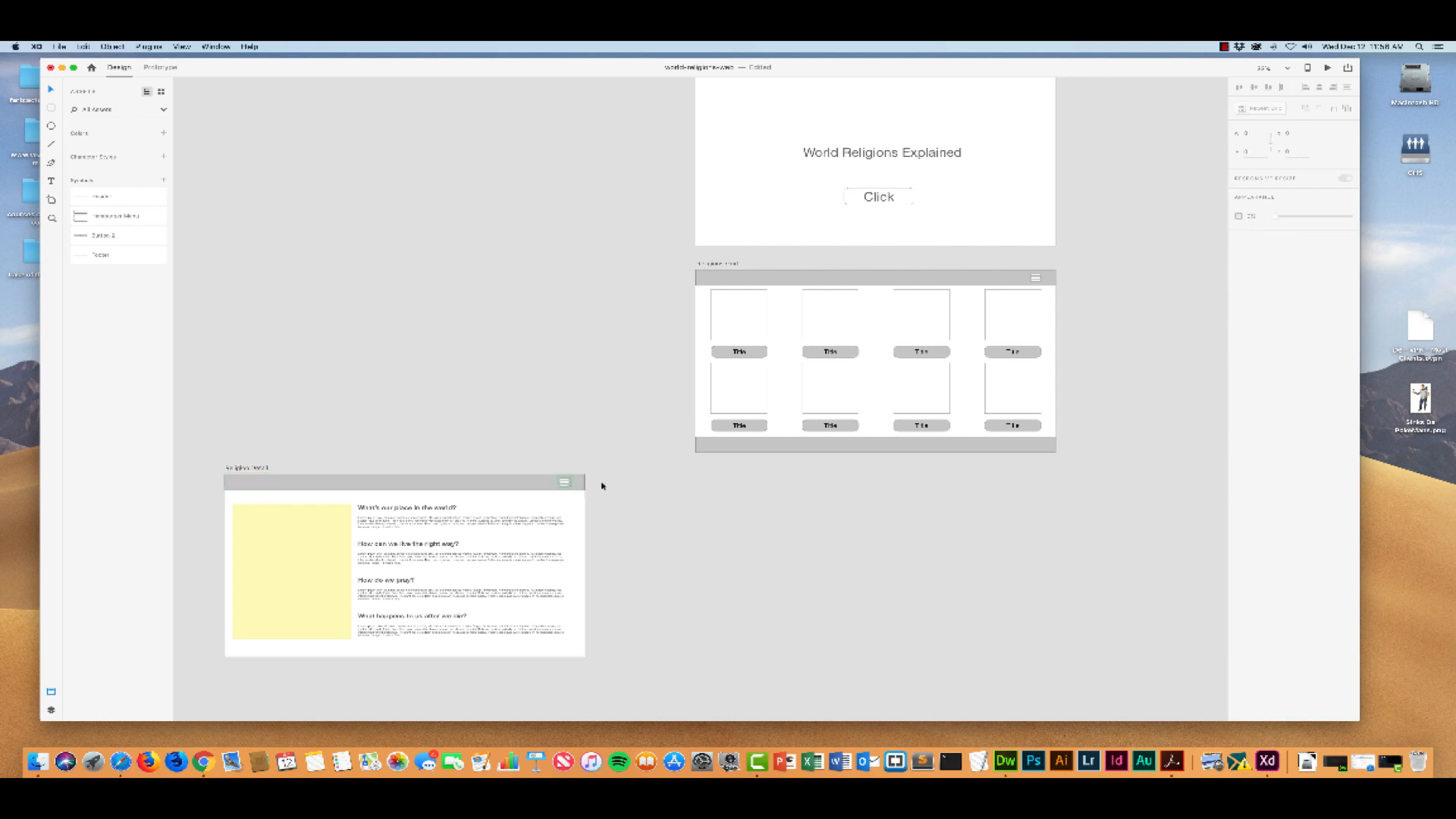
click(568, 485)
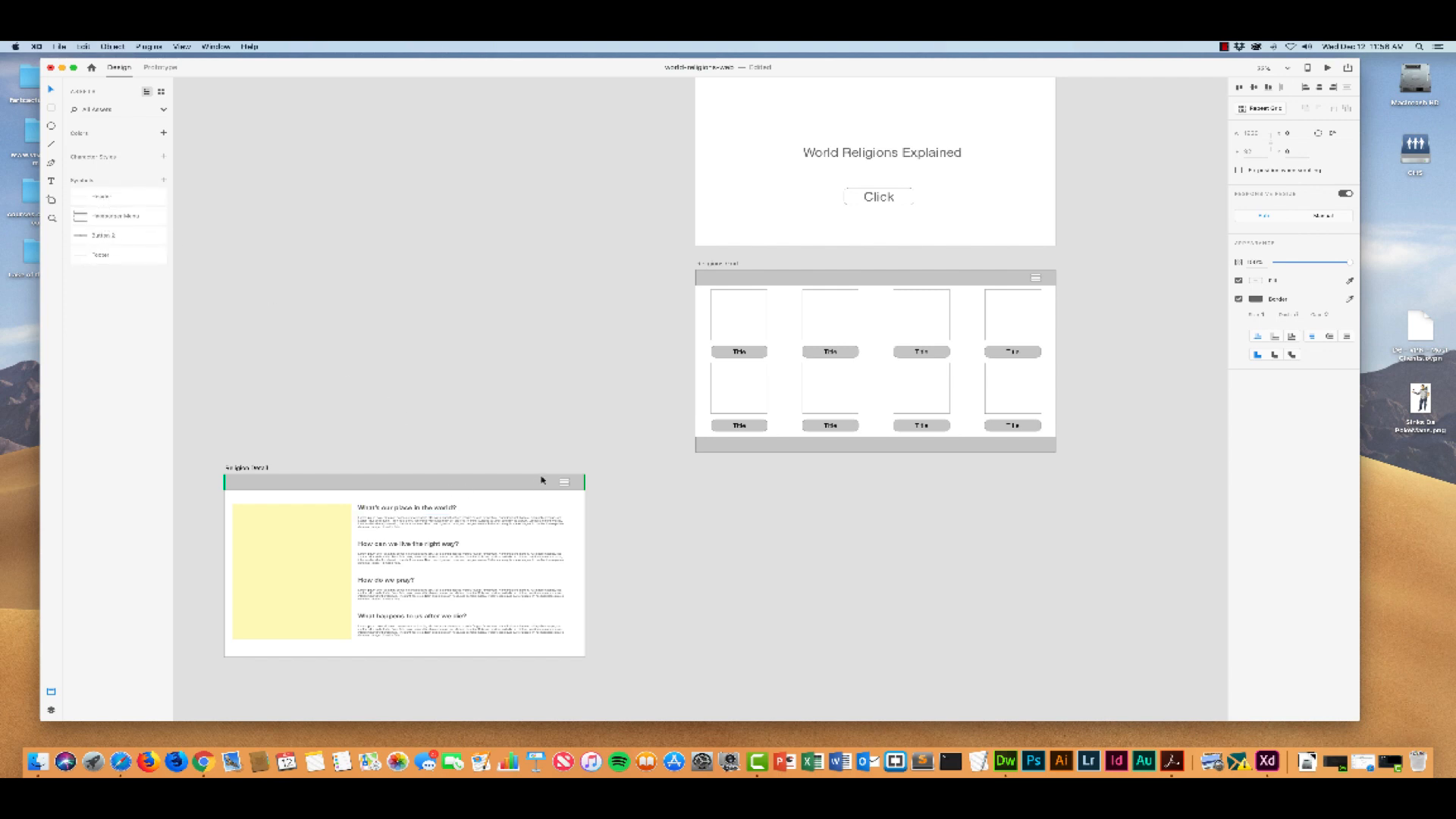
click(884, 276)
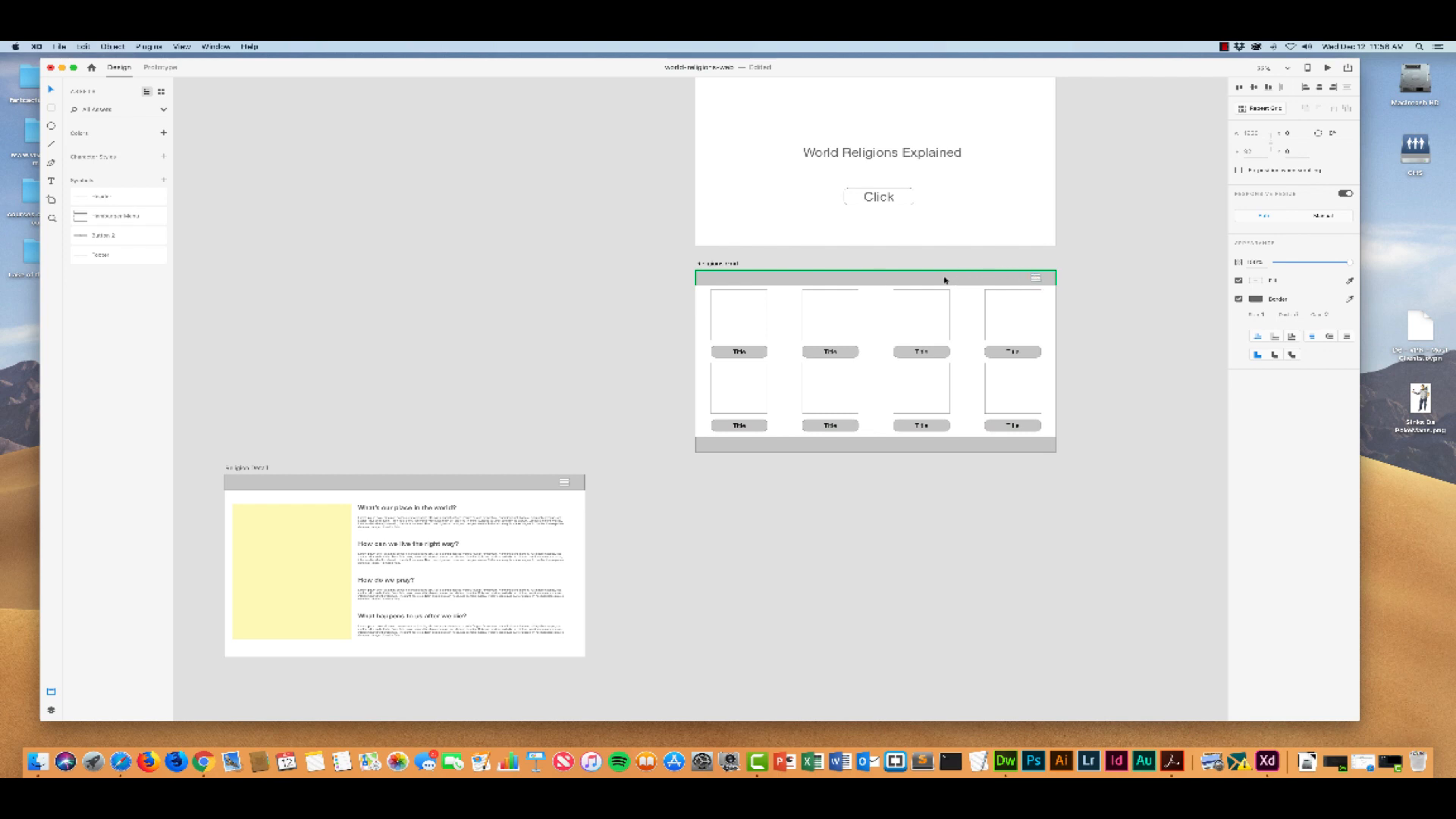
Place the Footer symbol along the bottom of the Religion Detail page and move the yellow placeholder rectangle up slightly from it
scroll(590, 347, down, 3)
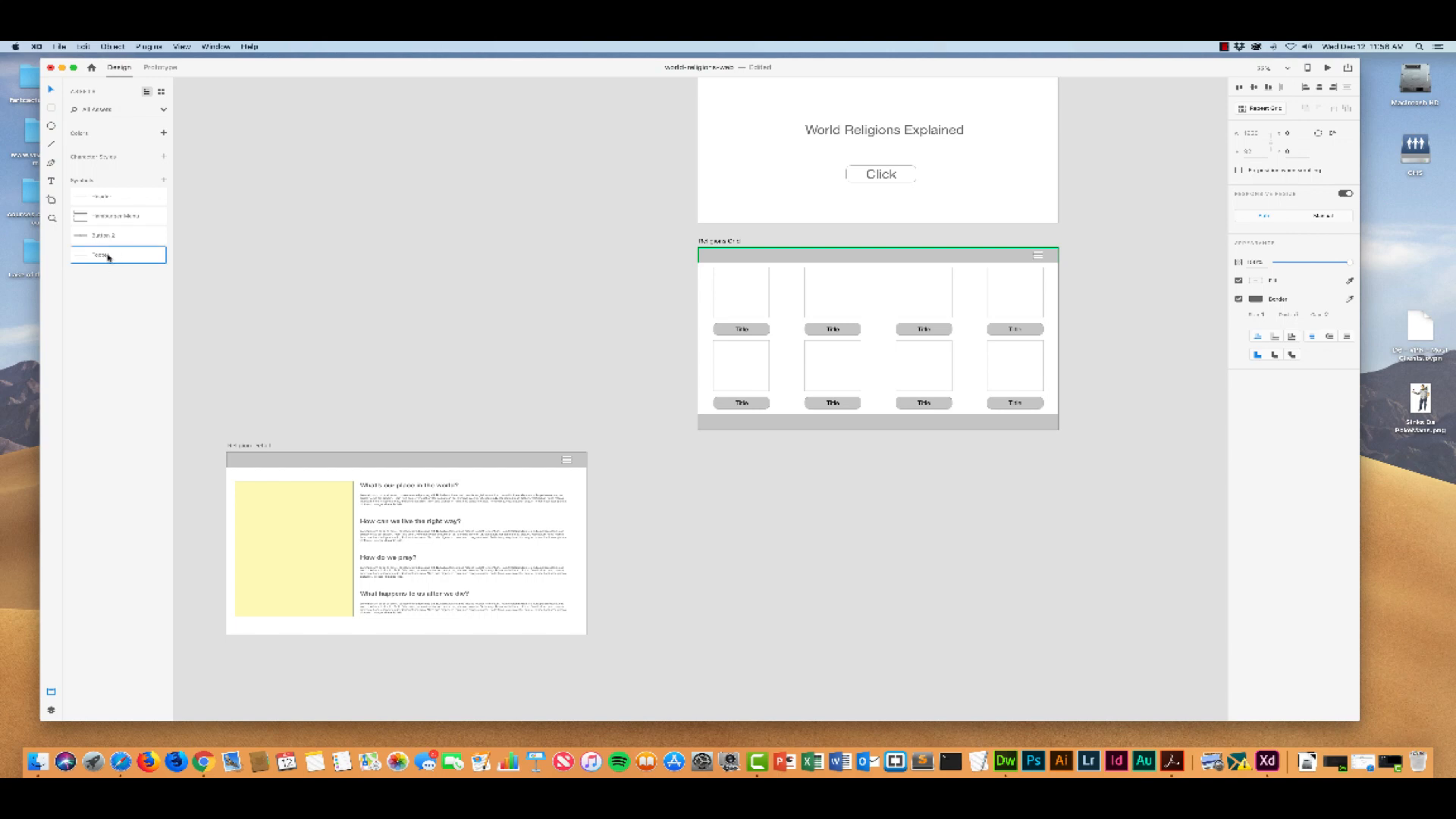
drag(108, 257, 365, 628)
scroll(364, 628, up, 5)
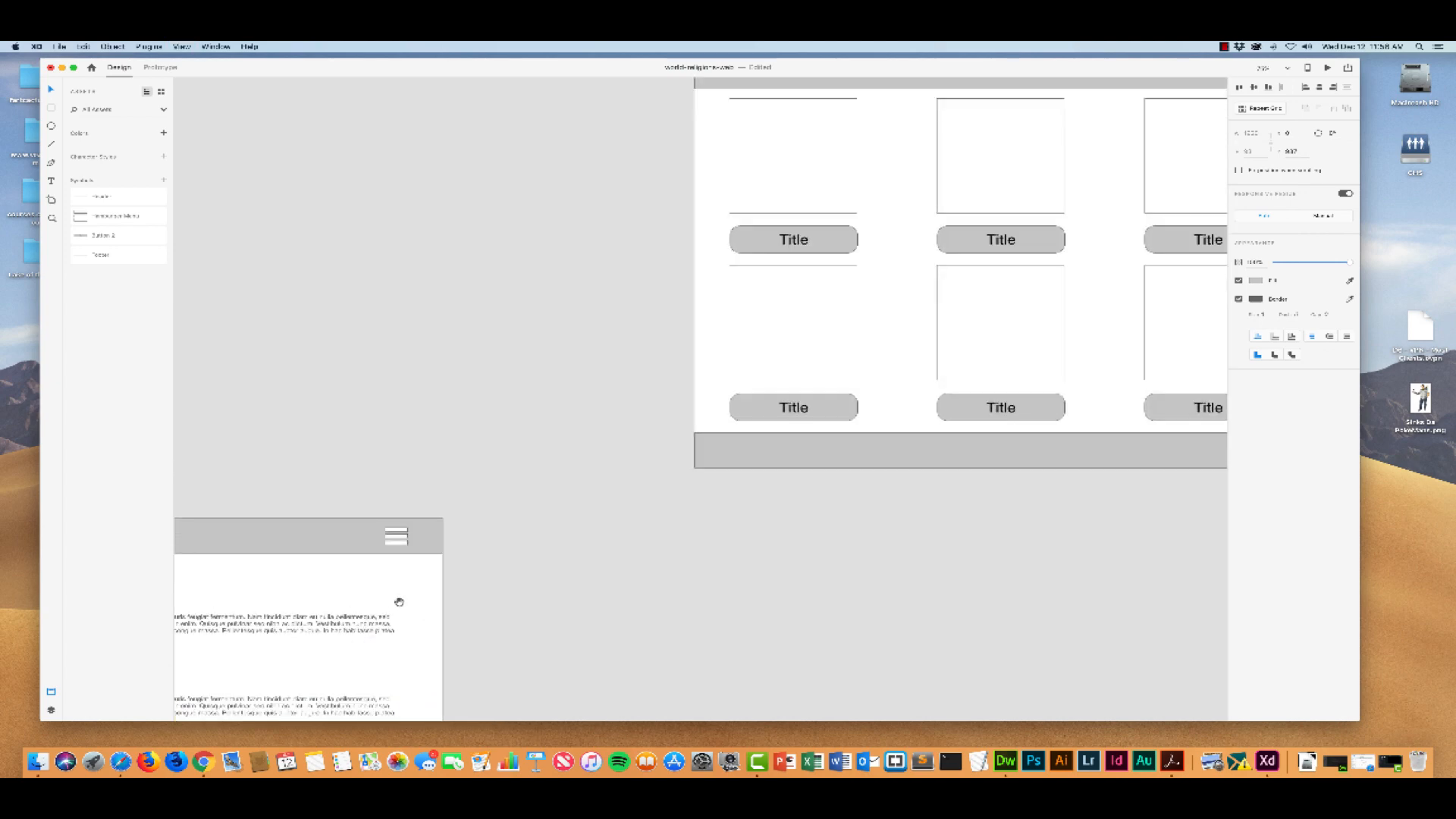
drag(397, 487, 559, 188)
drag(458, 659, 904, 617)
drag(407, 413, 402, 402)
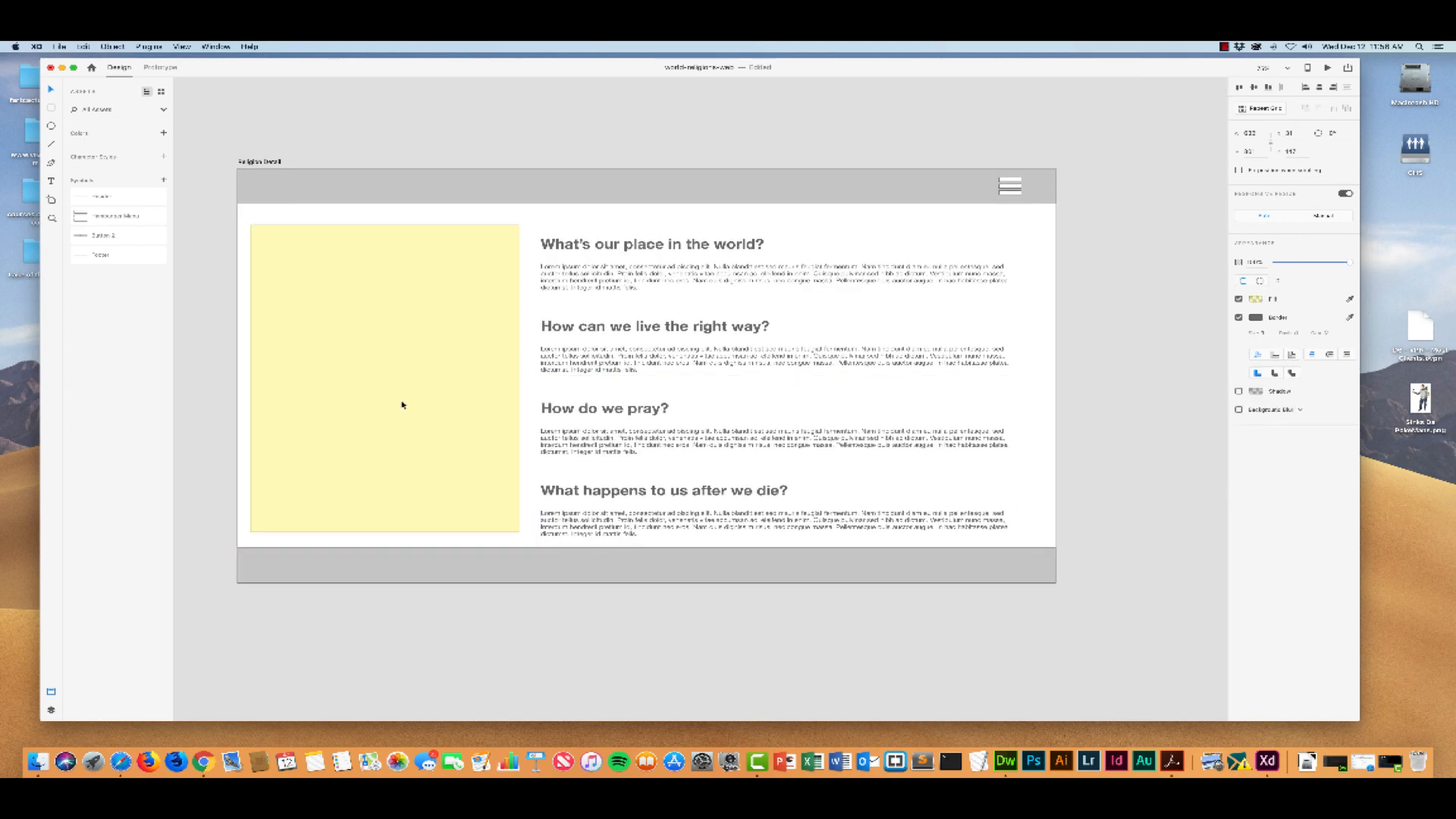
Select the four question headings with their paragraphs on the Religion Detail page and nudge them up, away from the footer
click(578, 517)
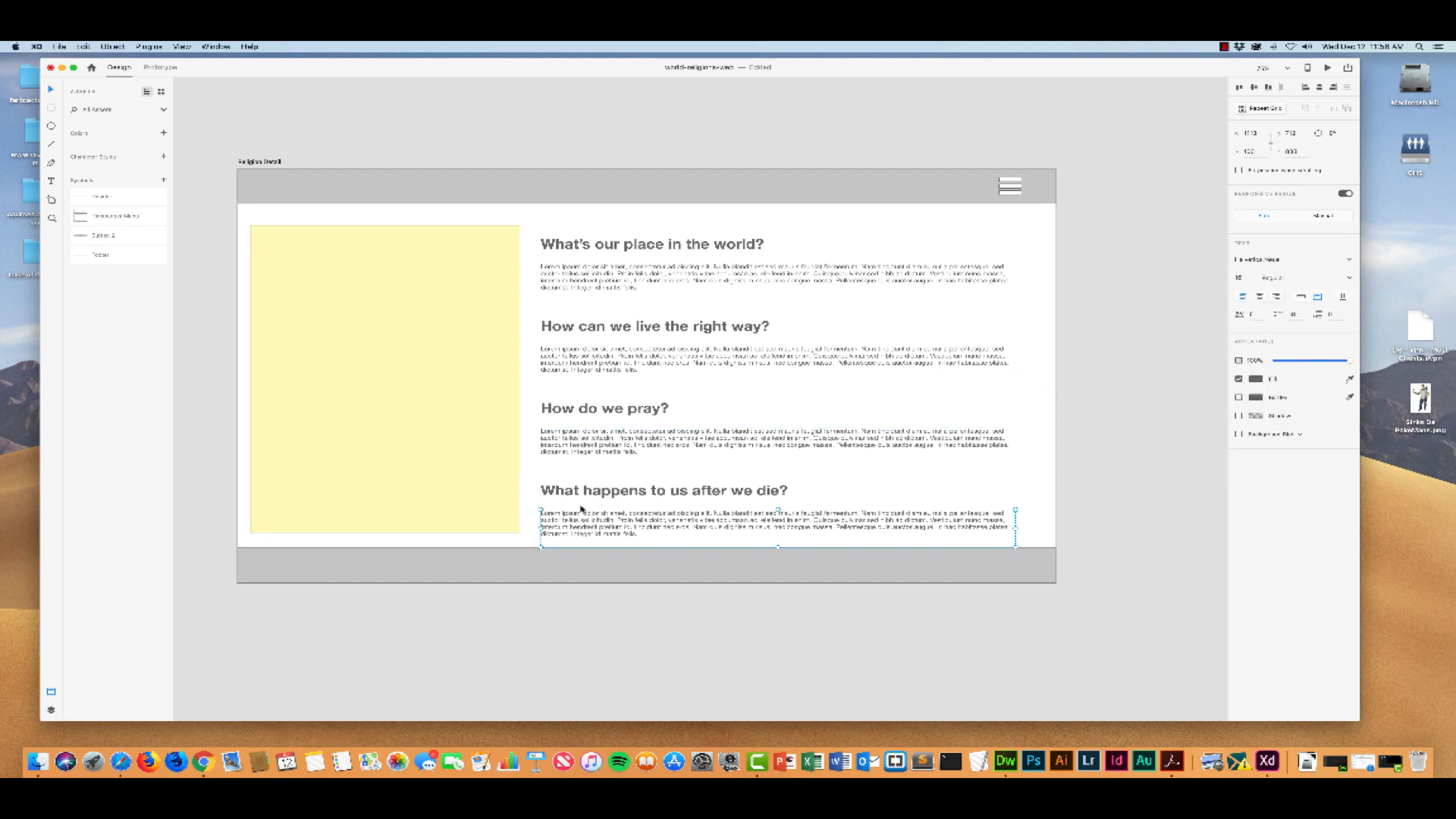
shift+click(589, 495)
drag(588, 434, 589, 430)
shift+click(586, 407)
drag(585, 355, 586, 352)
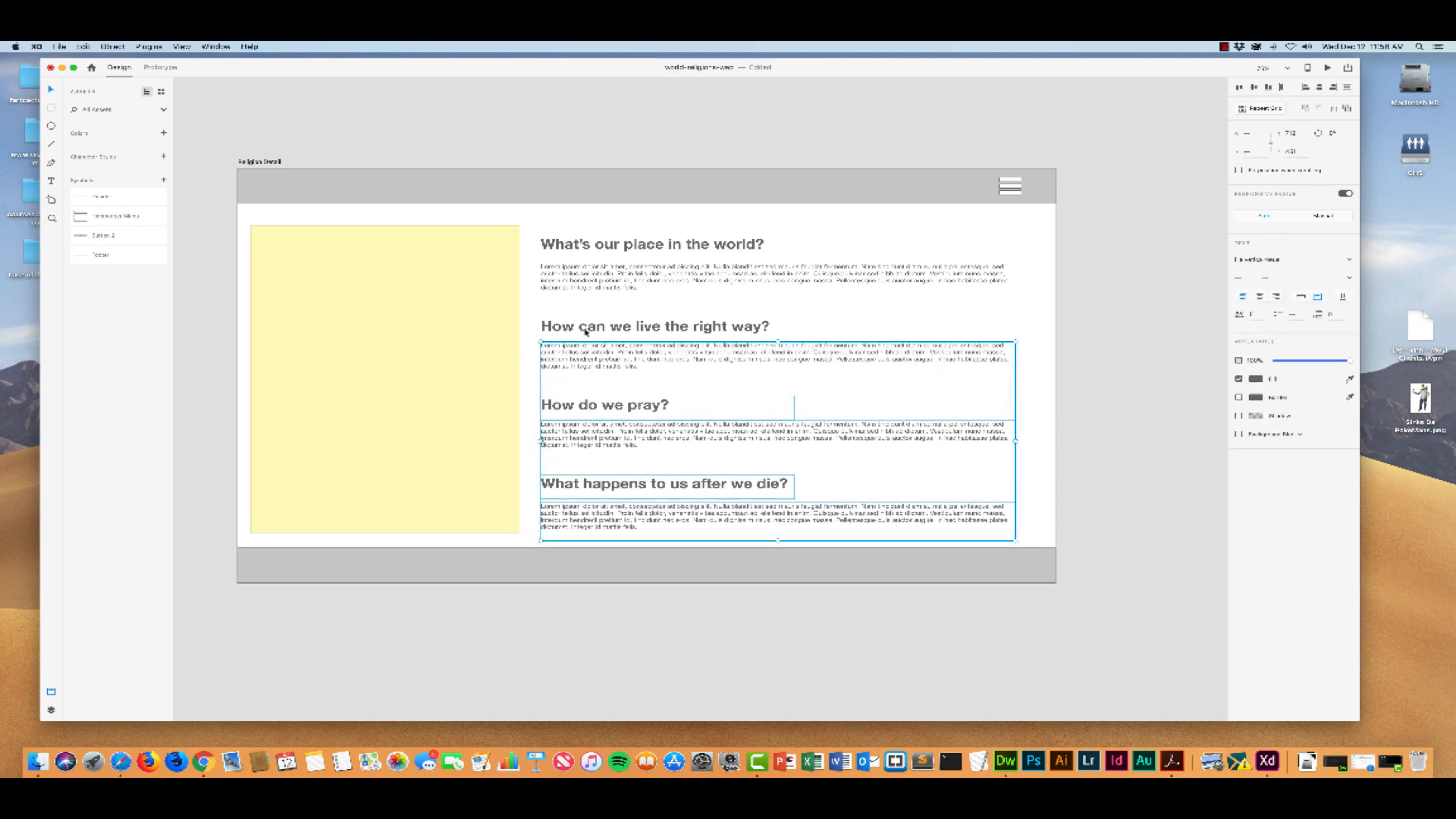
shift+click(585, 331)
shift+click(586, 281)
shift+click(585, 244)
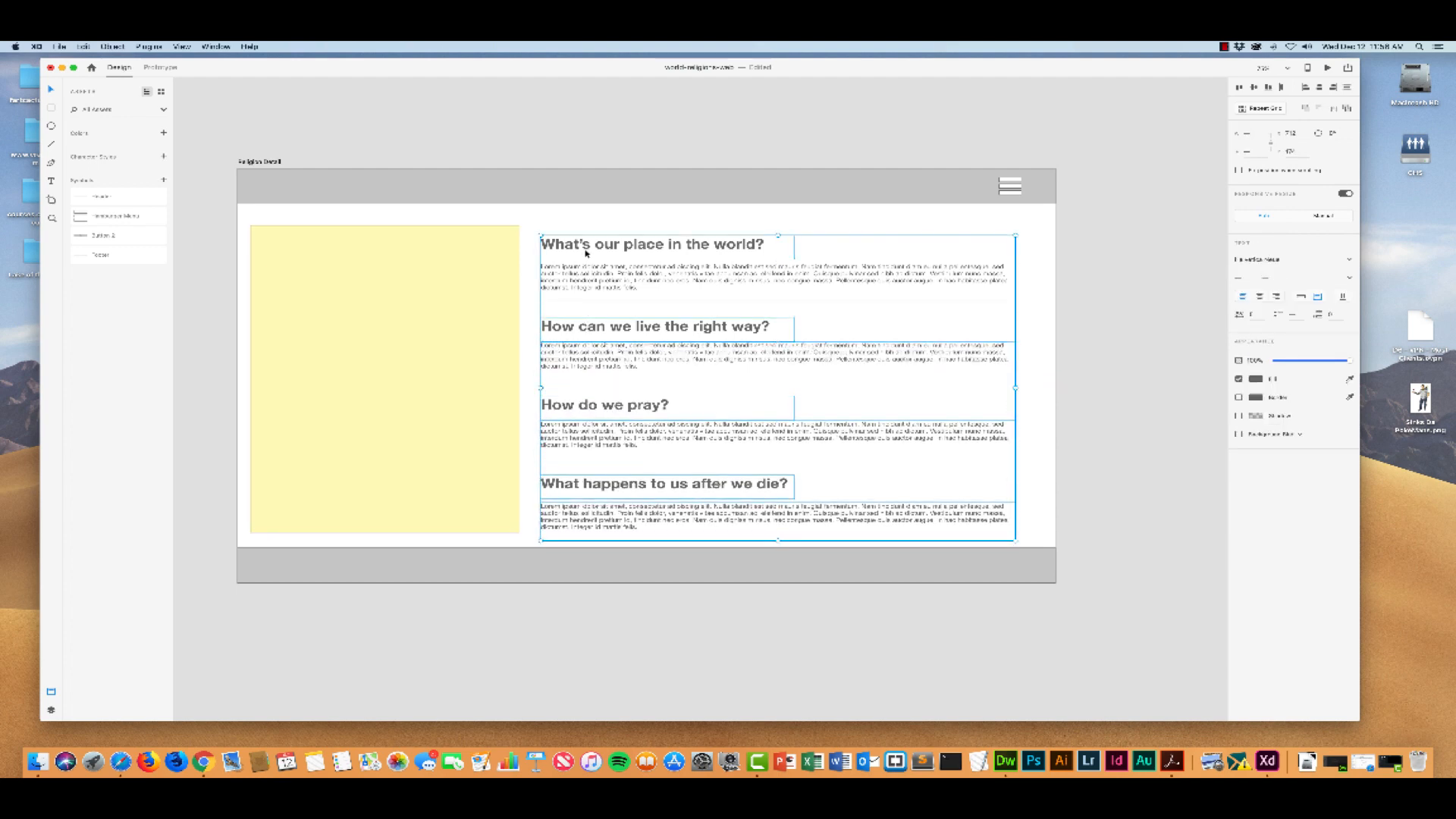
key(Up)
key(Up)
key(Up)
key(Up)
key(Up)
key(Up)
key(Up)
key(Up)
key(Up)
key(Up)
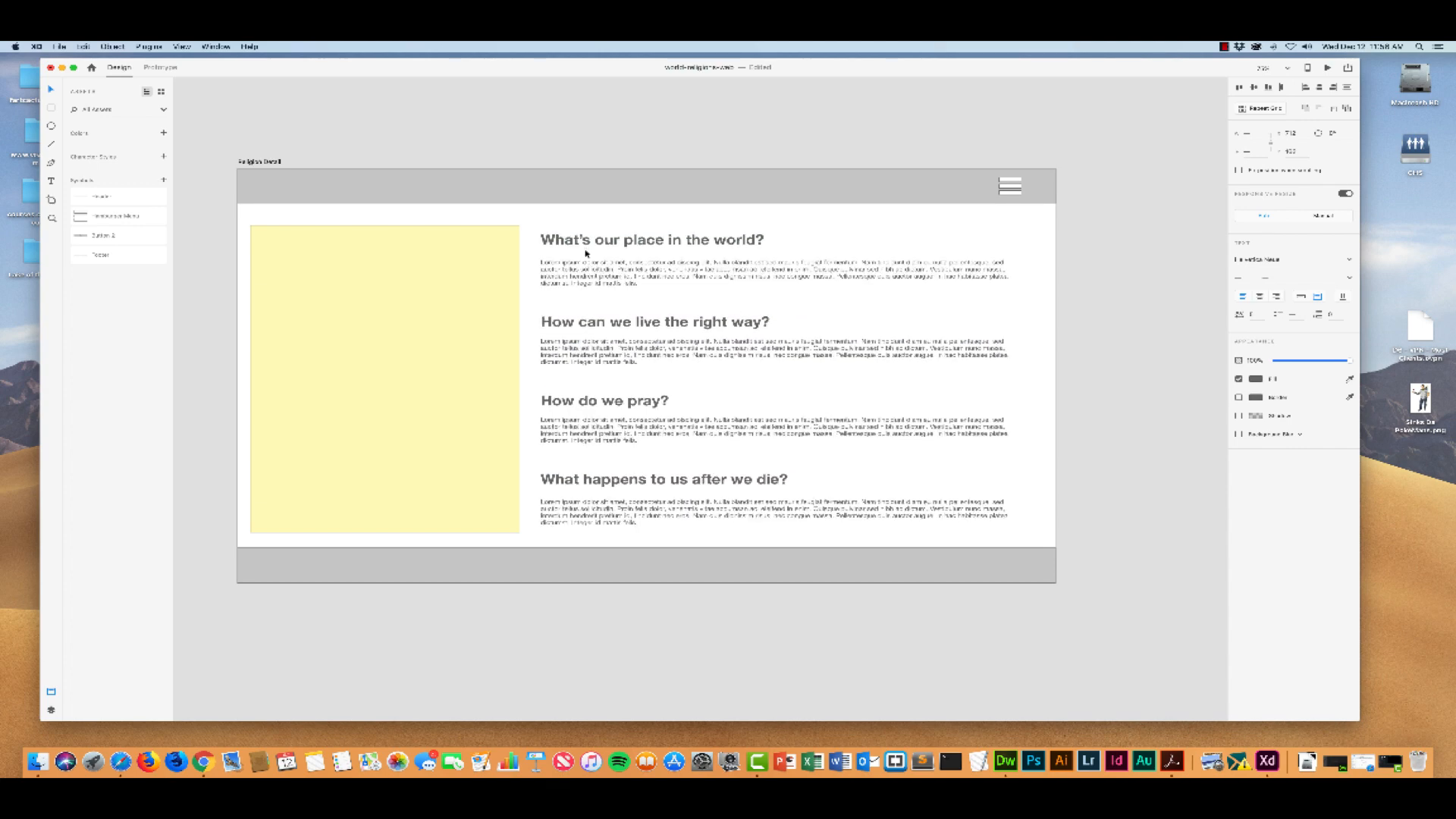
key(Up)
key(Up)
key(Up)
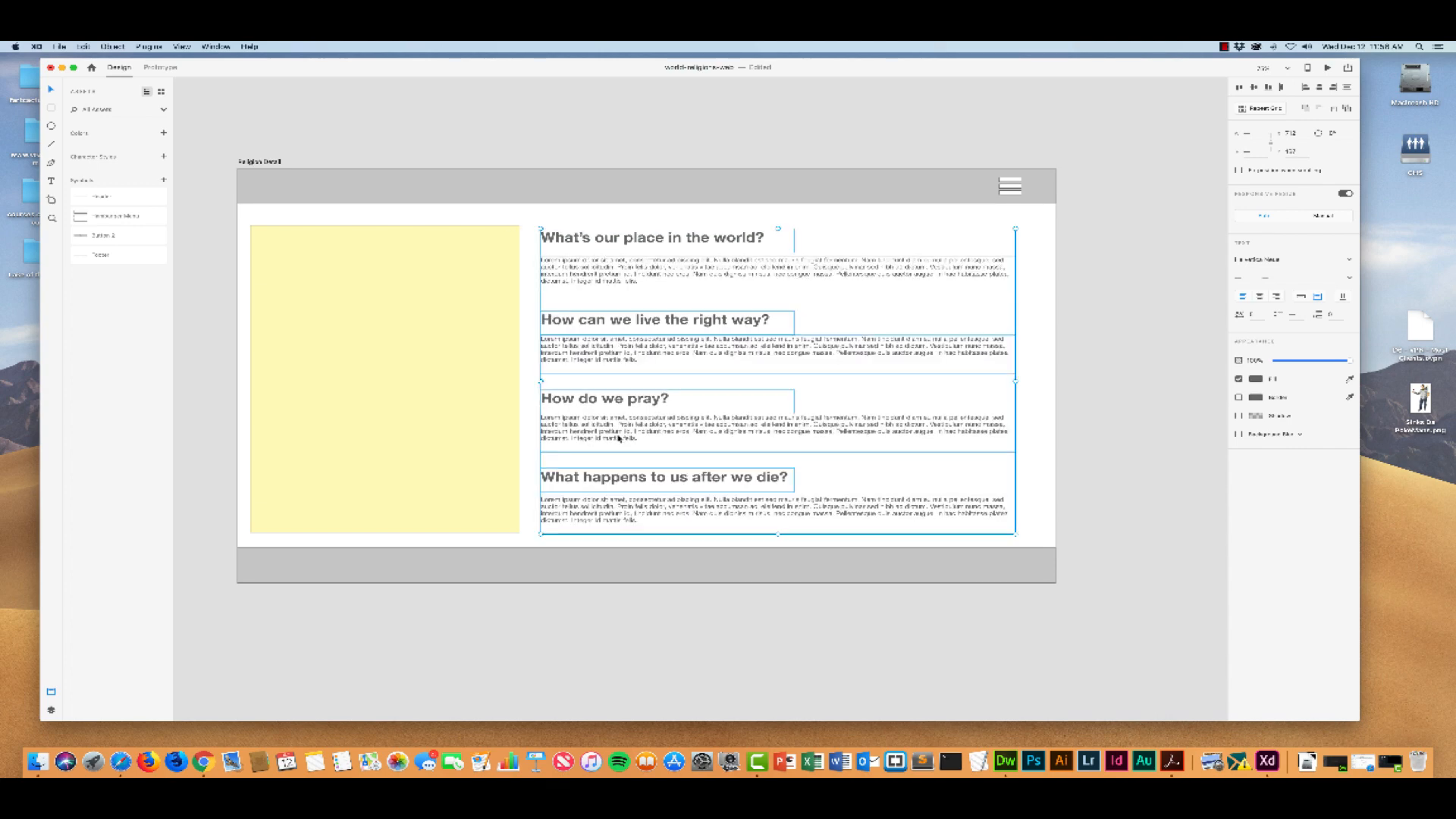
Delete the footer from the Religion Detail page and remove the Footer symbol from the document's symbols
click(585, 565)
key(Escape)
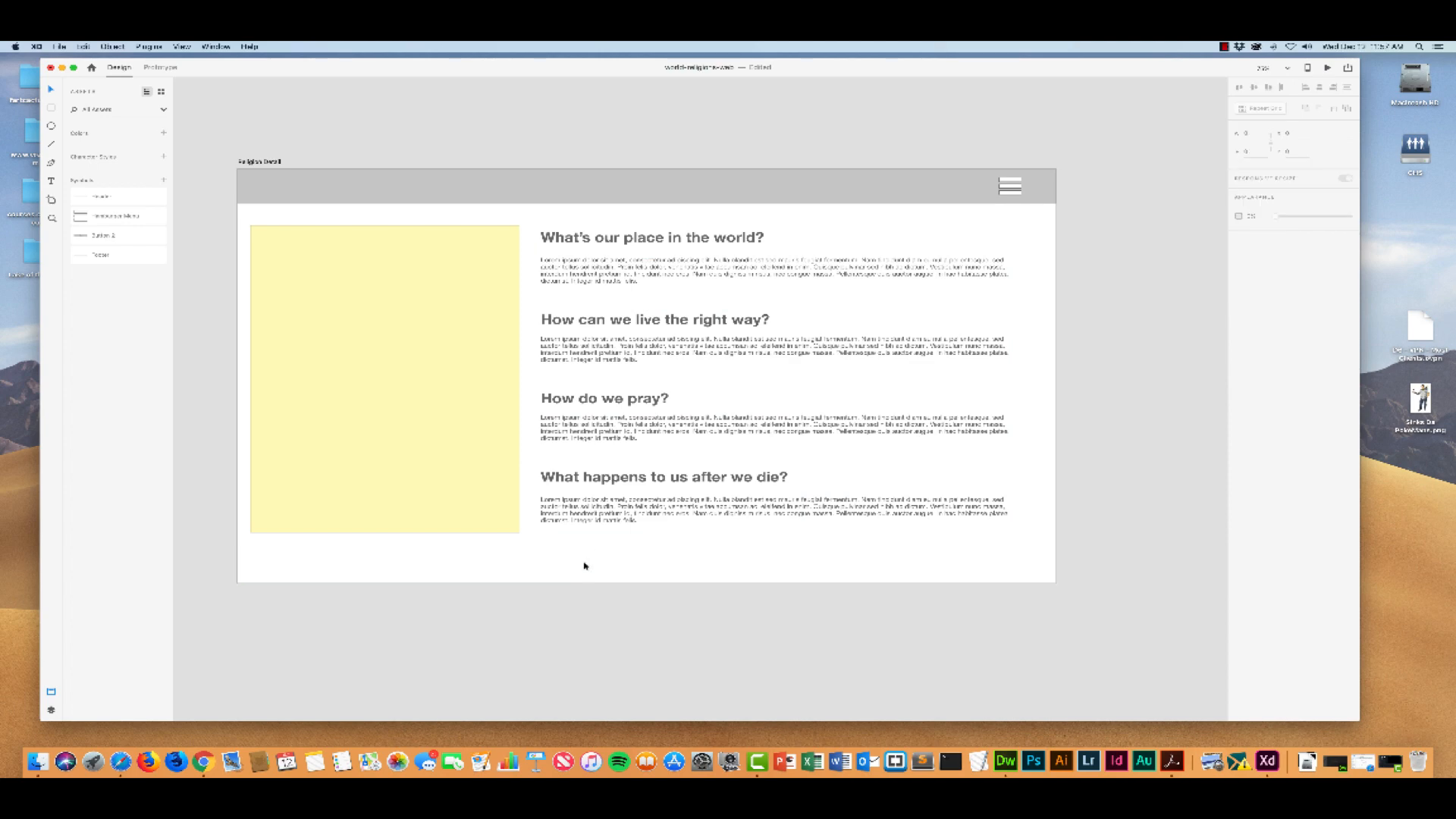
drag(1105, 304, 696, 420)
scroll(696, 419, right, 8)
scroll(696, 419, up, 2)
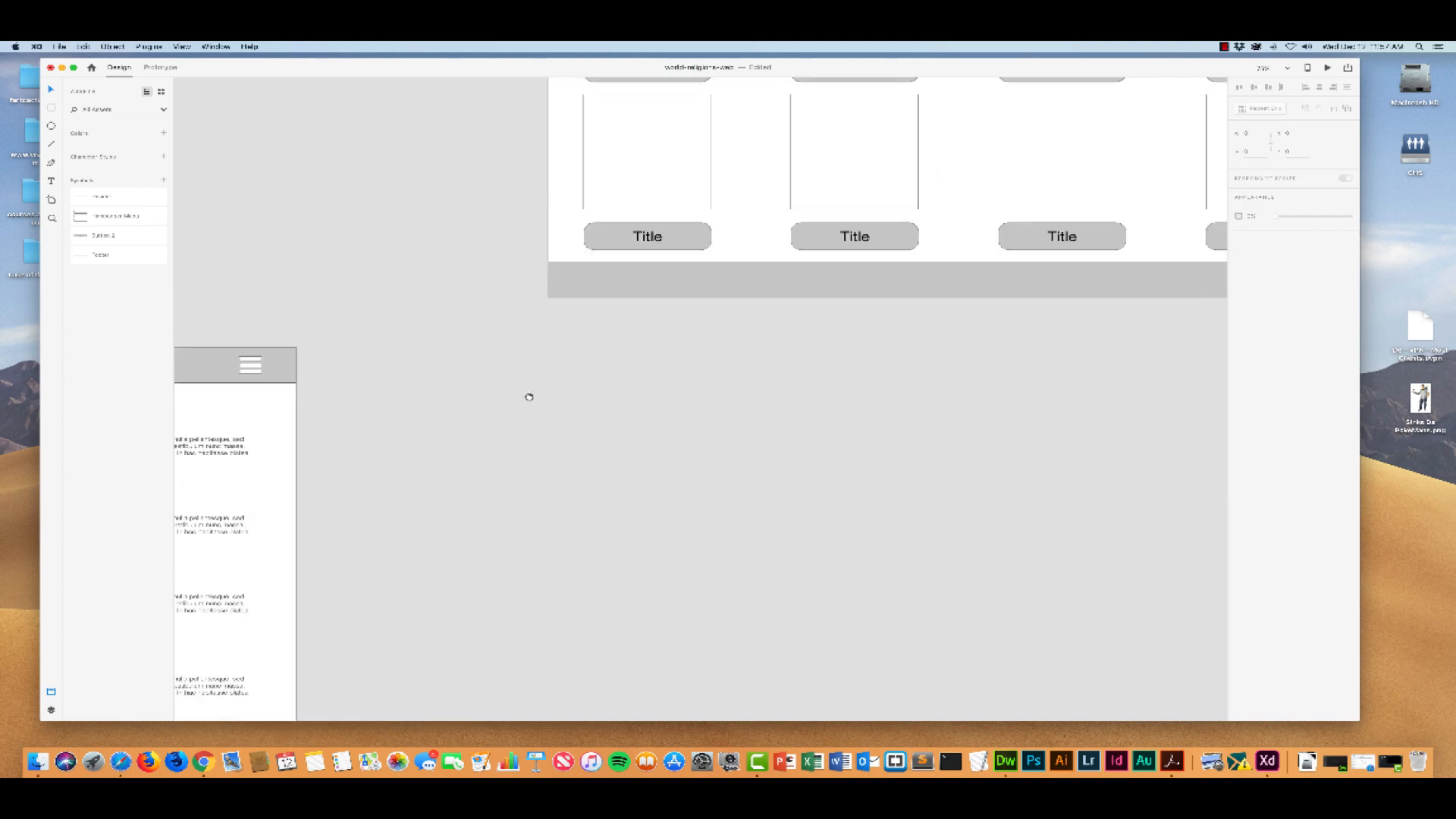
click(691, 336)
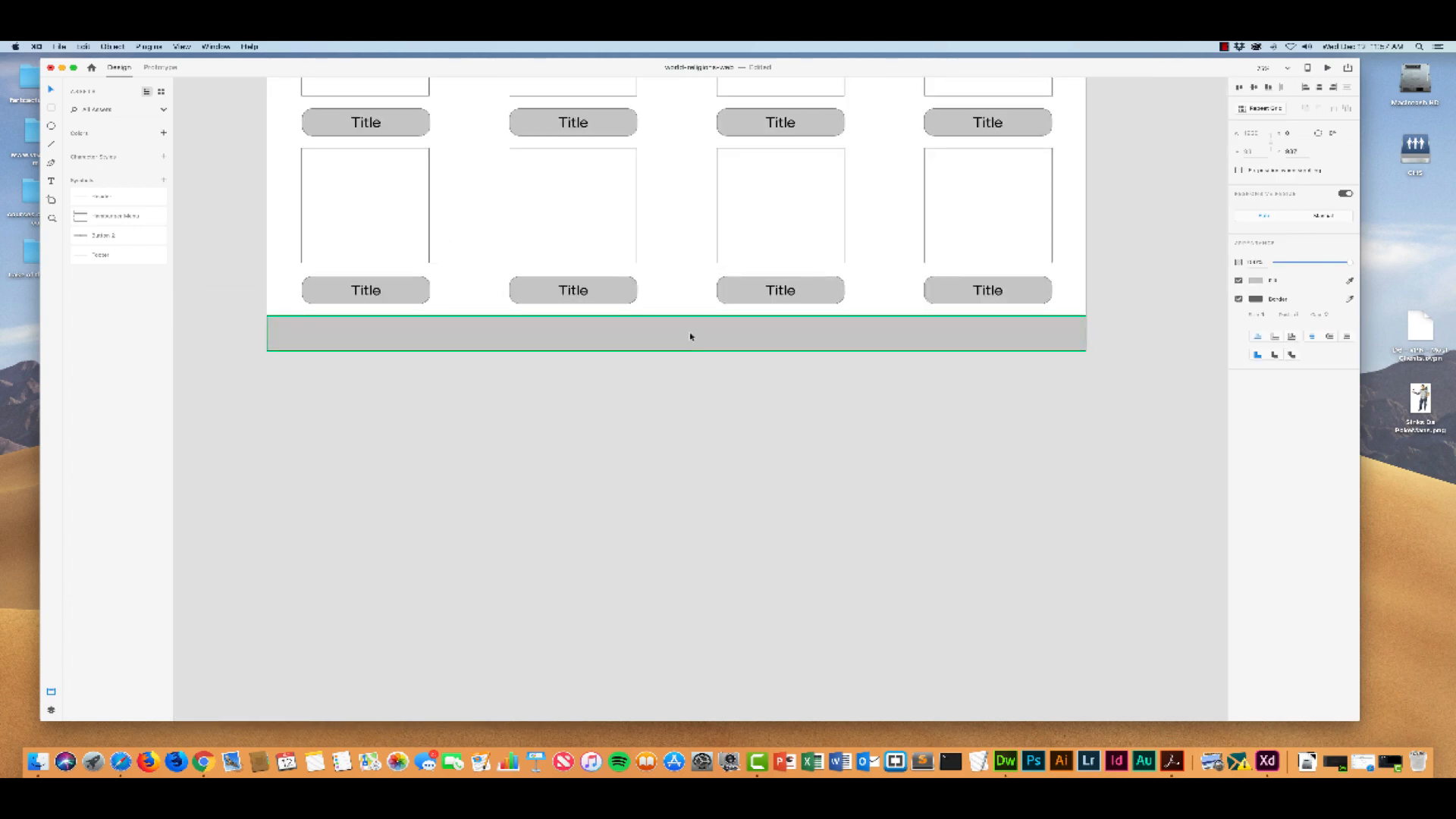
right_click(104, 255)
click(128, 260)
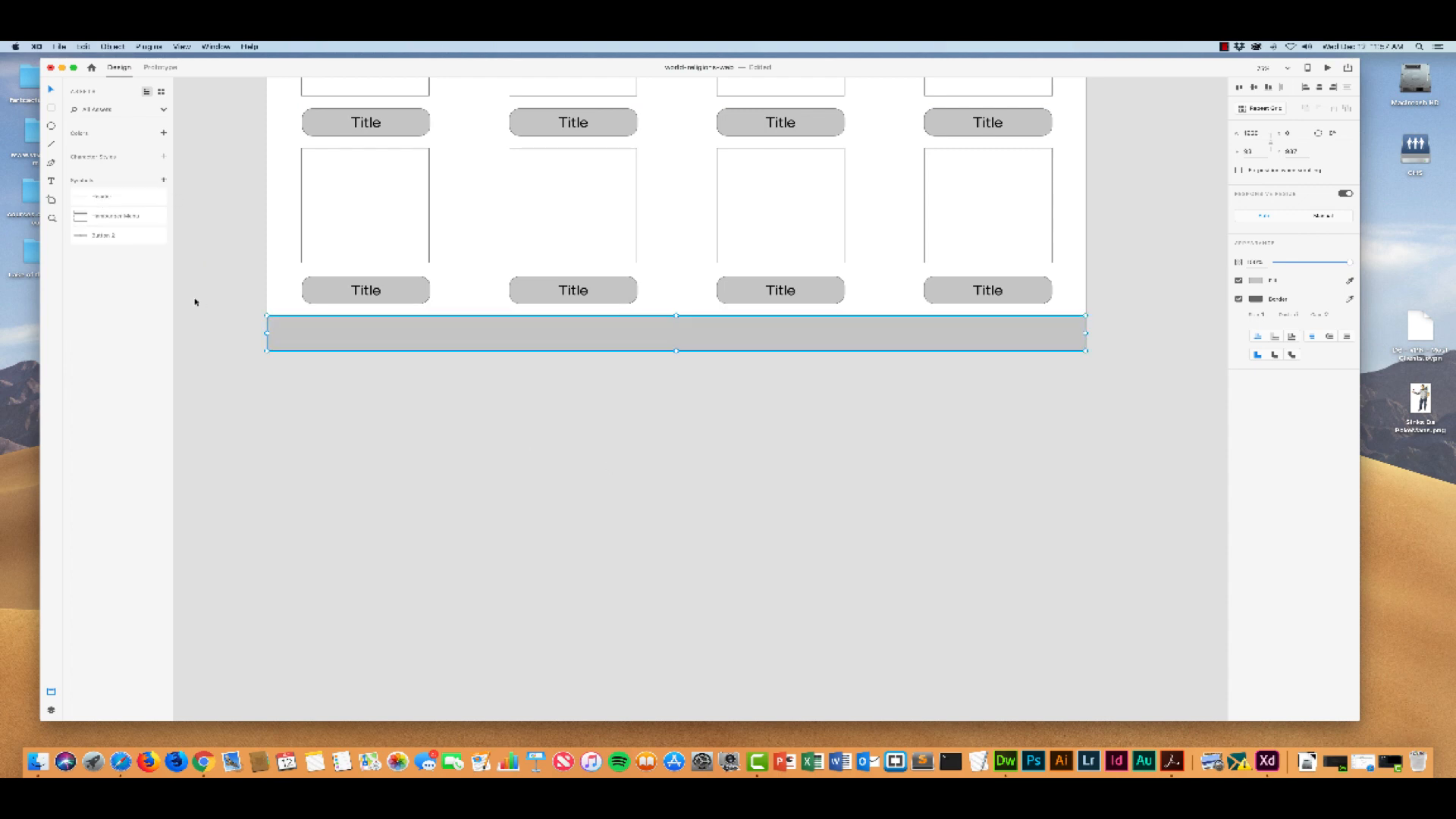
Add a text box reading "World Religions" in the middle of the Religions Grid footer bar
click(50, 180)
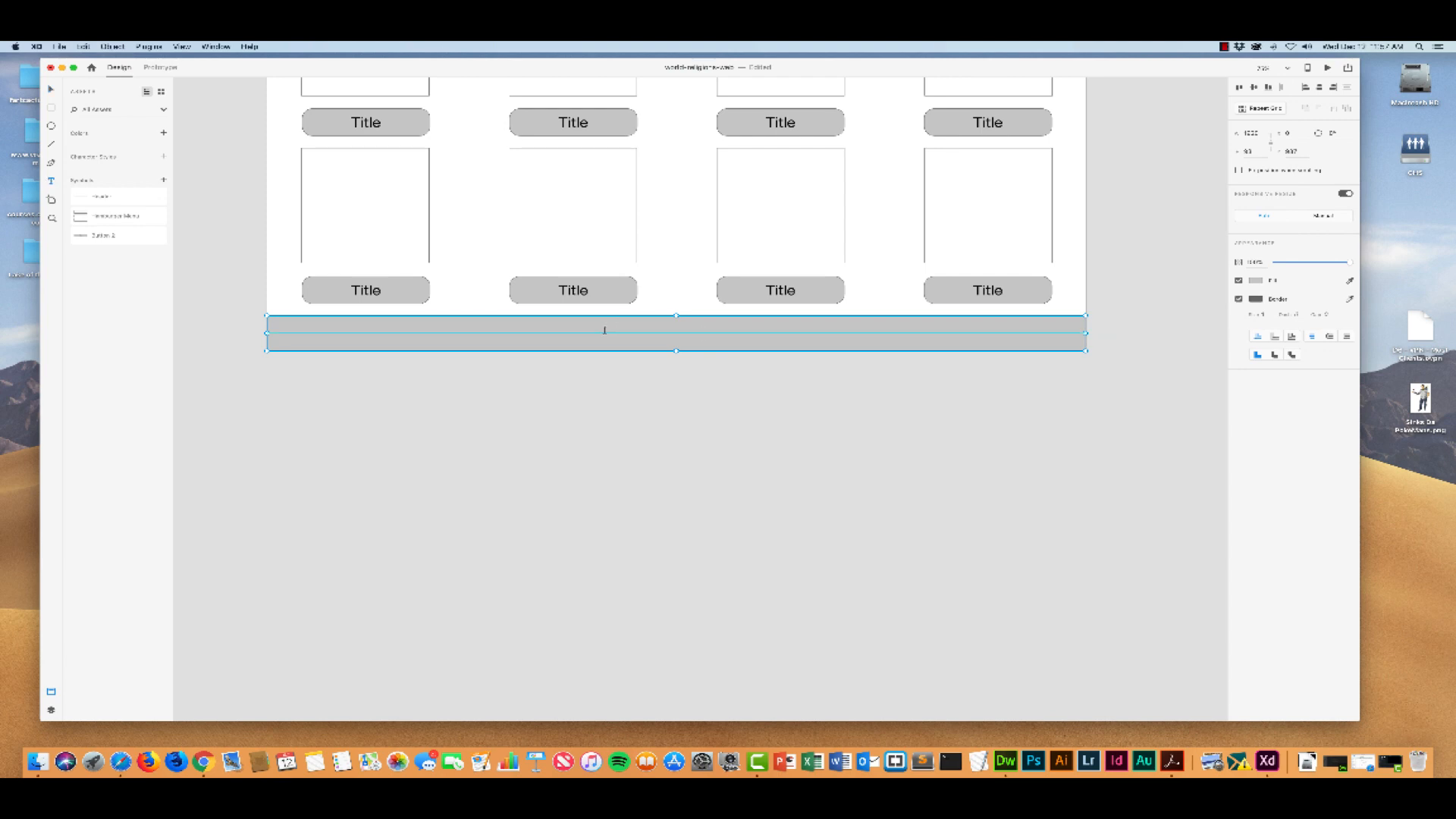
drag(611, 328, 778, 344)
text(WEbsit)
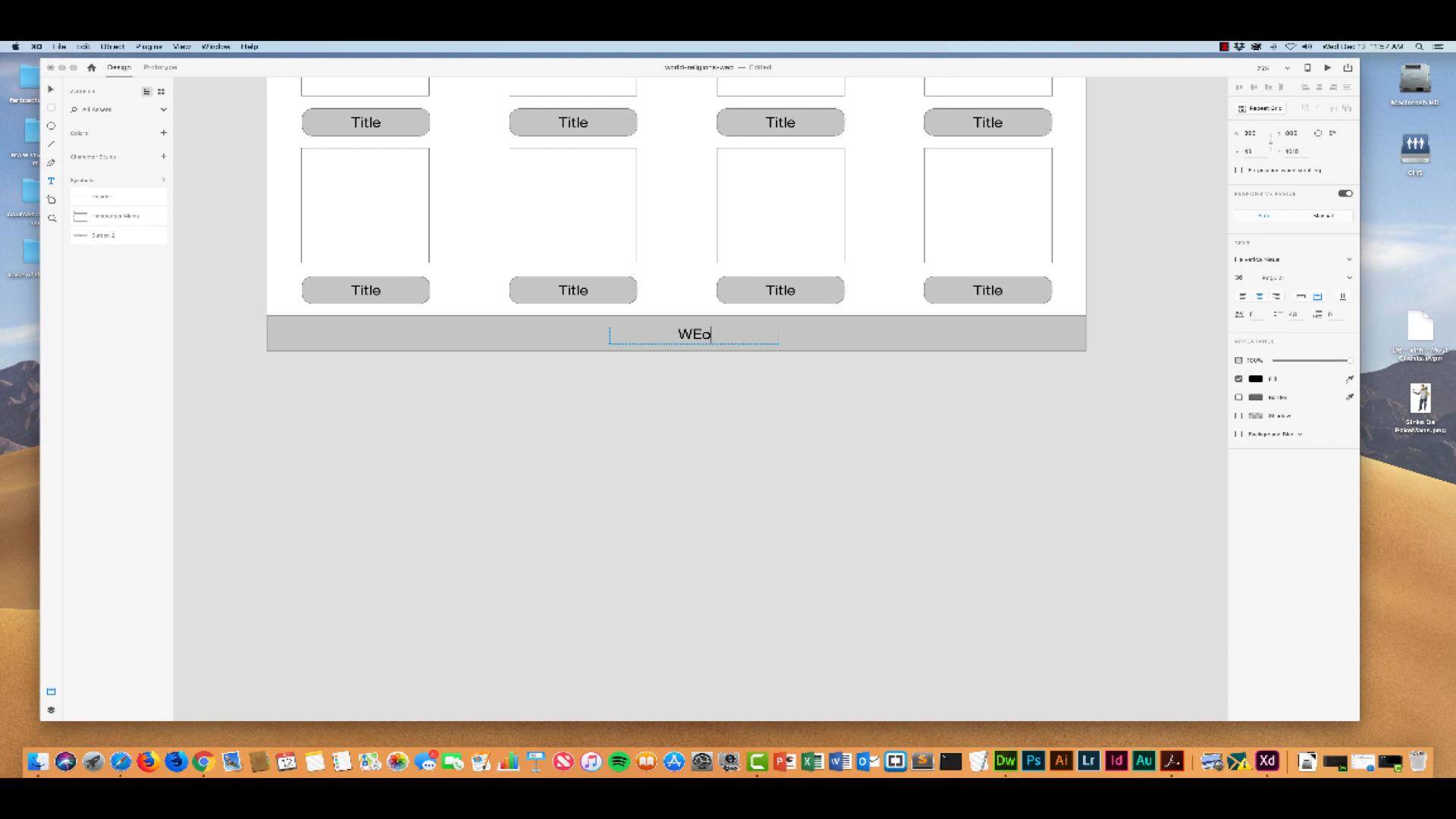
key(BackSpace)
key(BackSpace)
key(BackSpace)
key(BackSpace)
key(BackSpace)
text(orld Religions)
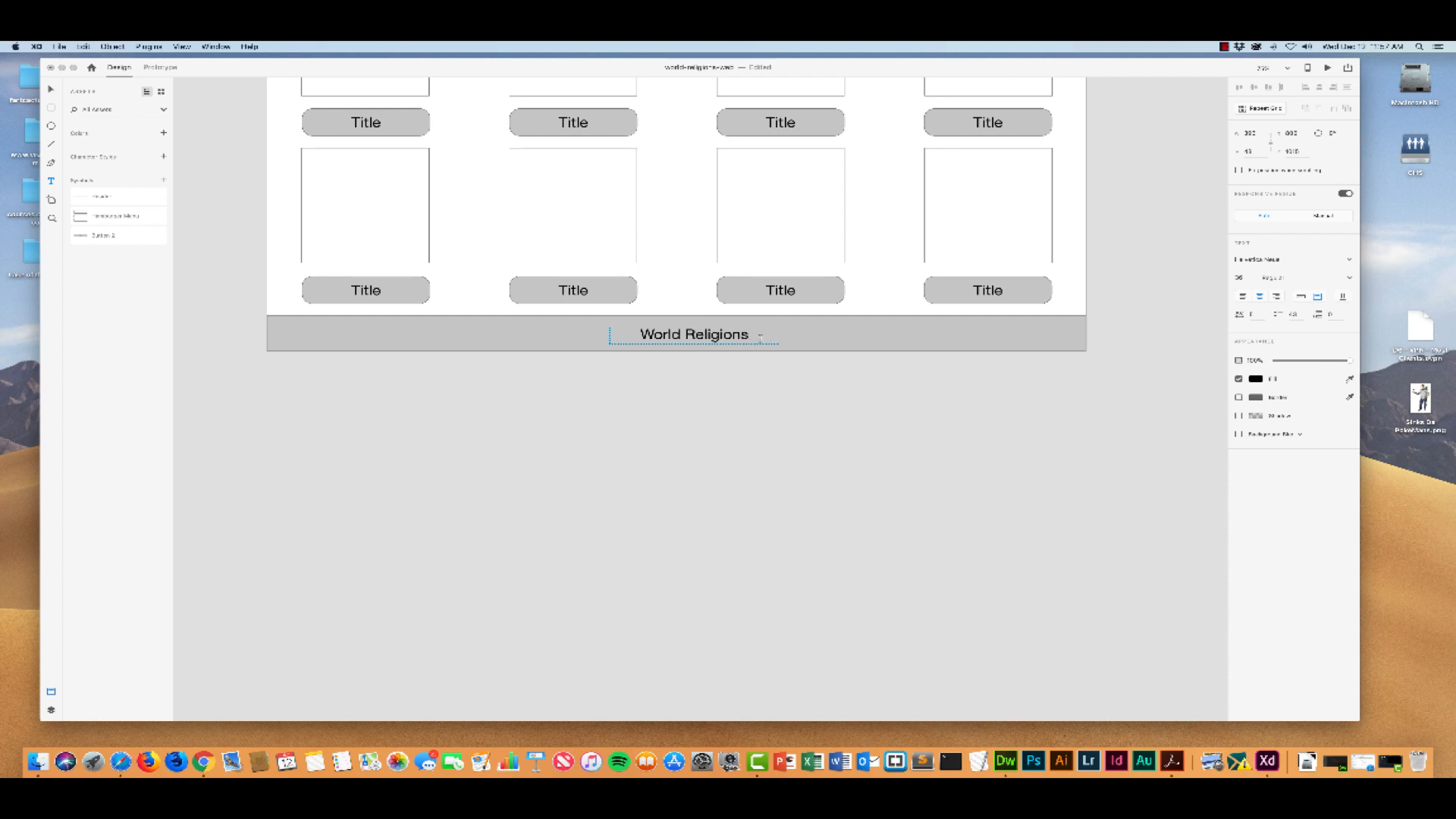
Set the font size of the footer's World Religions text to 24
click(1248, 277)
text(24)
key(Return)
click(51, 90)
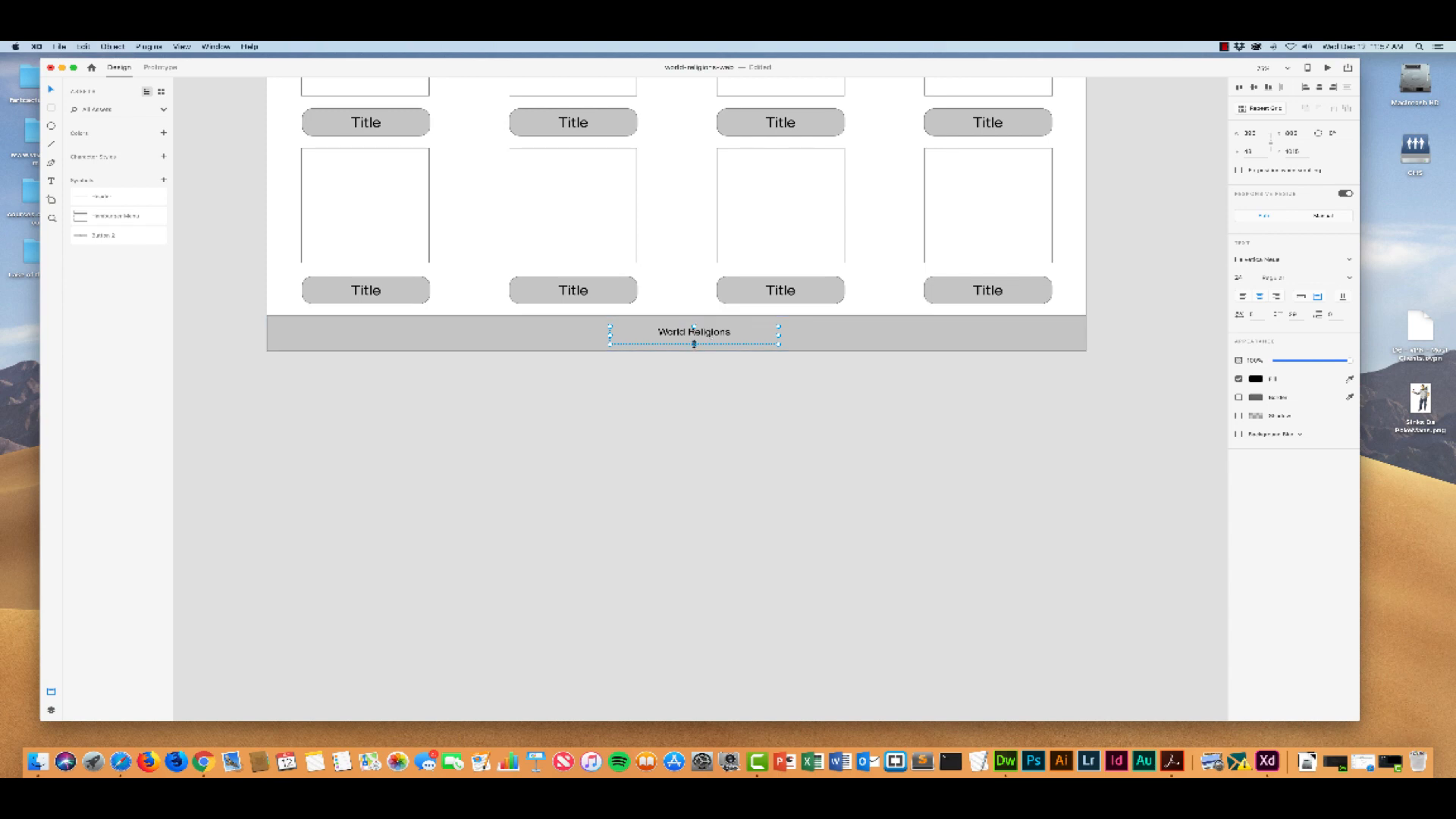
Narrow the World Religions text box, centre it horizontally on the page and move it up slightly within the footer bar
drag(779, 331, 721, 334)
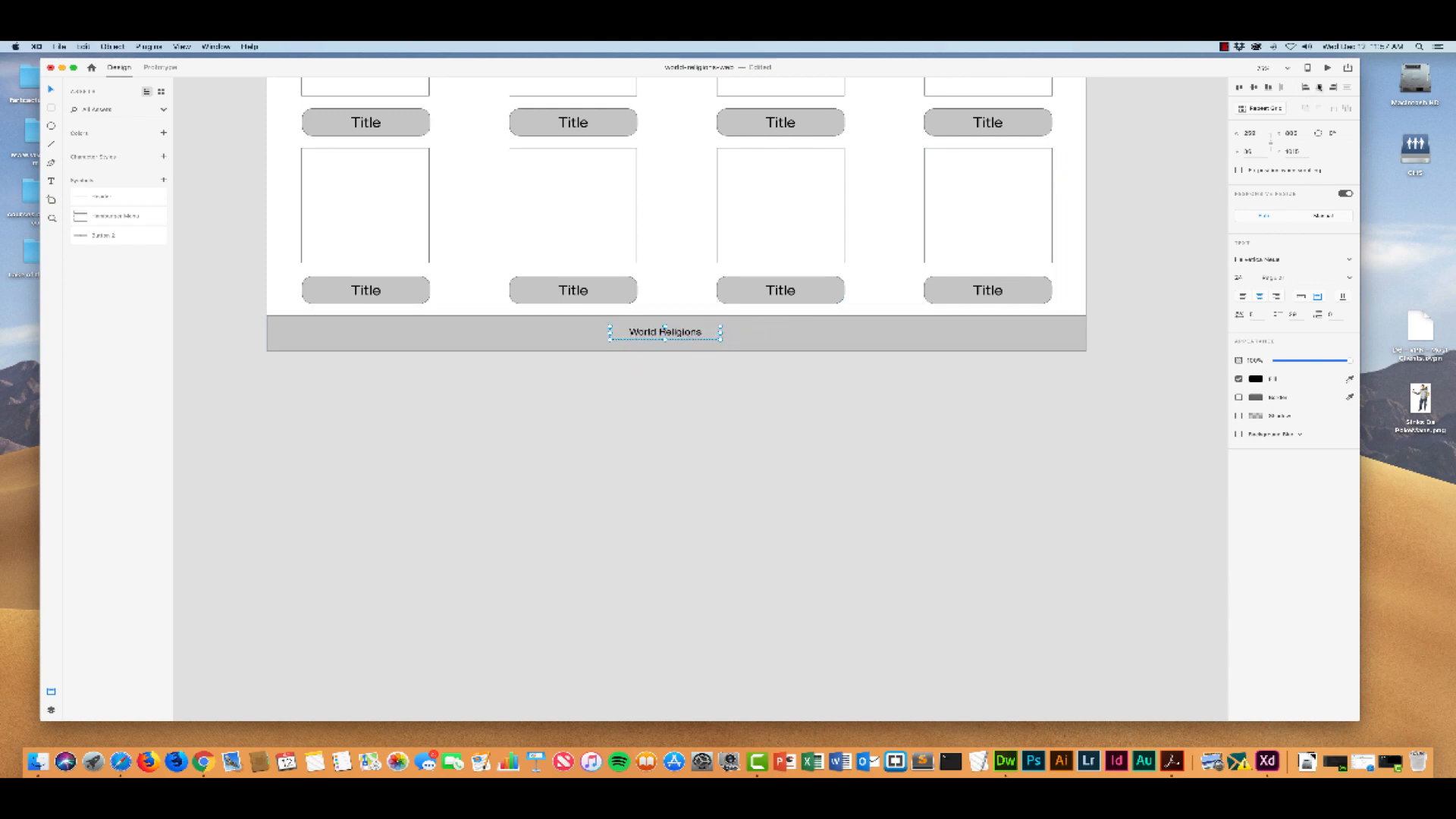
click(1319, 88)
drag(692, 332, 692, 332)
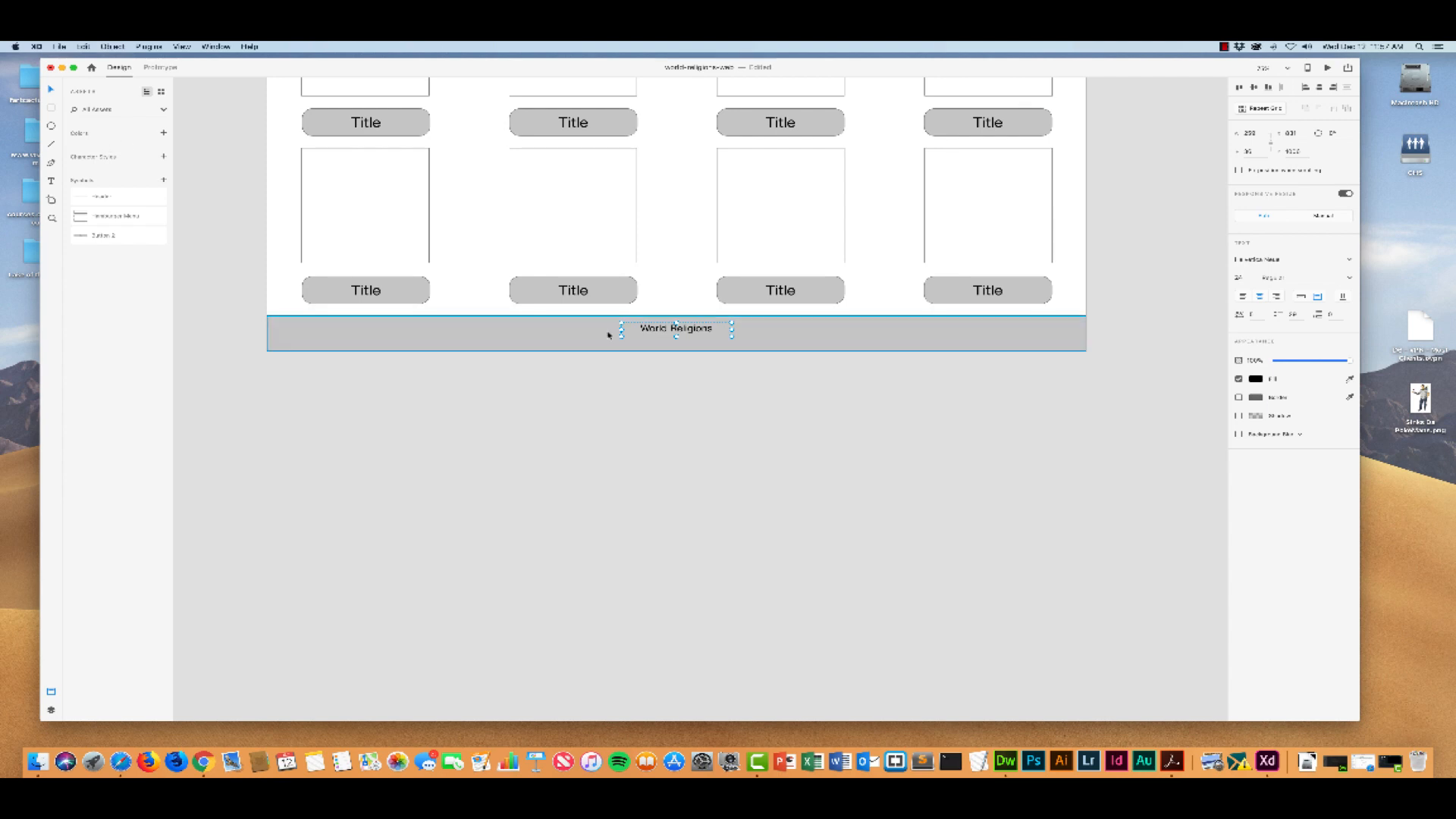
Duplicate the World Religions text directly below itself in the footer bar and clear the copy's text
key(alt)
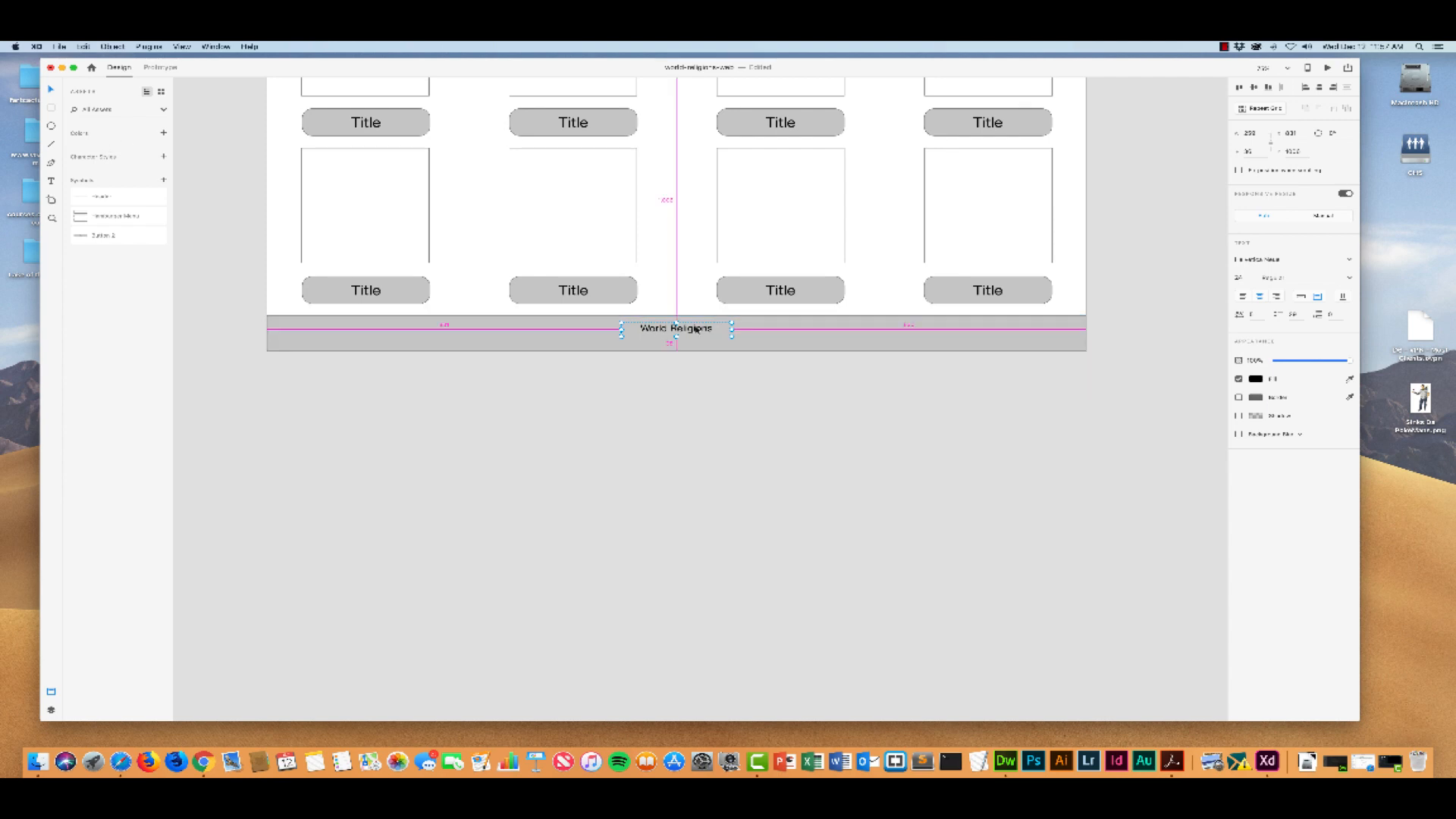
drag(695, 330, 694, 341)
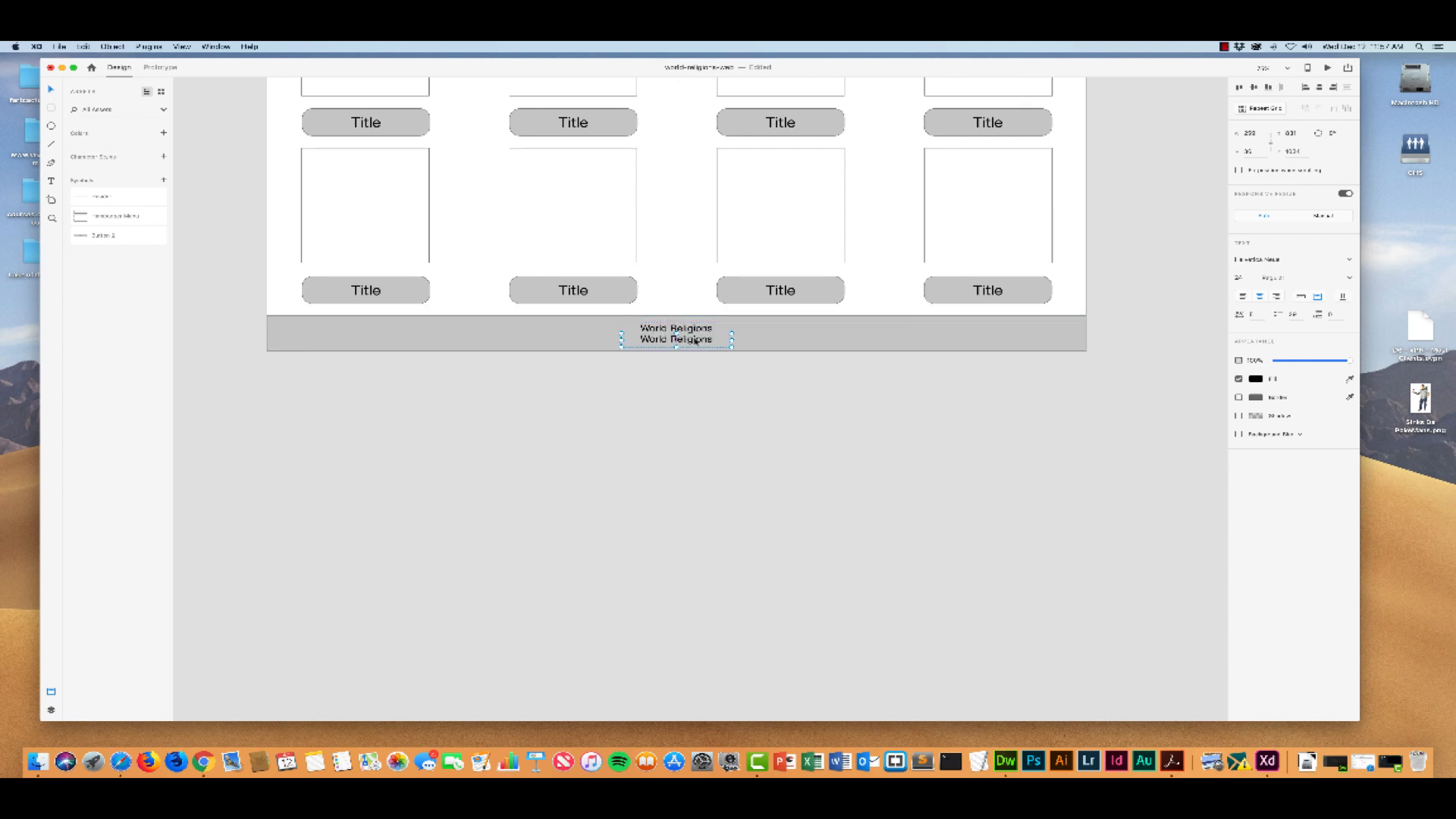
key(Return)
key(BackSpace)
right_click(677, 343)
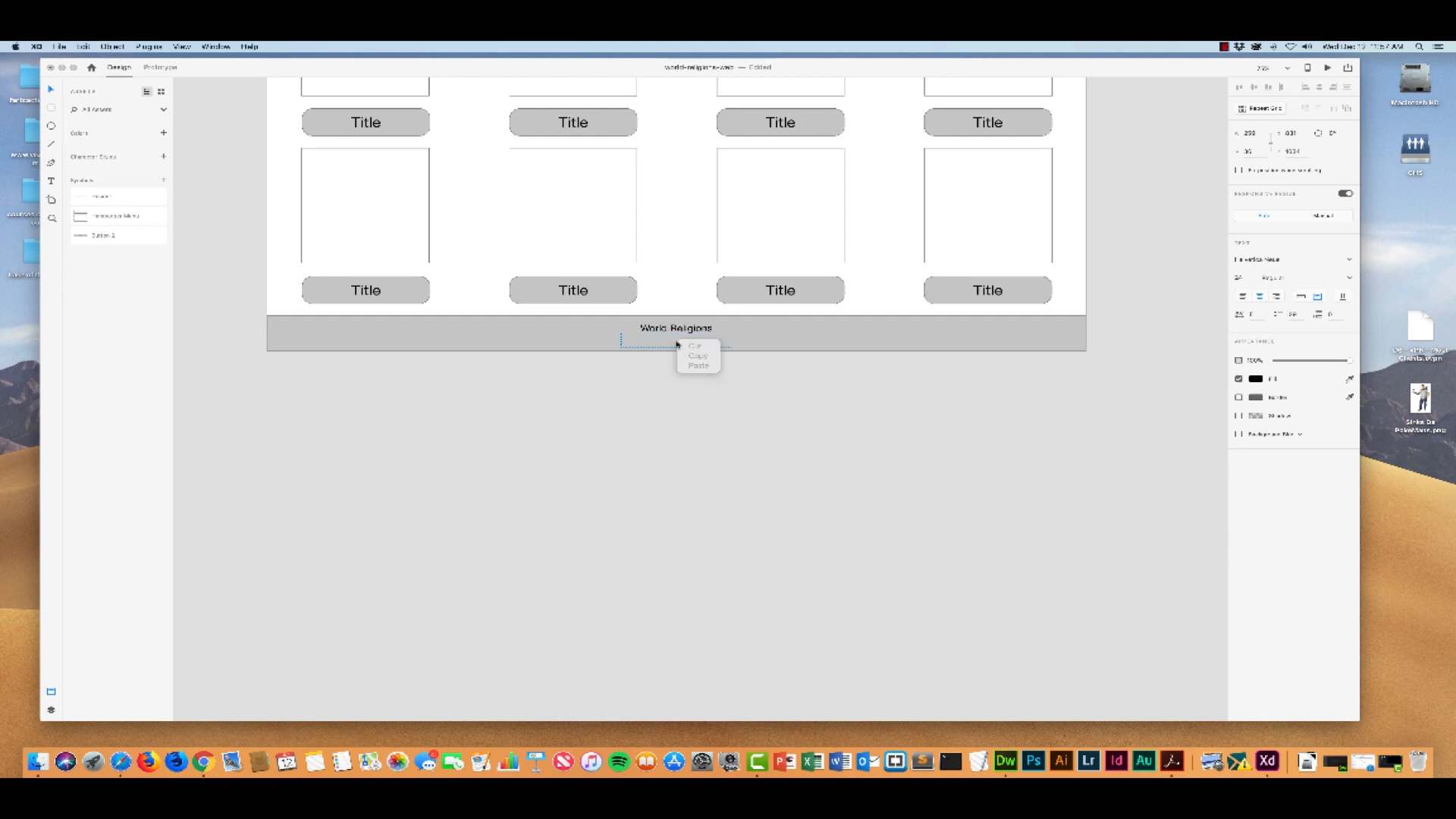
click(279, 123)
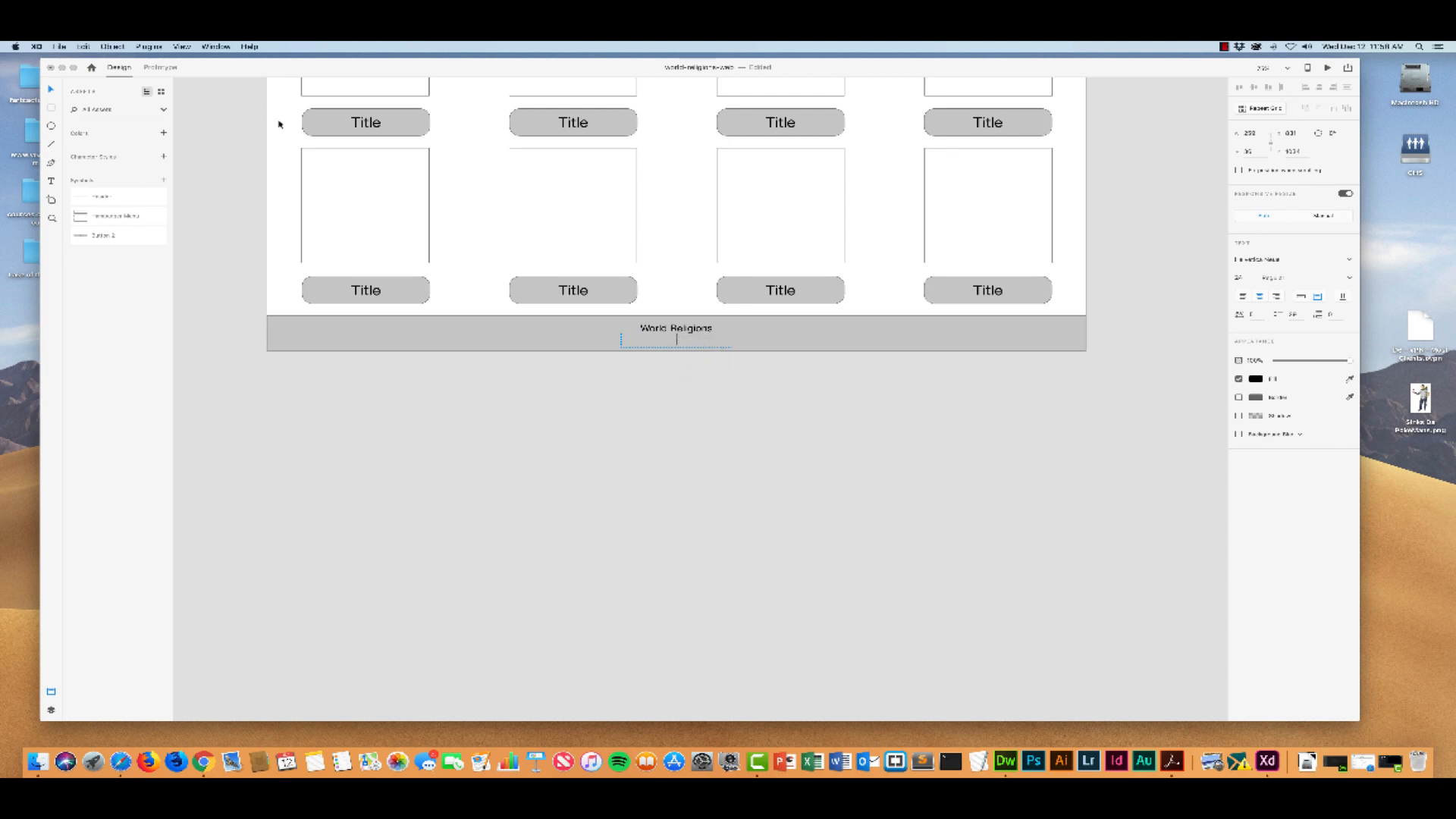
click(114, 46)
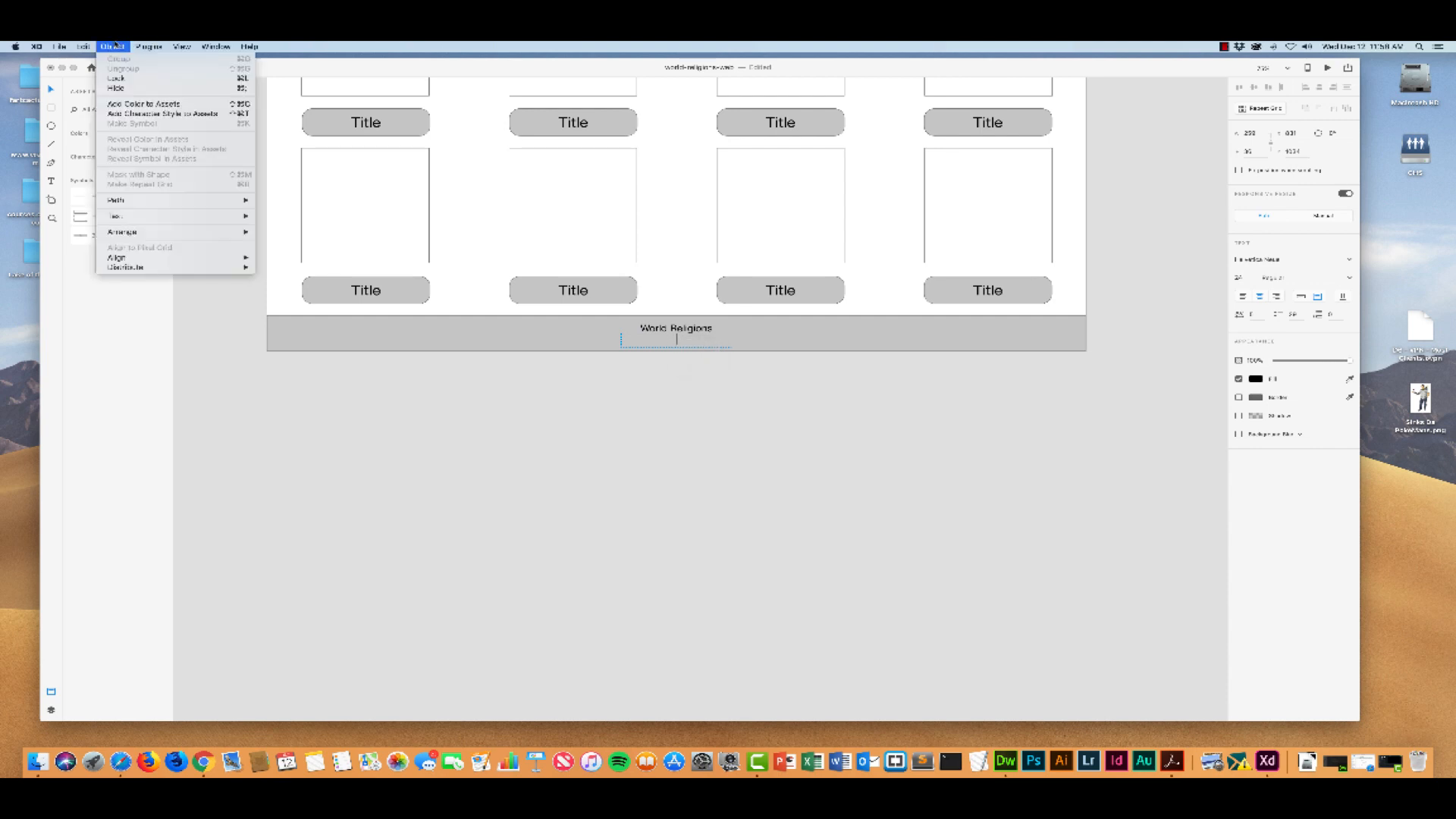
click(114, 46)
click(81, 46)
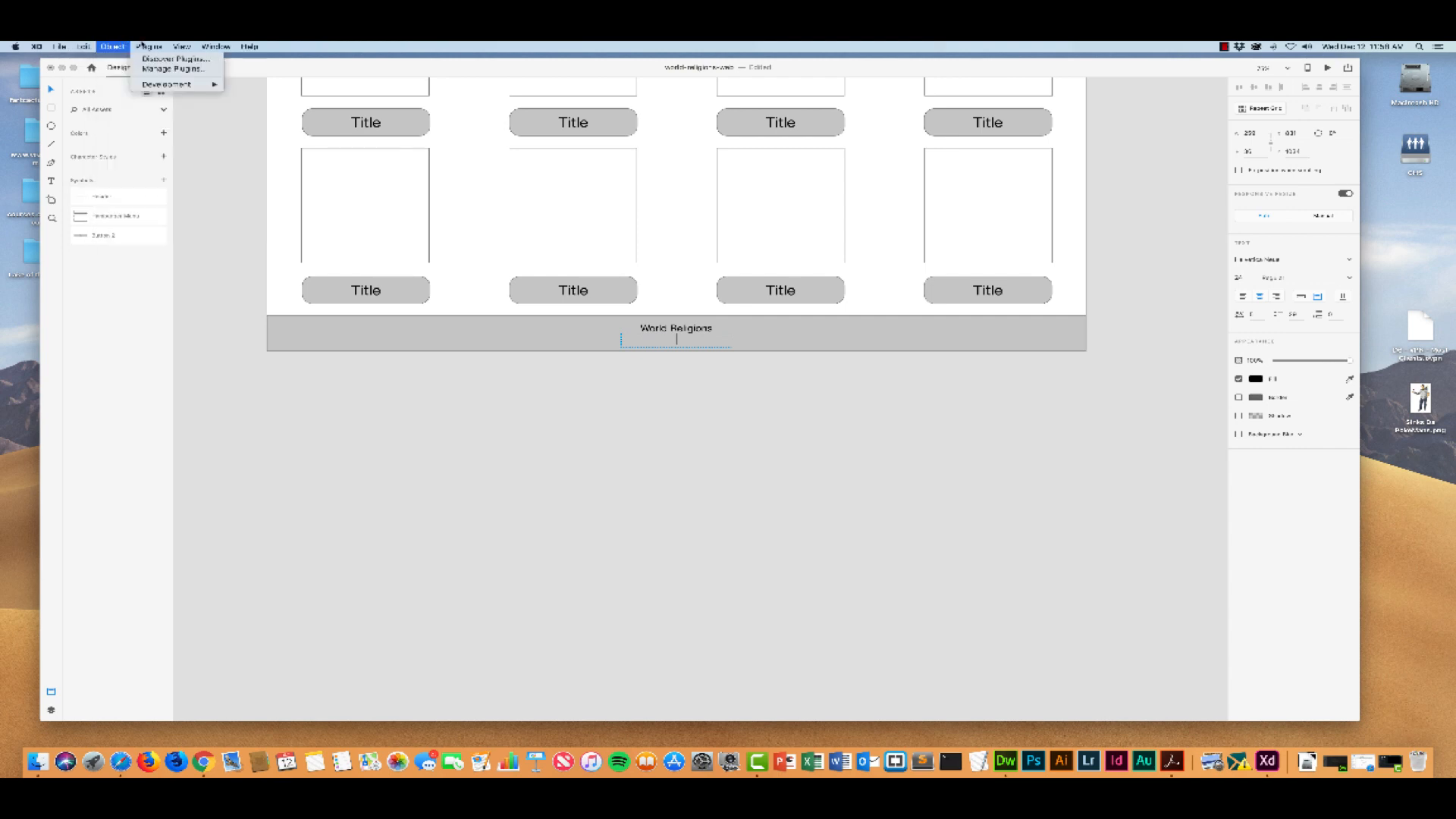
mouse_move(59, 46)
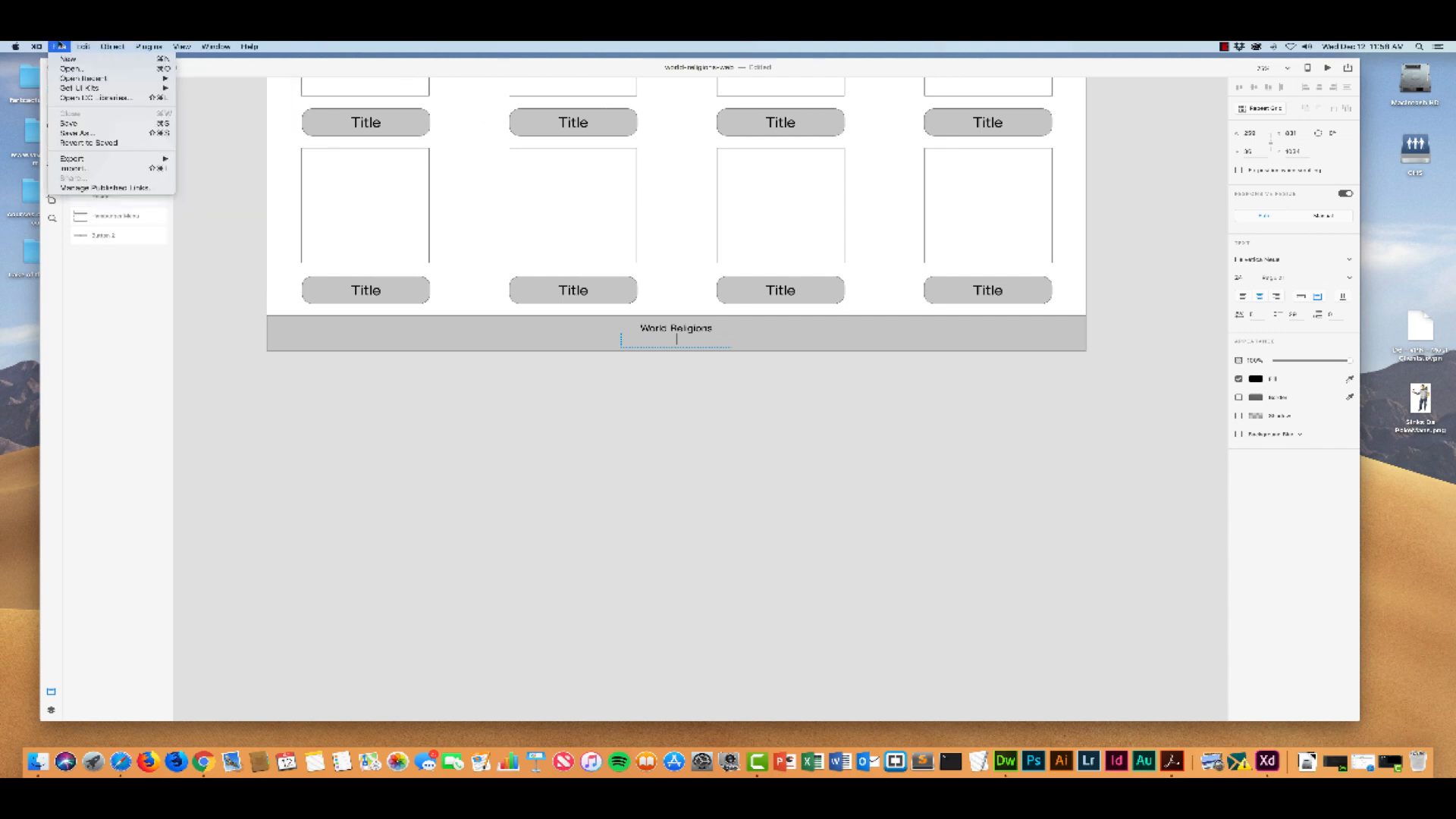
mouse_move(112, 46)
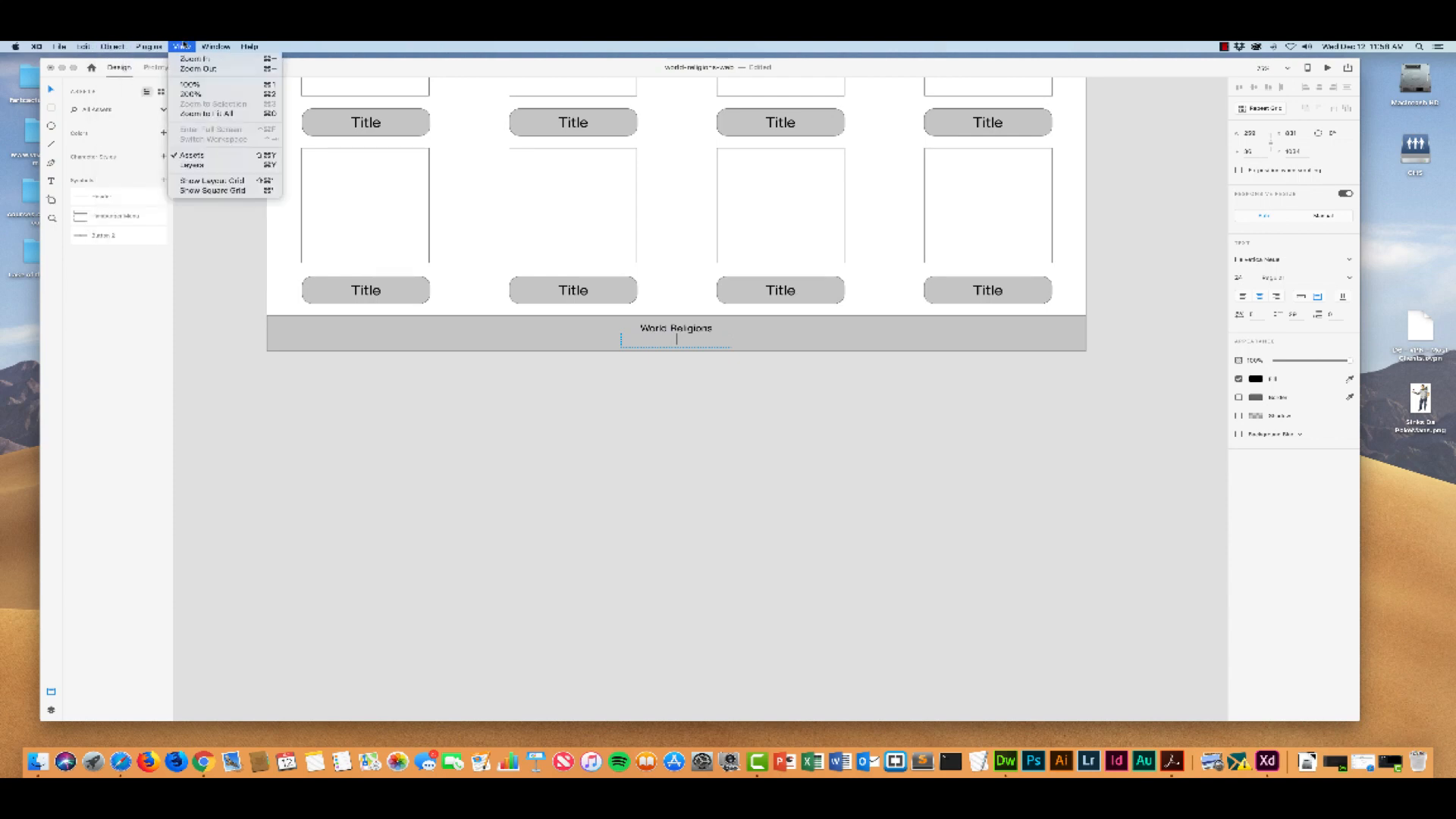
mouse_move(239, 46)
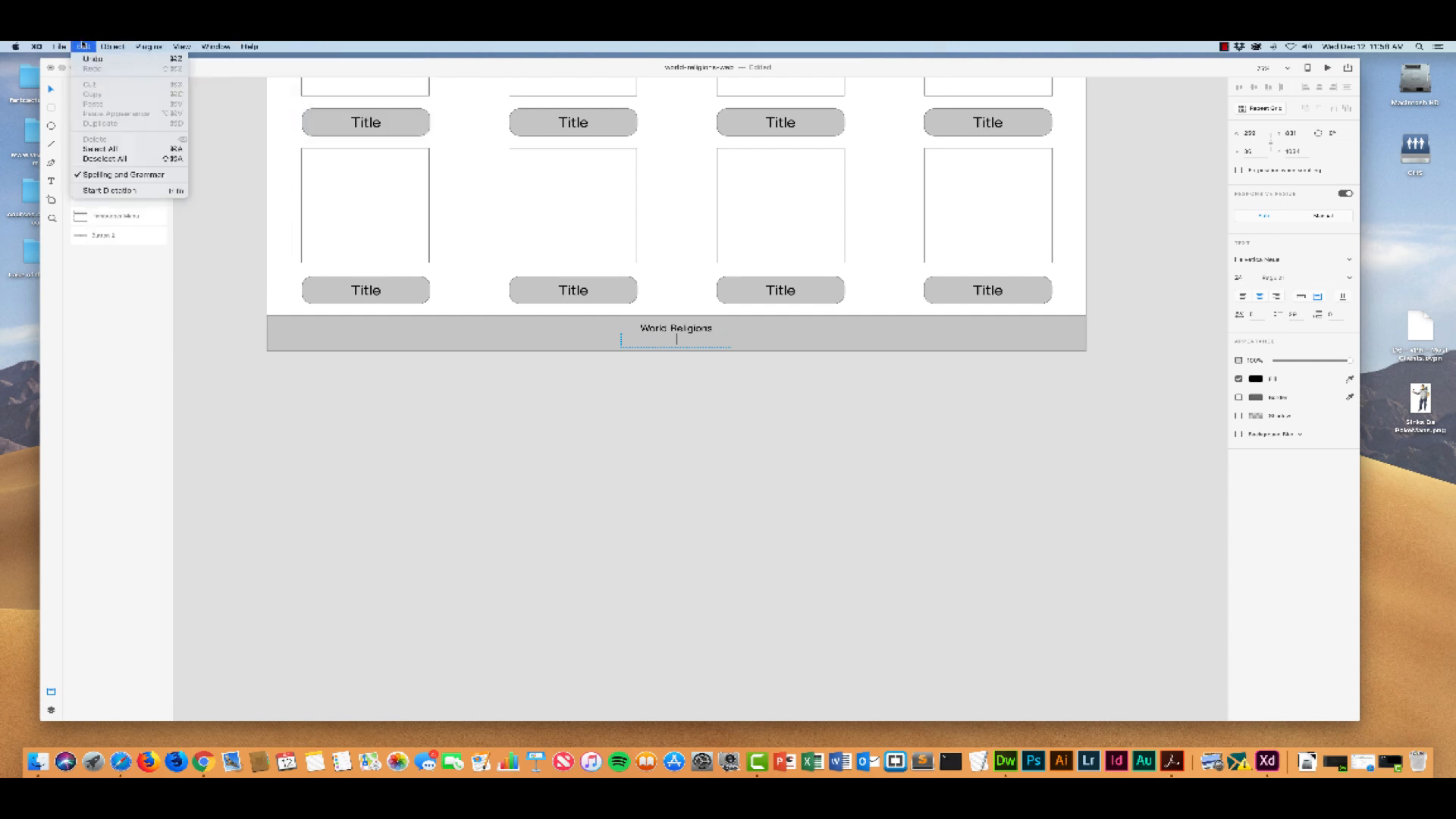
click(616, 350)
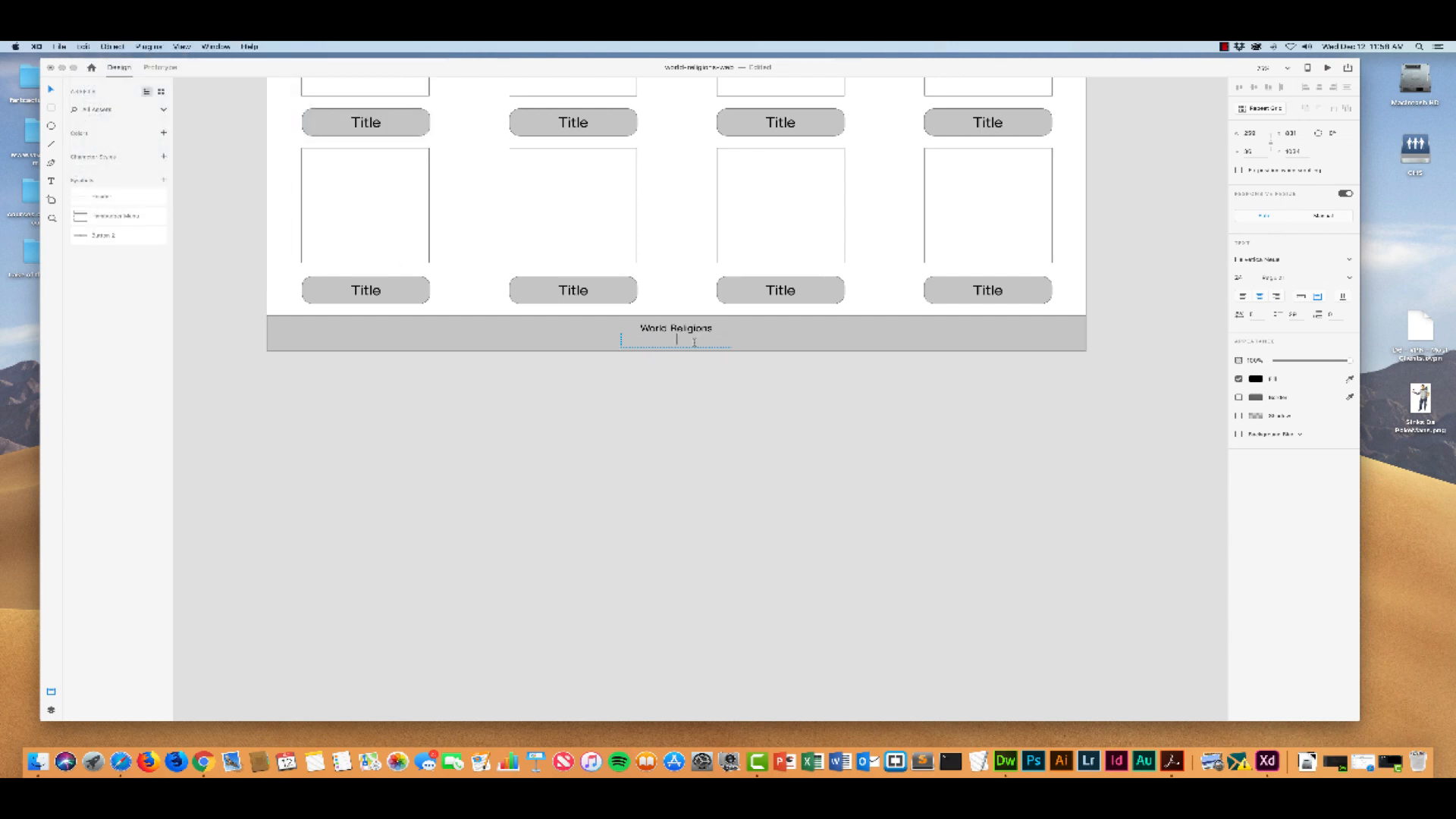
Enter "Copyright 2018" in the emptied footer text box, reduce its font size and place it just beneath World Religions
text(Copyright 2018)
click(743, 376)
click(764, 339)
click(681, 332)
text(10)
key(Return)
click(623, 346)
drag(668, 341, 672, 351)
click(683, 387)
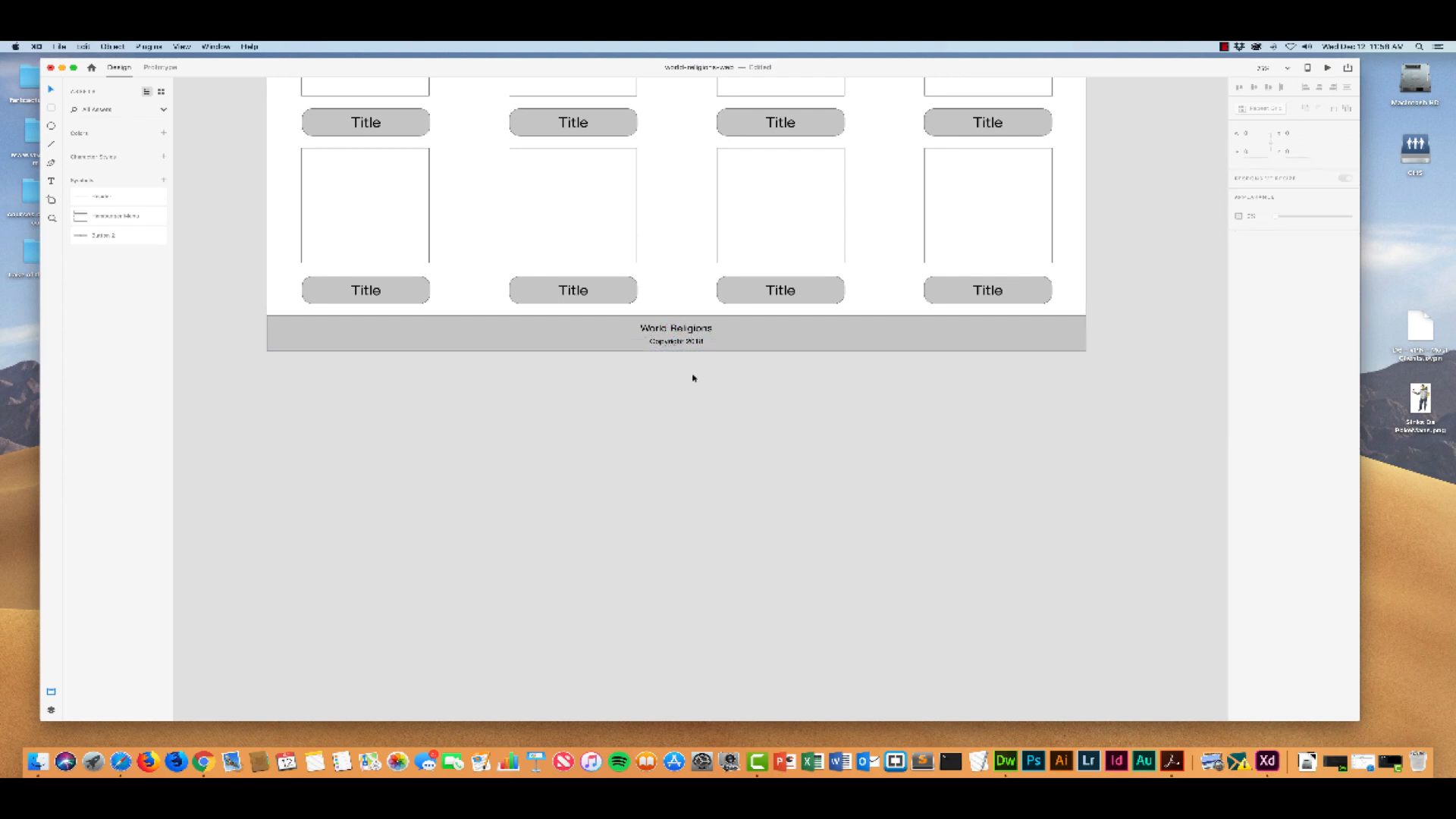
Review the Religions Grid page's layout from its header down to the footer text
scroll(687, 373, up, 6)
scroll(686, 373, left, 2)
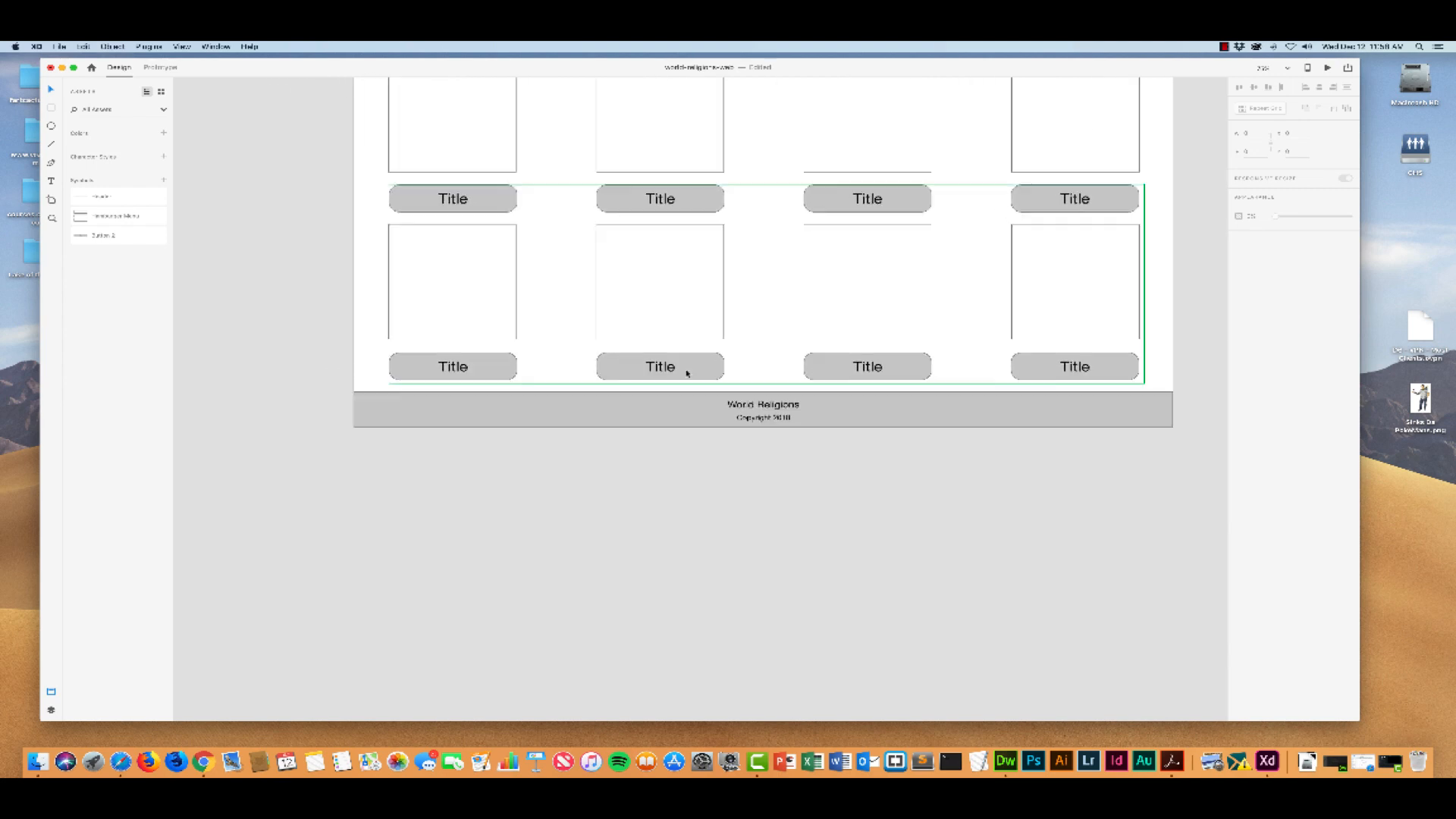
scroll(681, 377, up, 10)
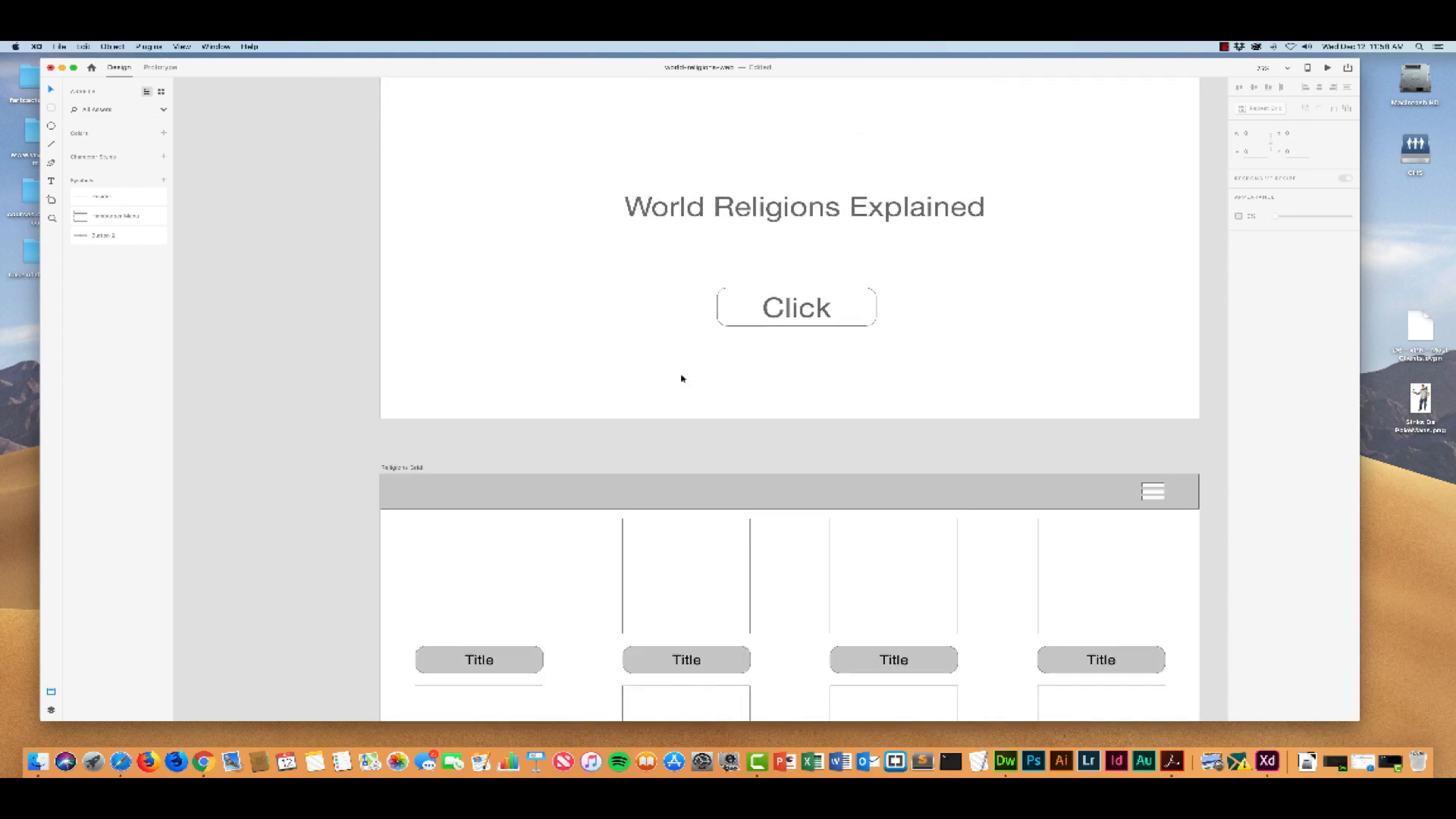
scroll(682, 377, right, 1)
scroll(681, 376, down, 12)
scroll(683, 378, down, 2)
scroll(683, 379, right, 1)
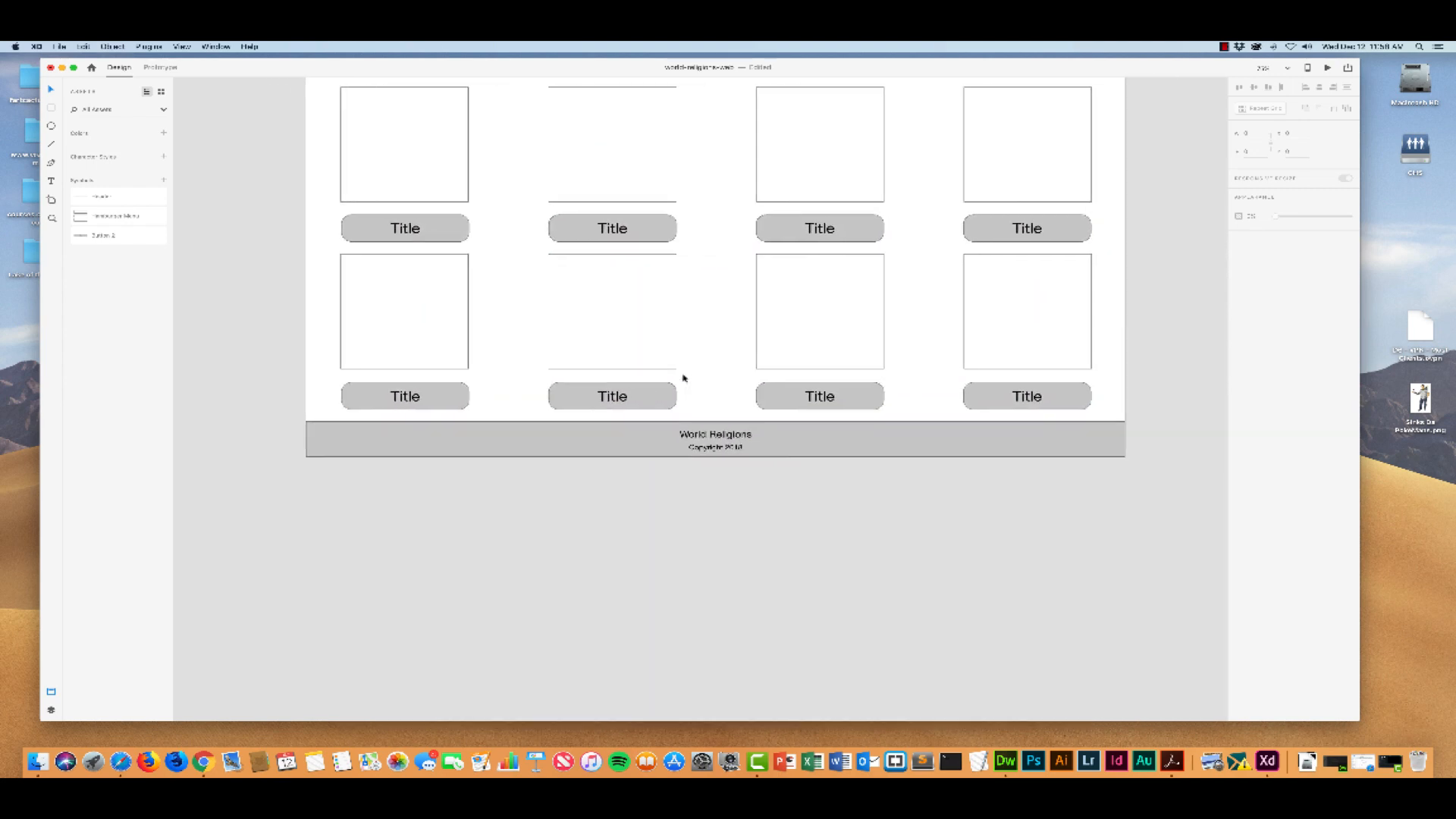
scroll(708, 471, up, 5)
scroll(708, 472, left, 2)
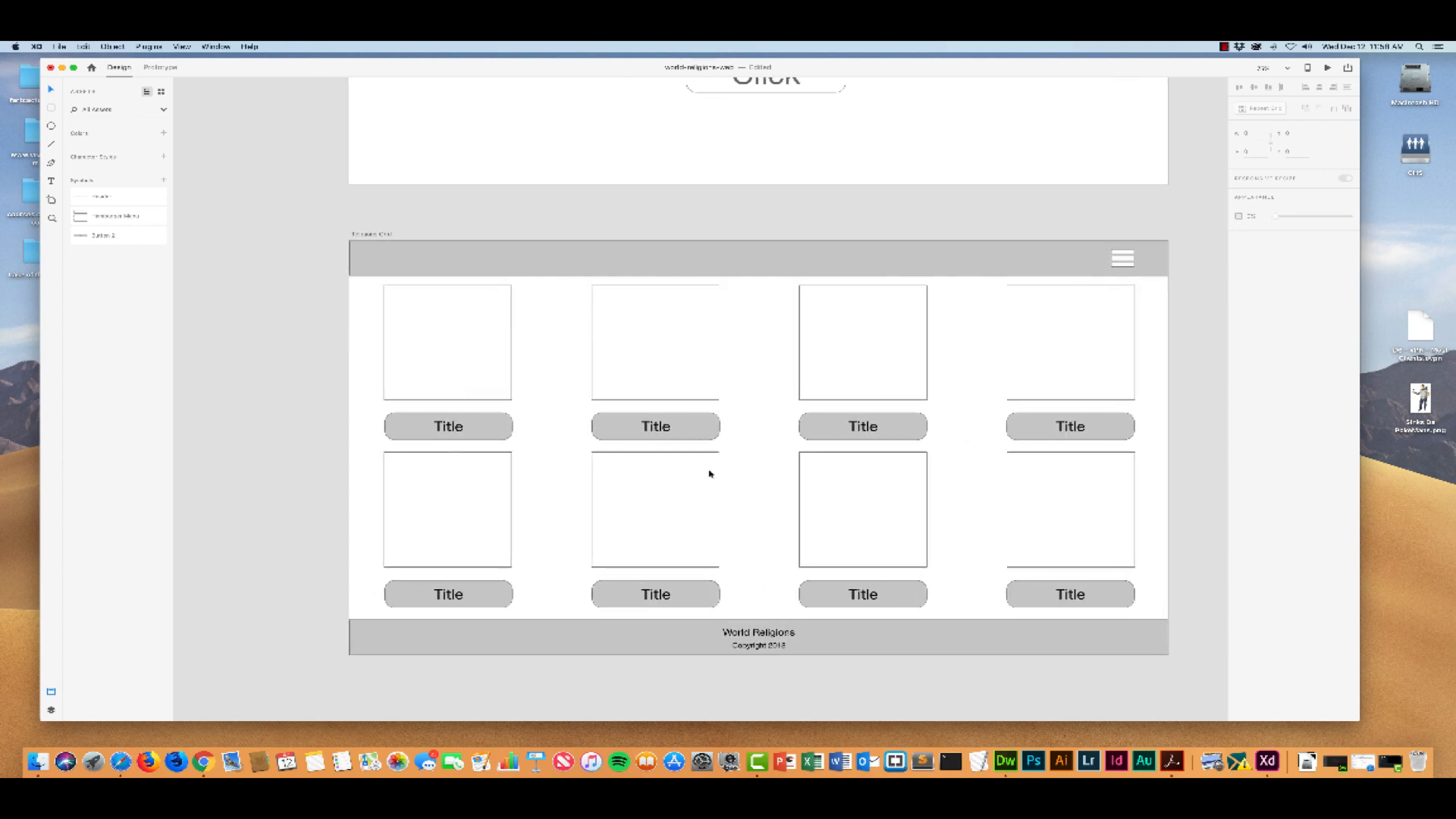
scroll(710, 473, down, 3)
scroll(710, 473, right, 3)
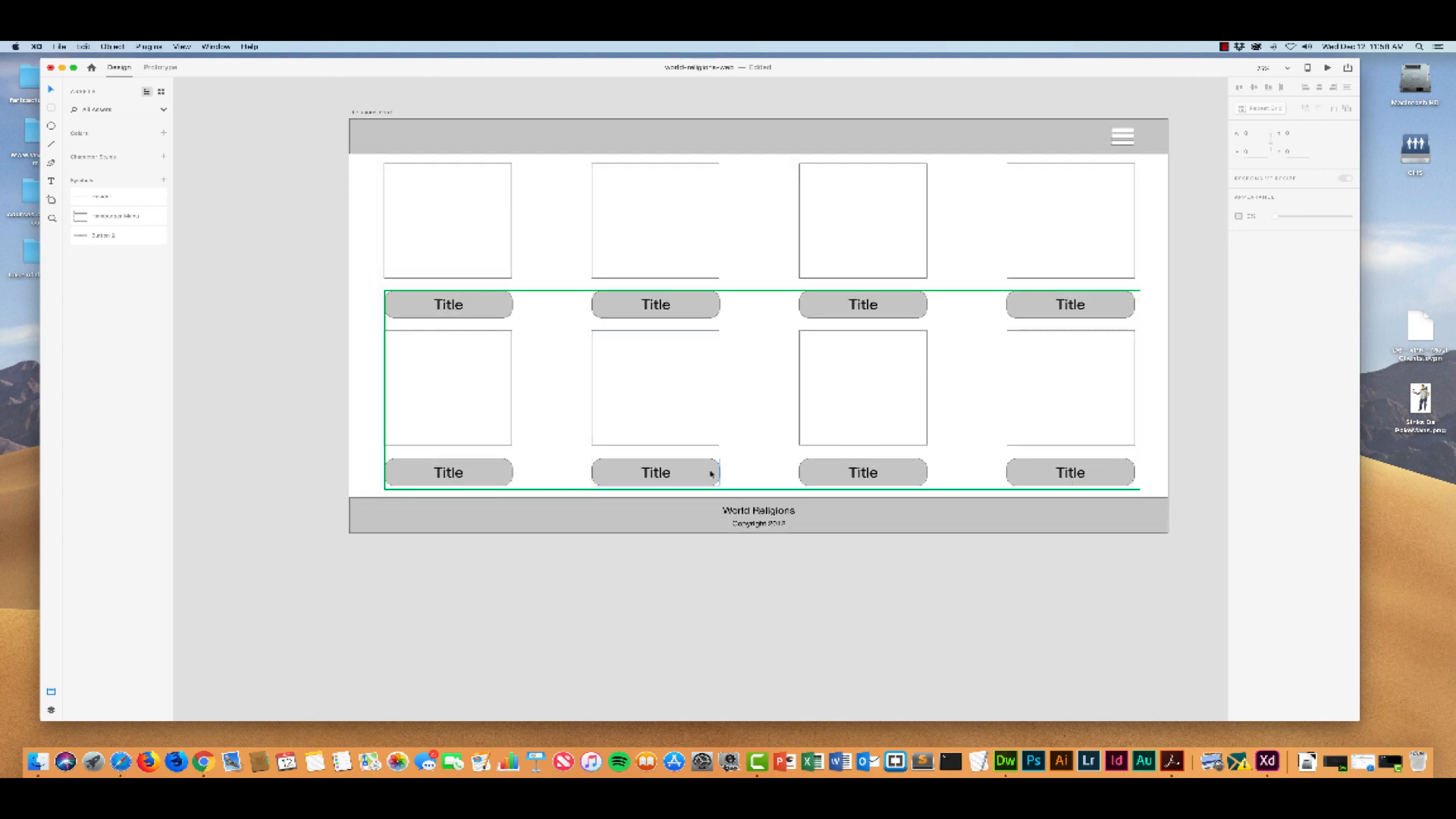
scroll(710, 473, right, 1)
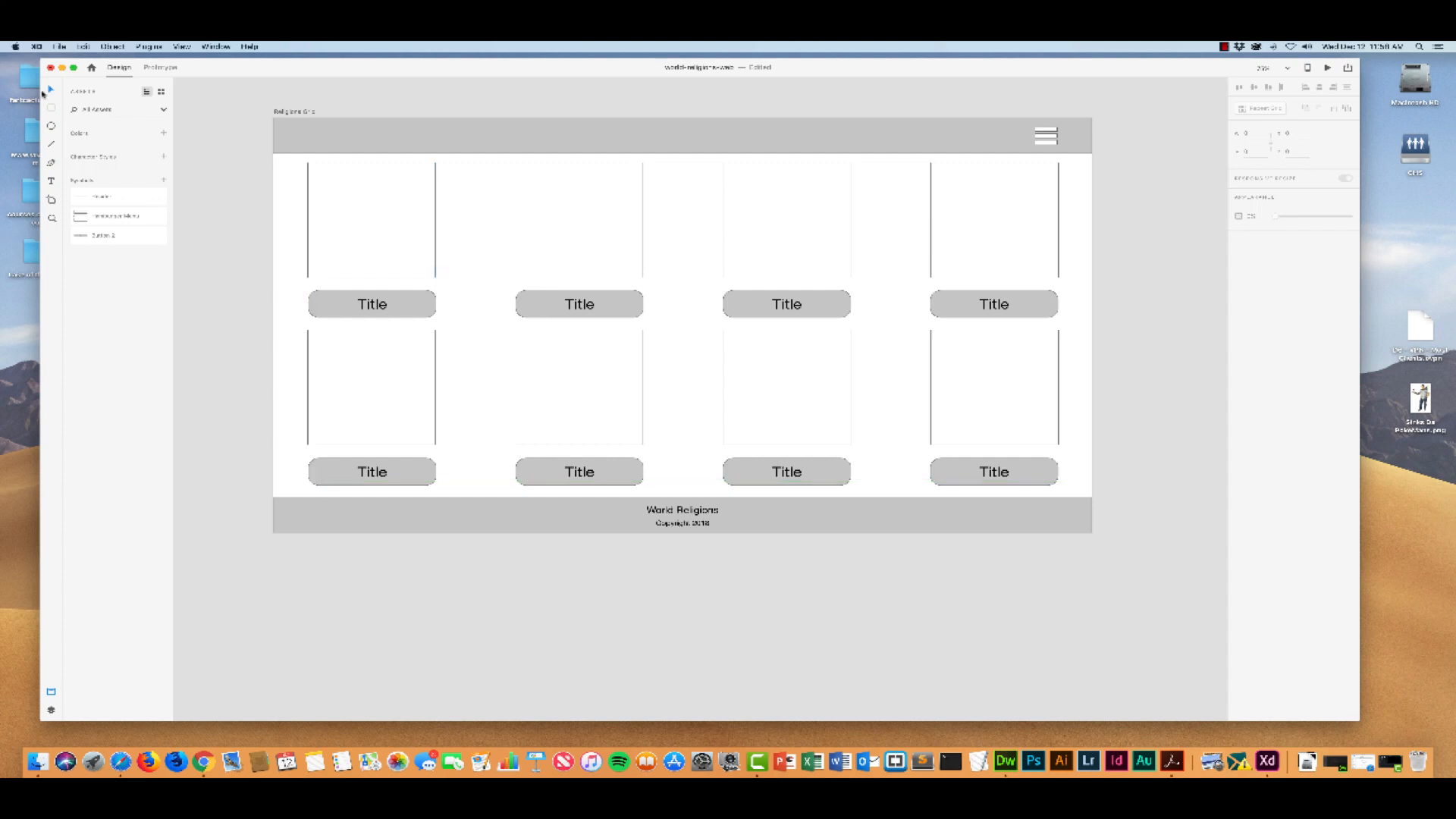
Draw a small square near the left end of the footer bar and set its width and height to 50
click(51, 108)
drag(308, 505, 336, 530)
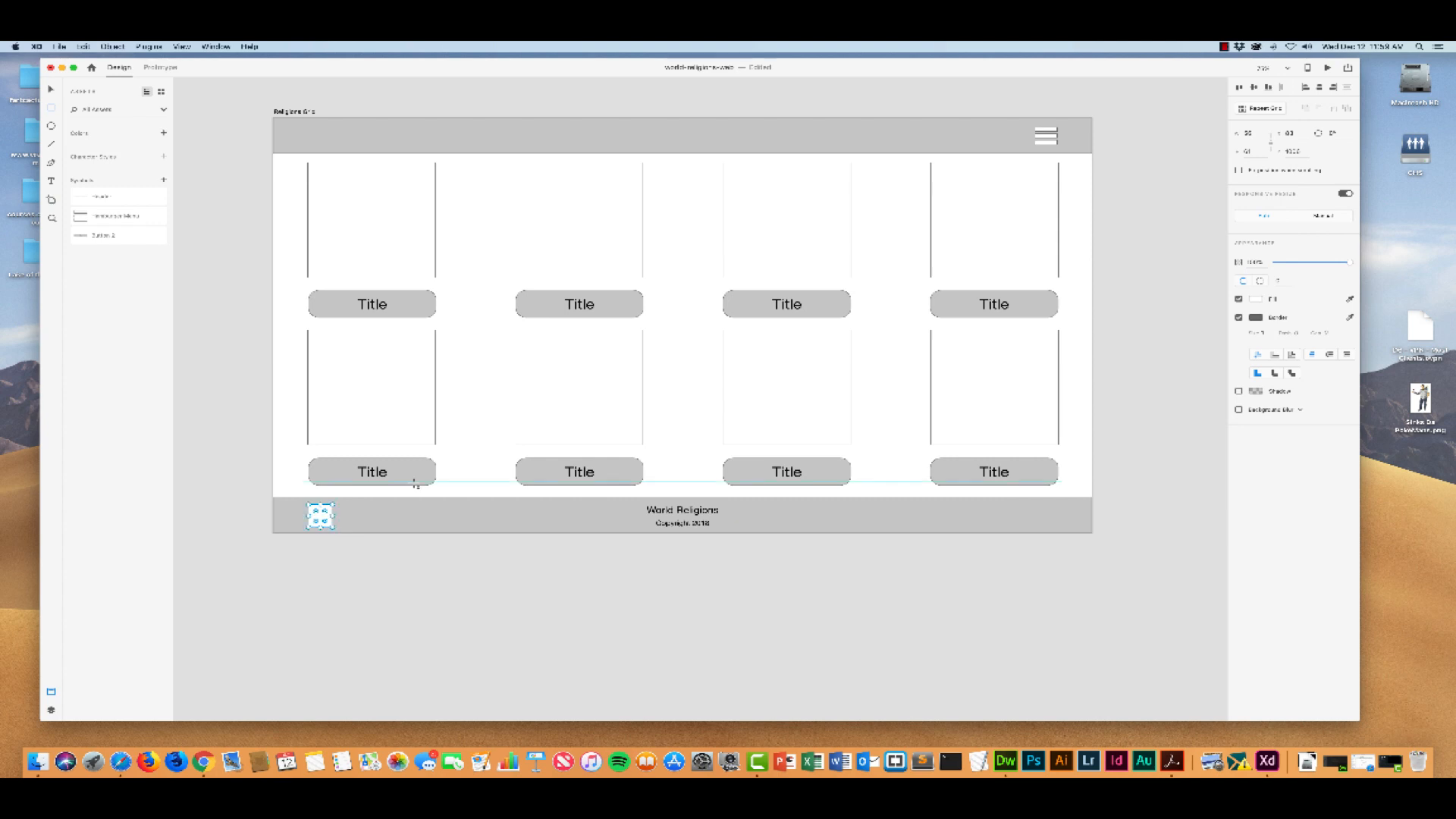
click(1255, 133)
text(5)
key(Return)
key(Return)
Turn the footer square into a Repeat Grid, extend it to a row of four squares and adjust their spacing
click(1255, 109)
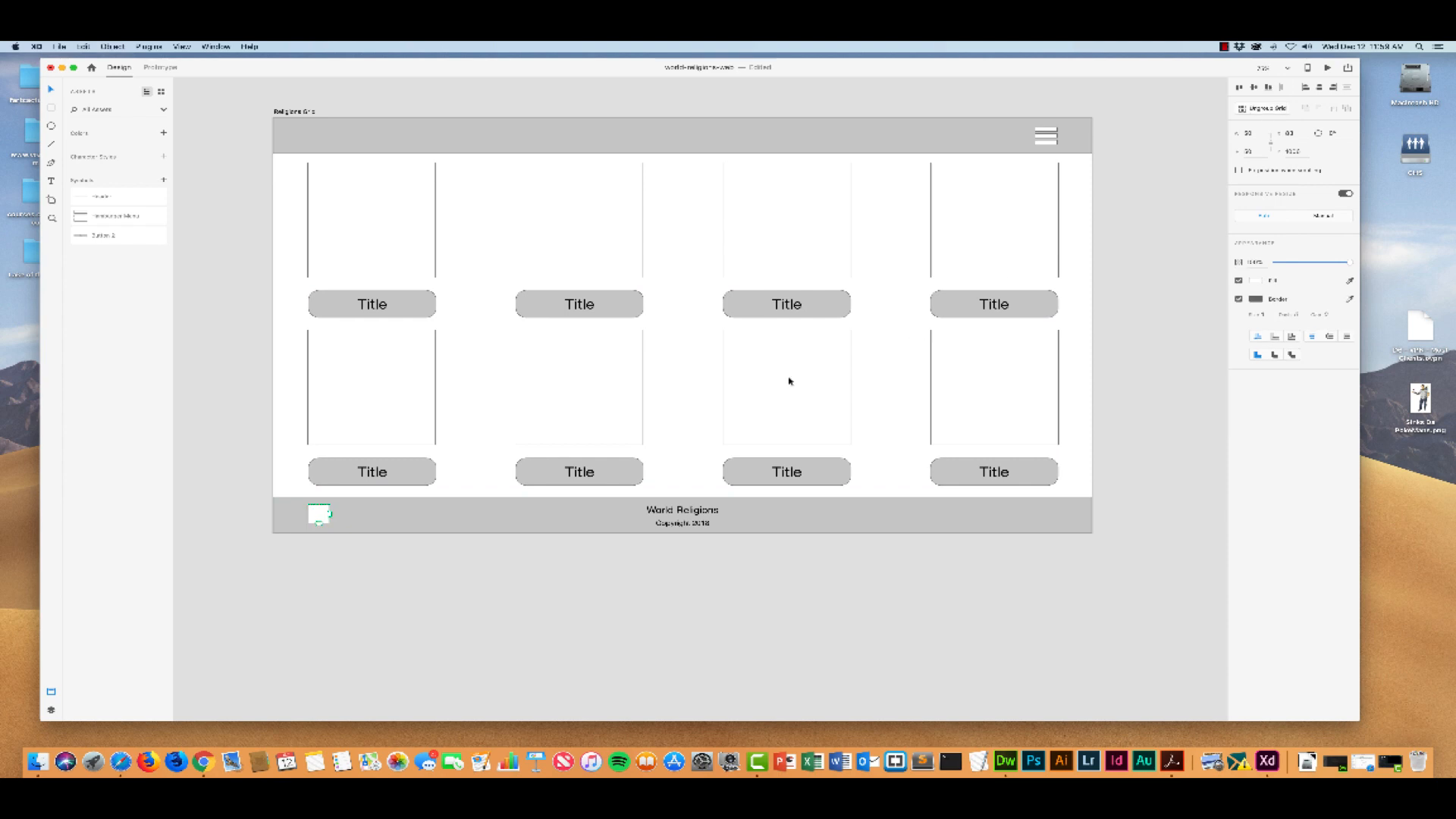
drag(334, 514, 425, 515)
drag(336, 514, 340, 513)
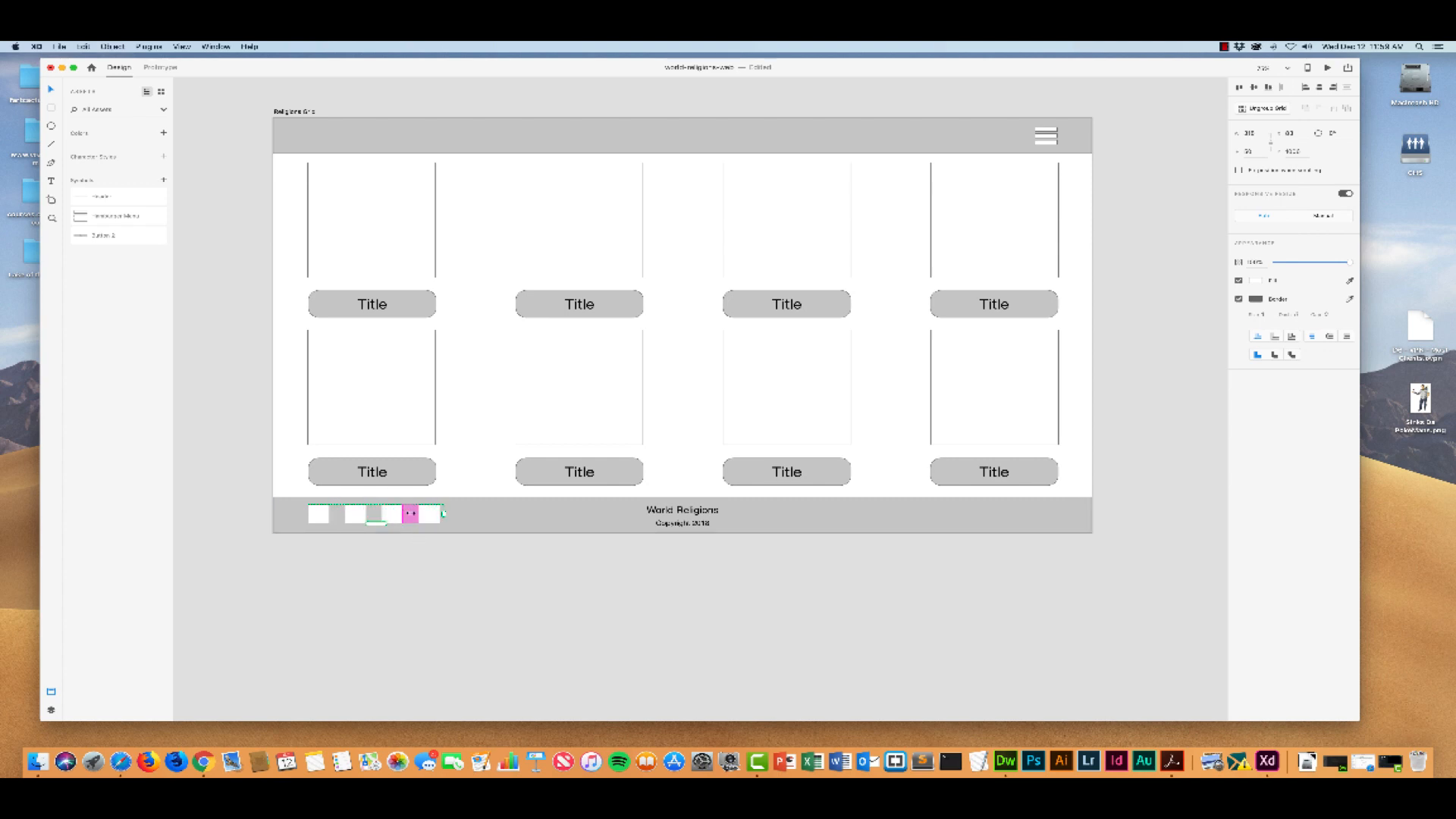
click(426, 555)
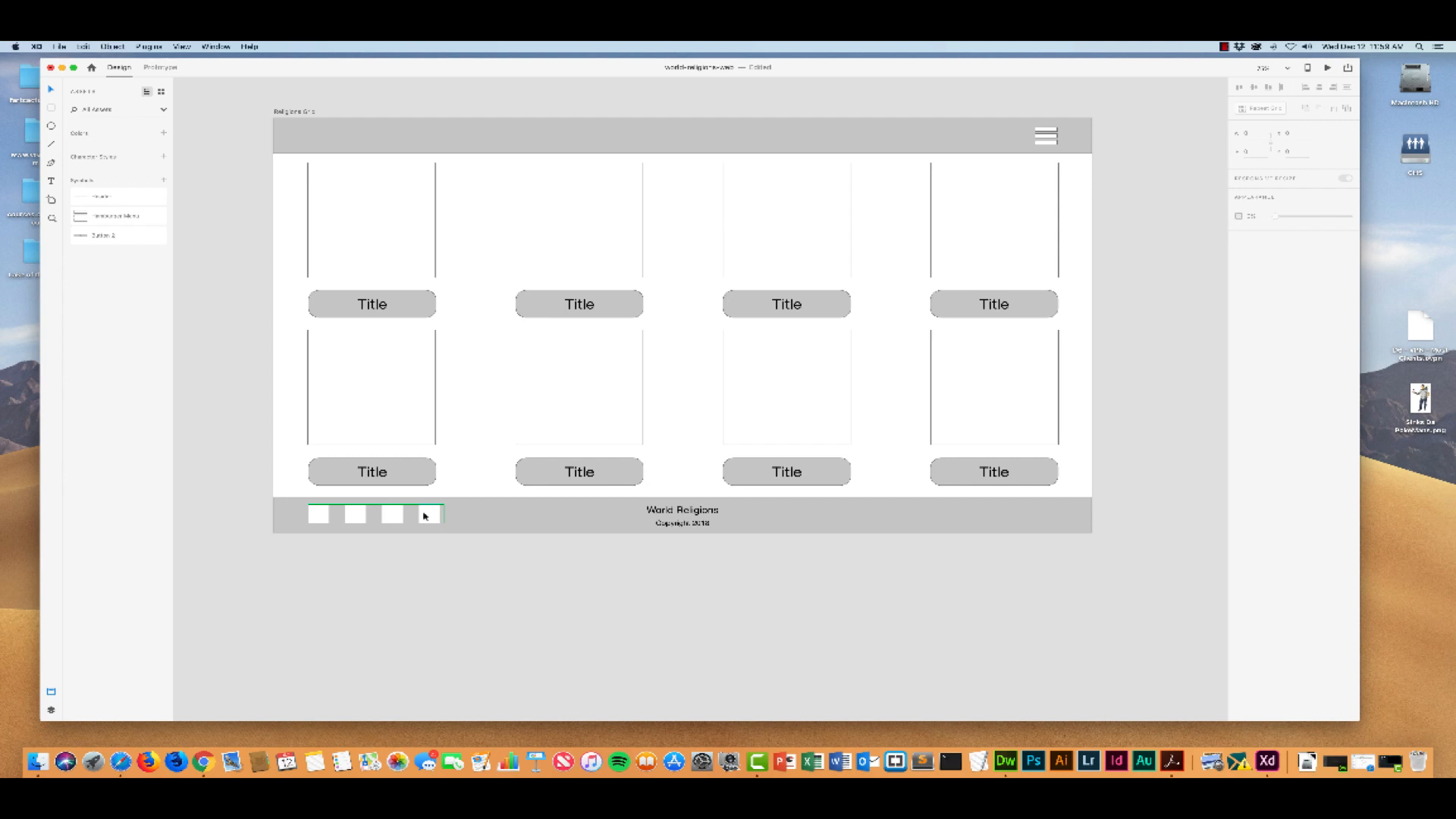
Make one symbol from the footer bar, its squares and both text lines, and name it Footer
click(553, 515)
drag(240, 498, 1123, 556)
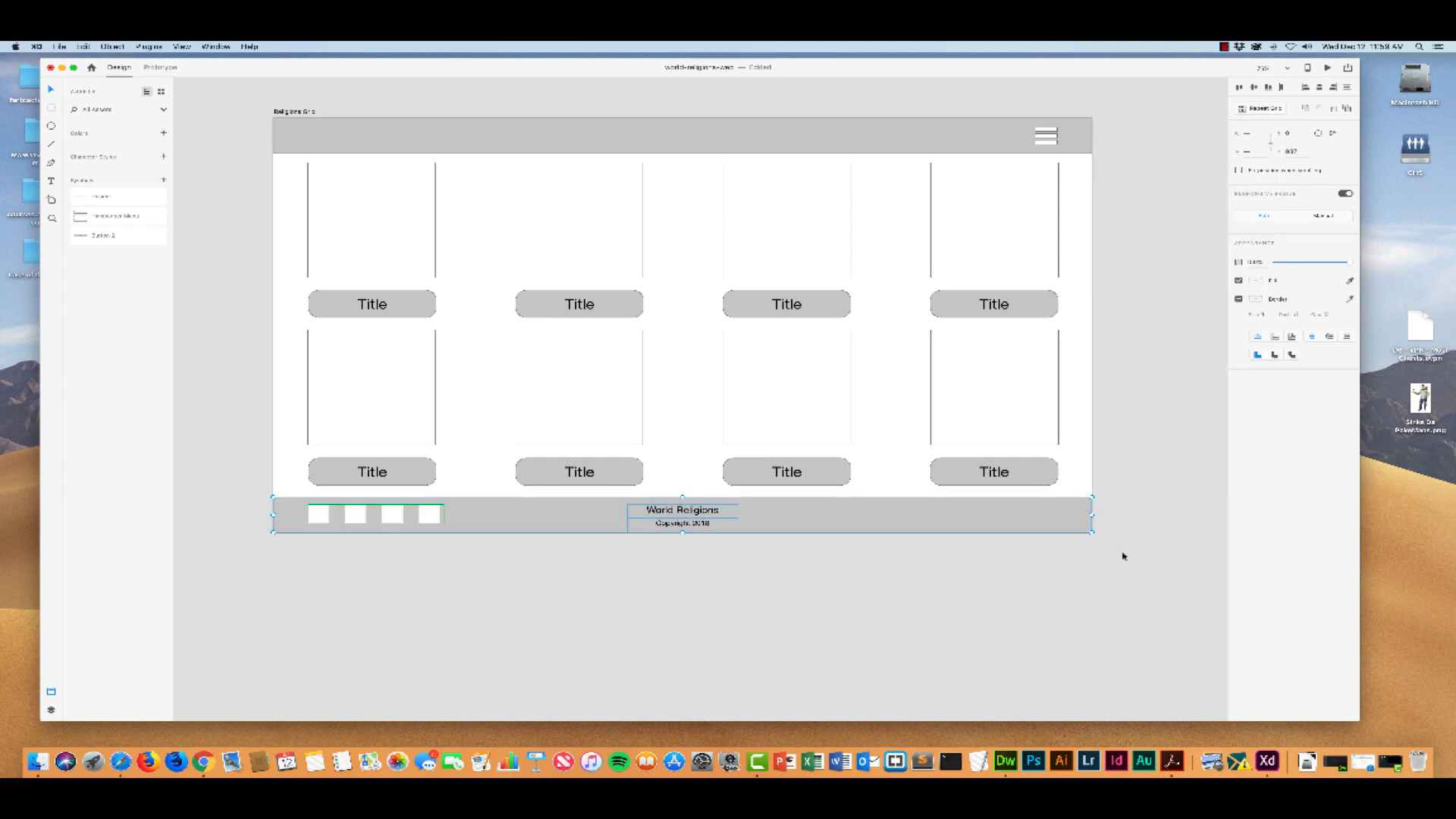
click(162, 179)
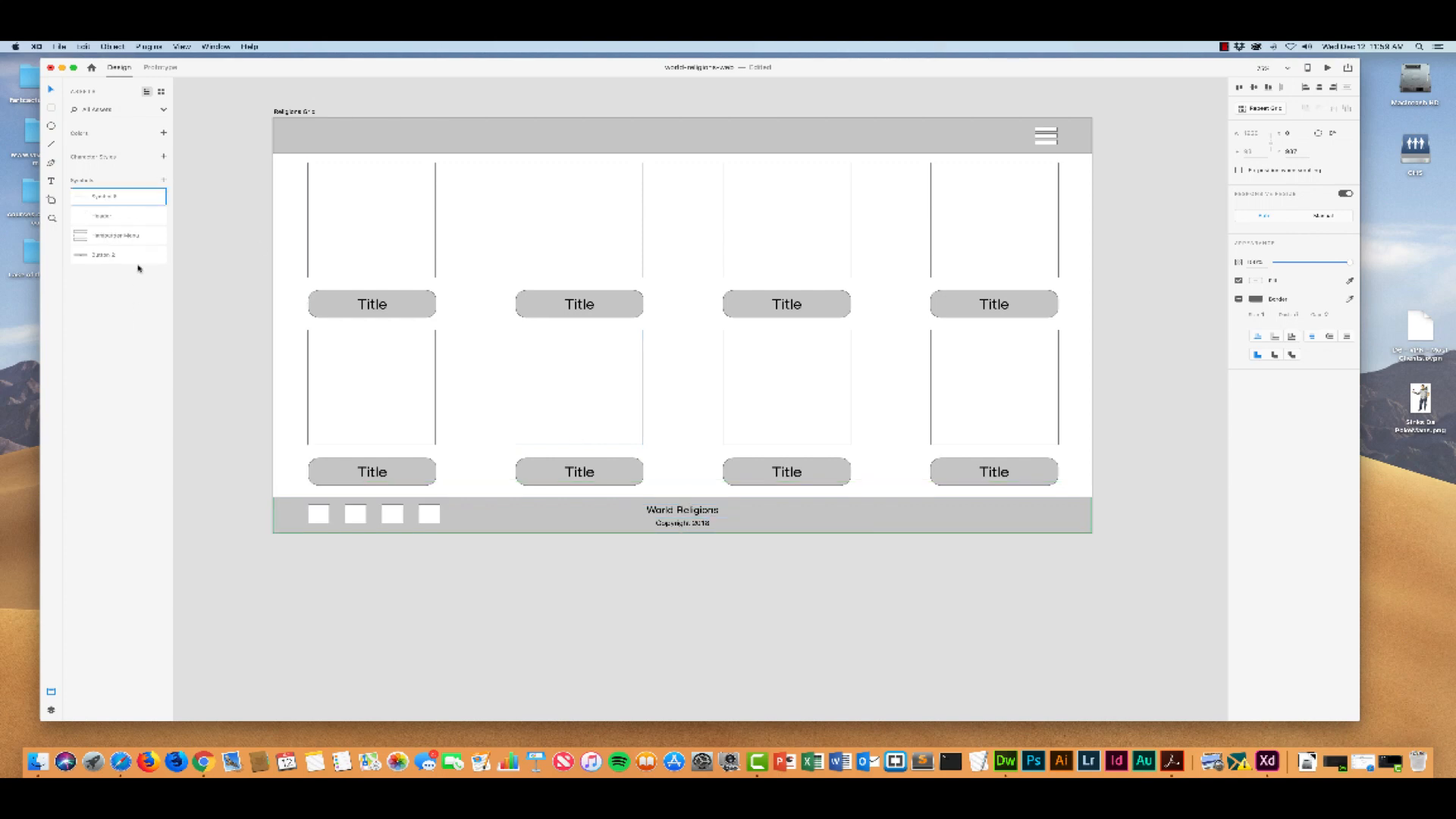
key(Delete)
key(super+z)
double_click(106, 197)
text(Footer)
key(Return)
Place an instance of the Footer symbol along the bottom edge of the Religion Detail page
scroll(237, 328, left, 2)
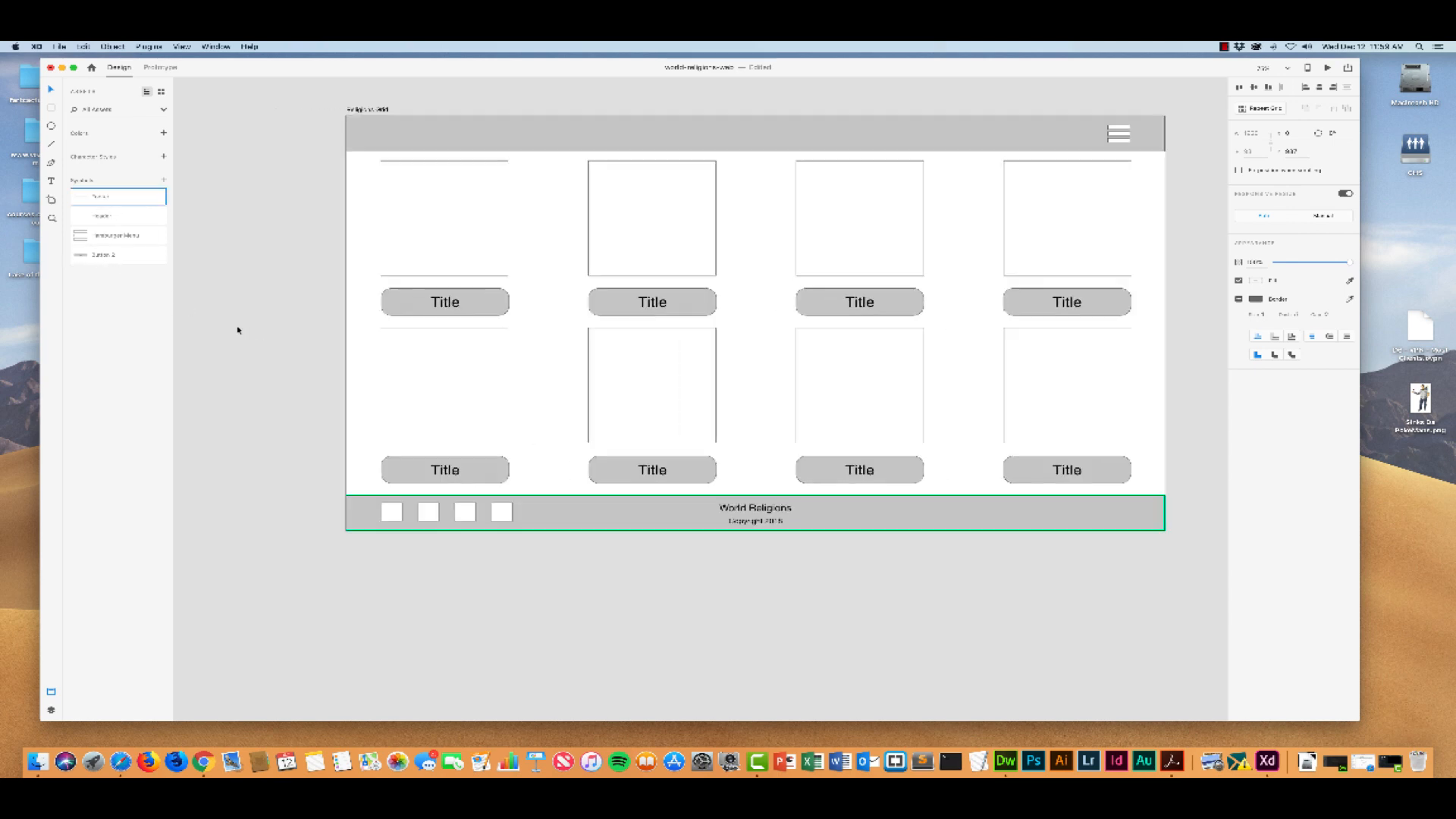
scroll(232, 327, down, 8)
scroll(231, 327, left, 5)
scroll(220, 330, left, 10)
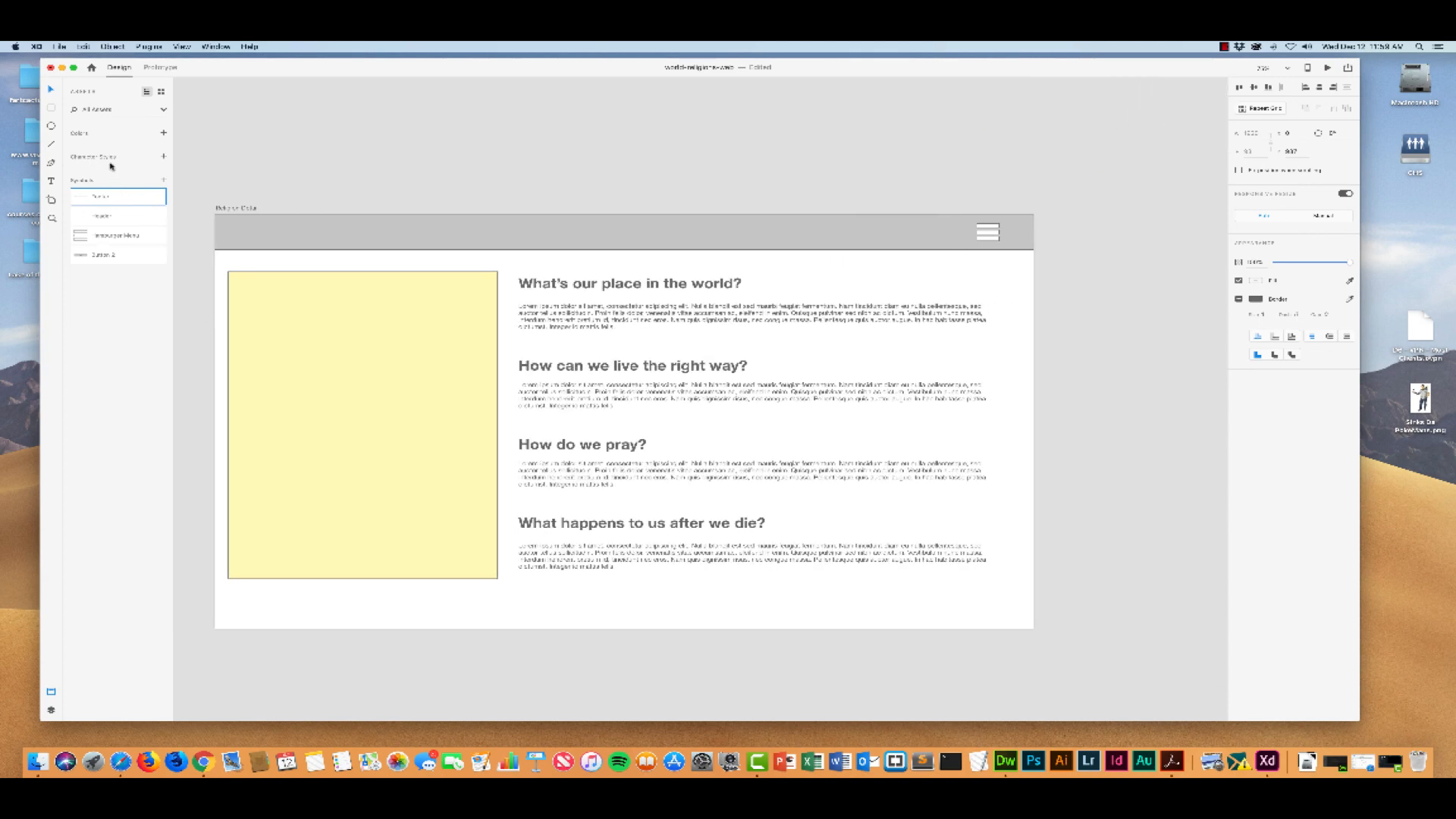
drag(101, 197, 533, 608)
click(525, 672)
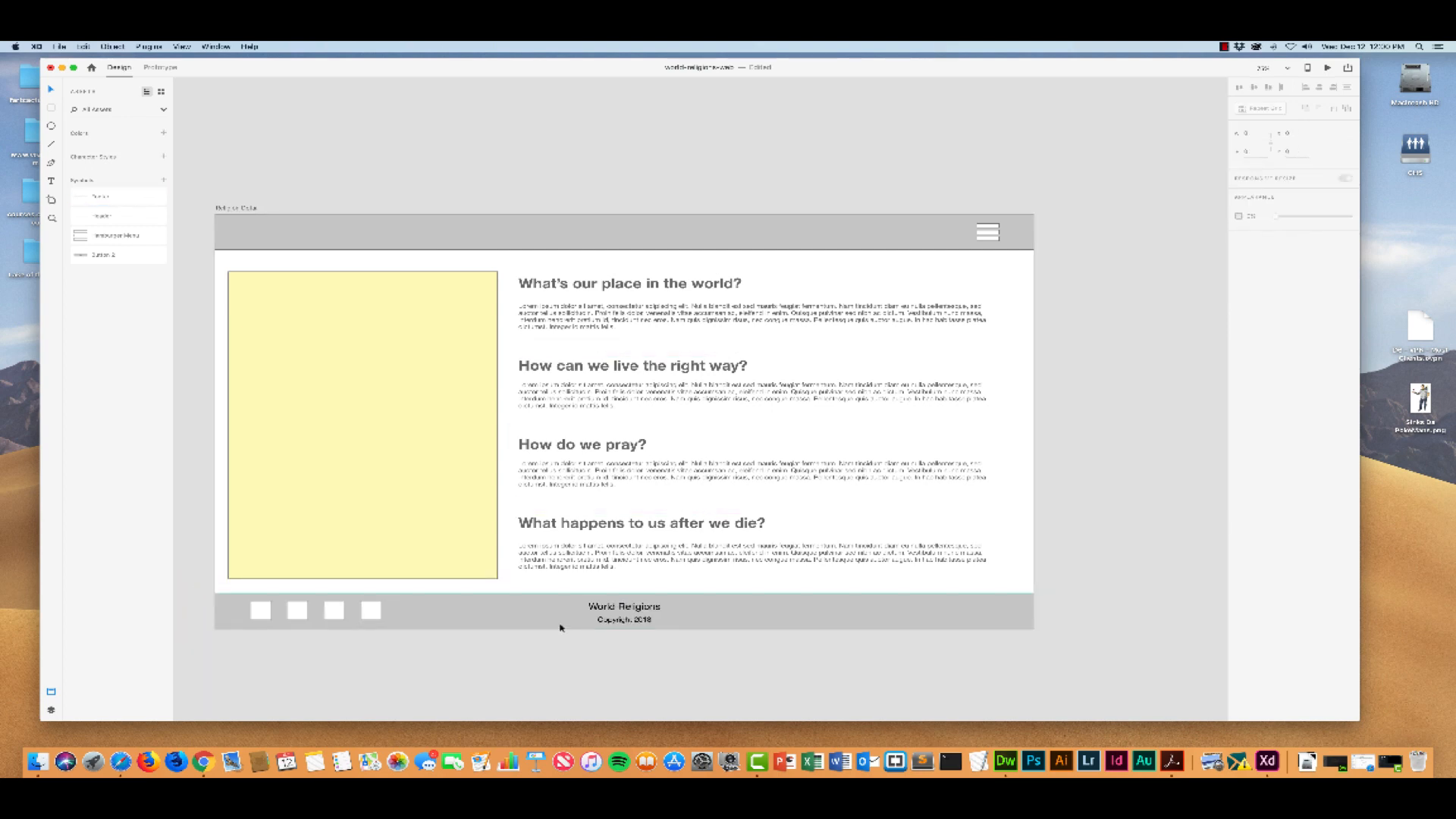
Bring all three artboards into view and save the document
key(super+minus)
key(super+minus)
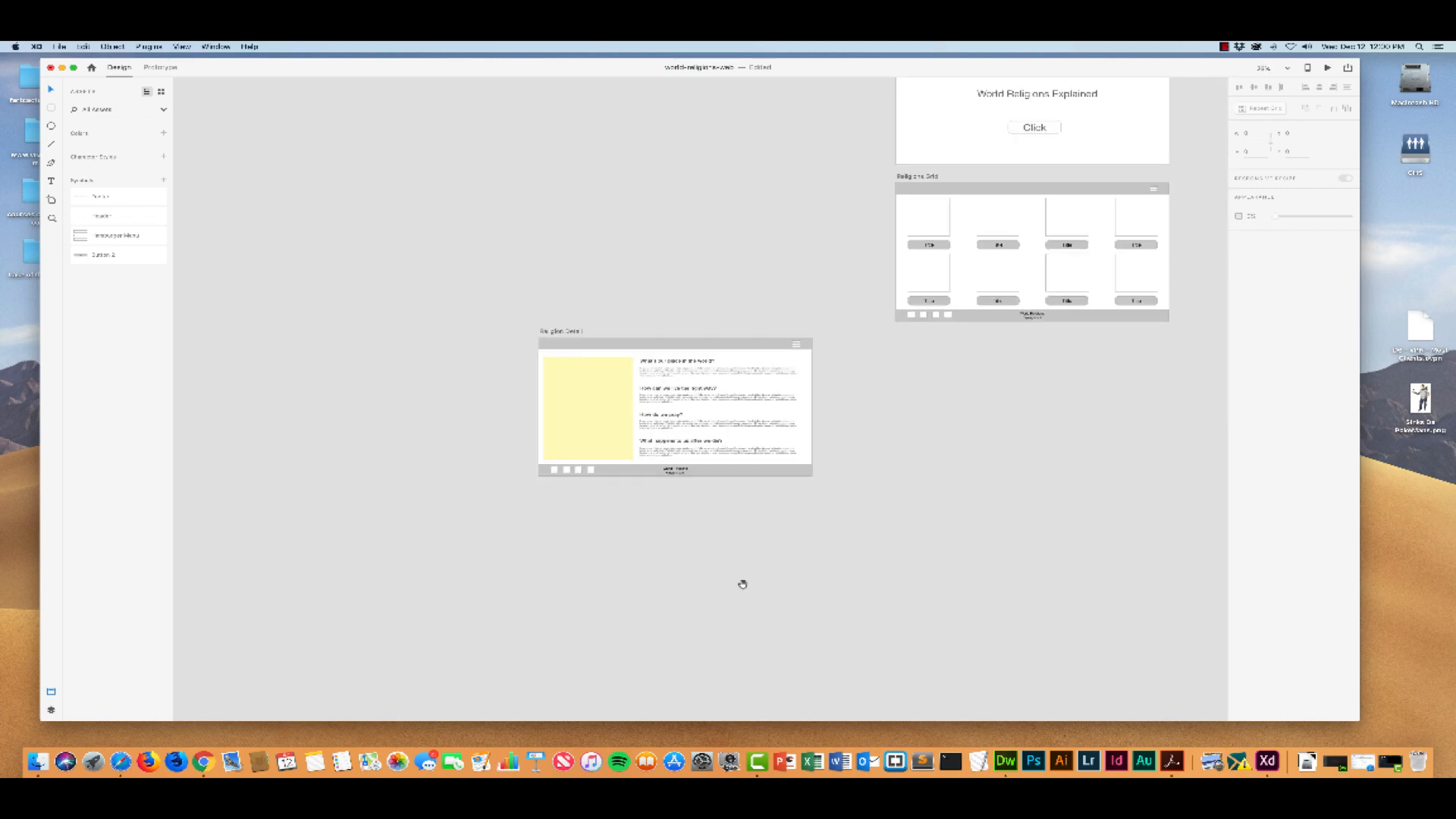
drag(761, 582, 537, 624)
scroll(537, 624, up, 3)
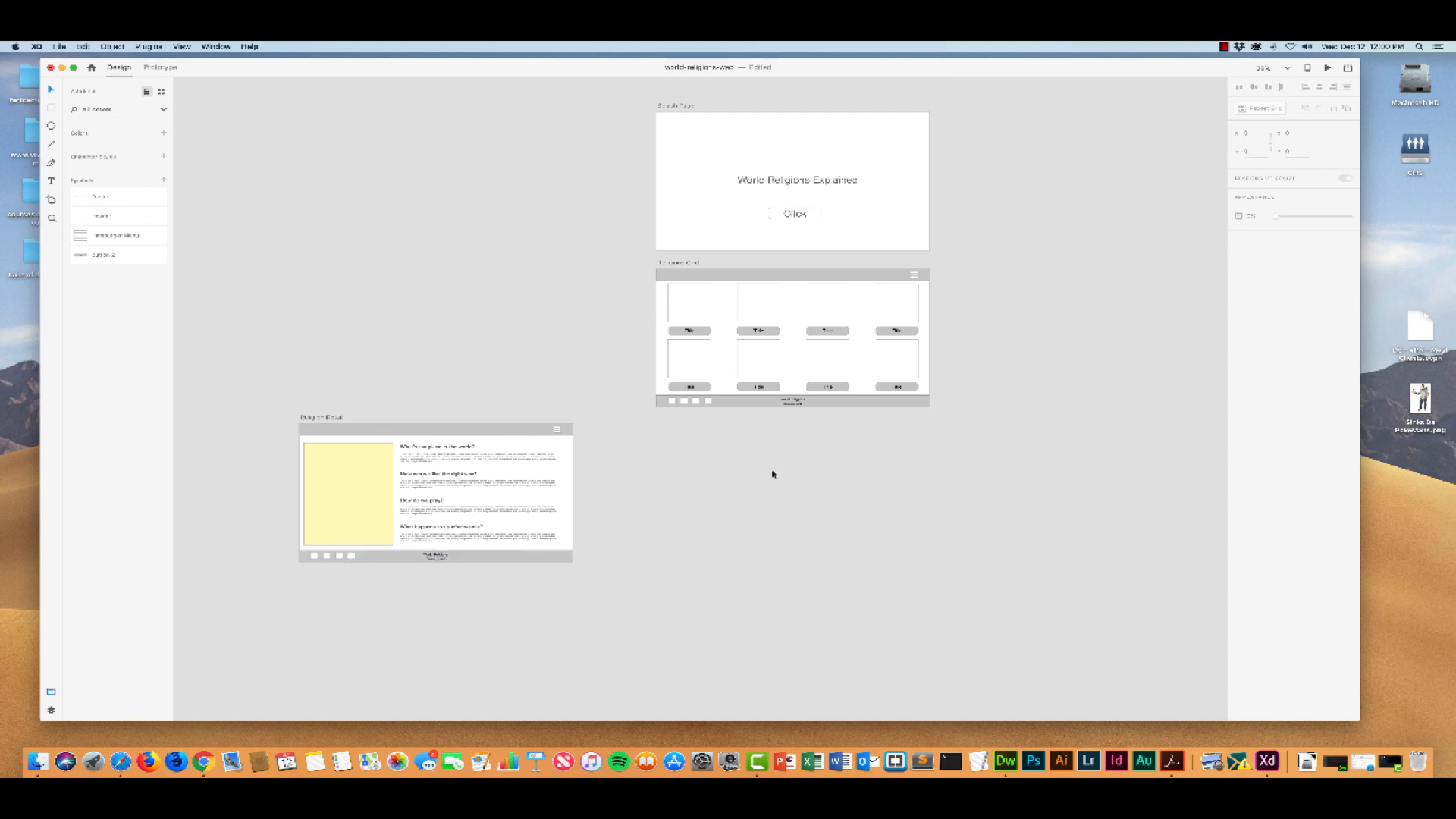
key(super+s)
click(1223, 46)
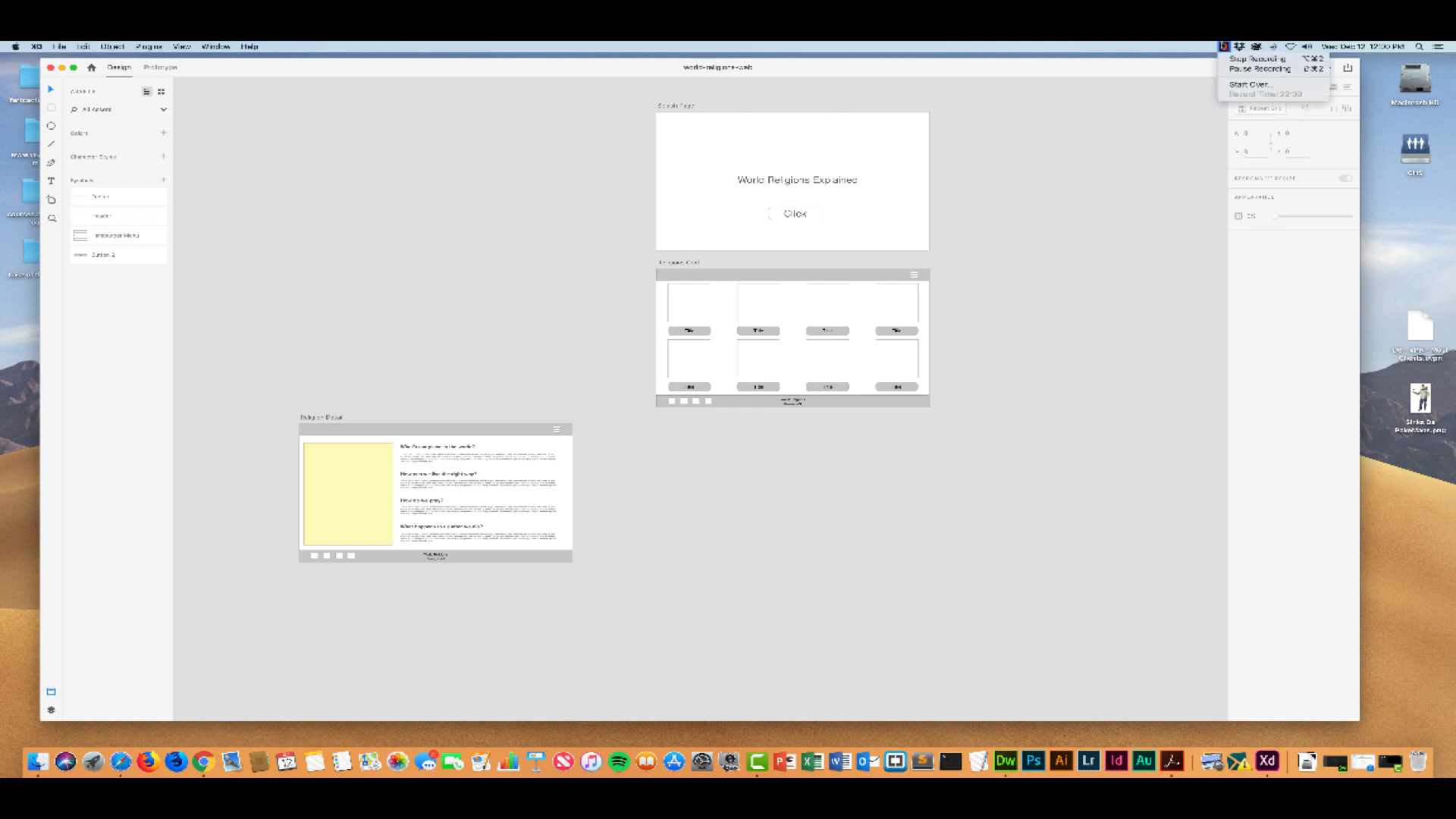
click(1274, 57)
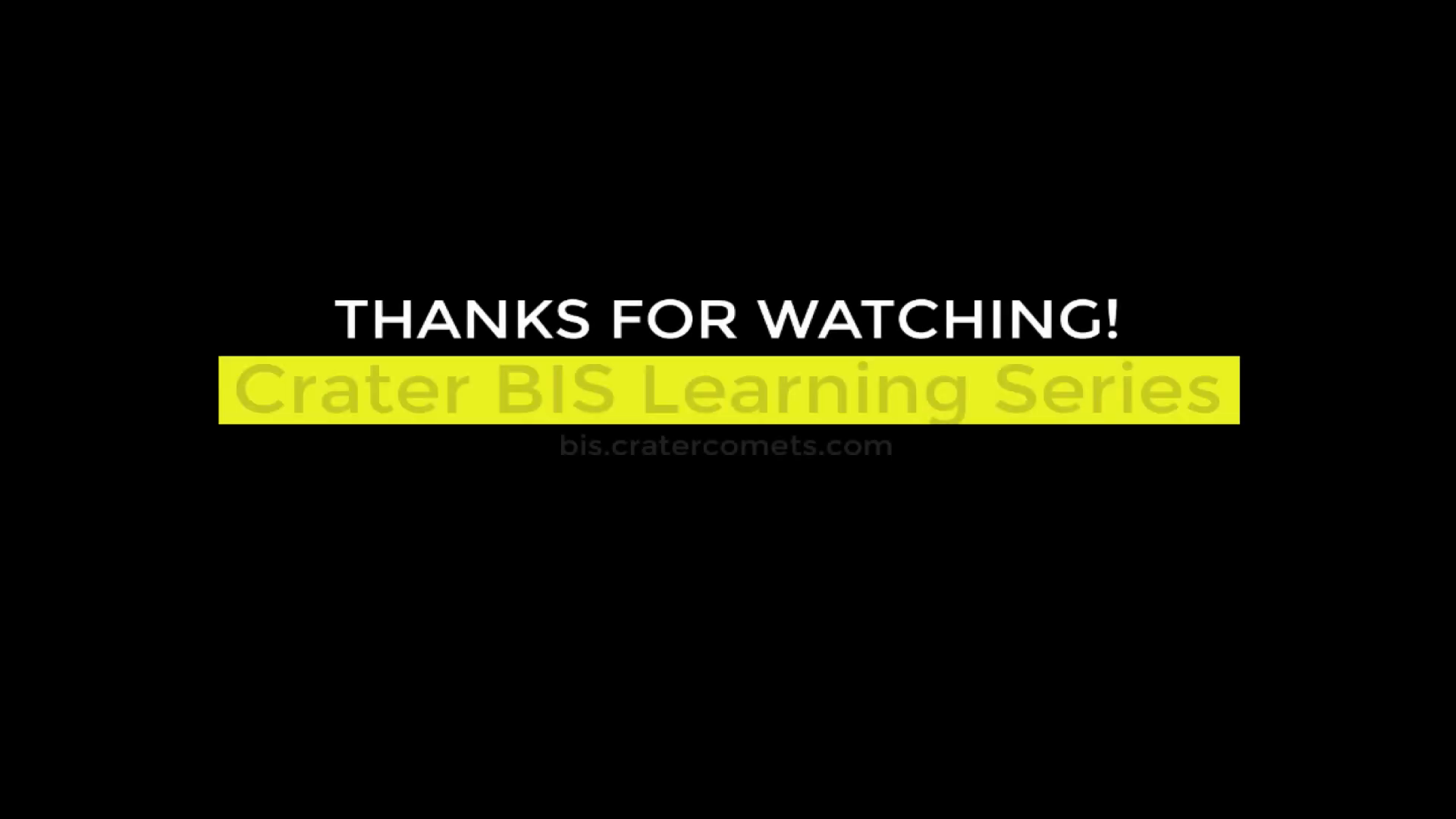